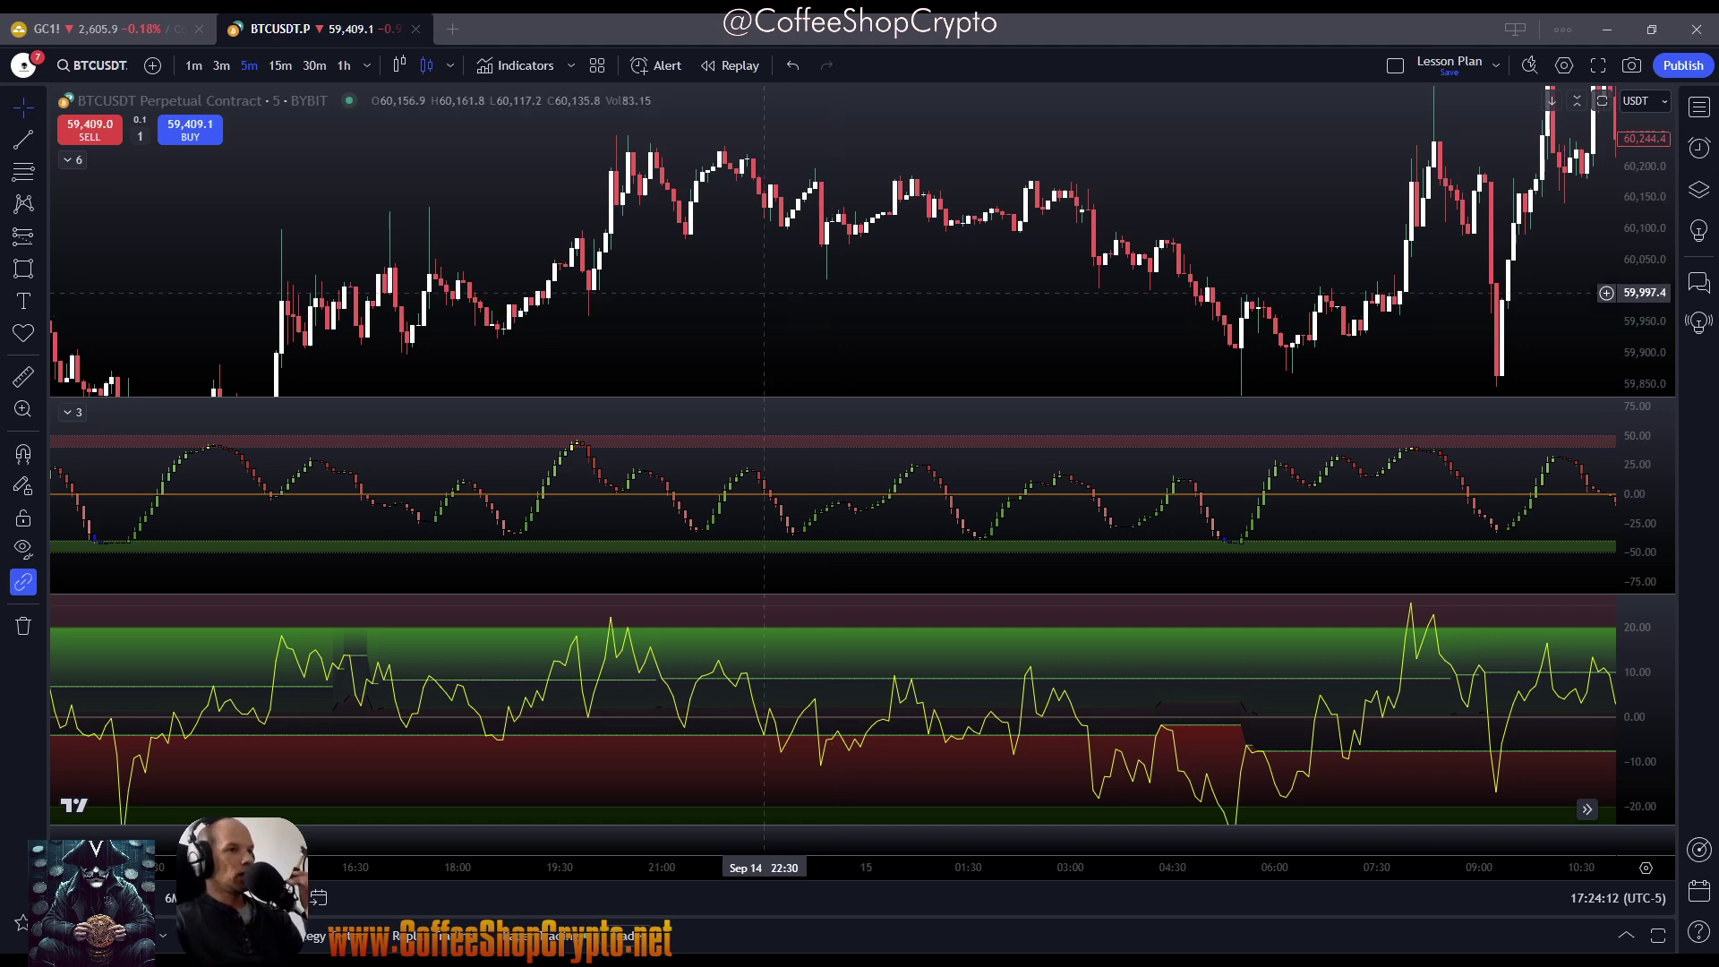
pyautogui.hotkey('alt', 't')
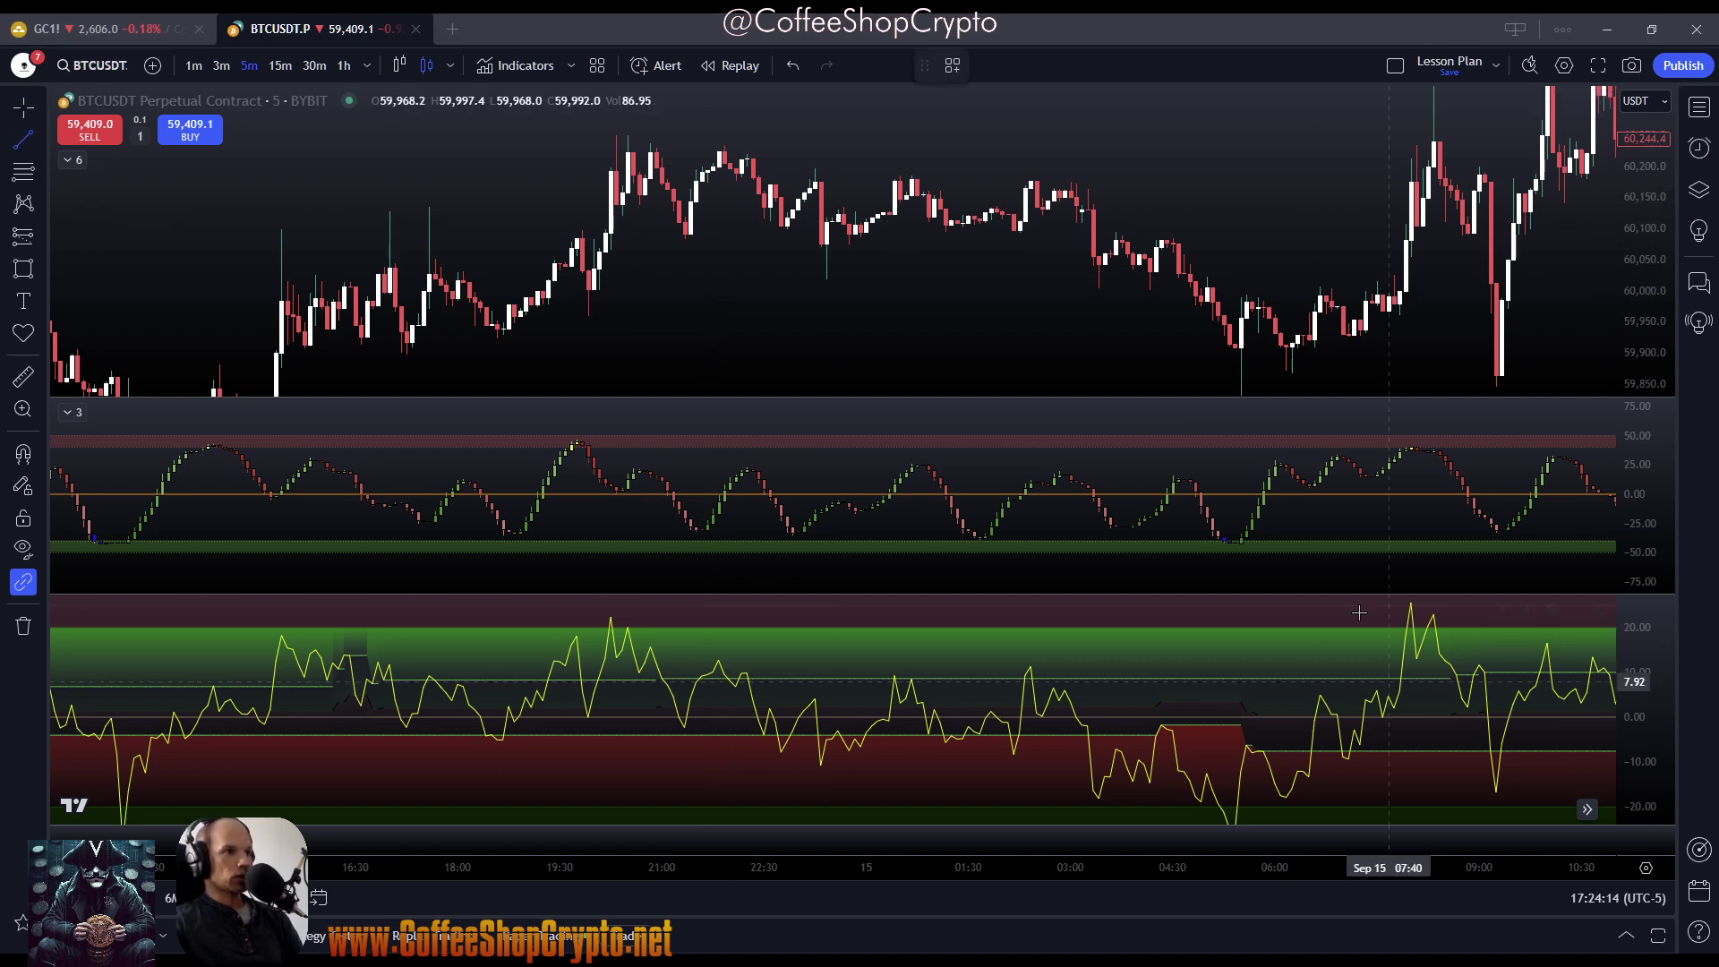
pyautogui.click(20, 134)
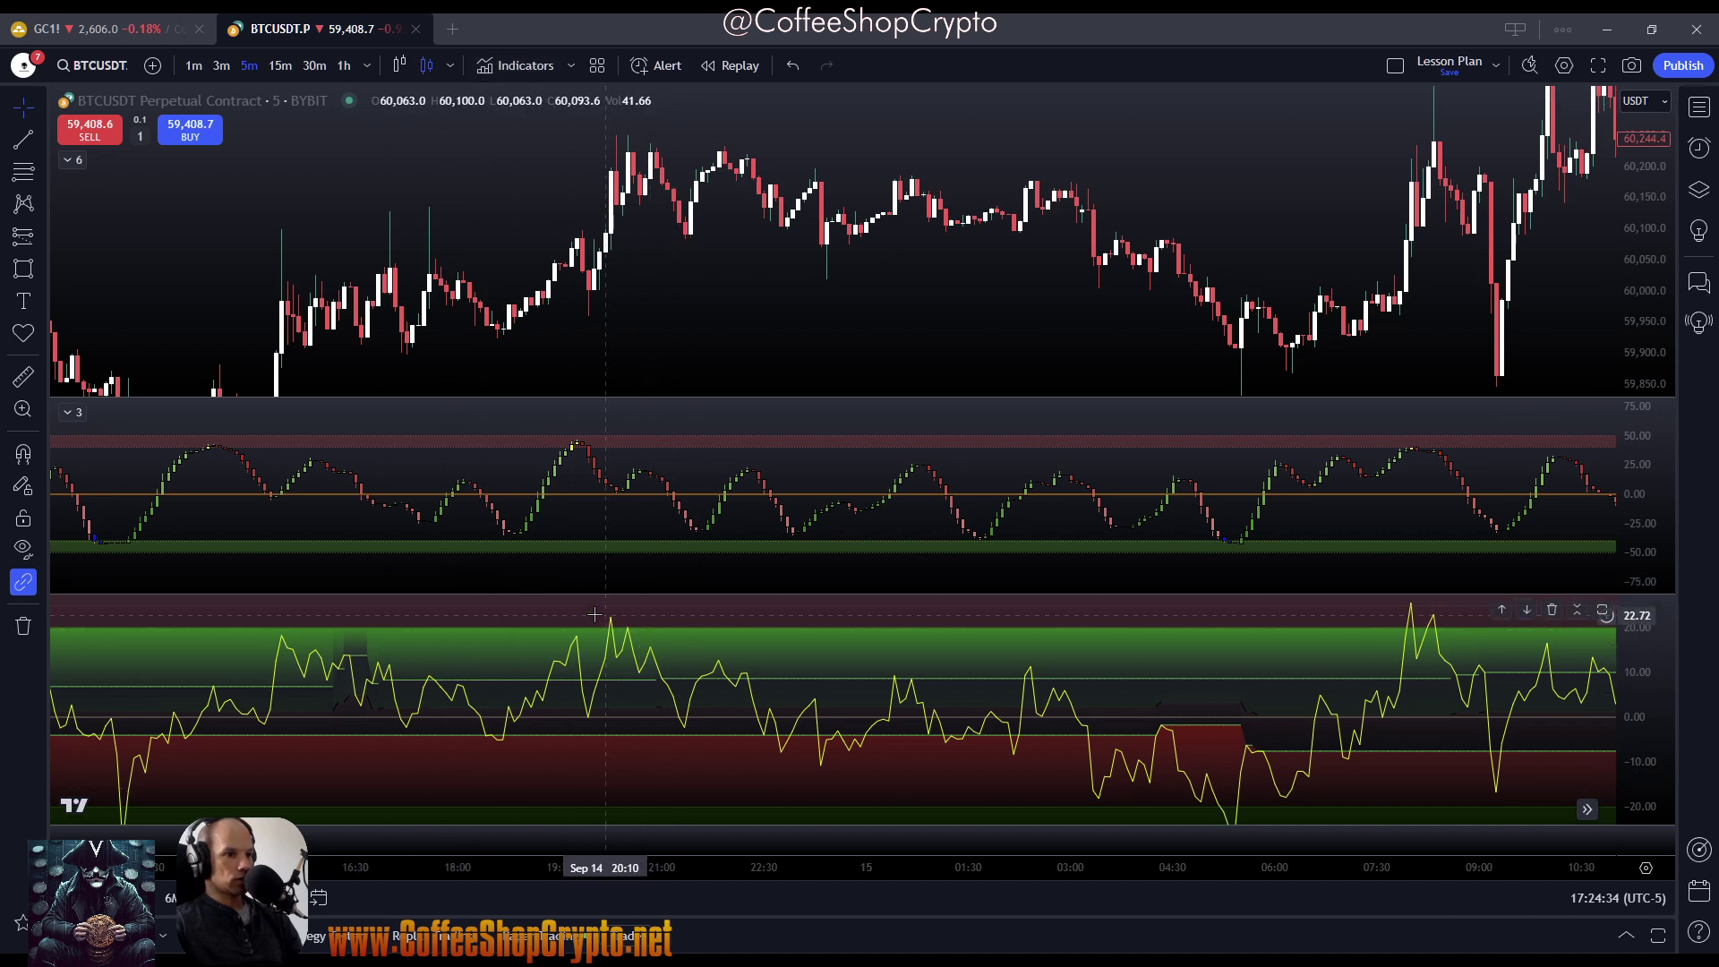
# View the input settings of the Heike Ashi Algo Premium Kill Zone indicator and close them
pyautogui.doubleClick(675, 704)
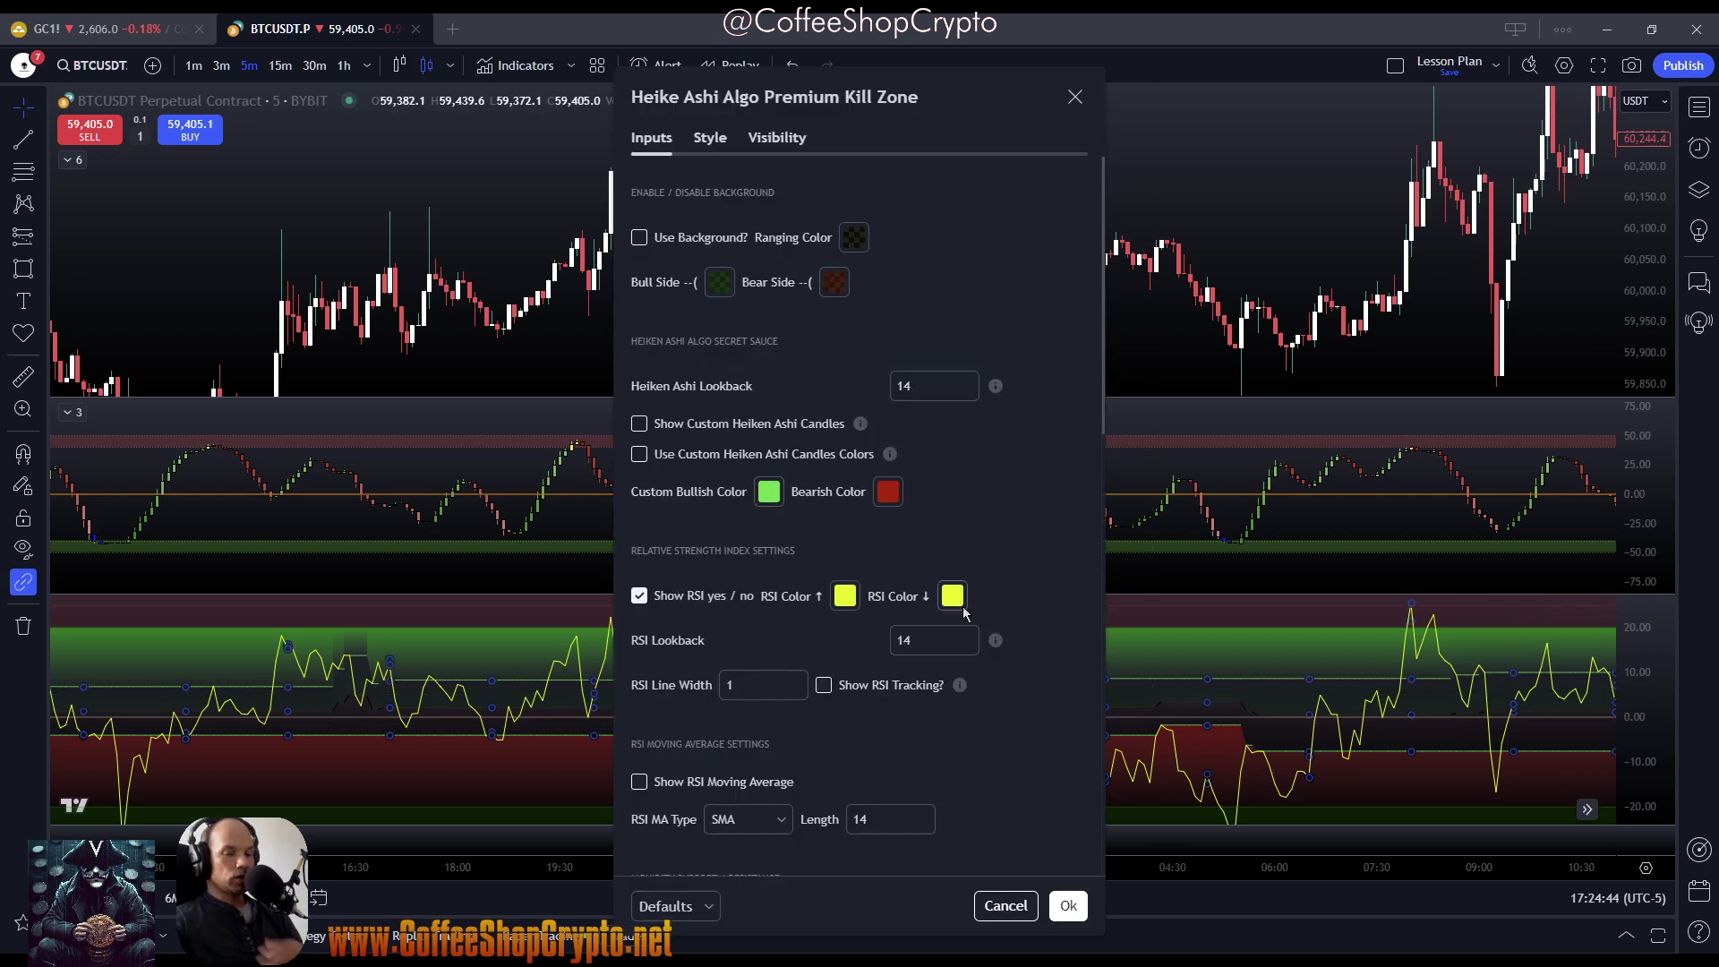
pyautogui.click(539, 362)
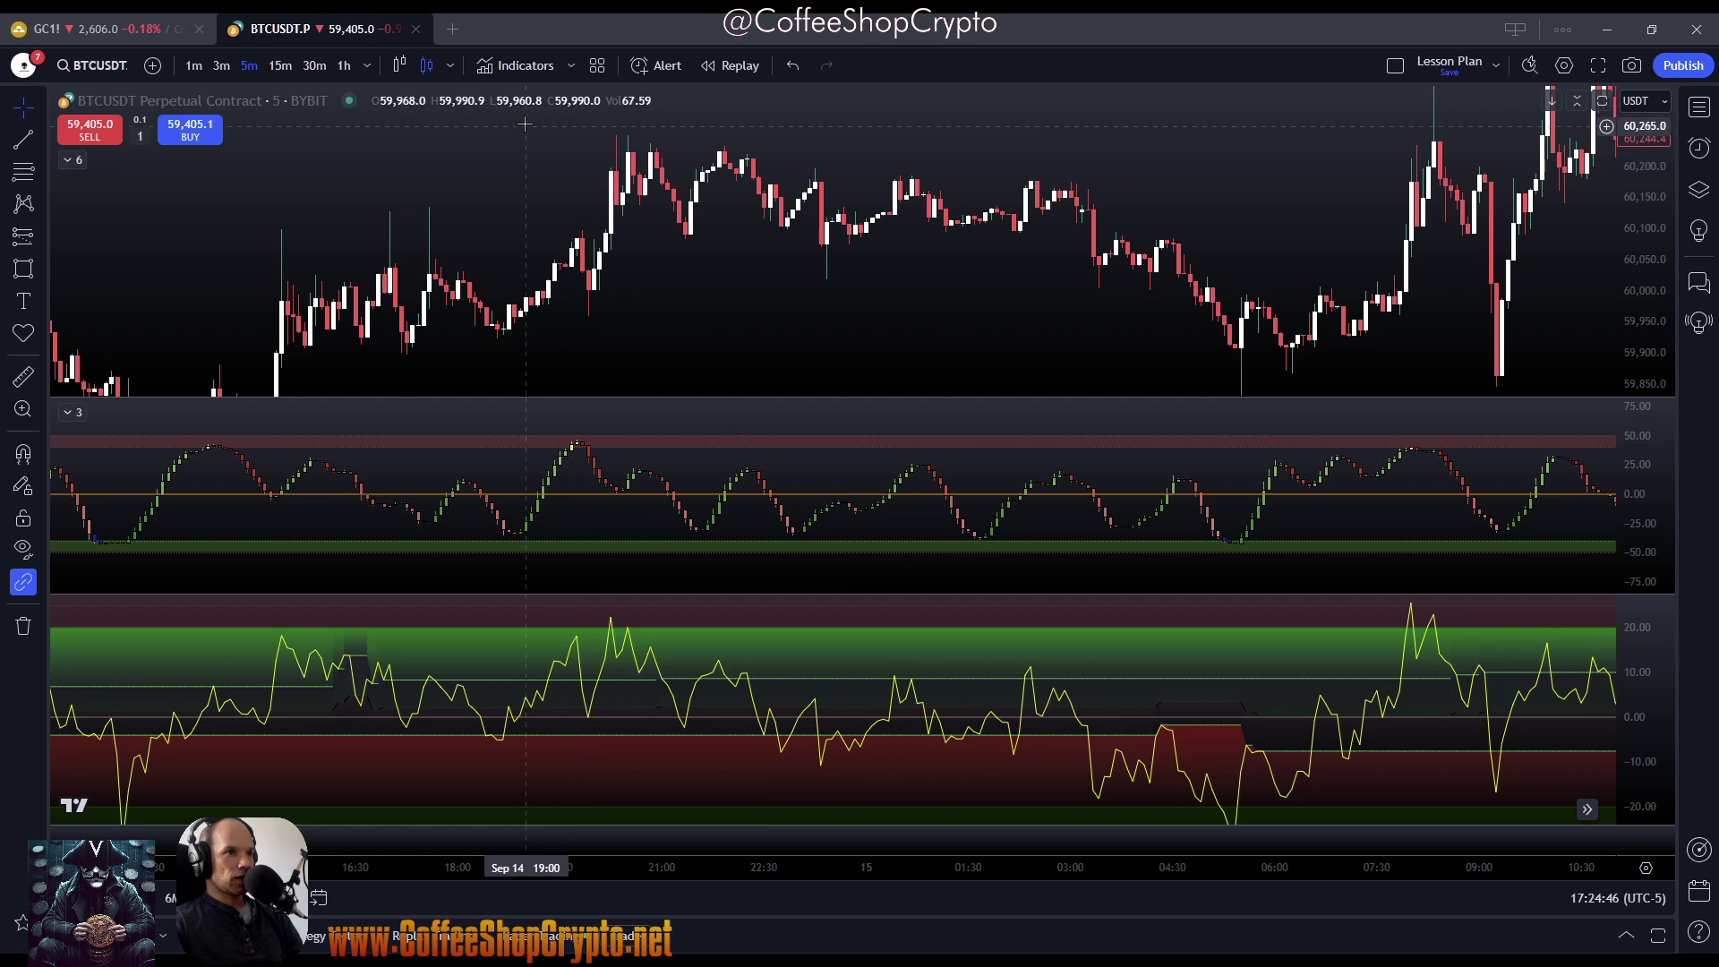
# Add the technical indicator Relative Strength Index to the chart and enlarge its pane
pyautogui.click(525, 65)
pyautogui.write('relative')
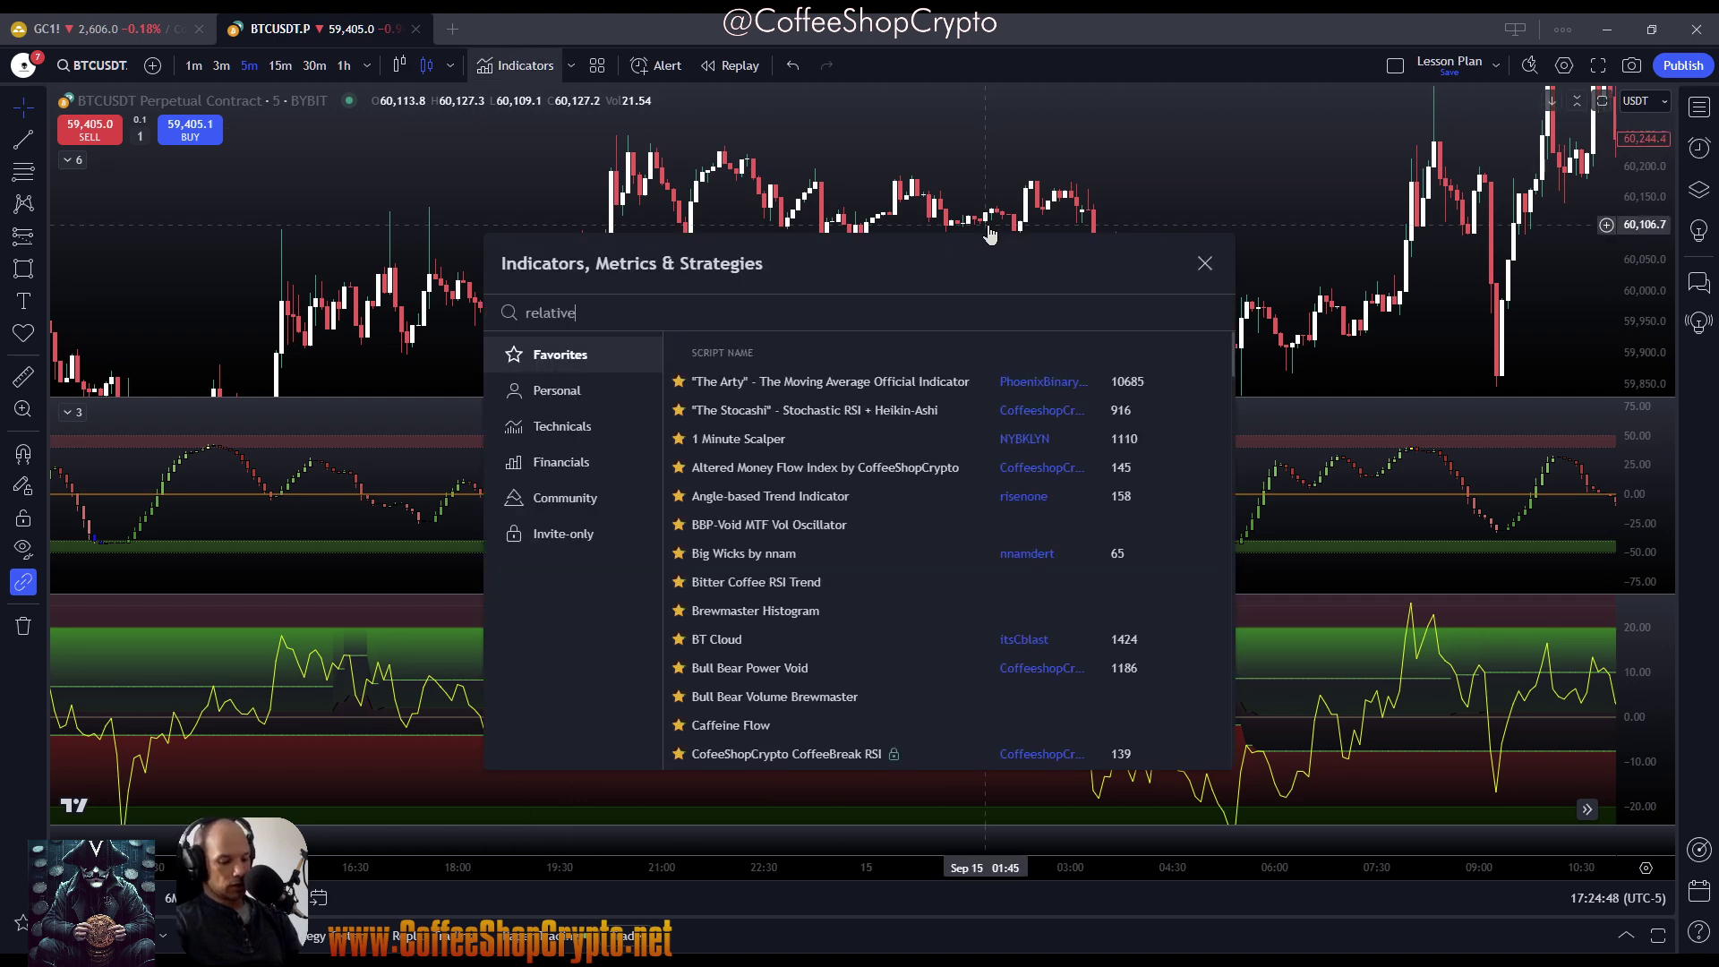
pyautogui.write(' stren')
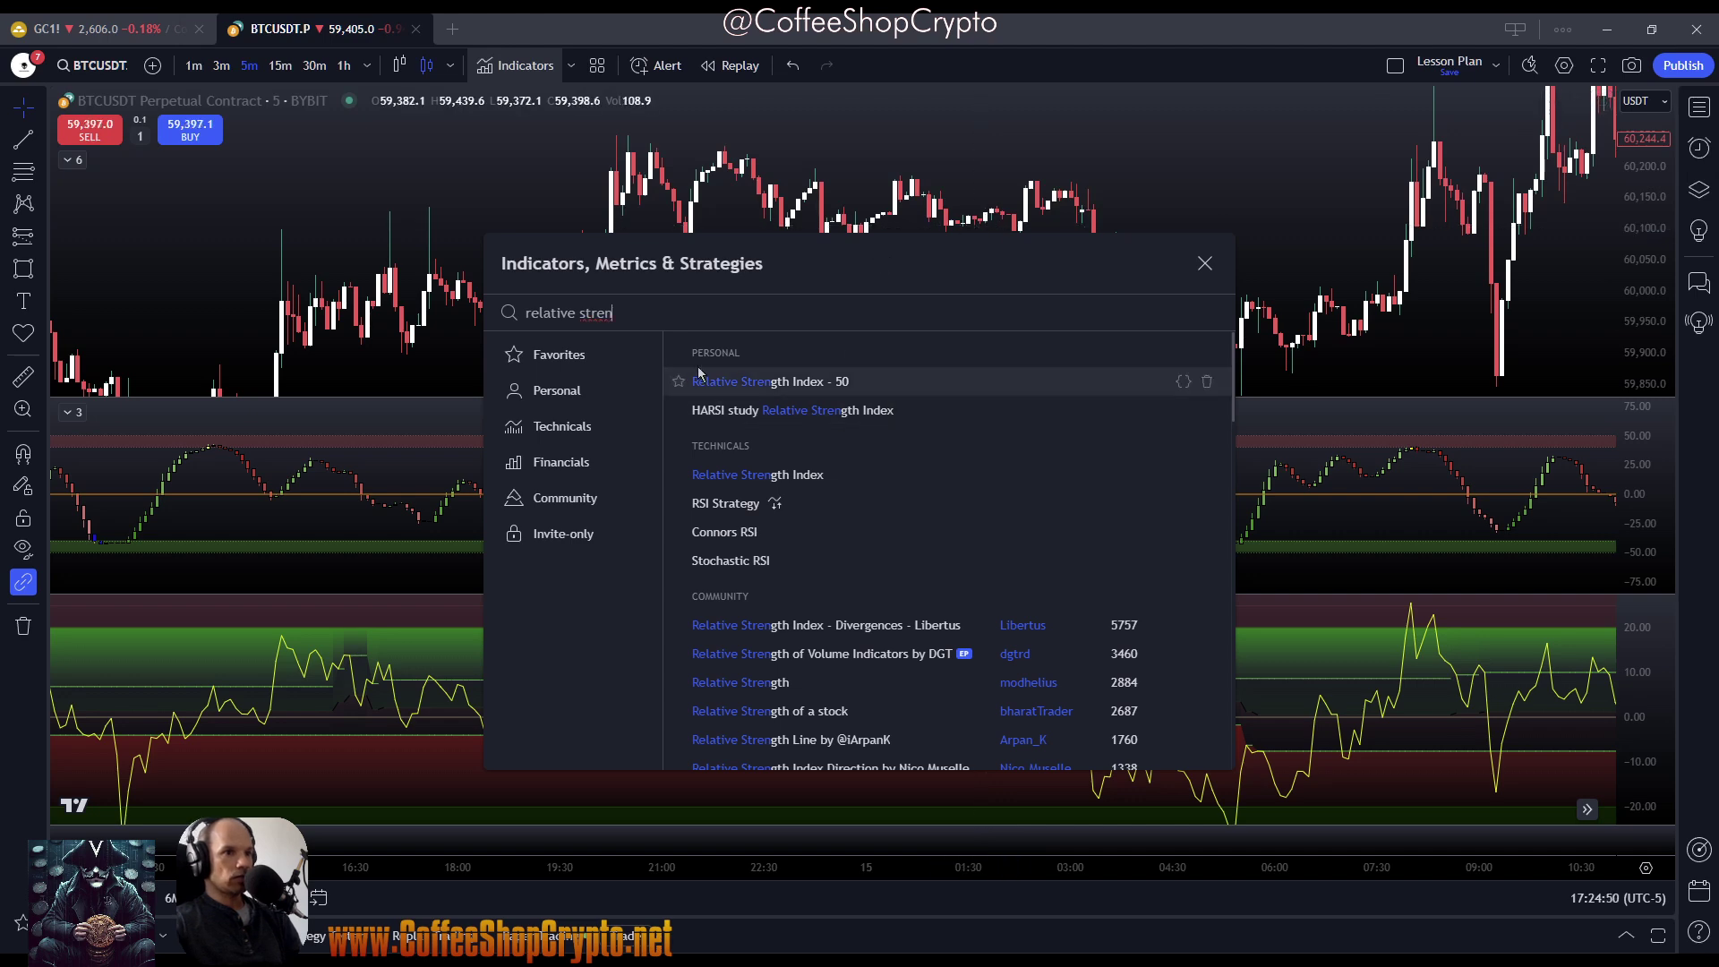
pyautogui.click(741, 475)
pyautogui.click(1204, 263)
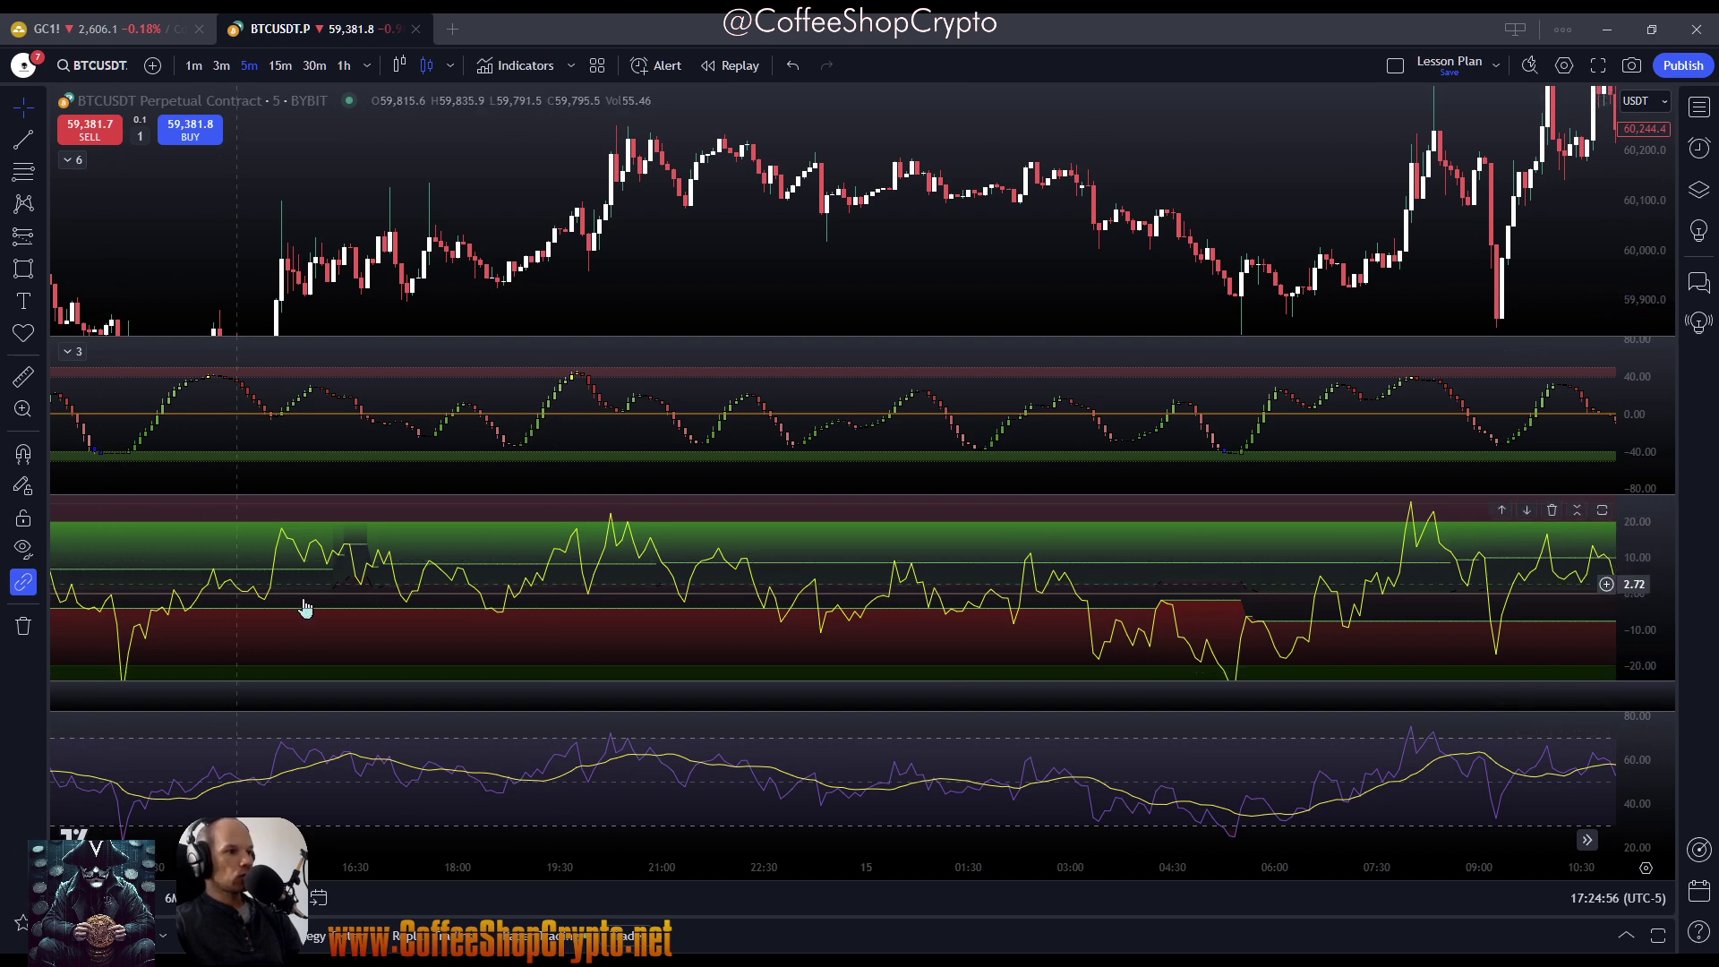
pyautogui.moveTo(768, 683); pyautogui.dragTo(756, 487)
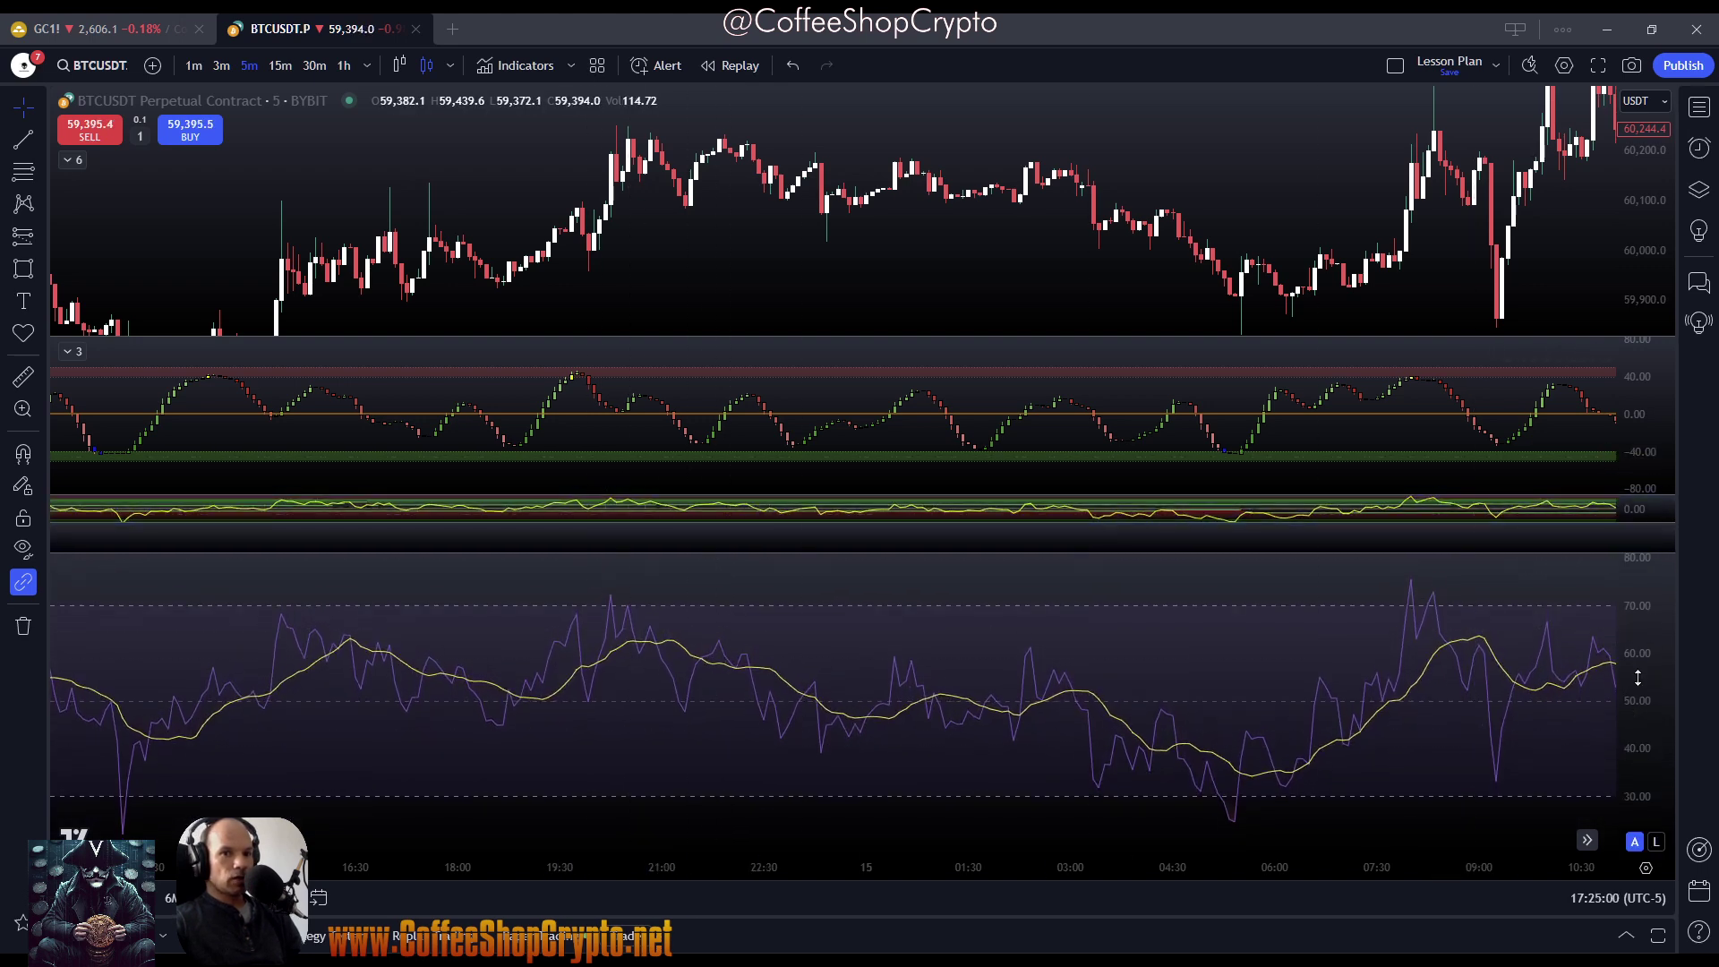
# Hide the RSI-based MA and set the RSI line's colour to yellow
pyautogui.doubleClick(631, 658)
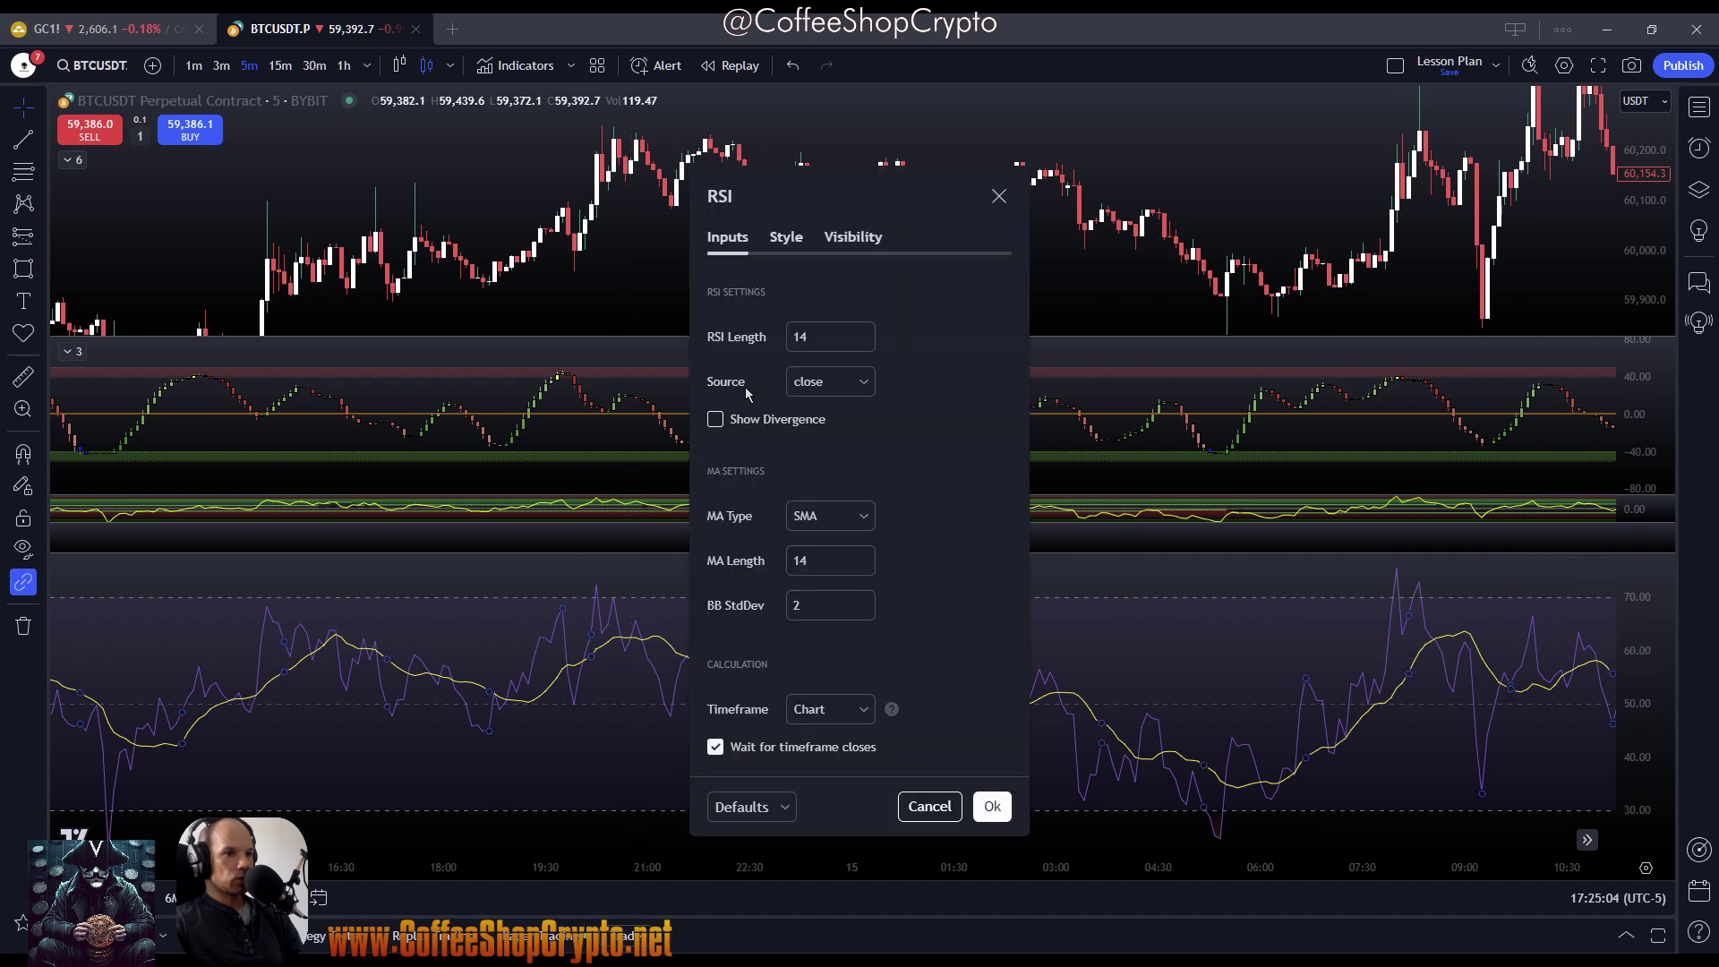
pyautogui.click(786, 238)
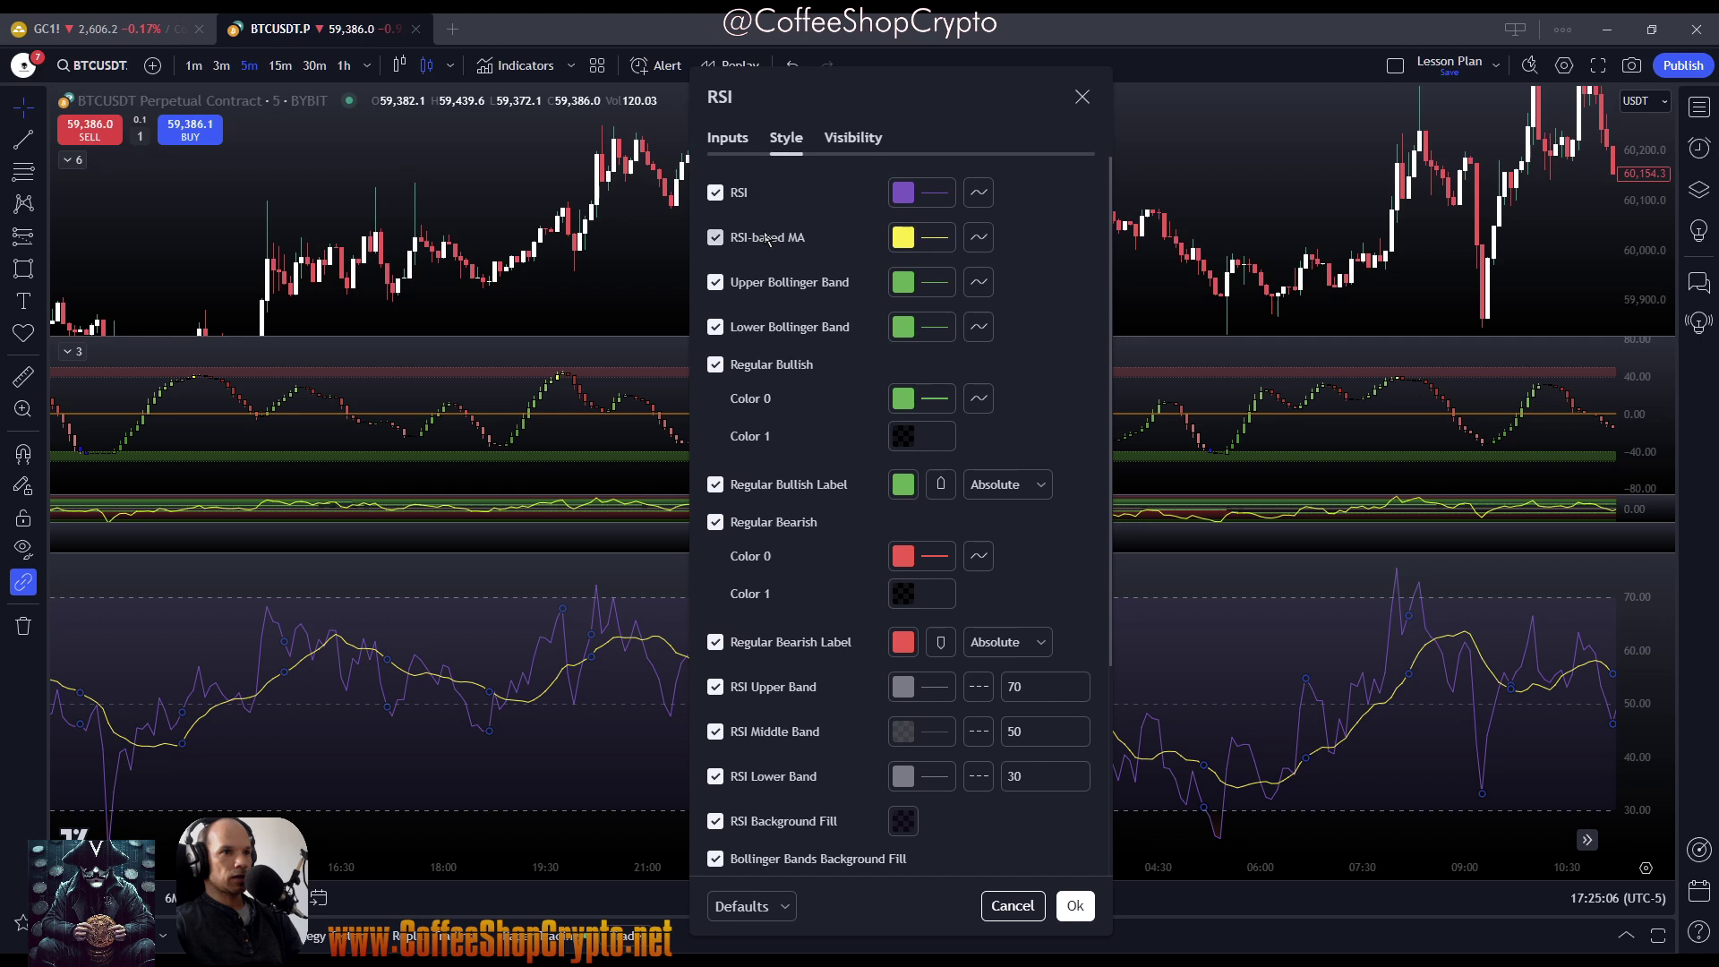
pyautogui.click(770, 238)
pyautogui.click(902, 192)
pyautogui.click(944, 242)
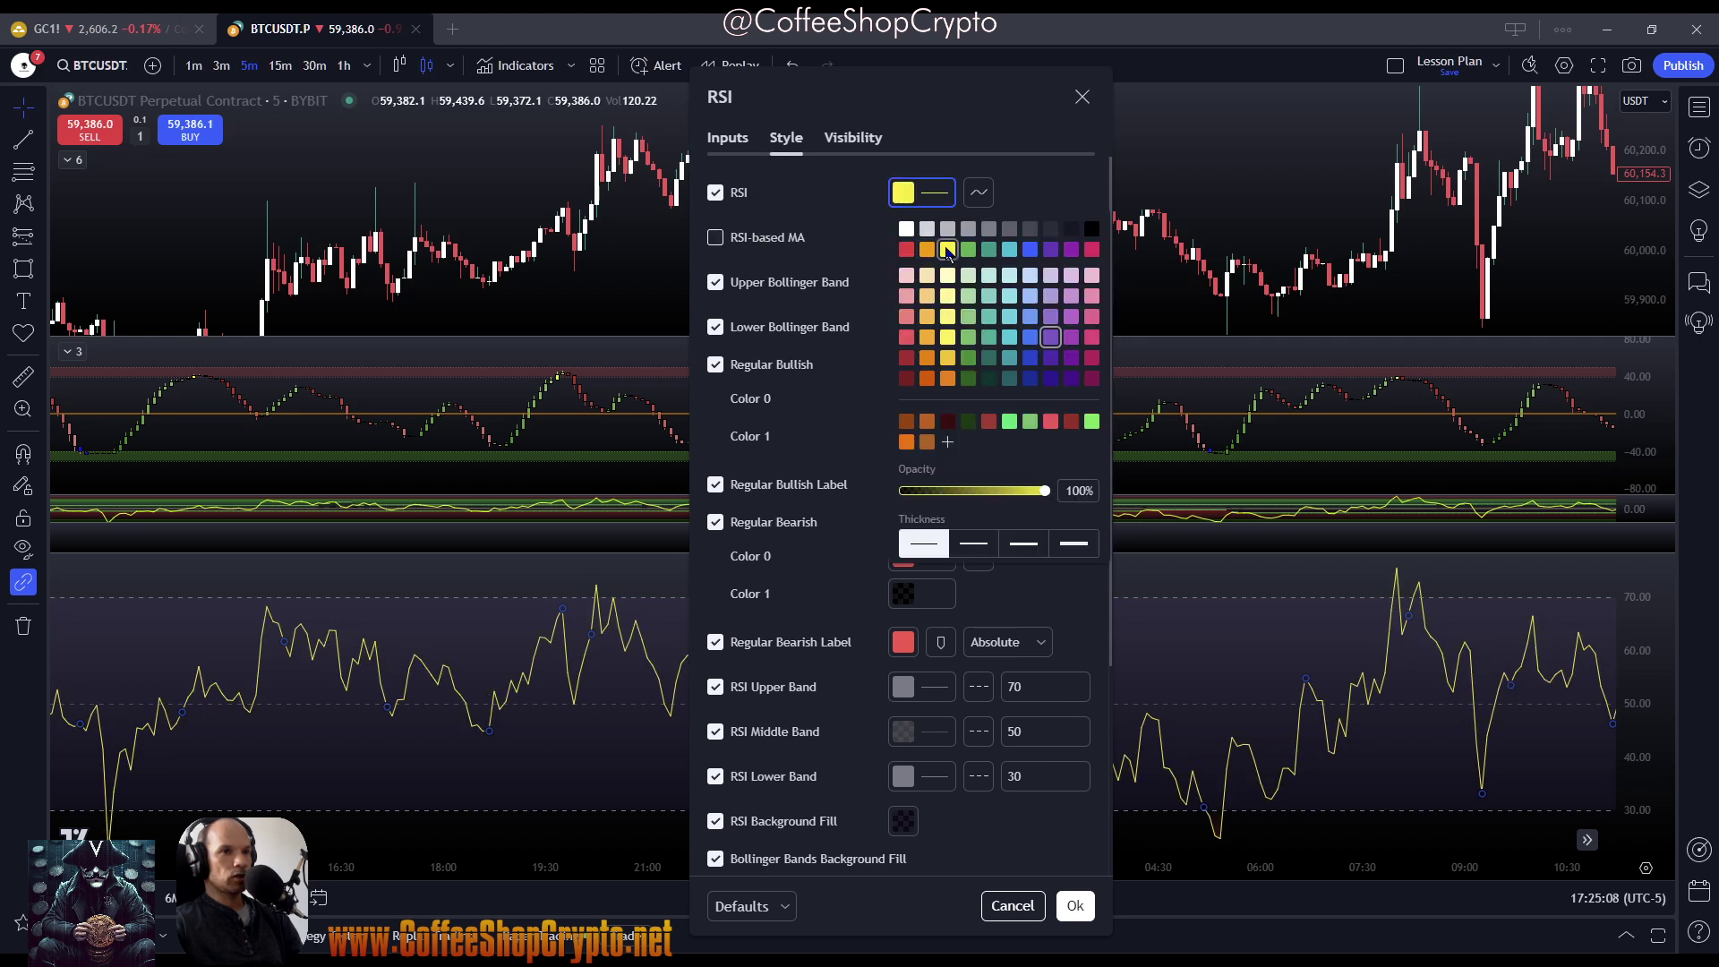
pyautogui.click(820, 222)
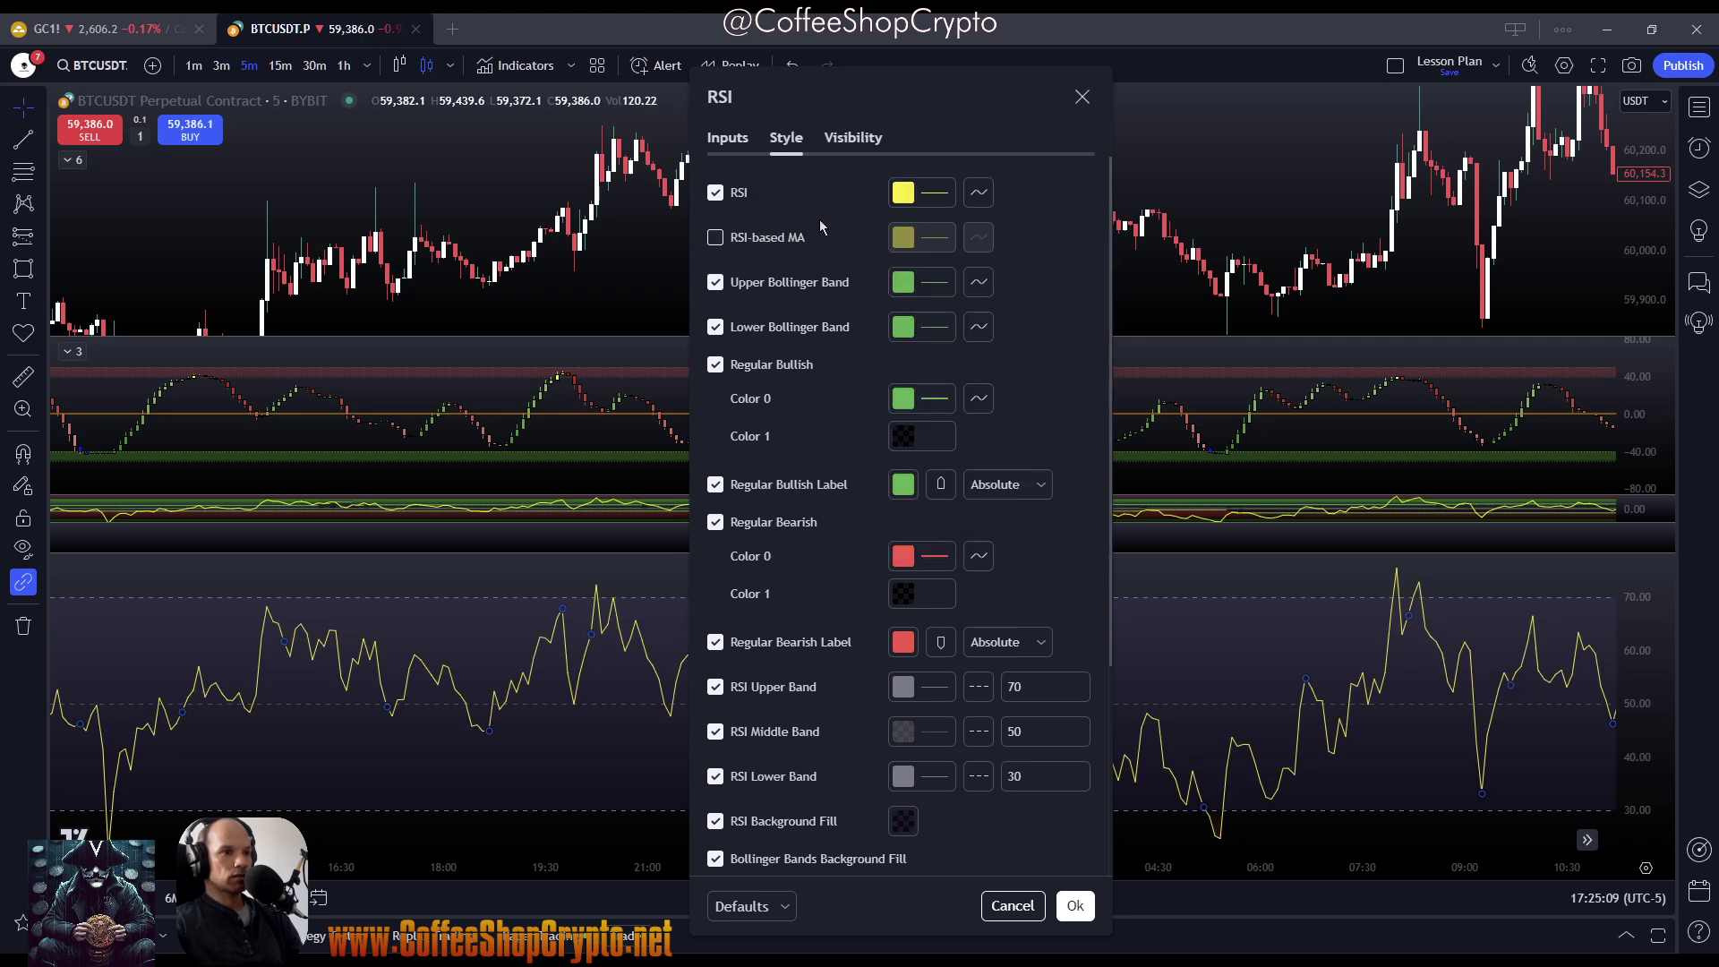
pyautogui.click(1074, 905)
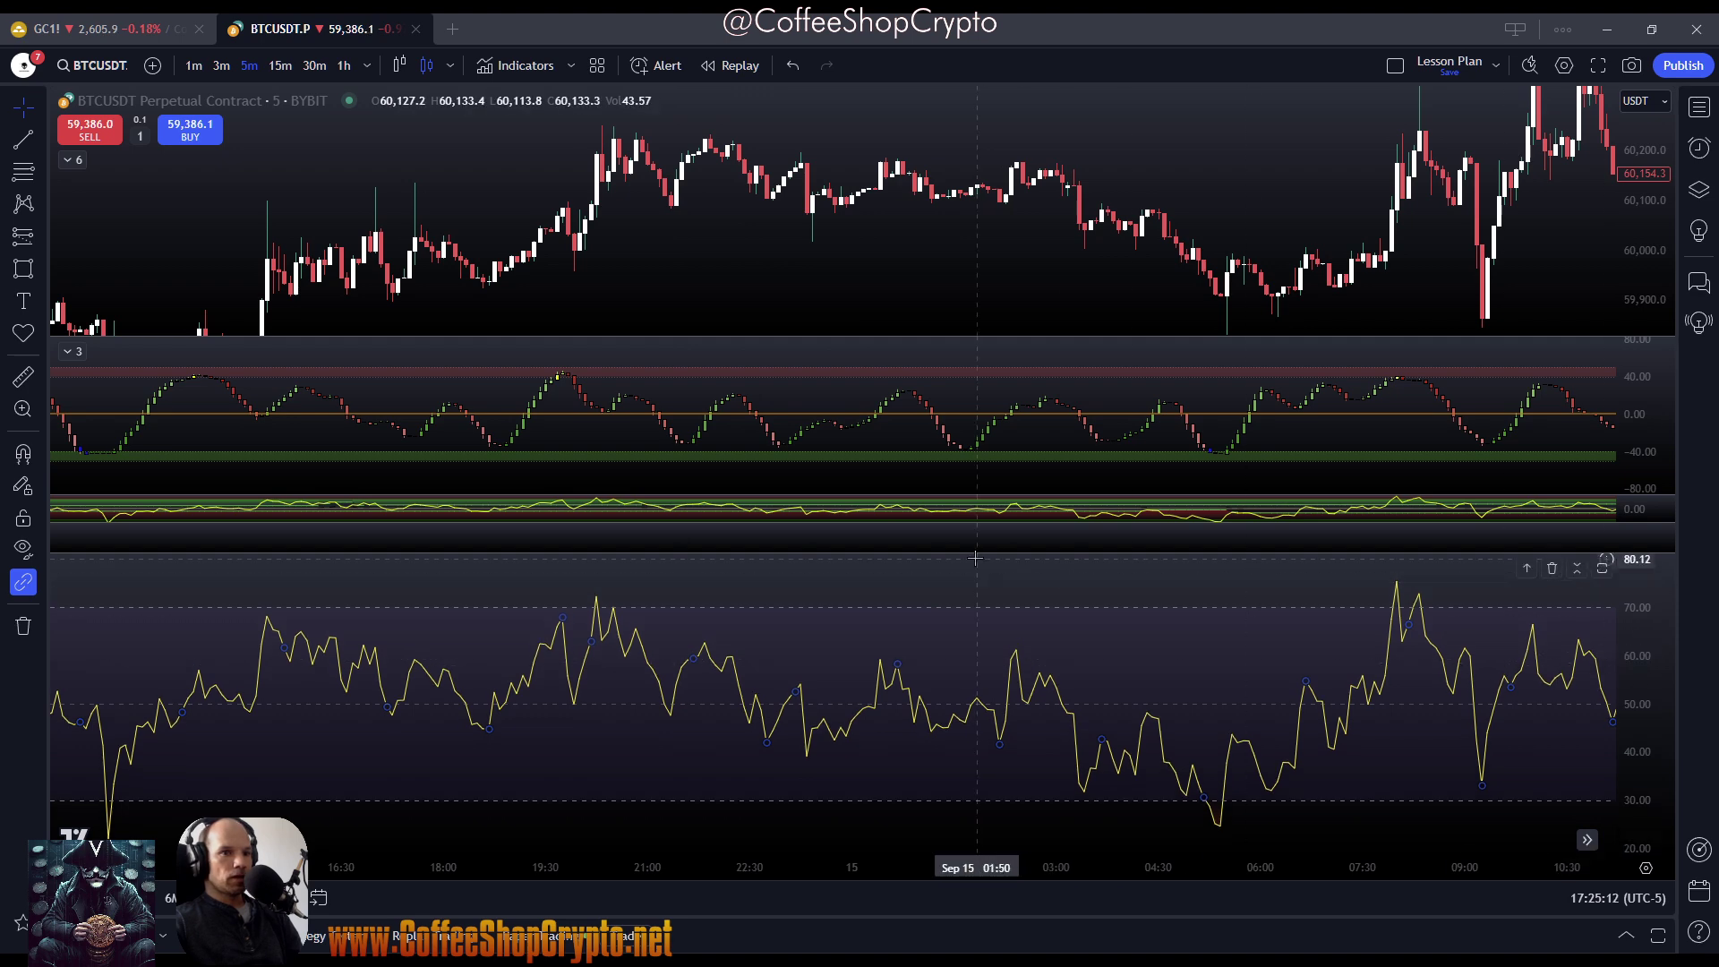
# Enlarge the Kill Zone pane above the RSI, and restyle the RSI middle band as a thicker solid line at 86% opacity
pyautogui.moveTo(969, 550); pyautogui.dragTo(959, 622)
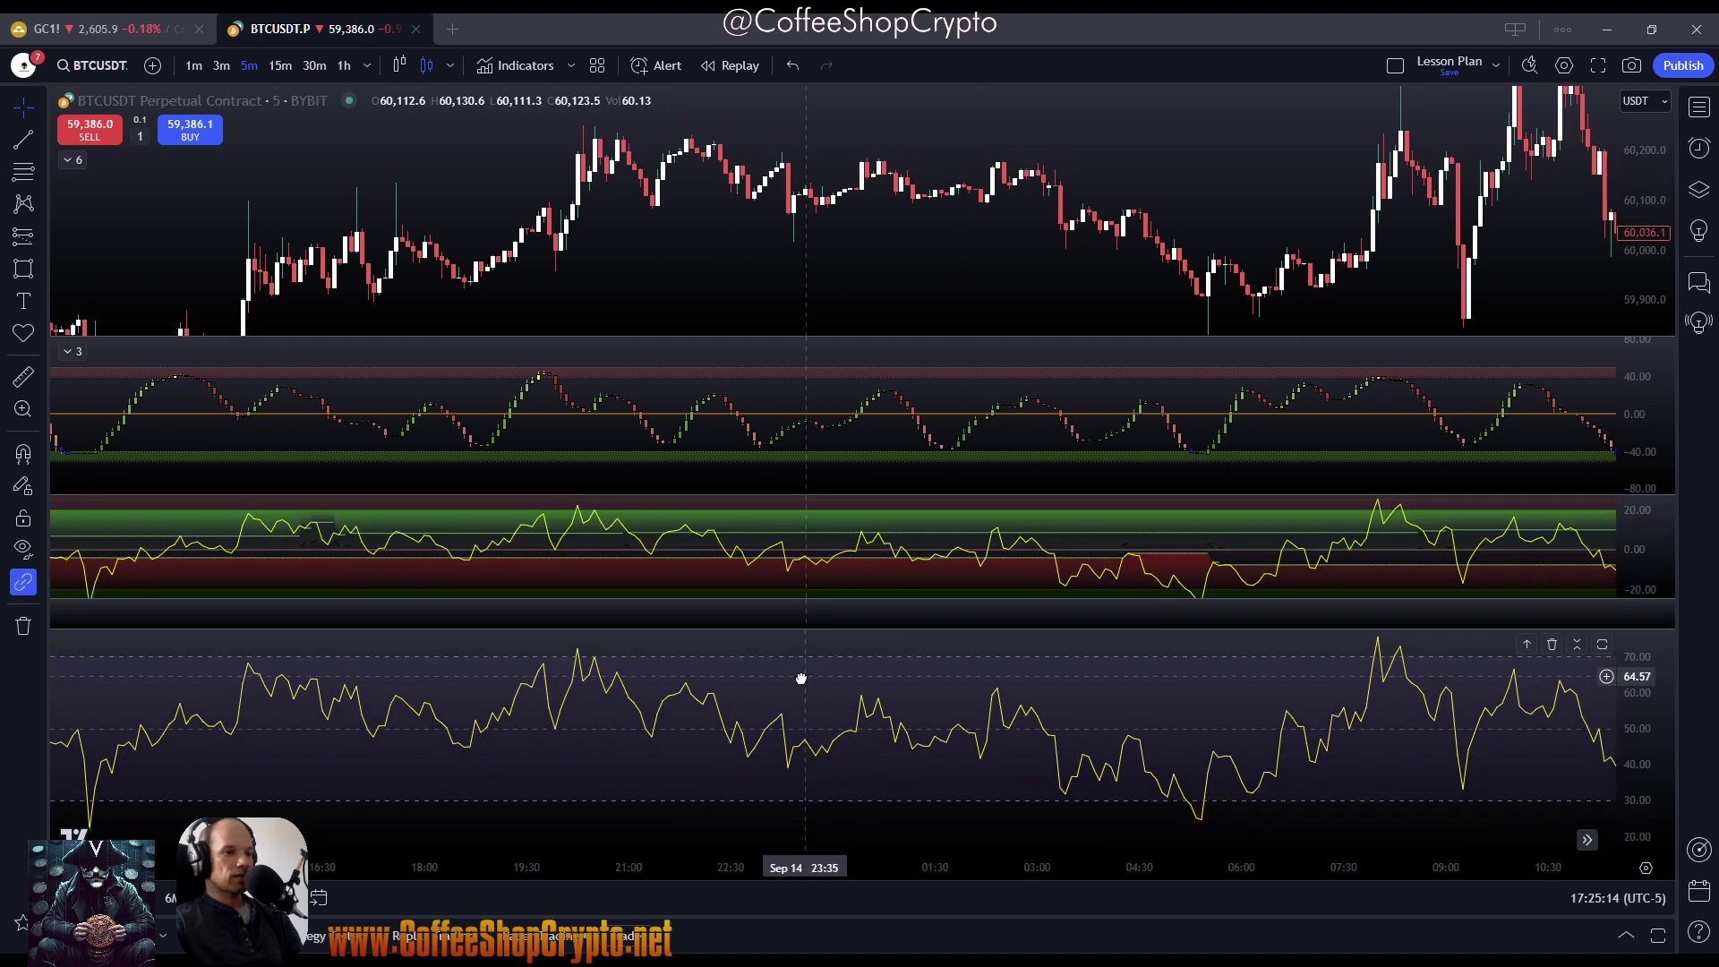
pyautogui.doubleClick(803, 745)
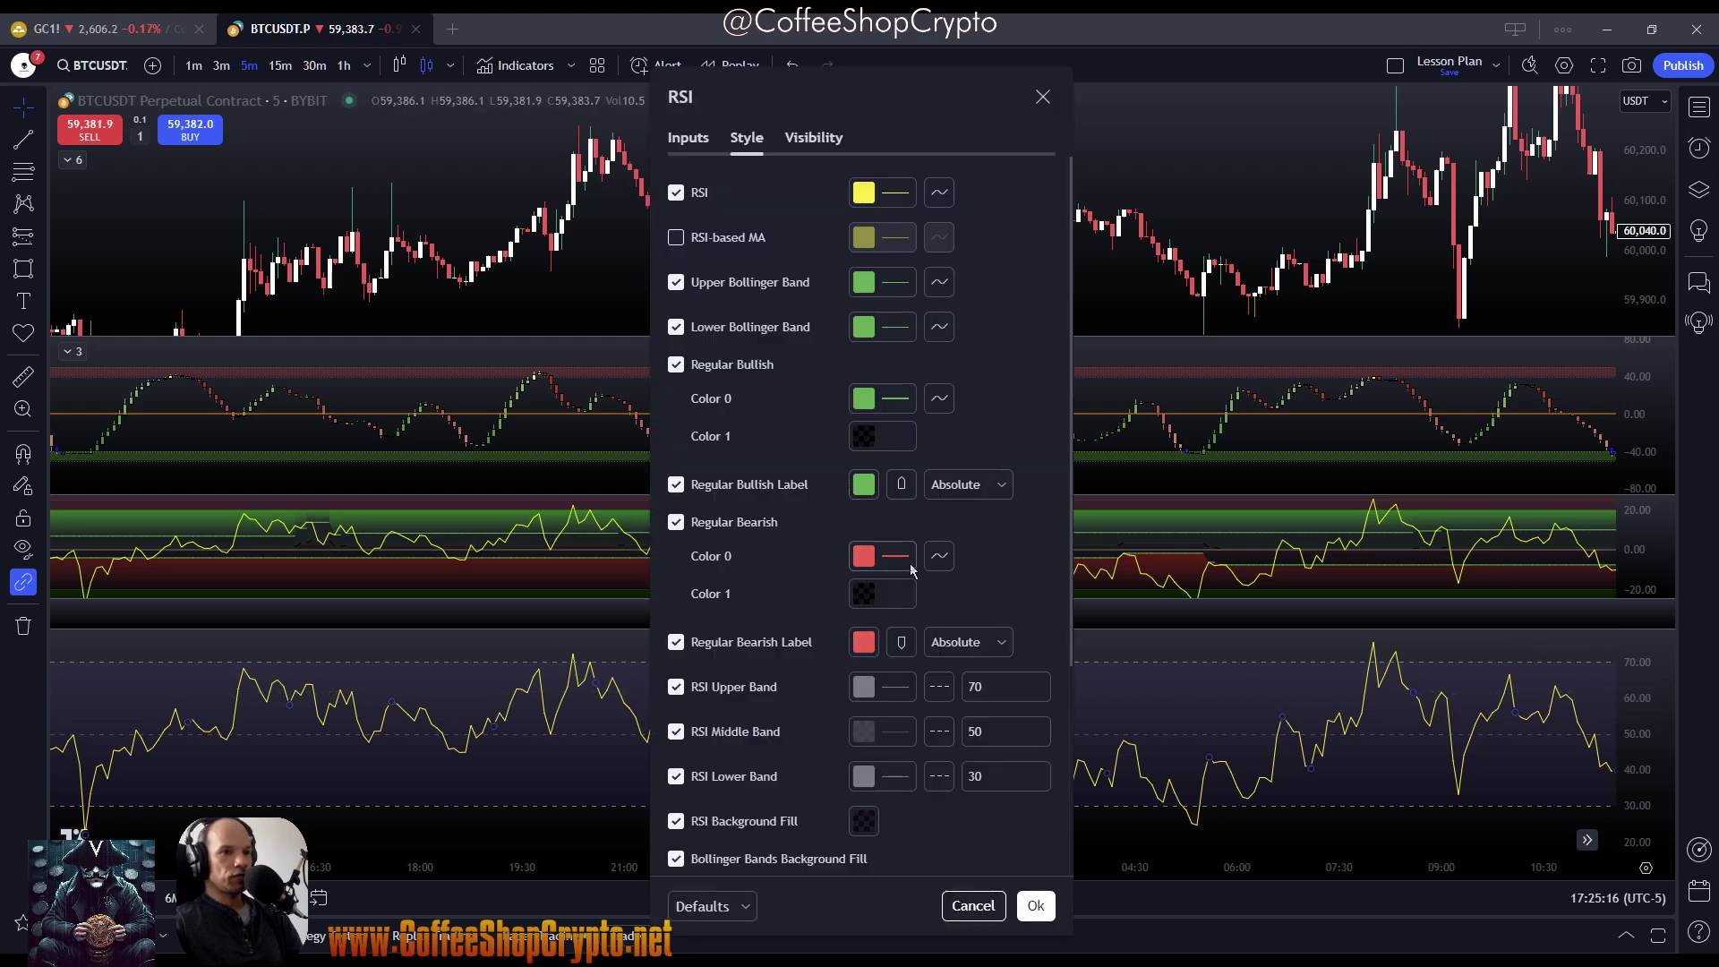
pyautogui.click(939, 731)
pyautogui.click(939, 731)
pyautogui.click(864, 729)
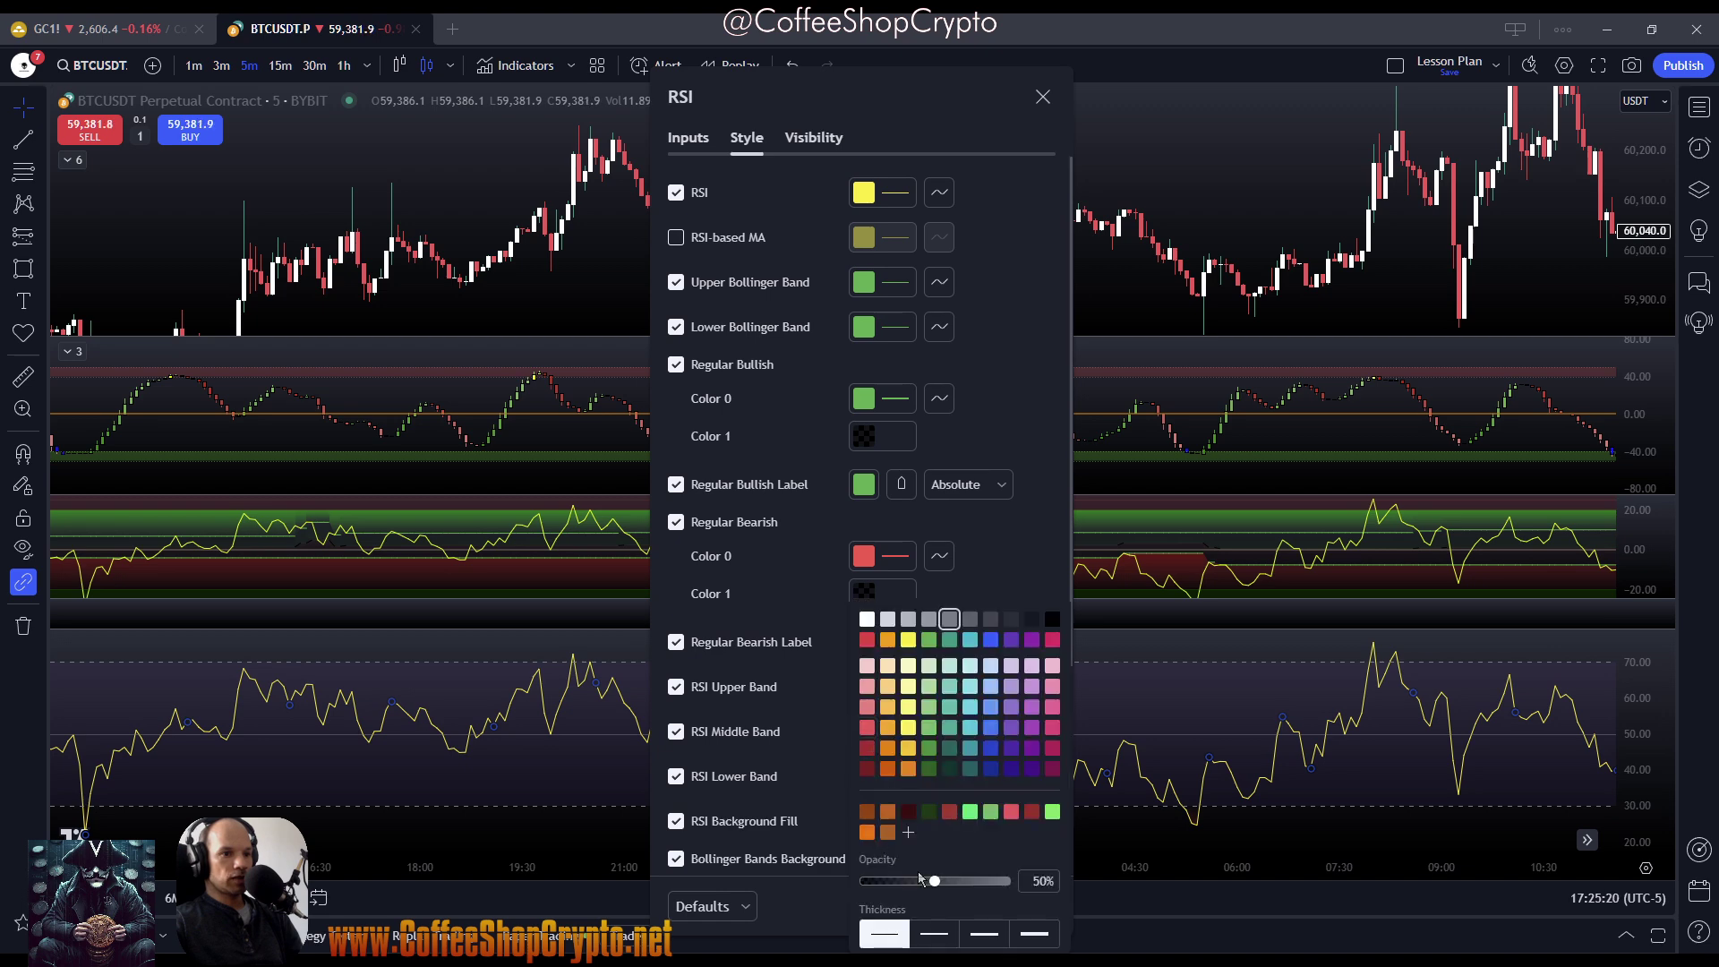
pyautogui.moveTo(933, 883); pyautogui.dragTo(985, 881)
pyautogui.click(934, 934)
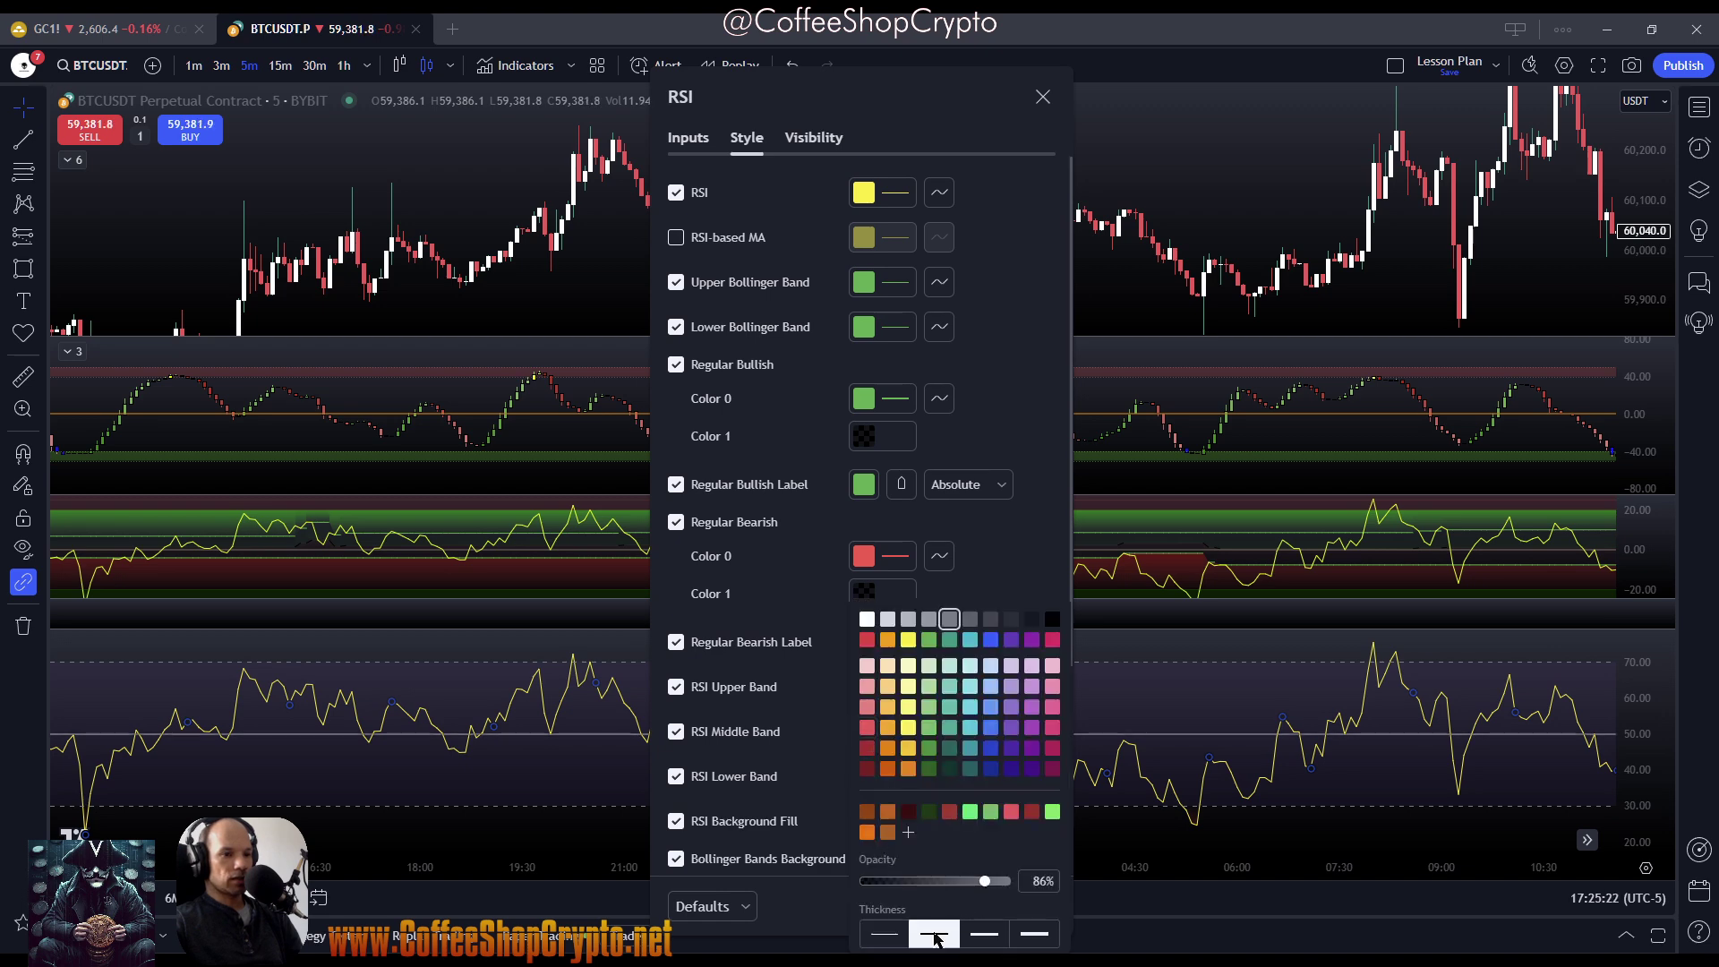
pyautogui.click(1012, 556)
pyautogui.click(1034, 905)
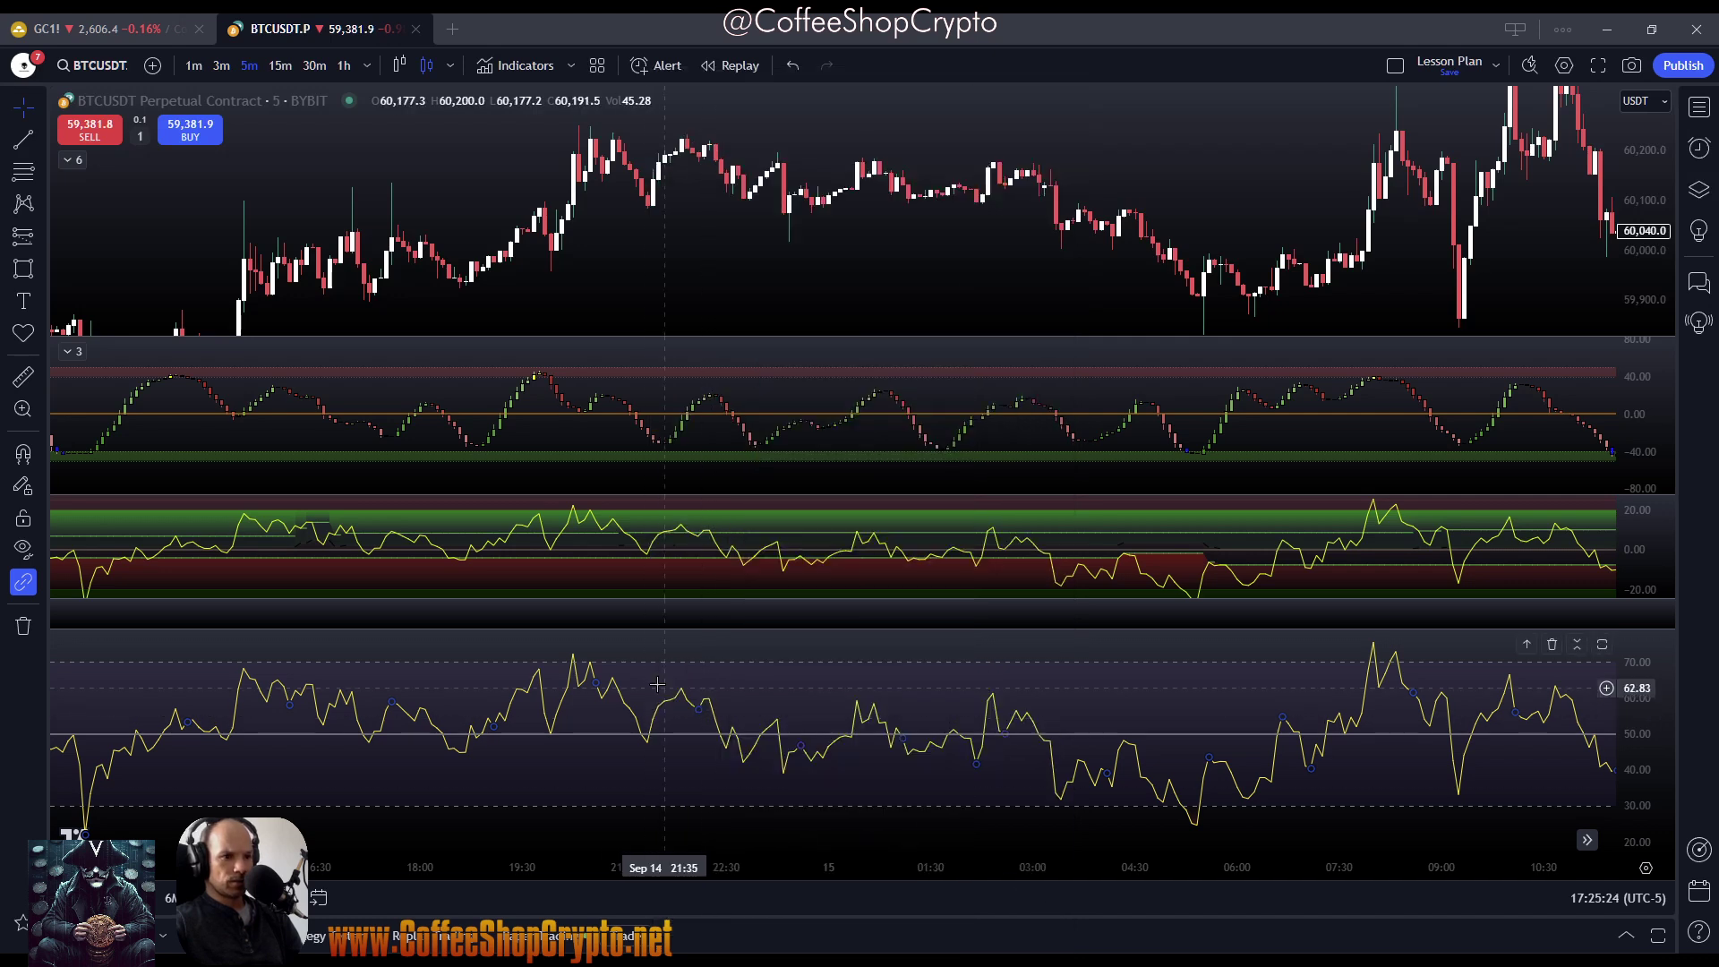
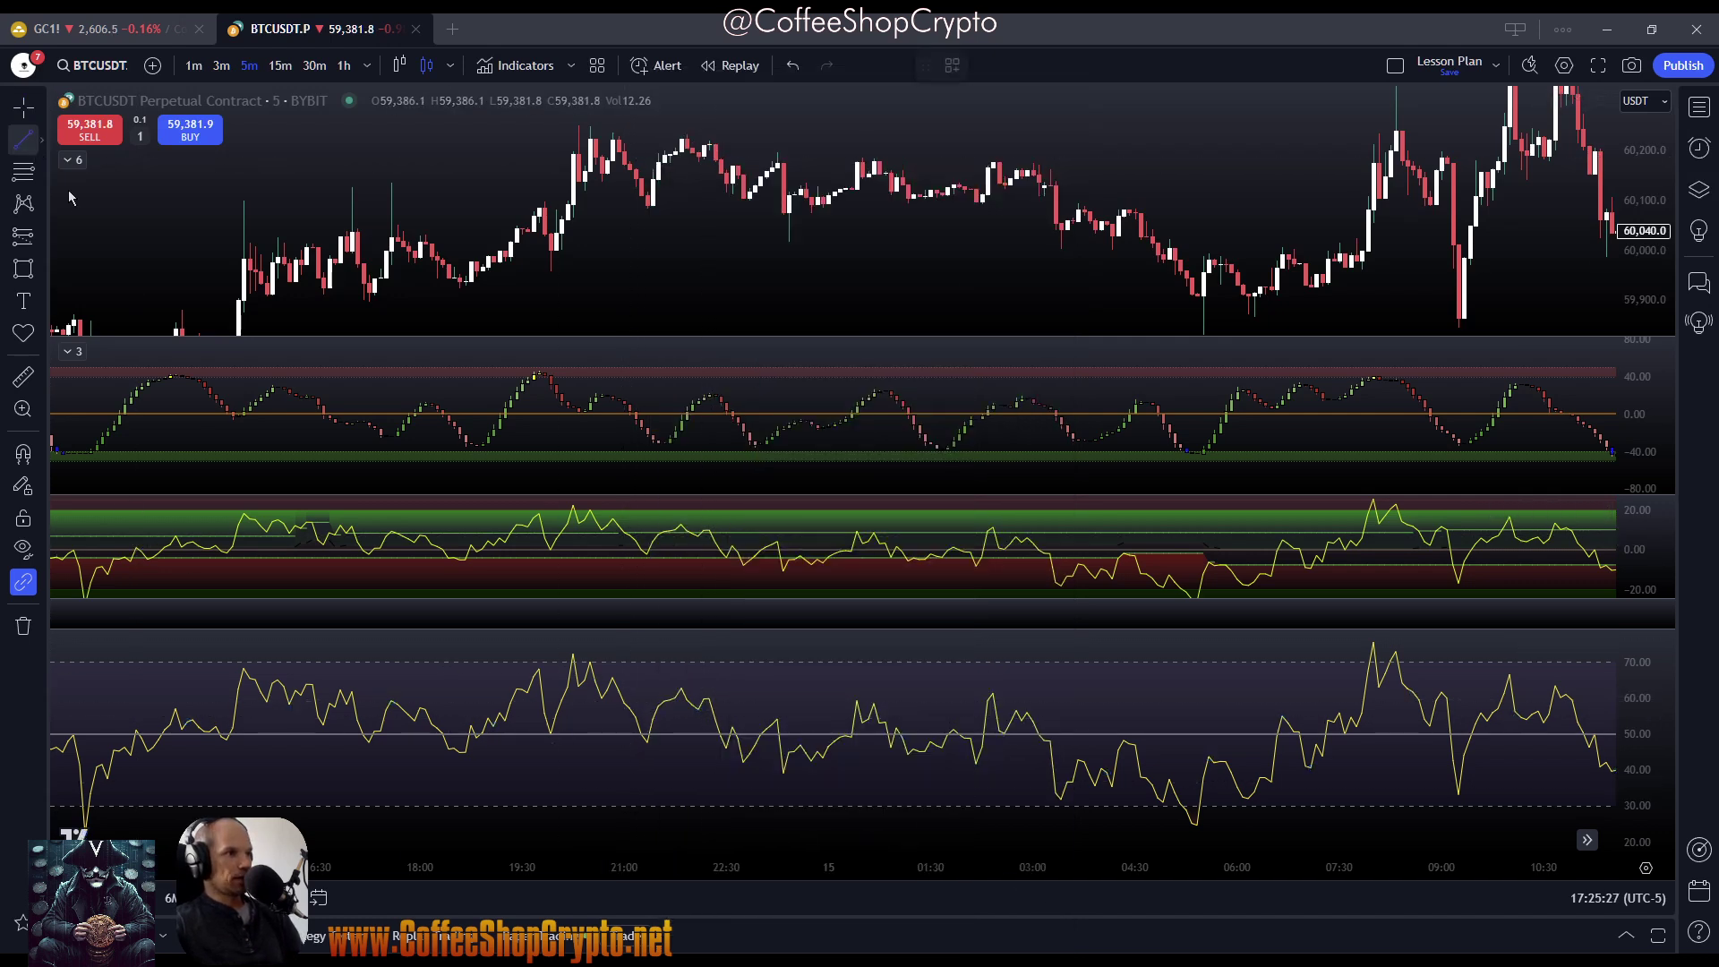
# Draw an arrow in the RSI pane pointing at the 50 level near Sep 14 20:05
pyautogui.click(709, 780)
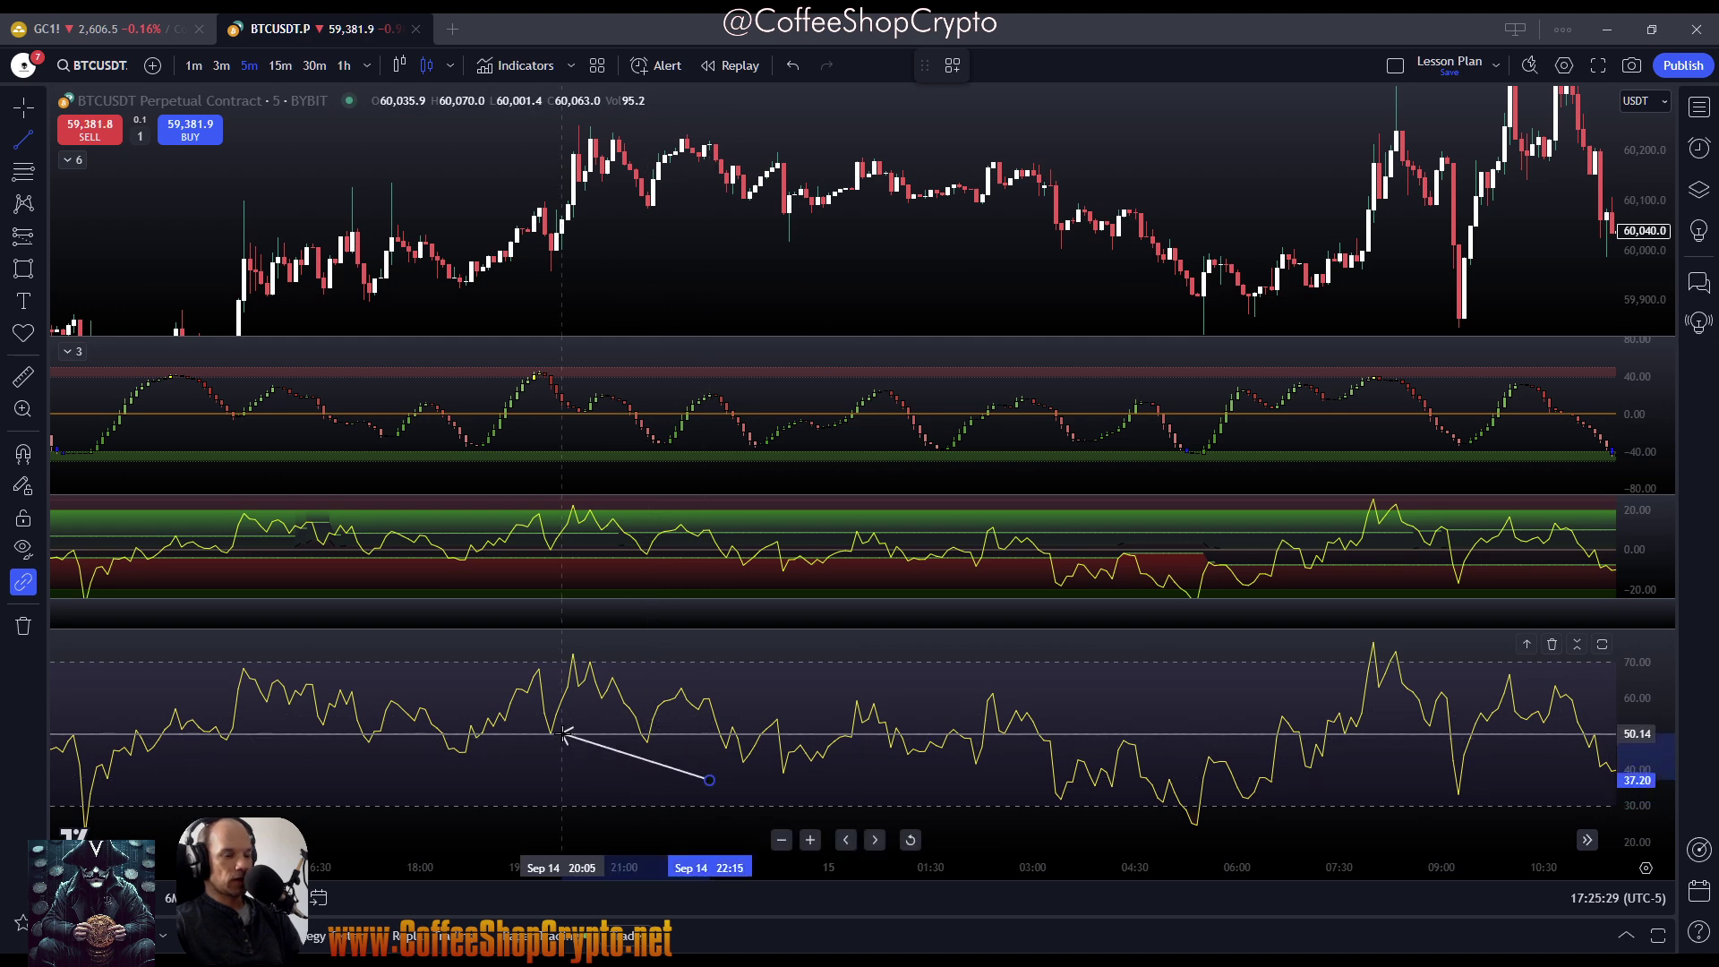
pyautogui.click(562, 736)
# Draw a rectangle with background over the RSI from Sep 14 18:35 to 21:35, spanning about 49 to 74
pyautogui.click(23, 268)
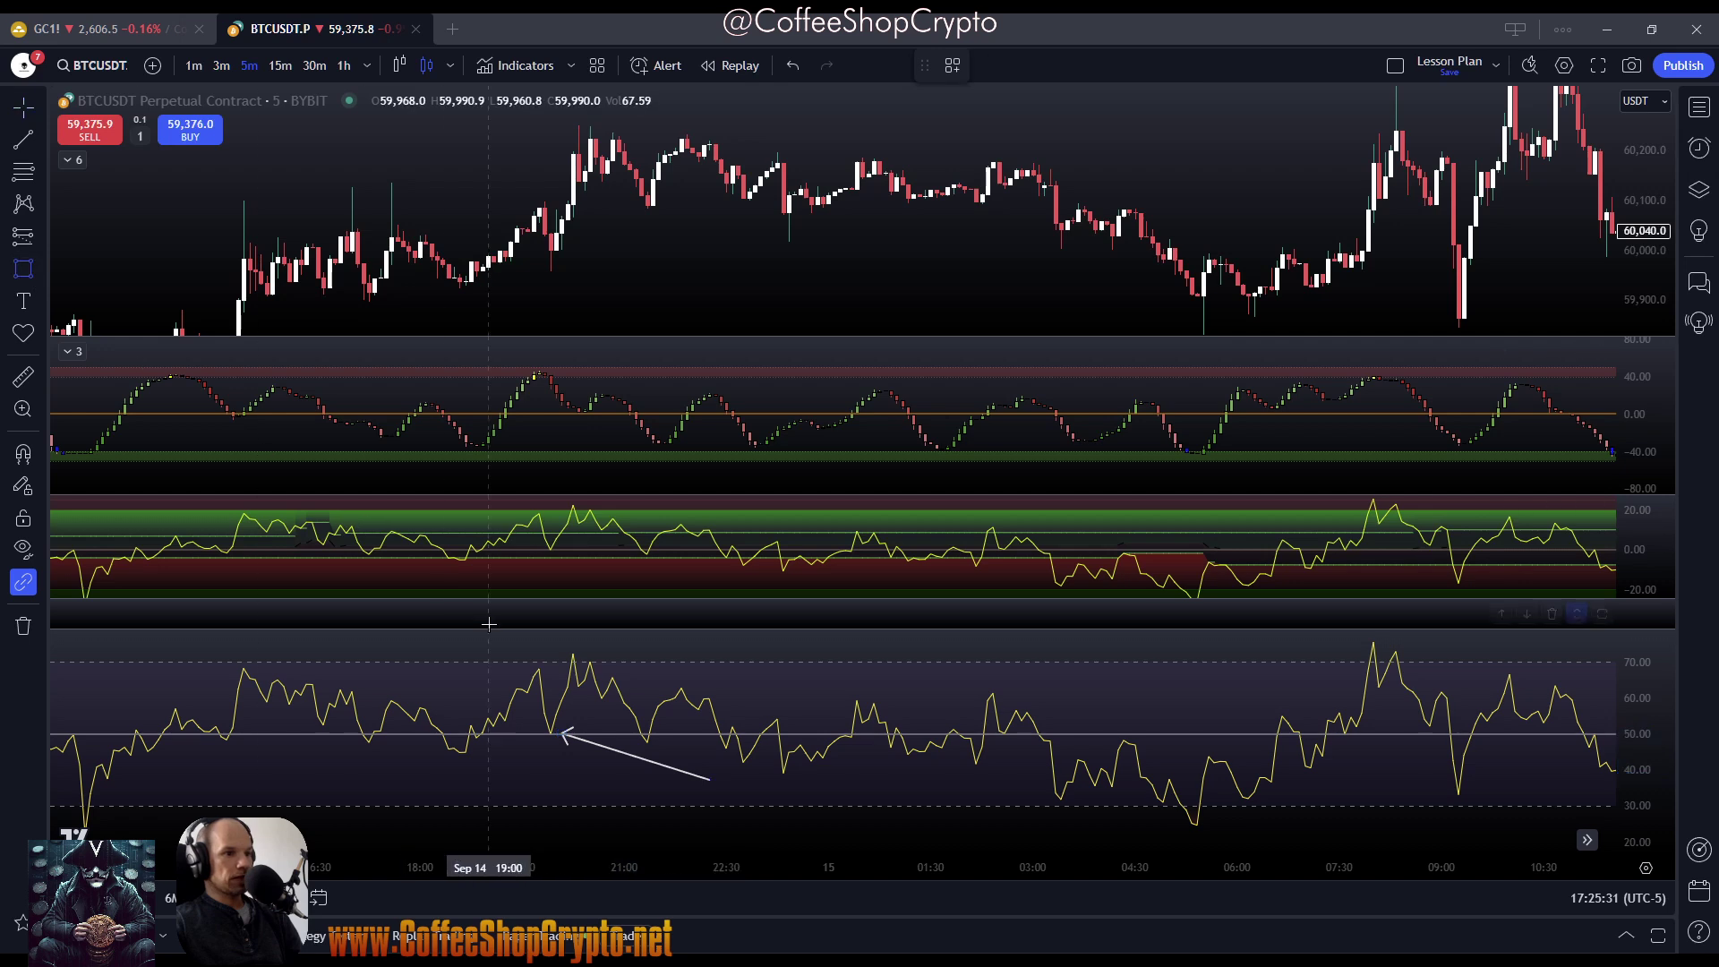
pyautogui.click(460, 665)
pyautogui.click(664, 737)
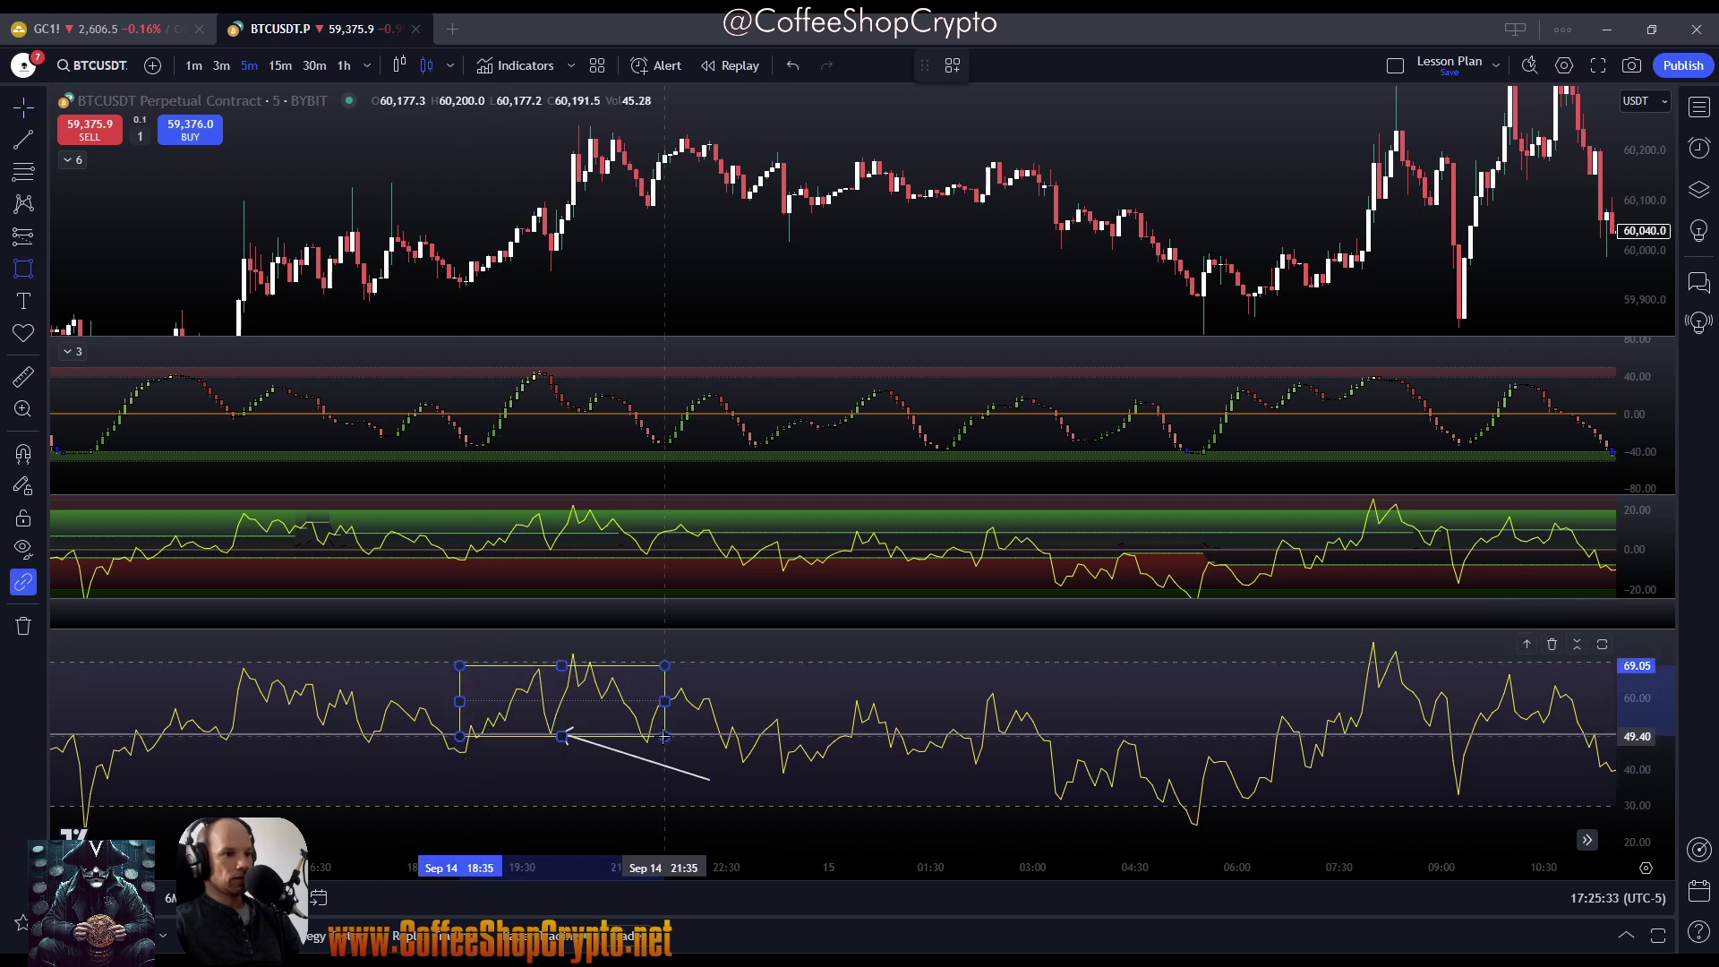
pyautogui.doubleClick(665, 736)
pyautogui.click(748, 517)
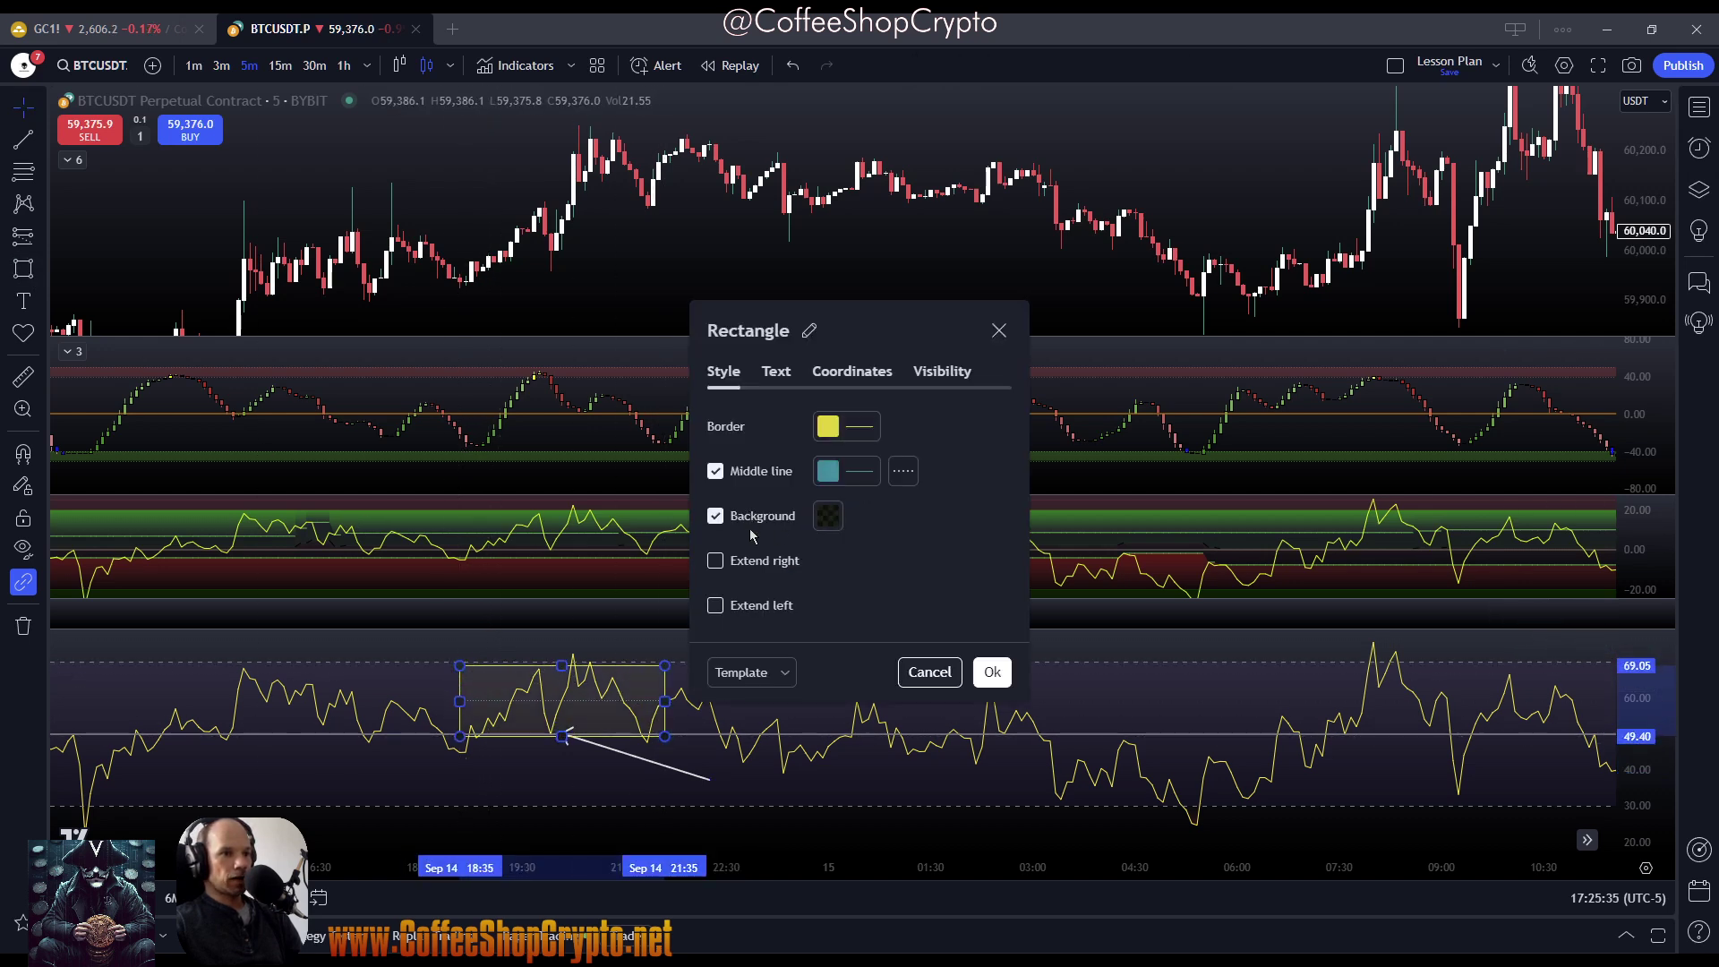
pyautogui.click(991, 673)
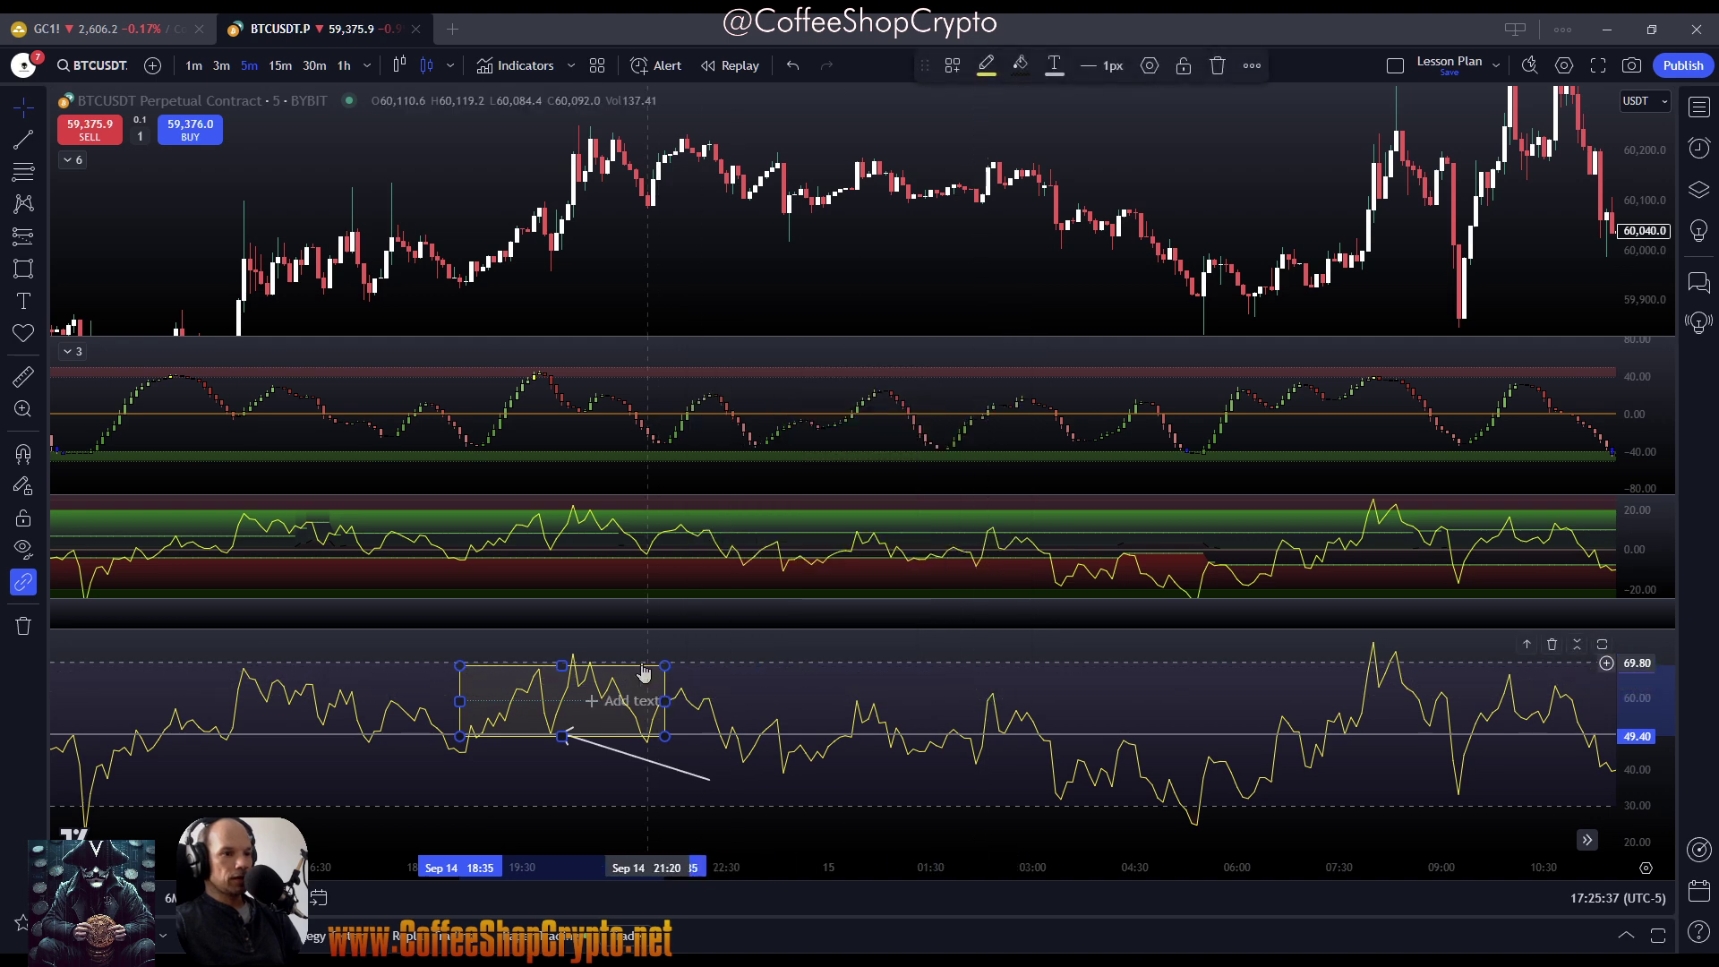
pyautogui.moveTo(562, 666); pyautogui.dragTo(562, 647)
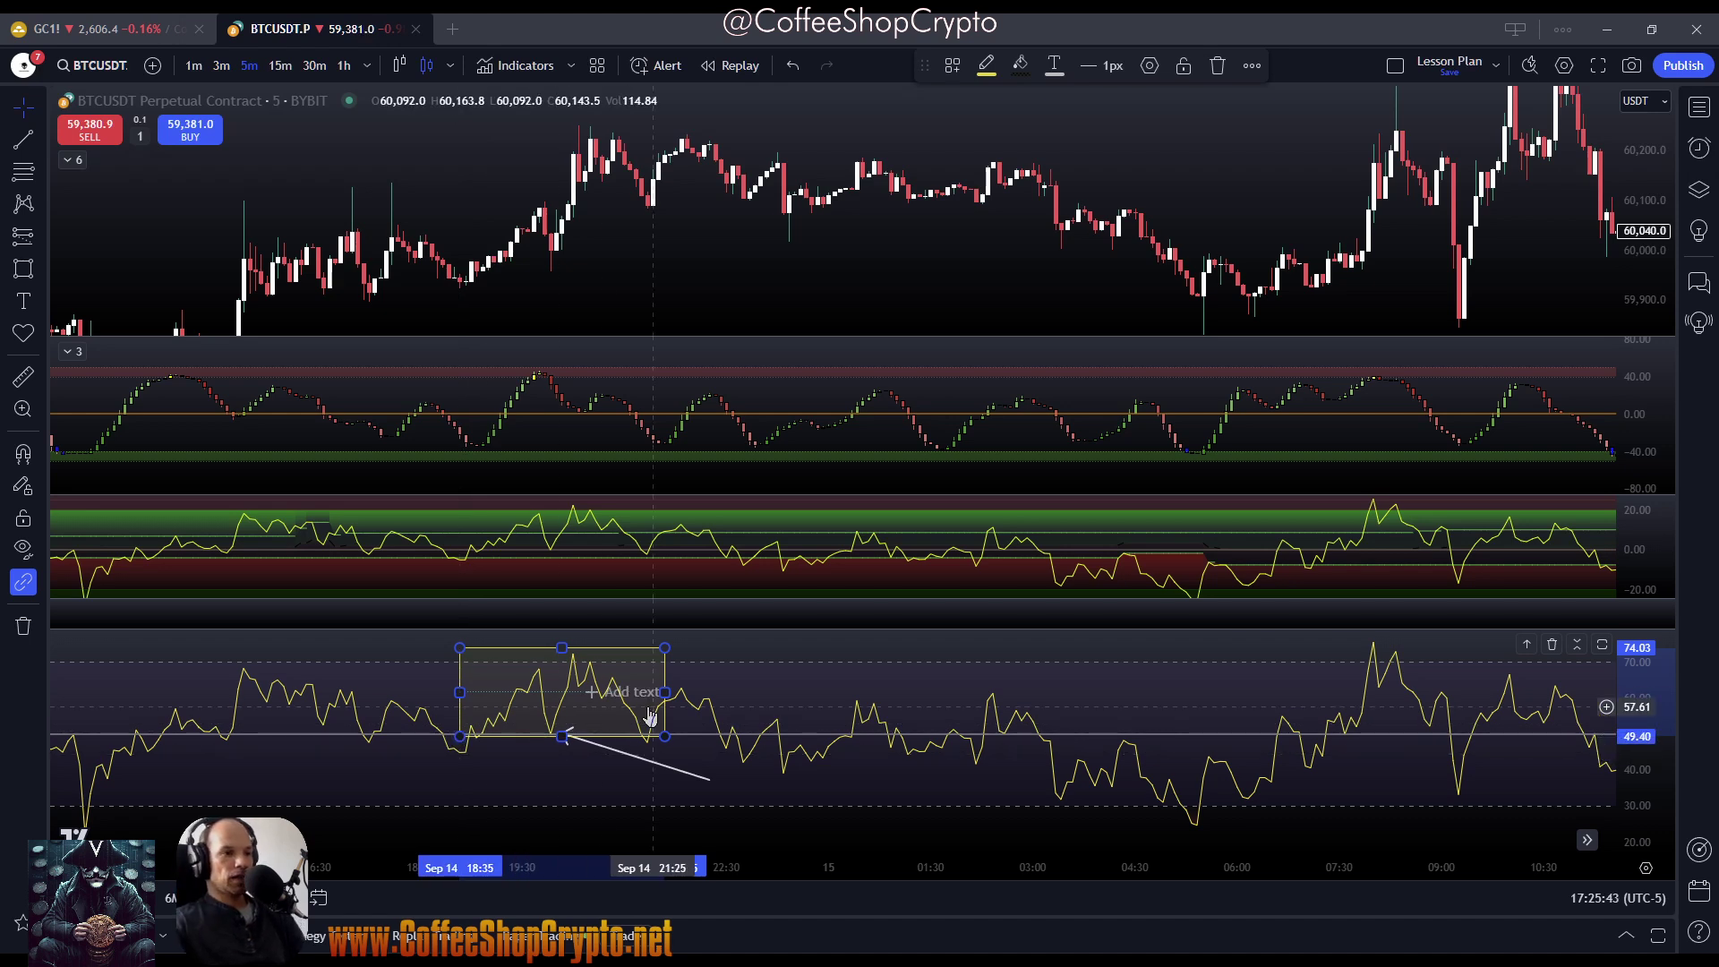
# Move the rectangle below the RSI's 50 level, from Sep 15 01:55 to 04:55, and delete it
pyautogui.moveTo(547, 692)
pyautogui.mouseDown()
pyautogui.moveTo(546, 707)
pyautogui.moveTo(756, 772)
pyautogui.moveTo(1036, 762)
pyautogui.mouseUp()
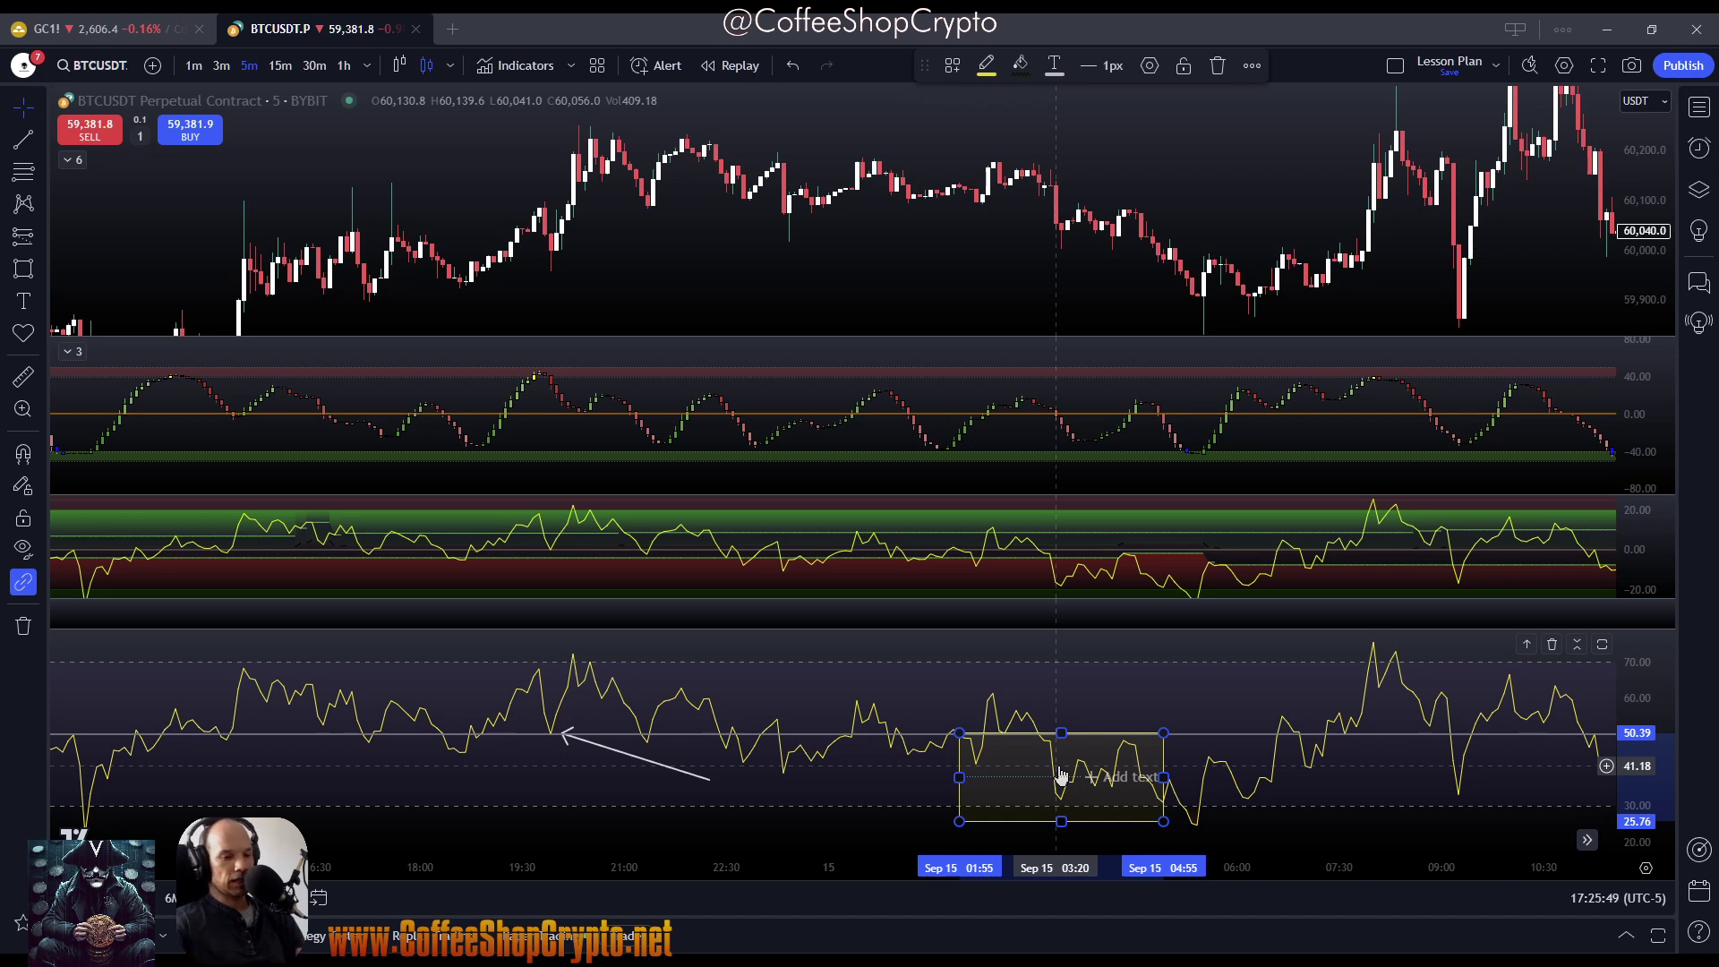
pyautogui.press('Delete')
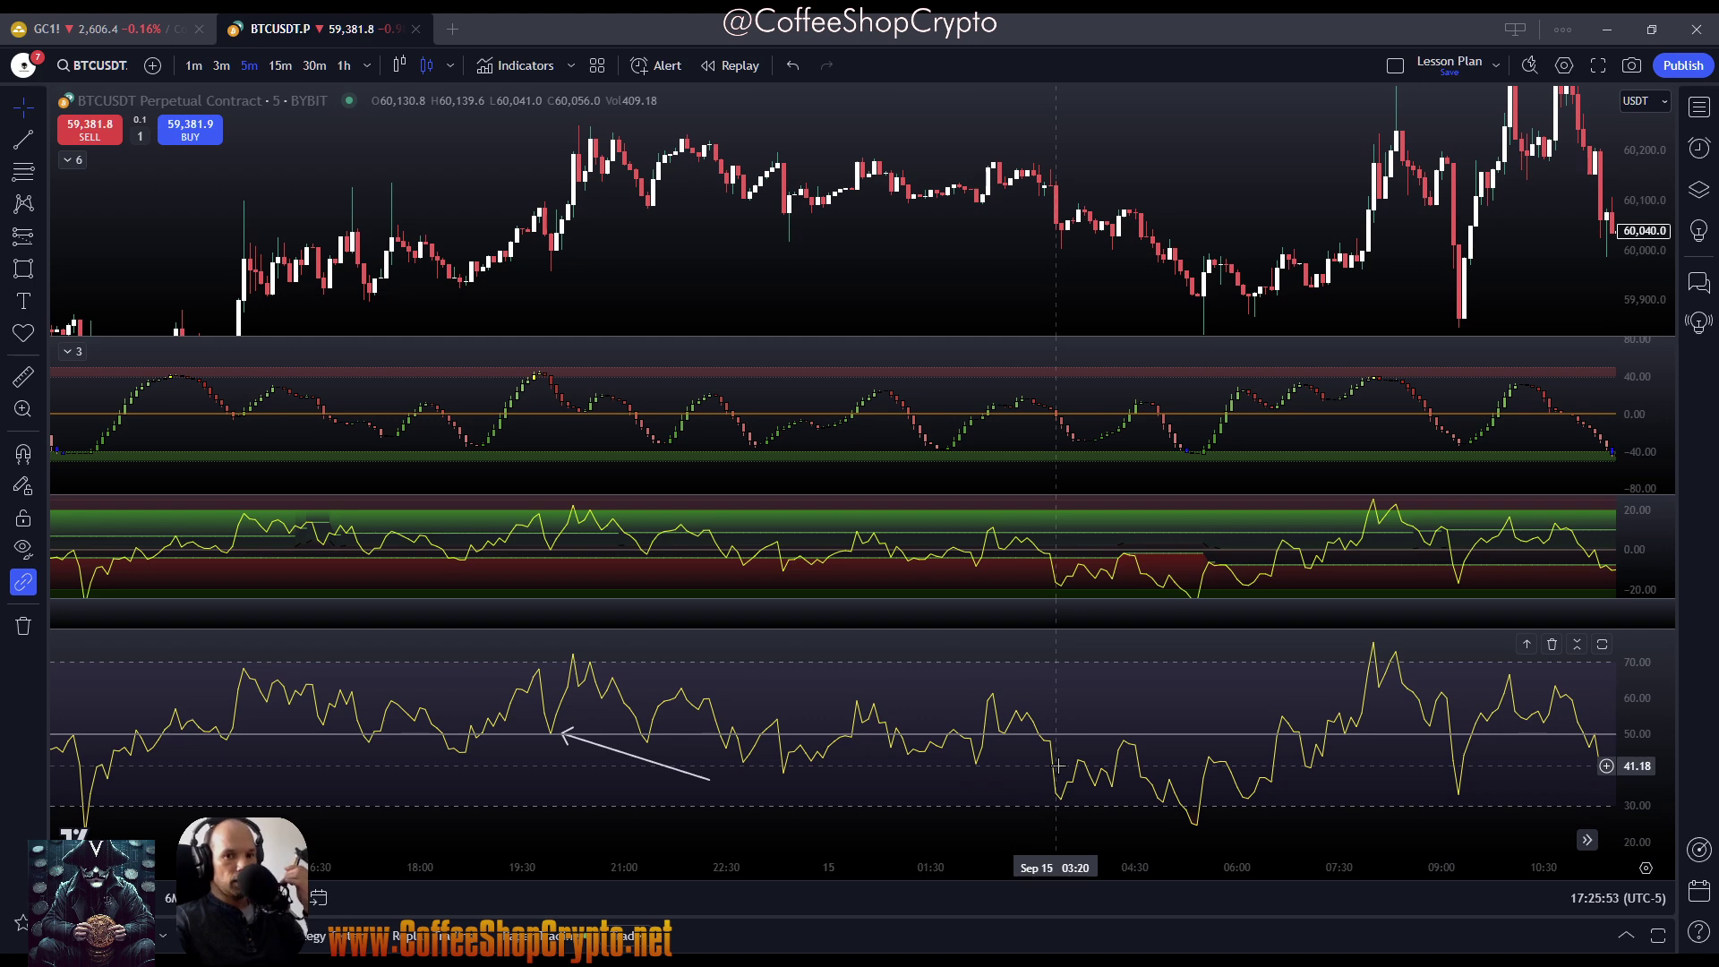
# Shift the arrow's tip to Sep 14 20:15 at about 51 in the RSI pane, and enlarge the Stocashi pane
pyautogui.moveTo(818, 823)
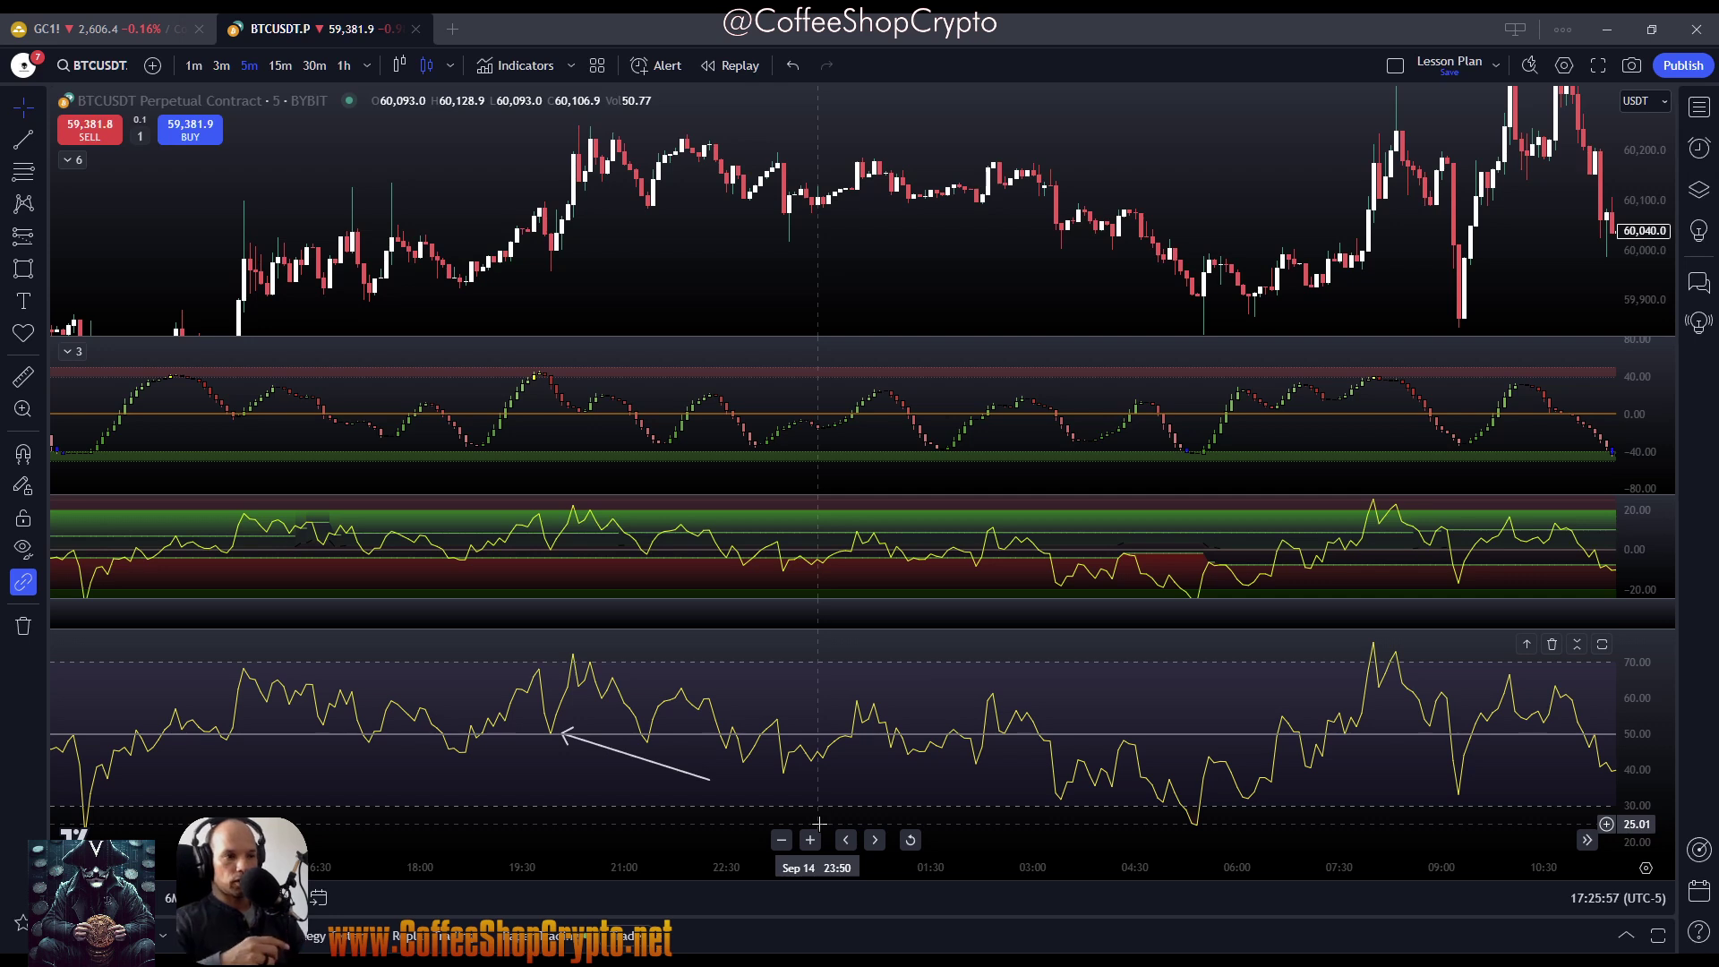
pyautogui.click(564, 735)
pyautogui.moveTo(564, 736); pyautogui.dragTo(570, 735)
pyautogui.moveTo(564, 497); pyautogui.dragTo(556, 589)
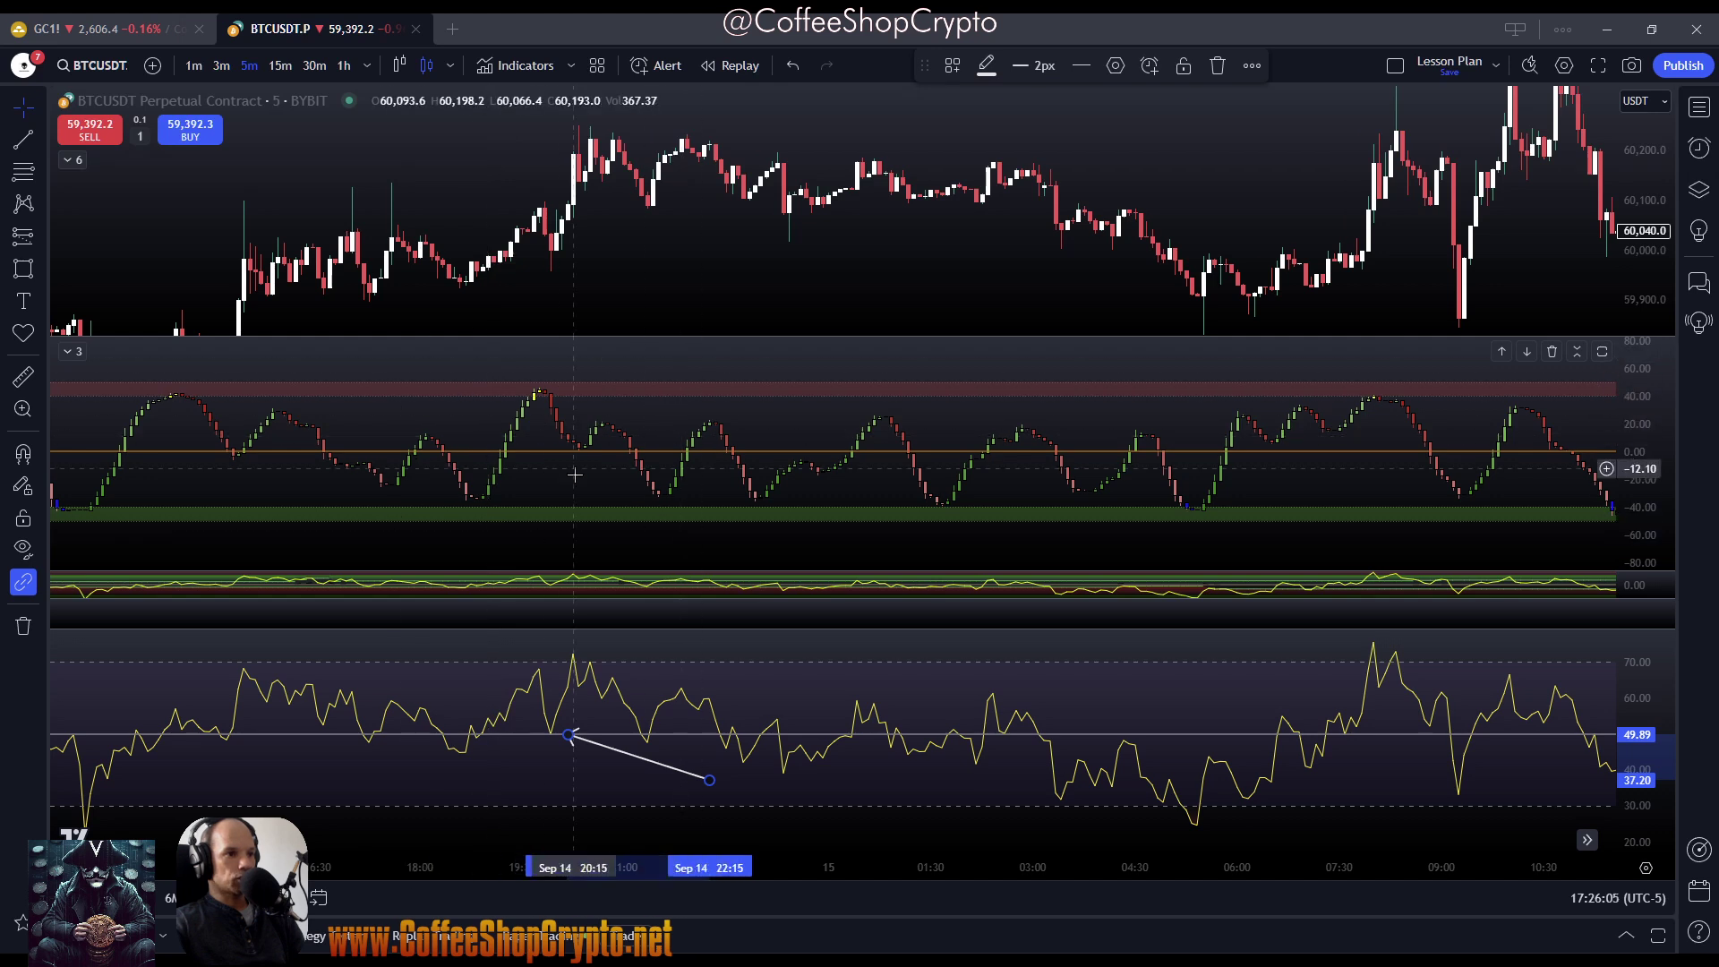
pyautogui.moveTo(570, 736); pyautogui.dragTo(574, 733)
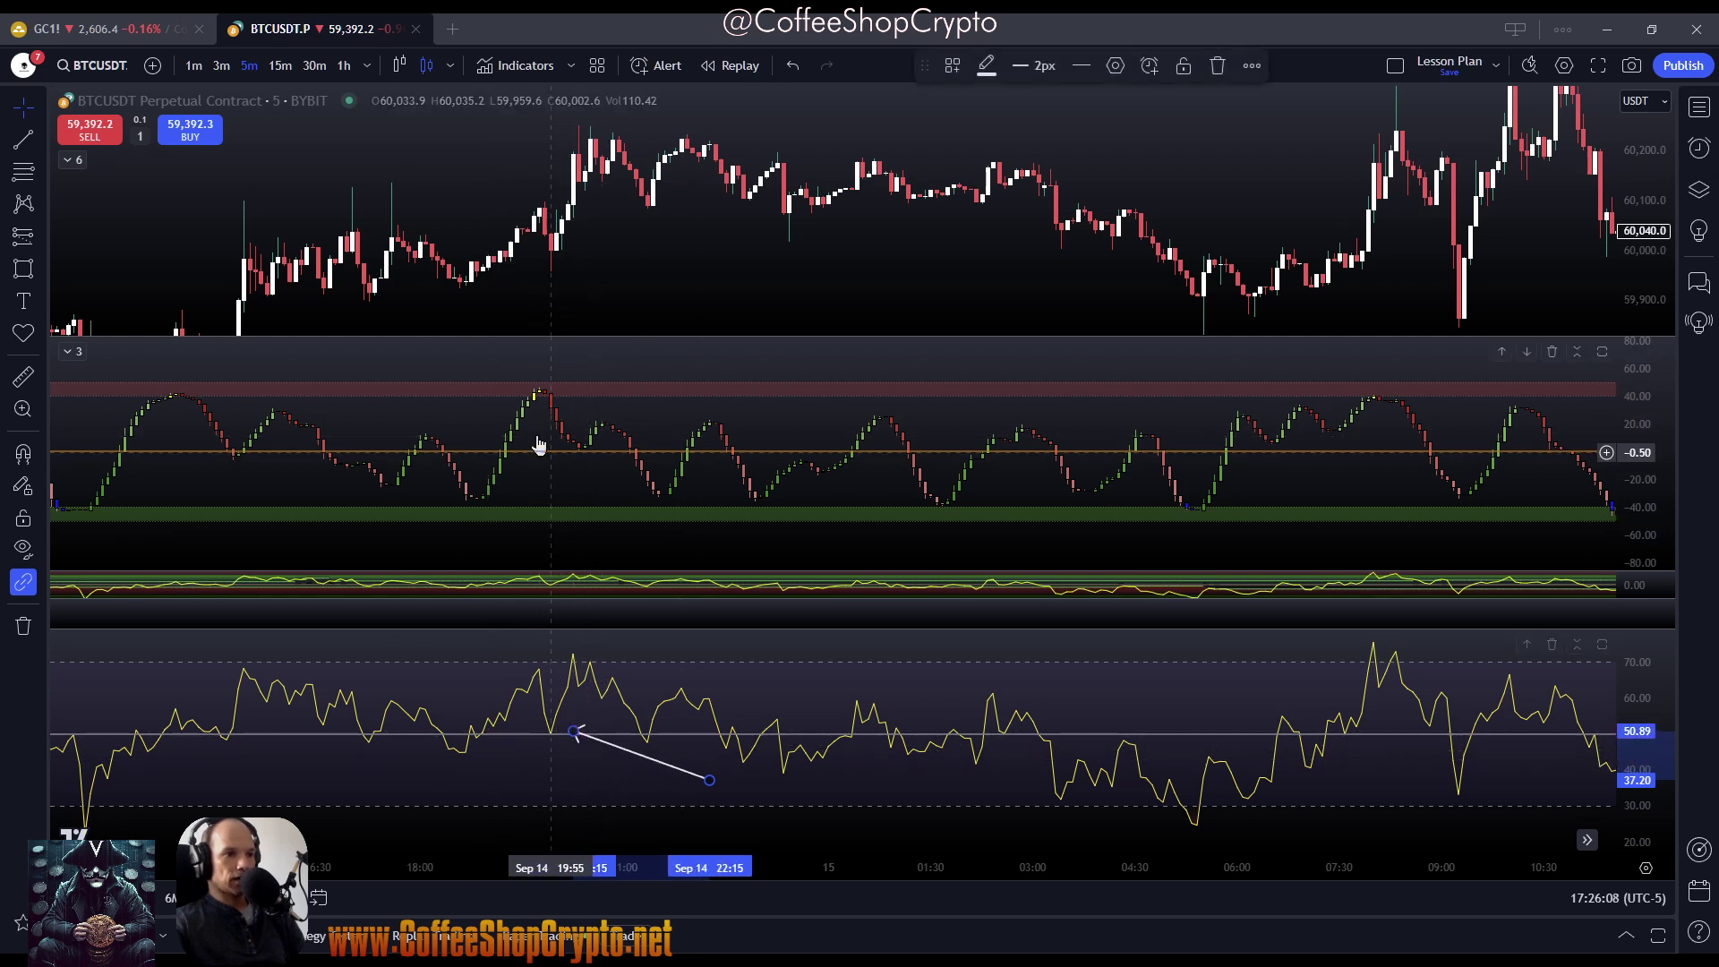
# Search the indicator library for "stocashi", look over the matching scripts and close the library
pyautogui.click(510, 67)
pyautogui.write('stocash')
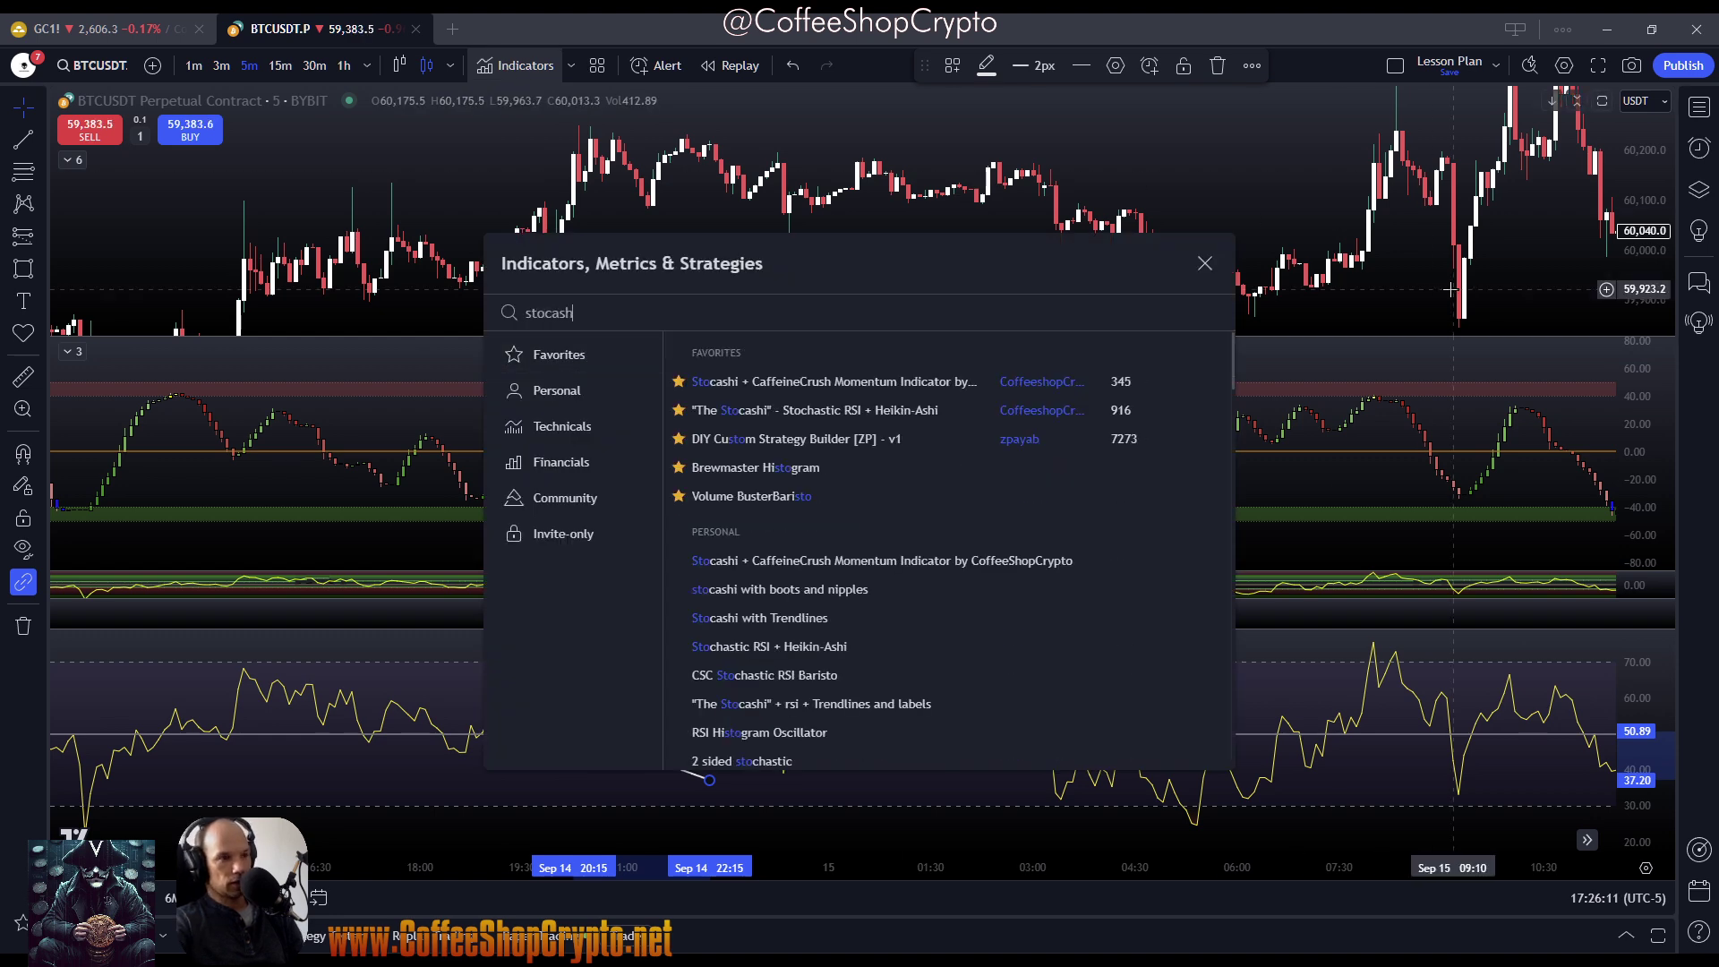
pyautogui.write('i')
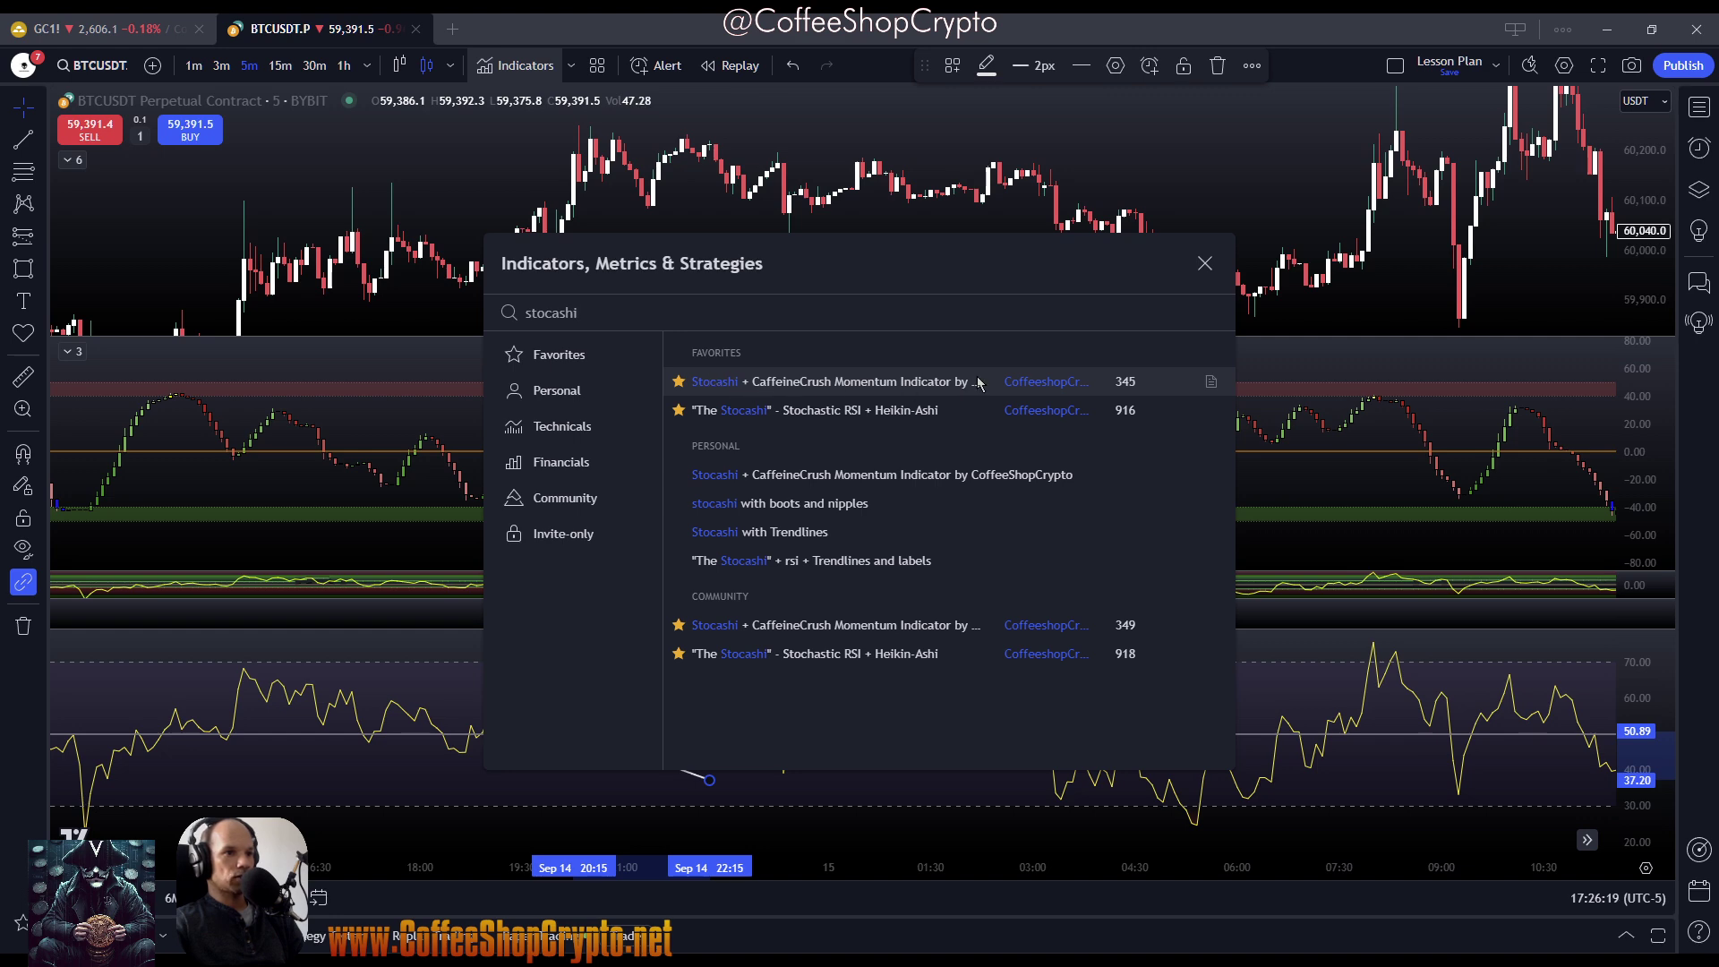
pyautogui.click(1206, 264)
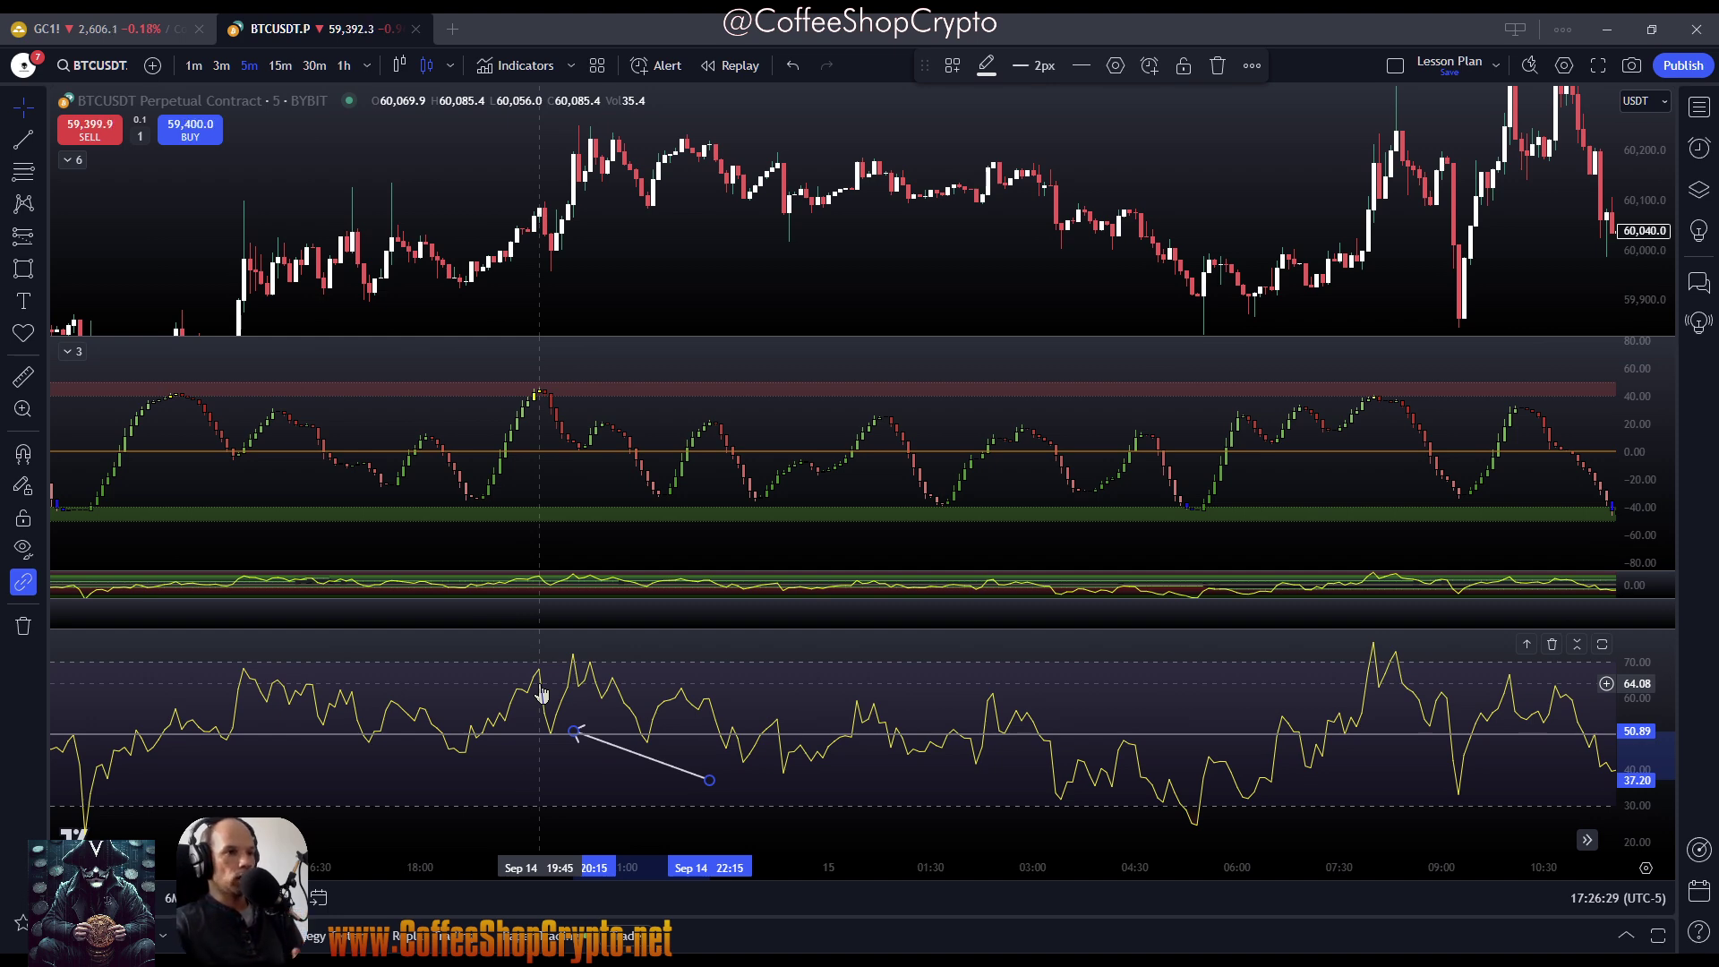
# Set the Stochastic %D Smoothing of the CSC_Stocashi + CaffeineCrush indicator to 3 and apply the settings
pyautogui.doubleClick(517, 442)
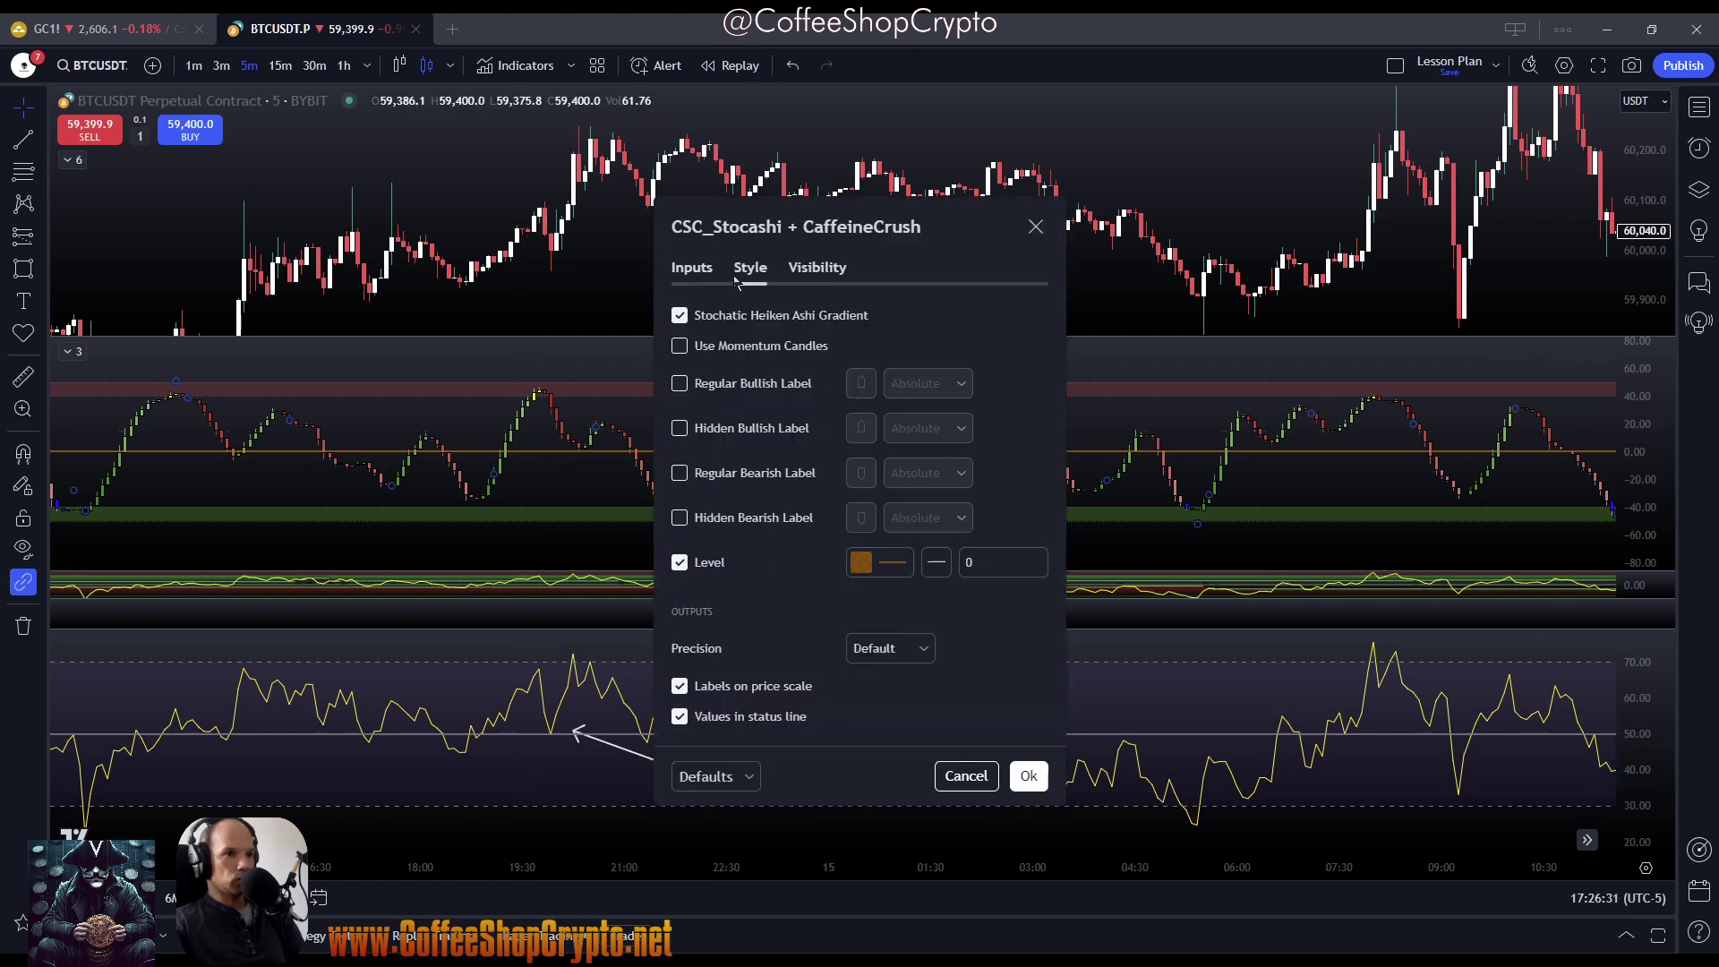
pyautogui.click(691, 267)
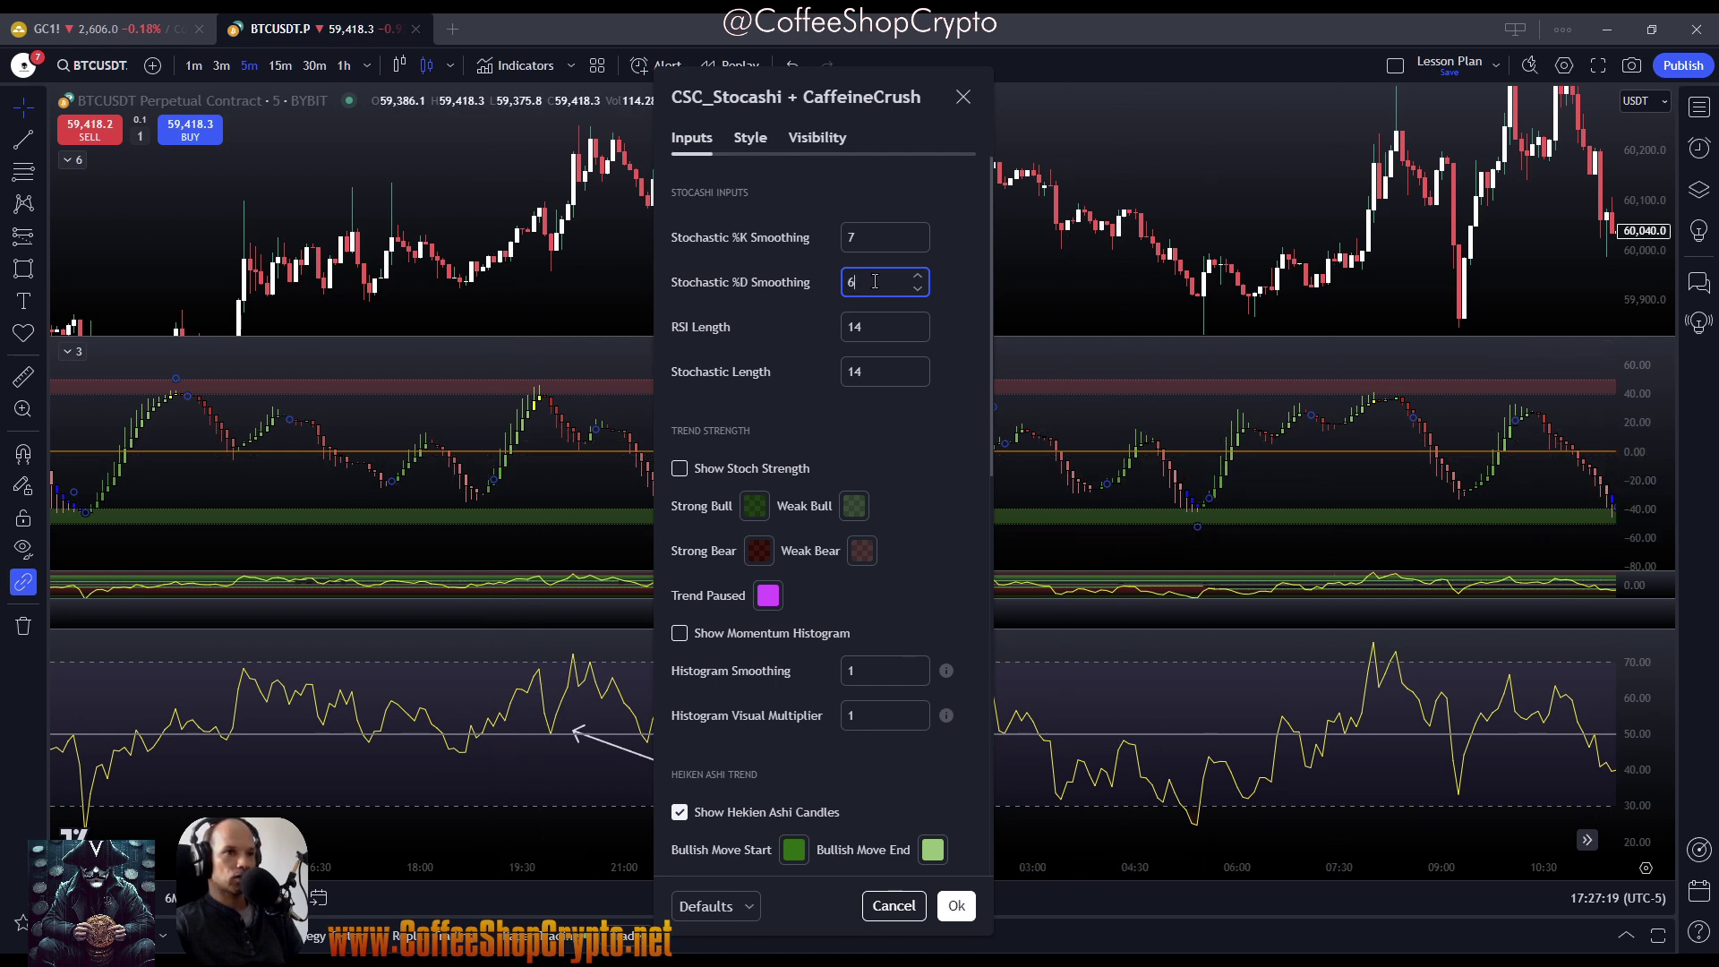
pyautogui.press('BackSpace')
pyautogui.write('3')
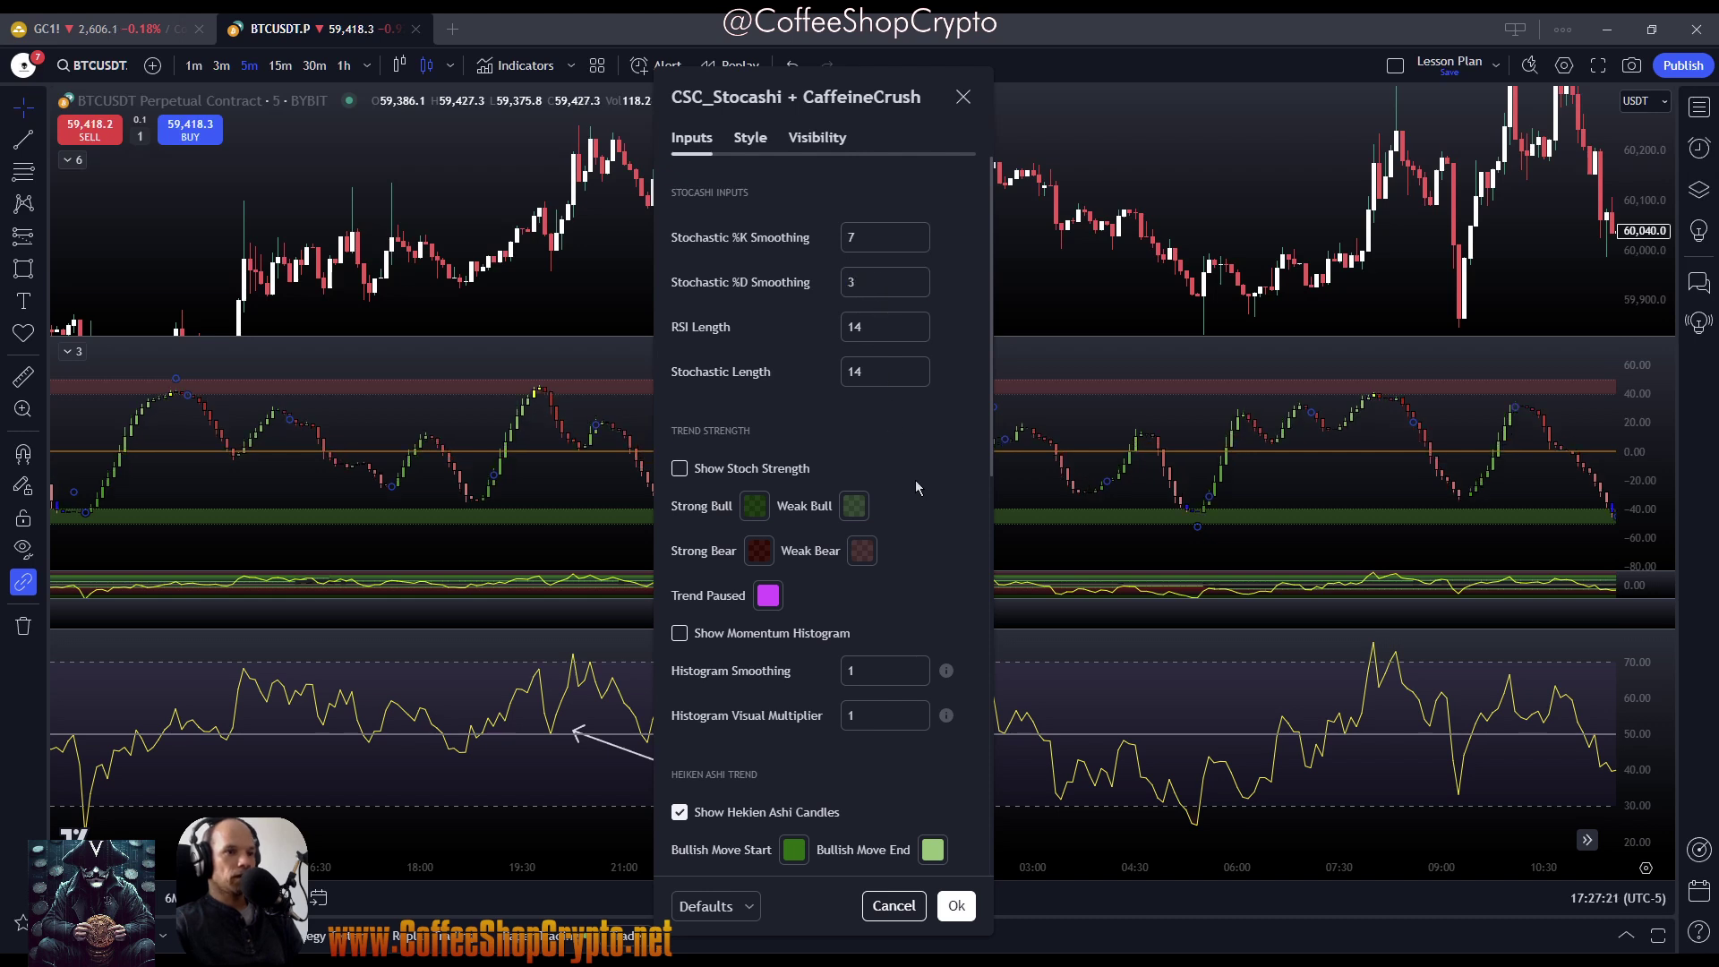
pyautogui.click(956, 905)
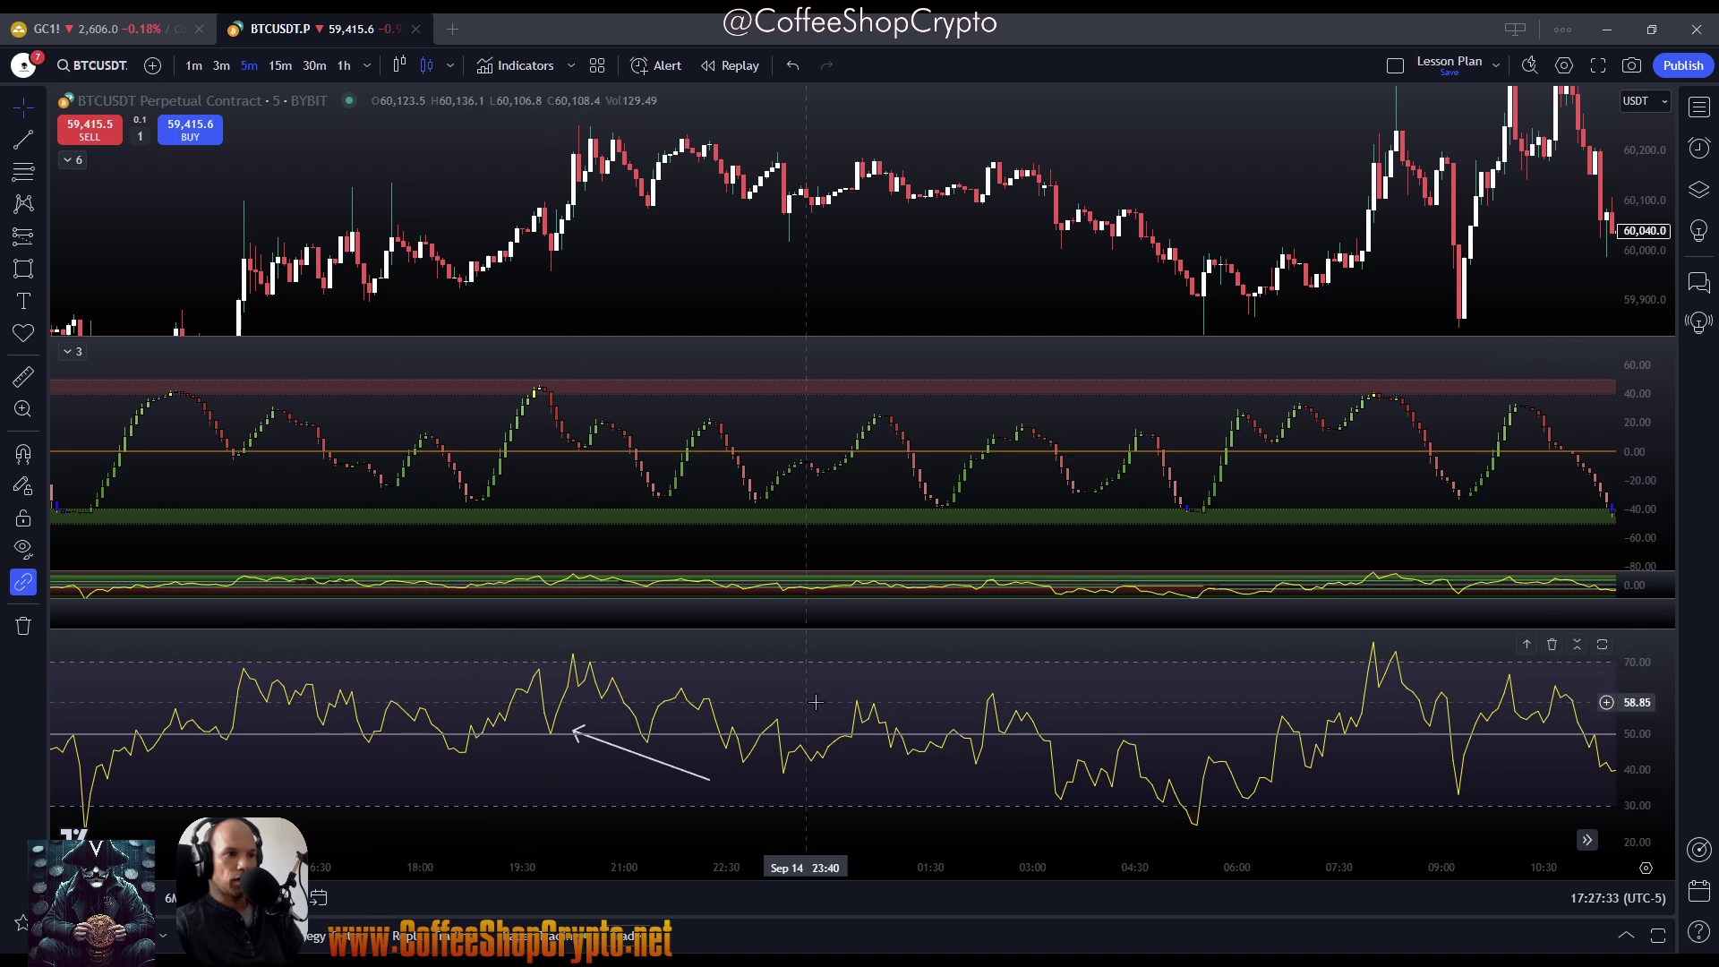
# Move the RSI arrow below the 50 level and draw a Stocashi arrow from Sep 14 21:40 at 0 to the 18:55 low at about -34
pyautogui.moveTo(614, 745)
pyautogui.mouseDown()
pyautogui.moveTo(423, 720)
pyautogui.moveTo(769, 730)
pyautogui.moveTo(495, 747)
pyautogui.moveTo(537, 723)
pyautogui.moveTo(667, 736)
pyautogui.moveTo(590, 745)
pyautogui.moveTo(664, 791)
pyautogui.mouseUp()
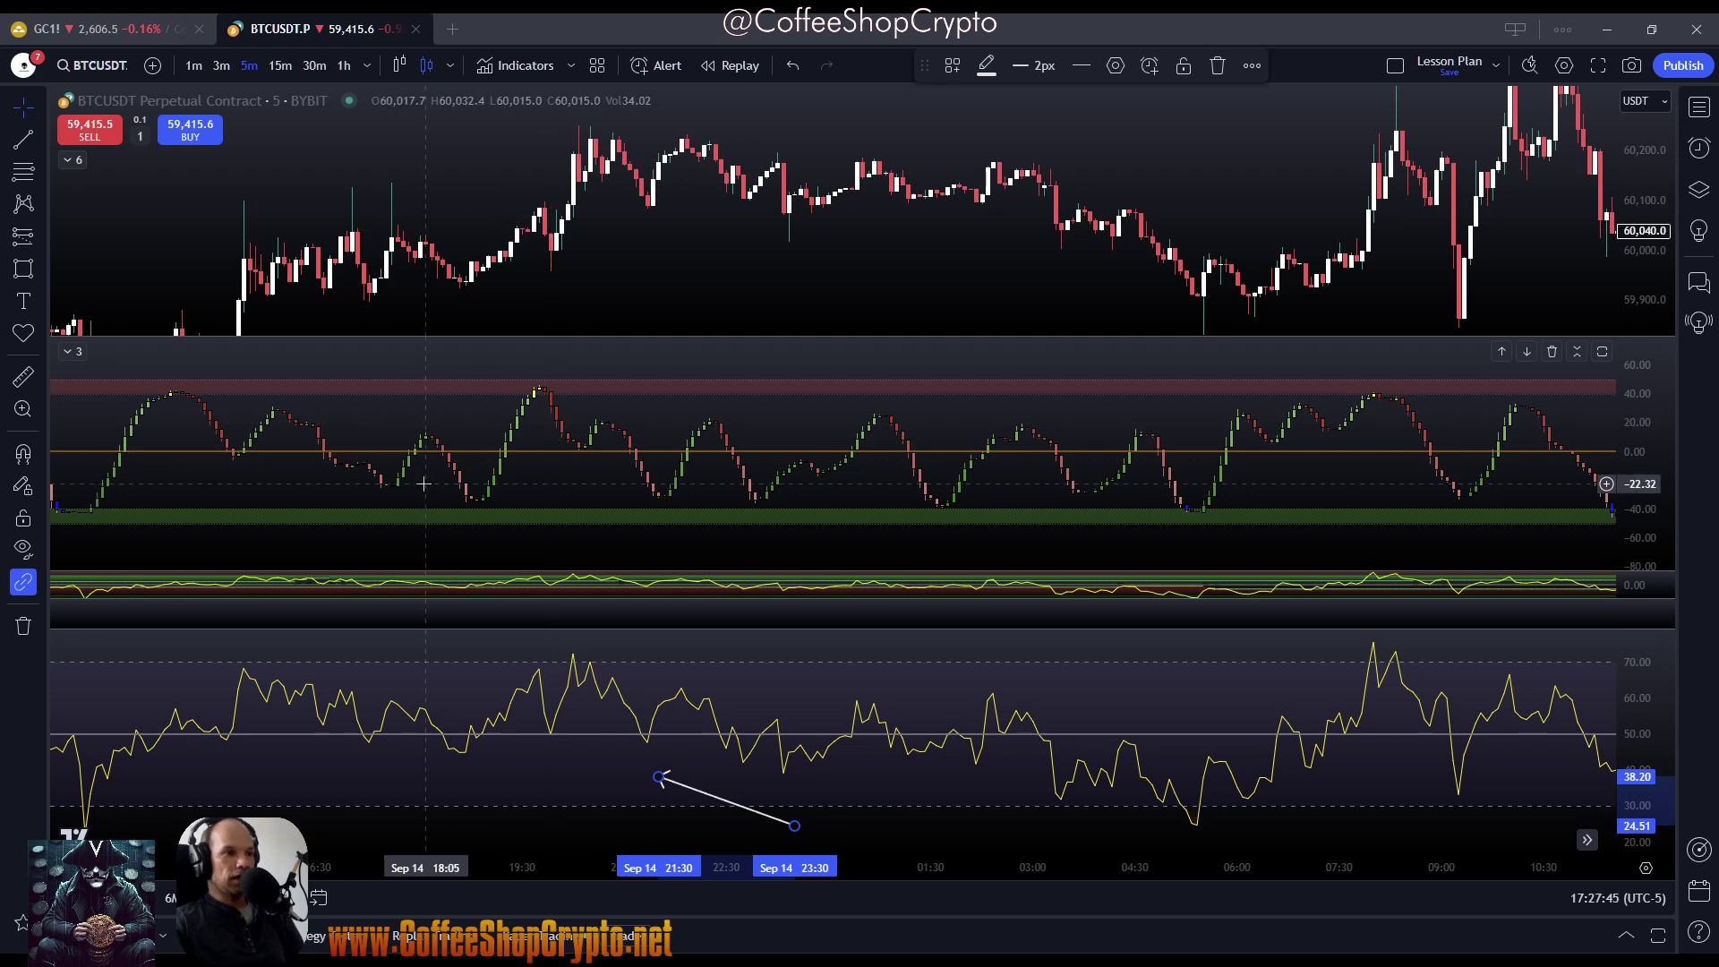
pyautogui.click(23, 138)
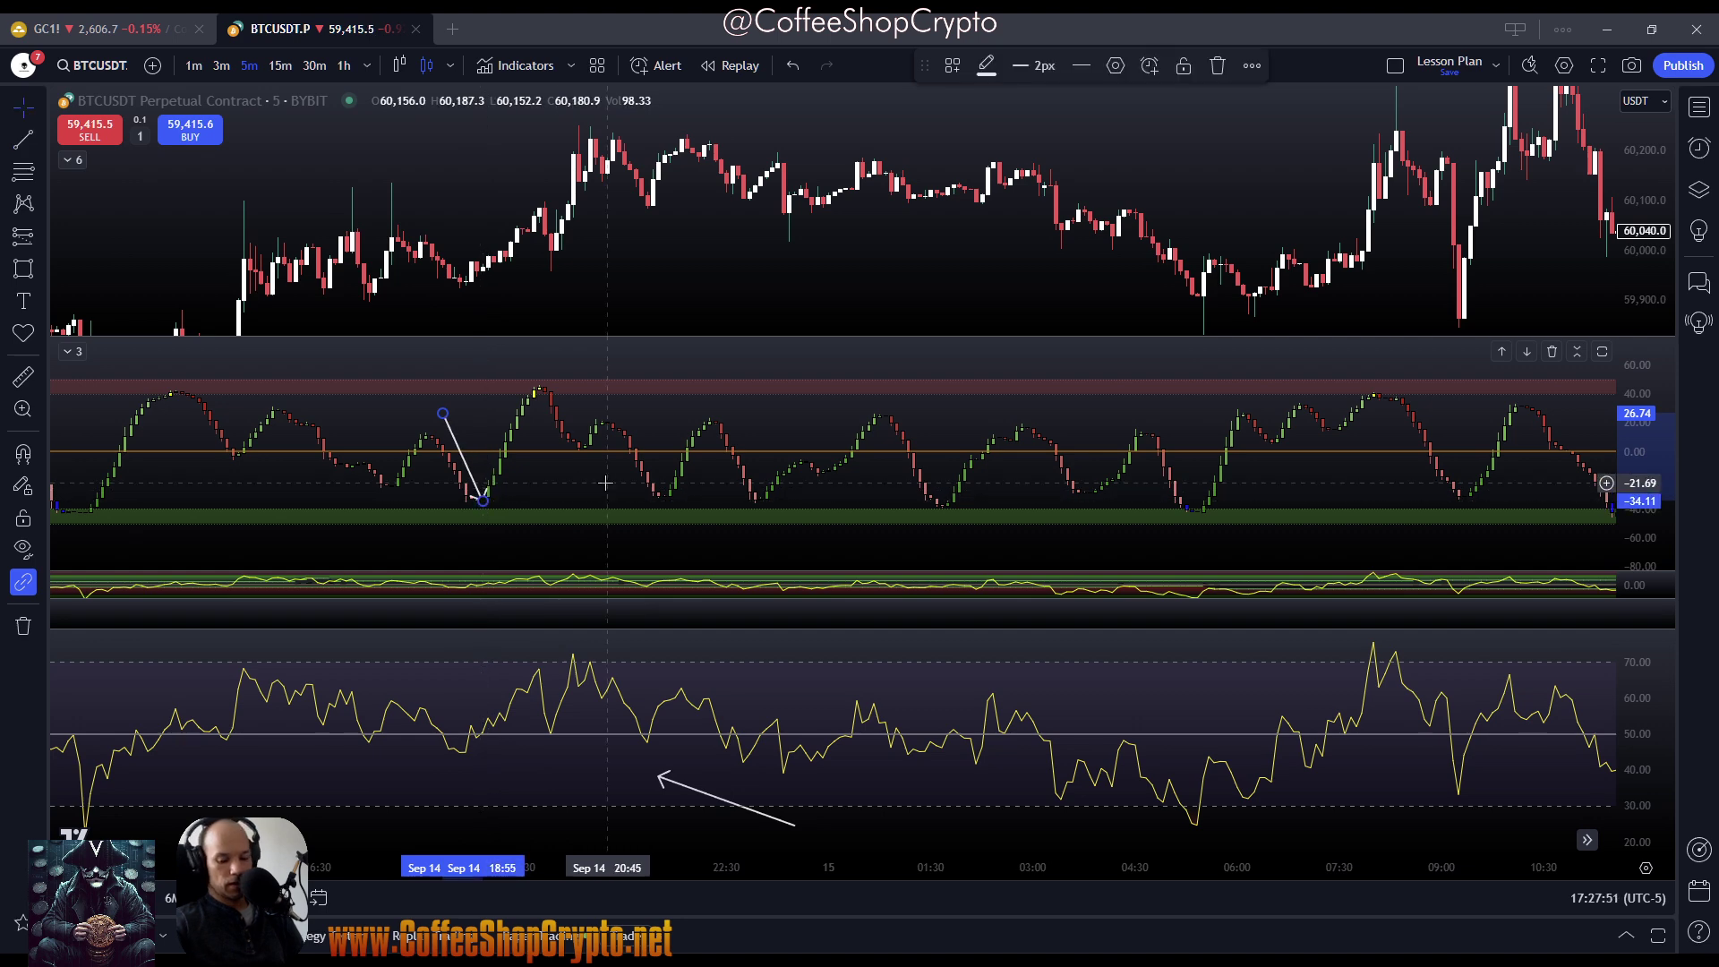
pyautogui.press('Escape')
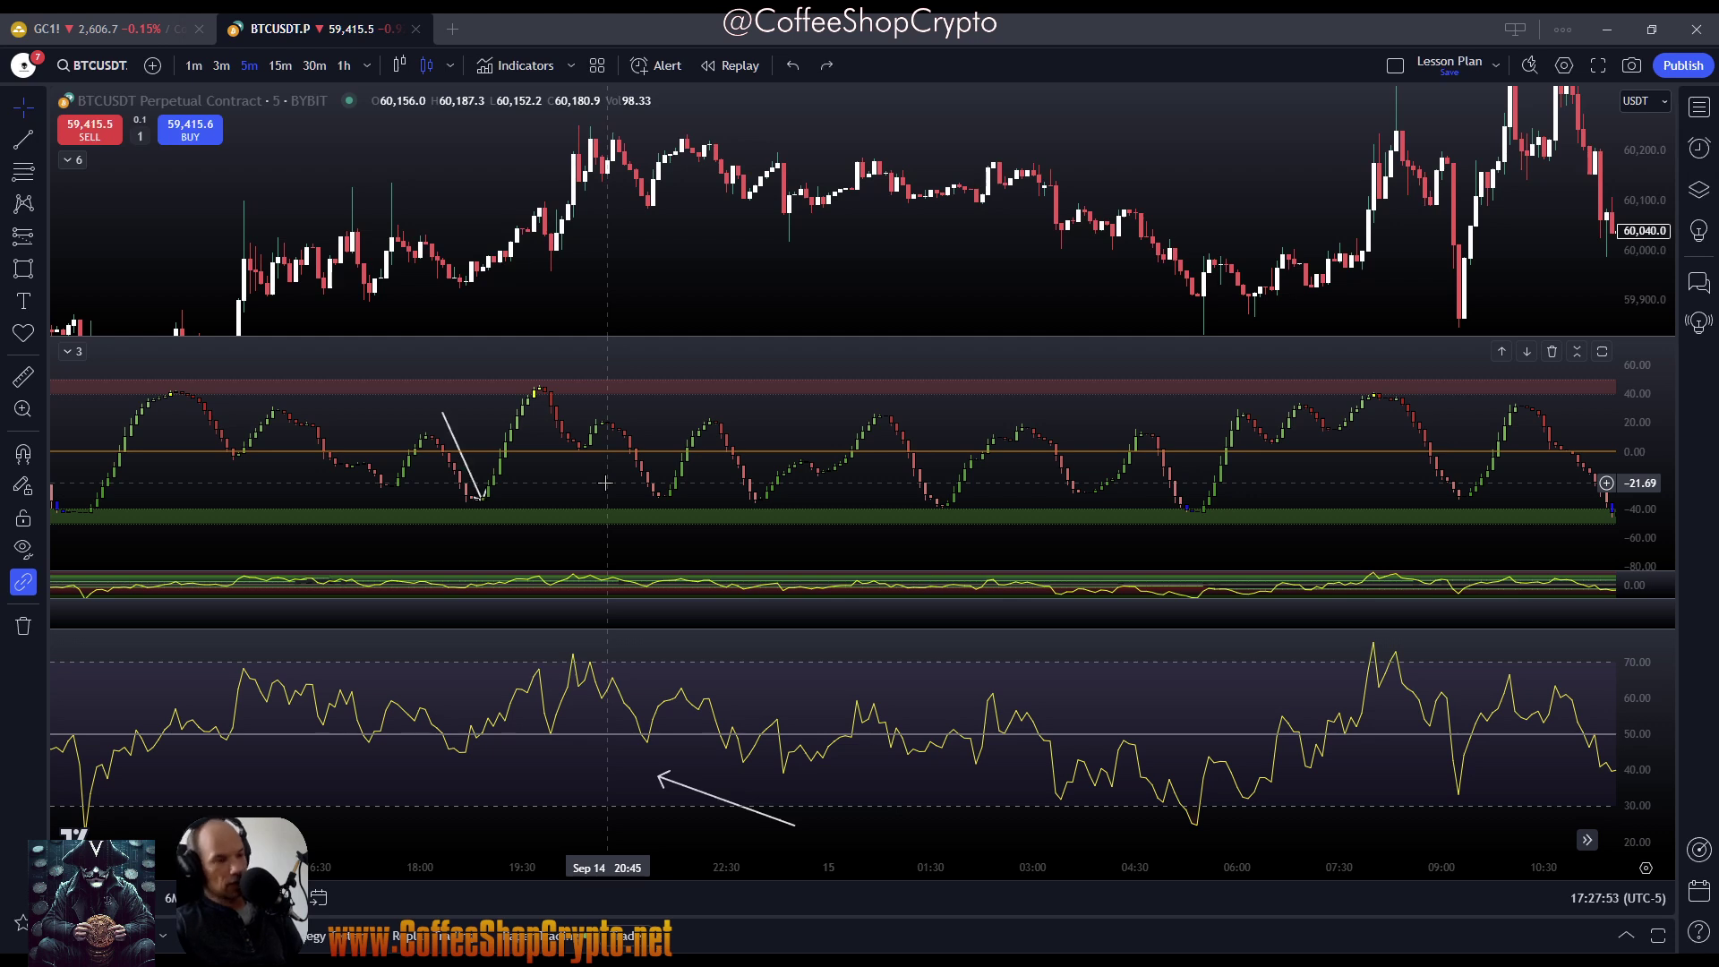
pyautogui.moveTo(443, 413); pyautogui.dragTo(669, 451)
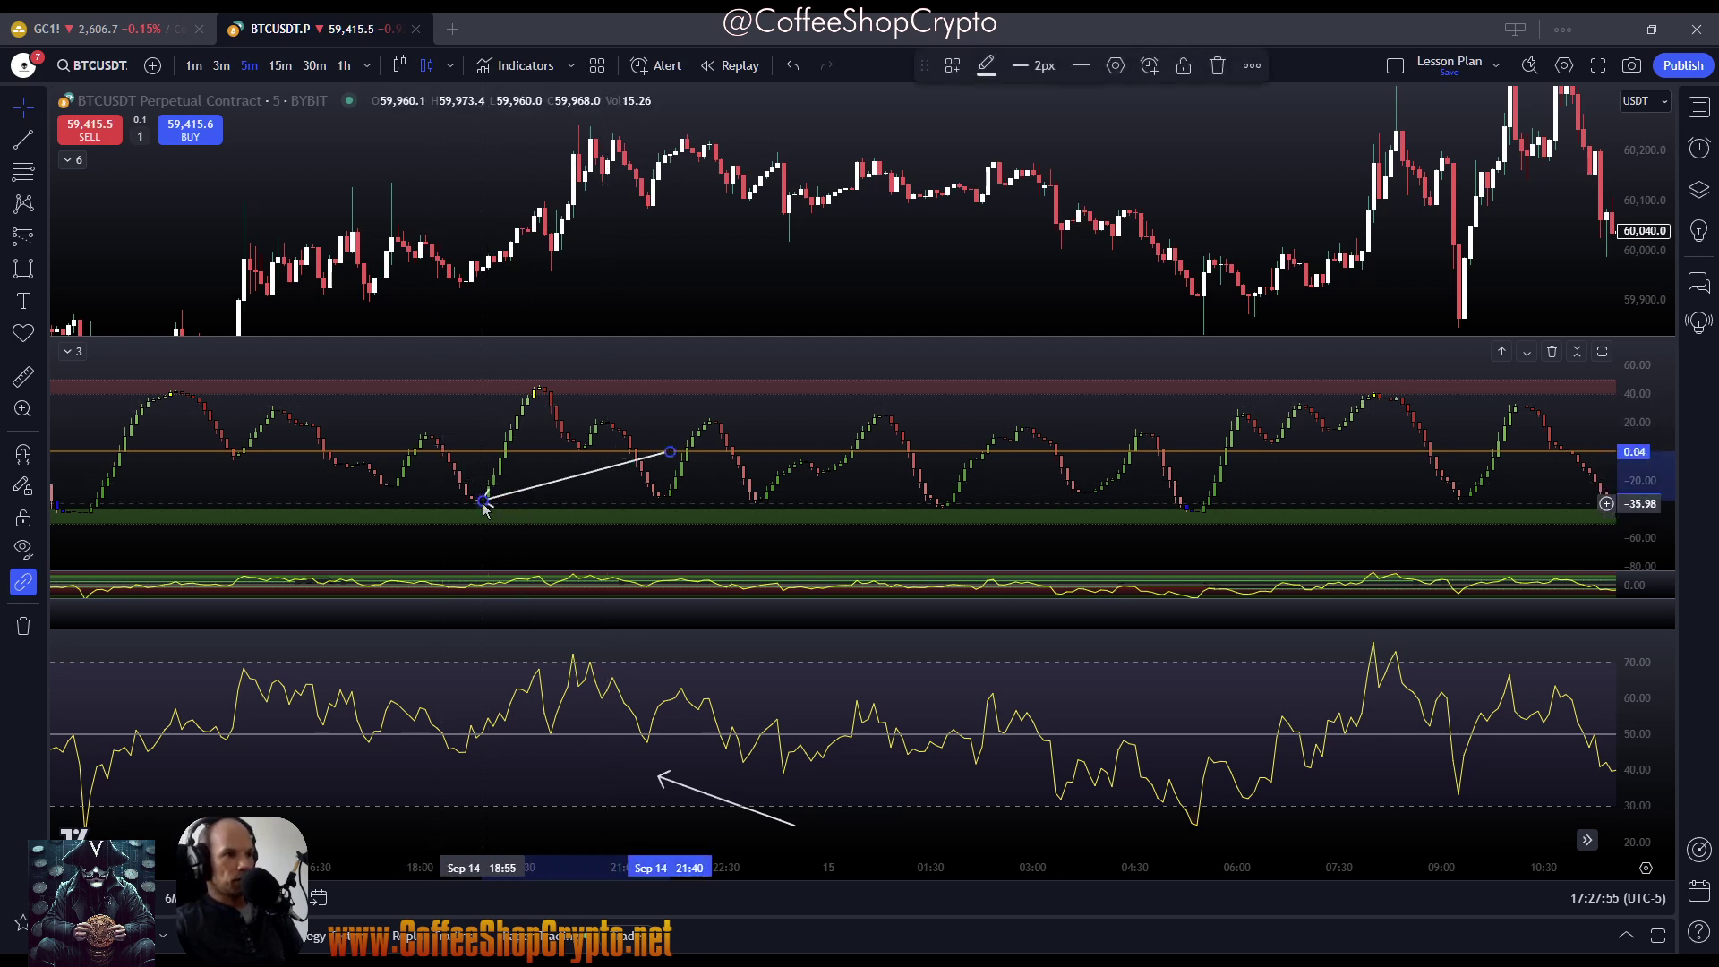
# Shift the Stocashi arrow's tip across the Sep 14 19:50 peak and Sep 15 01:50 low, back to the Sep 14 18:55 low
pyautogui.moveTo(483, 505)
pyautogui.mouseDown()
pyautogui.moveTo(501, 519)
pyautogui.moveTo(473, 528)
pyautogui.moveTo(555, 443)
pyautogui.moveTo(544, 386)
pyautogui.mouseUp()
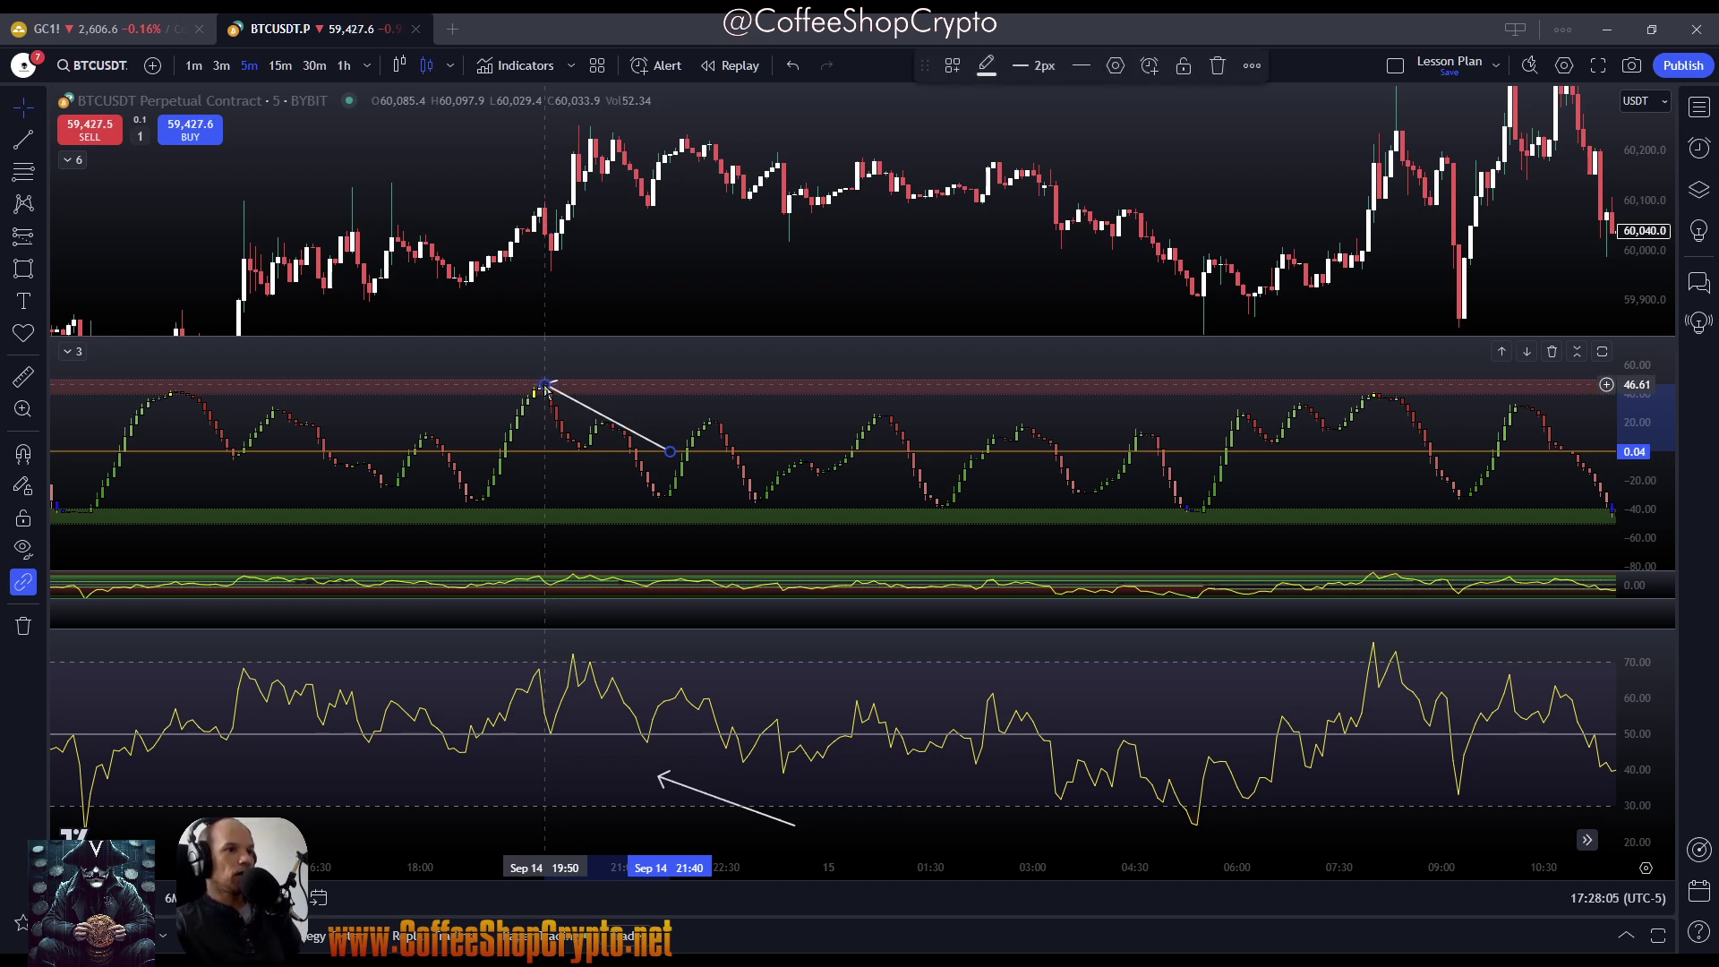
pyautogui.moveTo(543, 395); pyautogui.dragTo(947, 517)
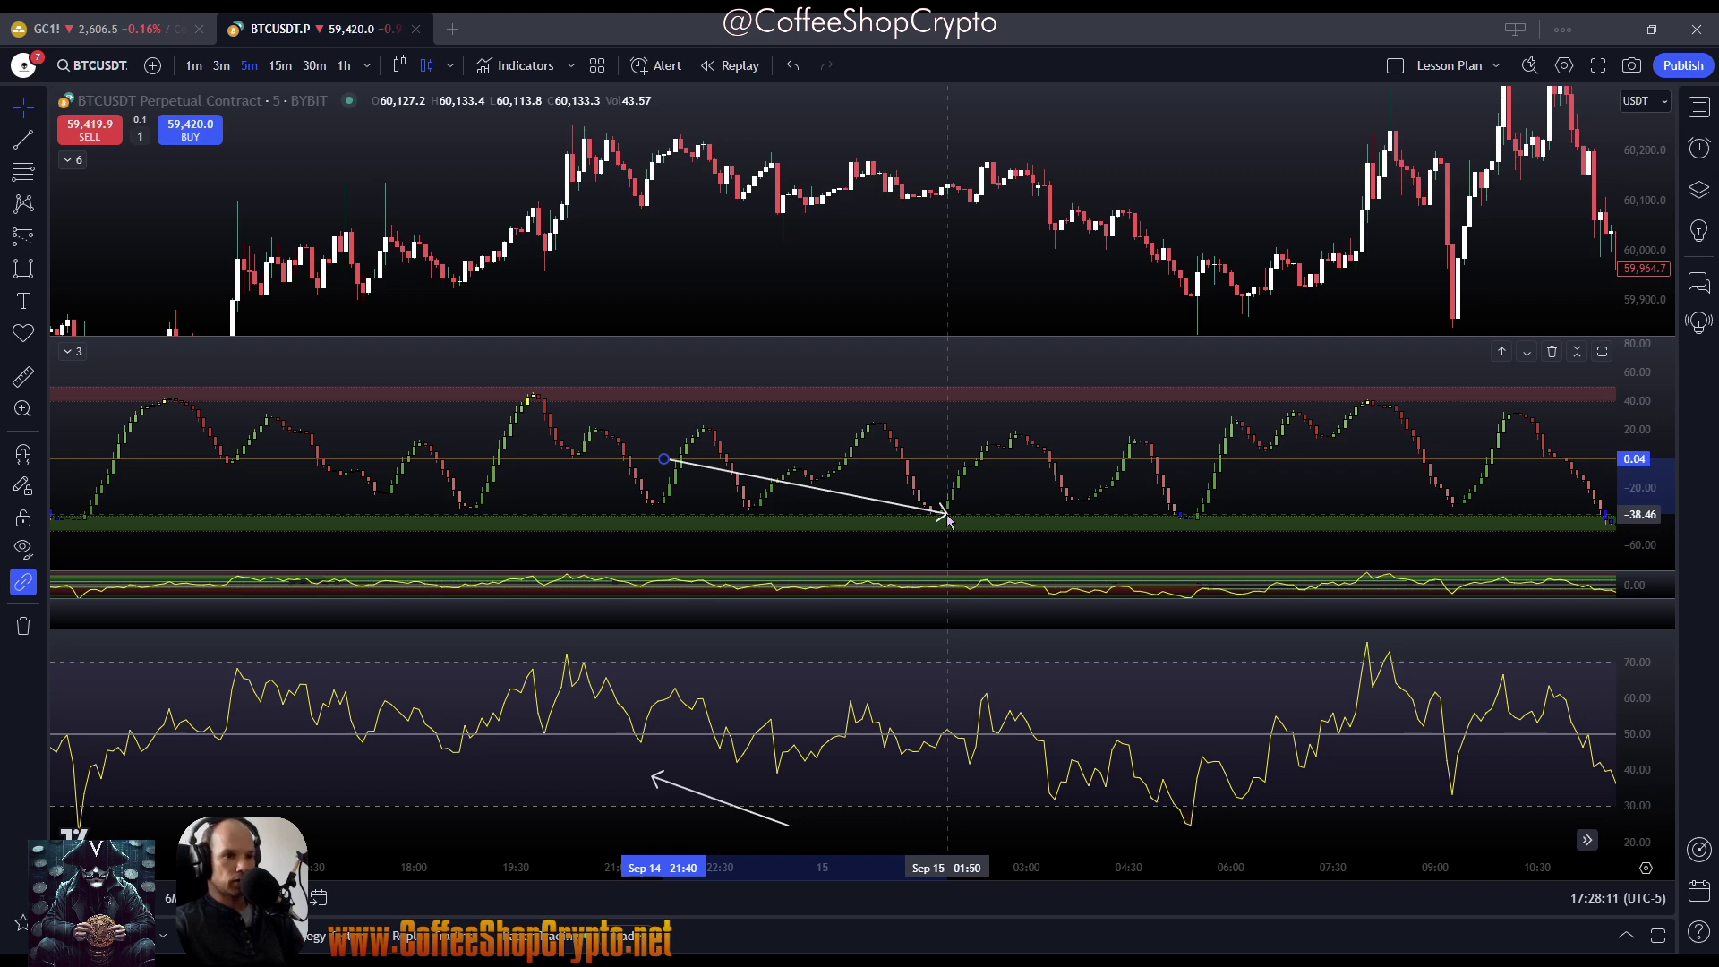
pyautogui.moveTo(947, 517)
pyautogui.mouseDown()
pyautogui.moveTo(608, 494)
pyautogui.moveTo(476, 512)
pyautogui.mouseUp()
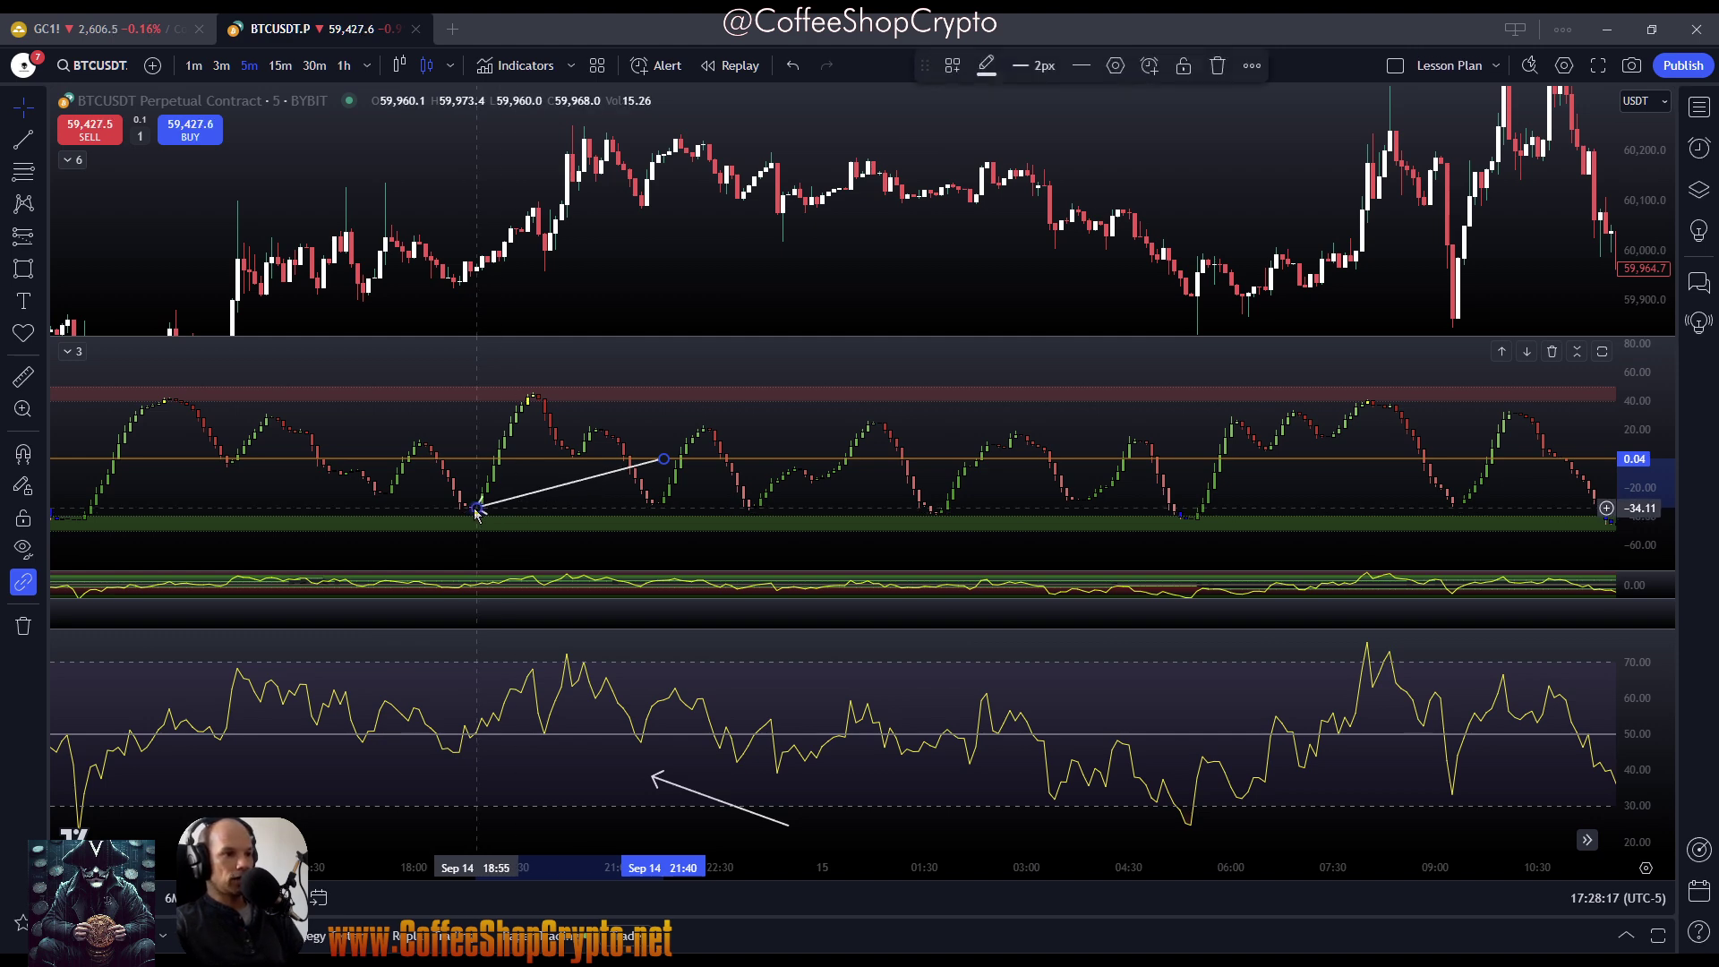
# Point the RSI arrow's tip at the 50 level at Sep 14 18:55 and the Stocashi arrow's tip at 19:05, about -11
pyautogui.moveTo(652, 777); pyautogui.dragTo(466, 728)
pyautogui.click(479, 510)
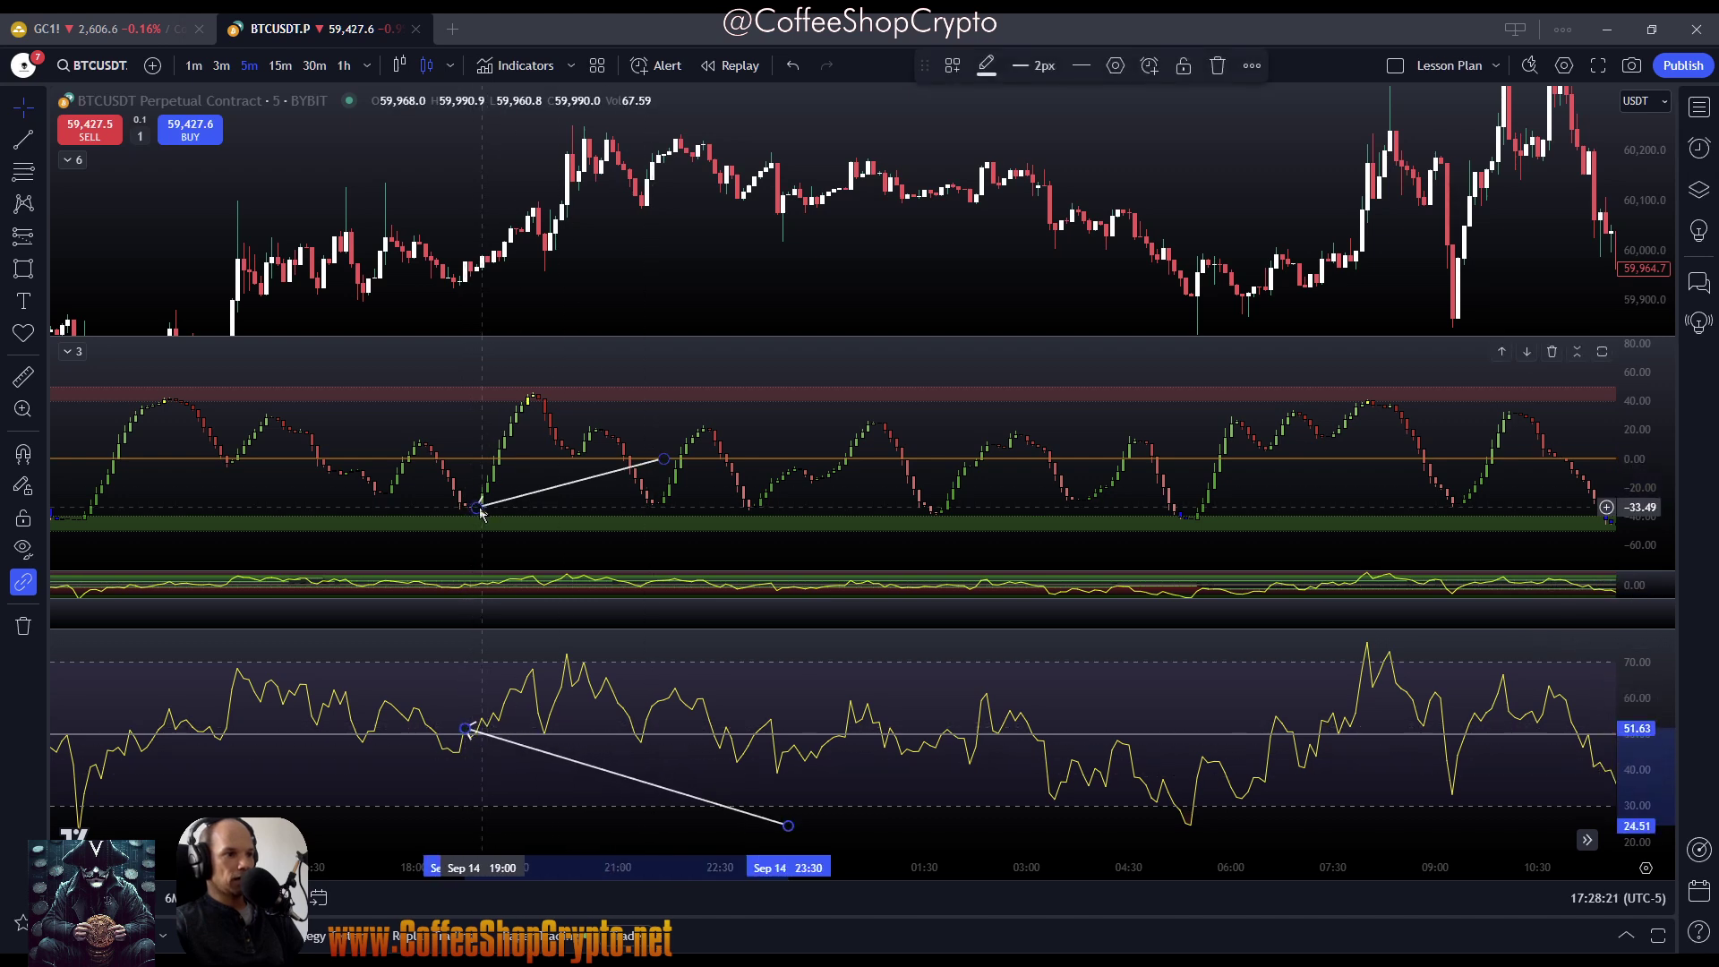
pyautogui.moveTo(479, 510); pyautogui.dragTo(488, 474)
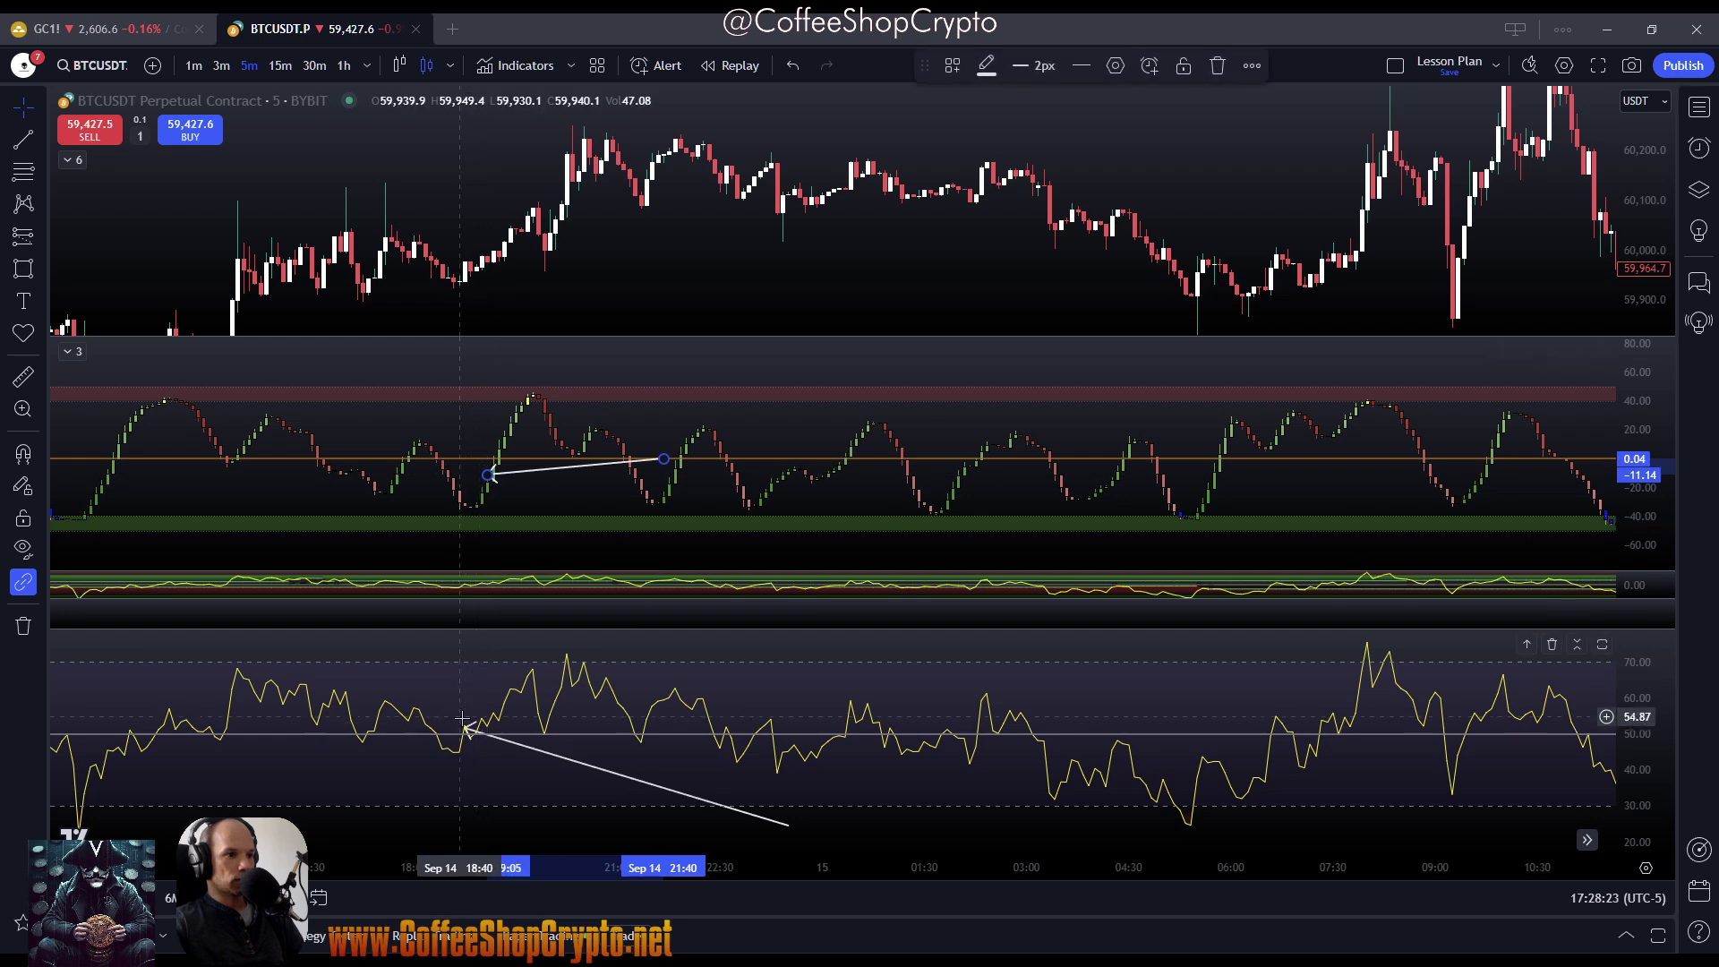
pyautogui.moveTo(463, 721); pyautogui.dragTo(477, 738)
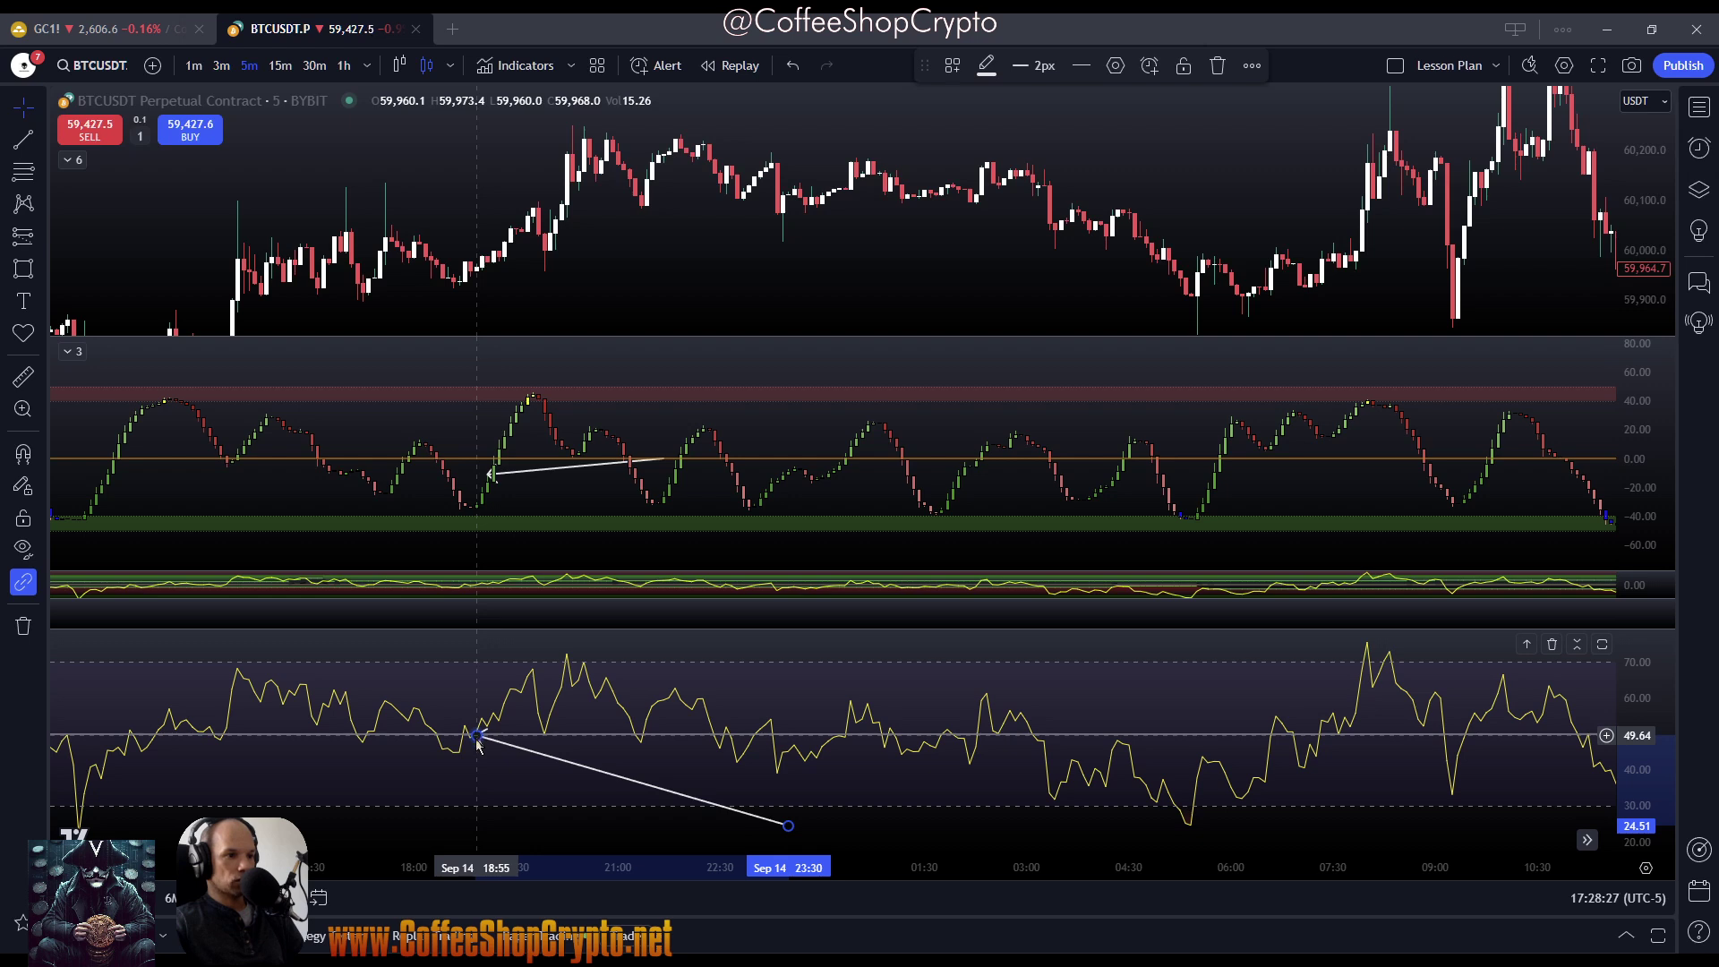
pyautogui.click(477, 744)
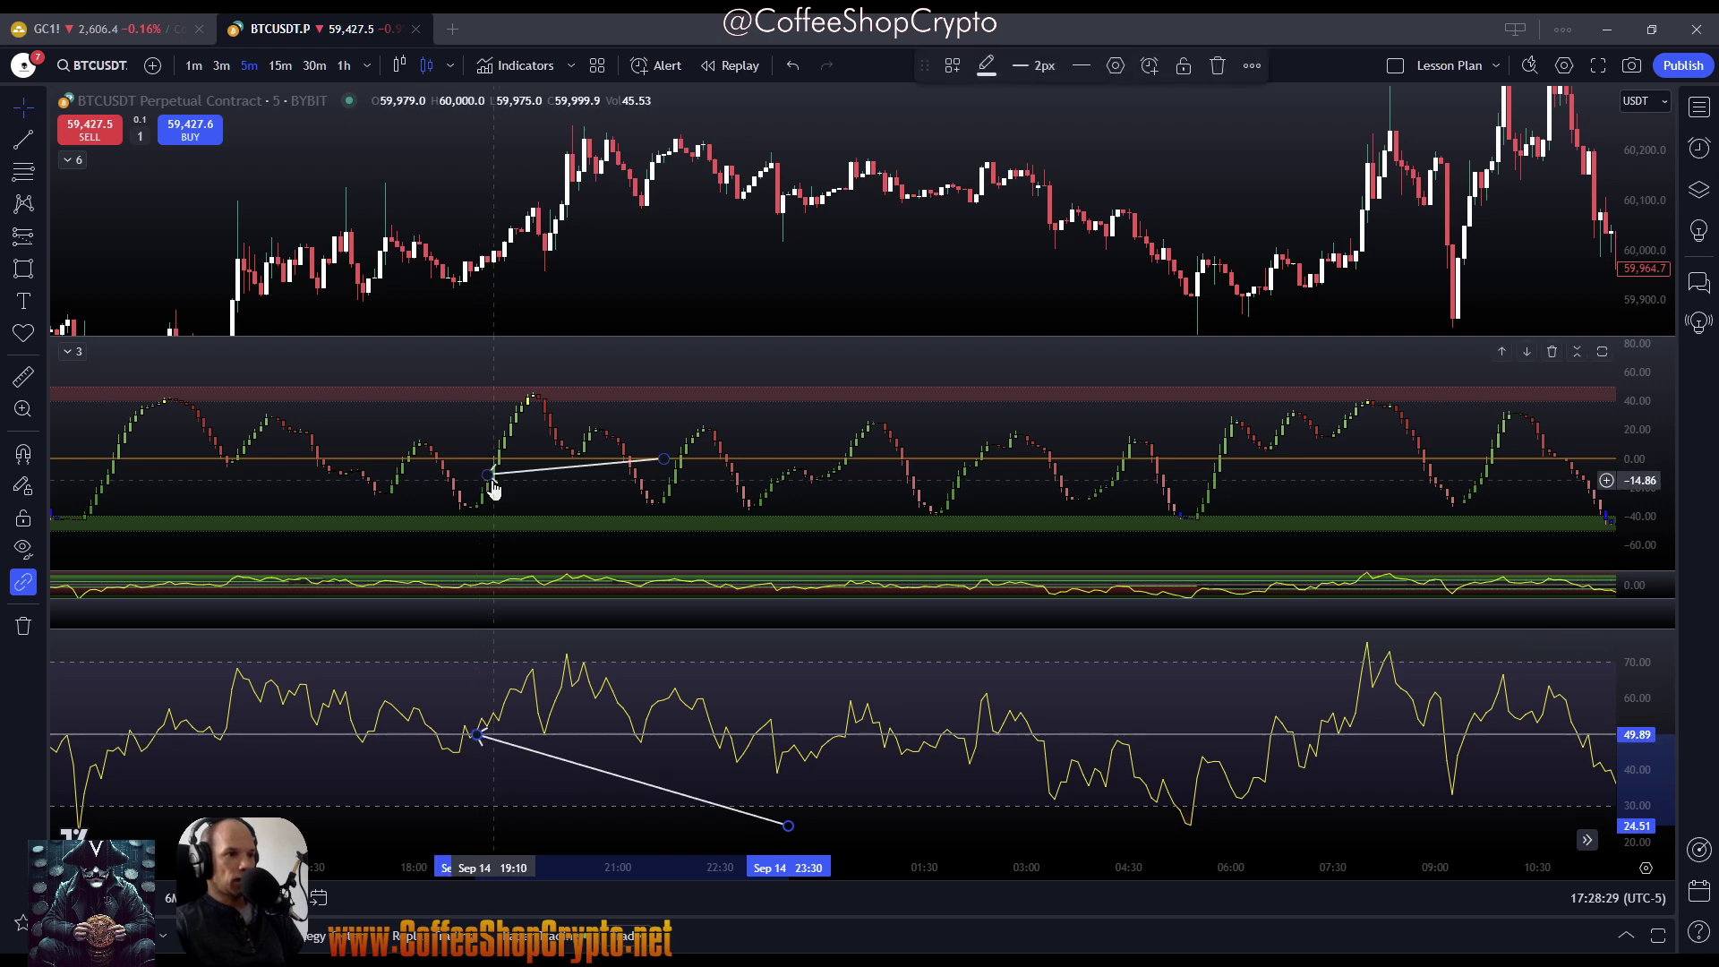
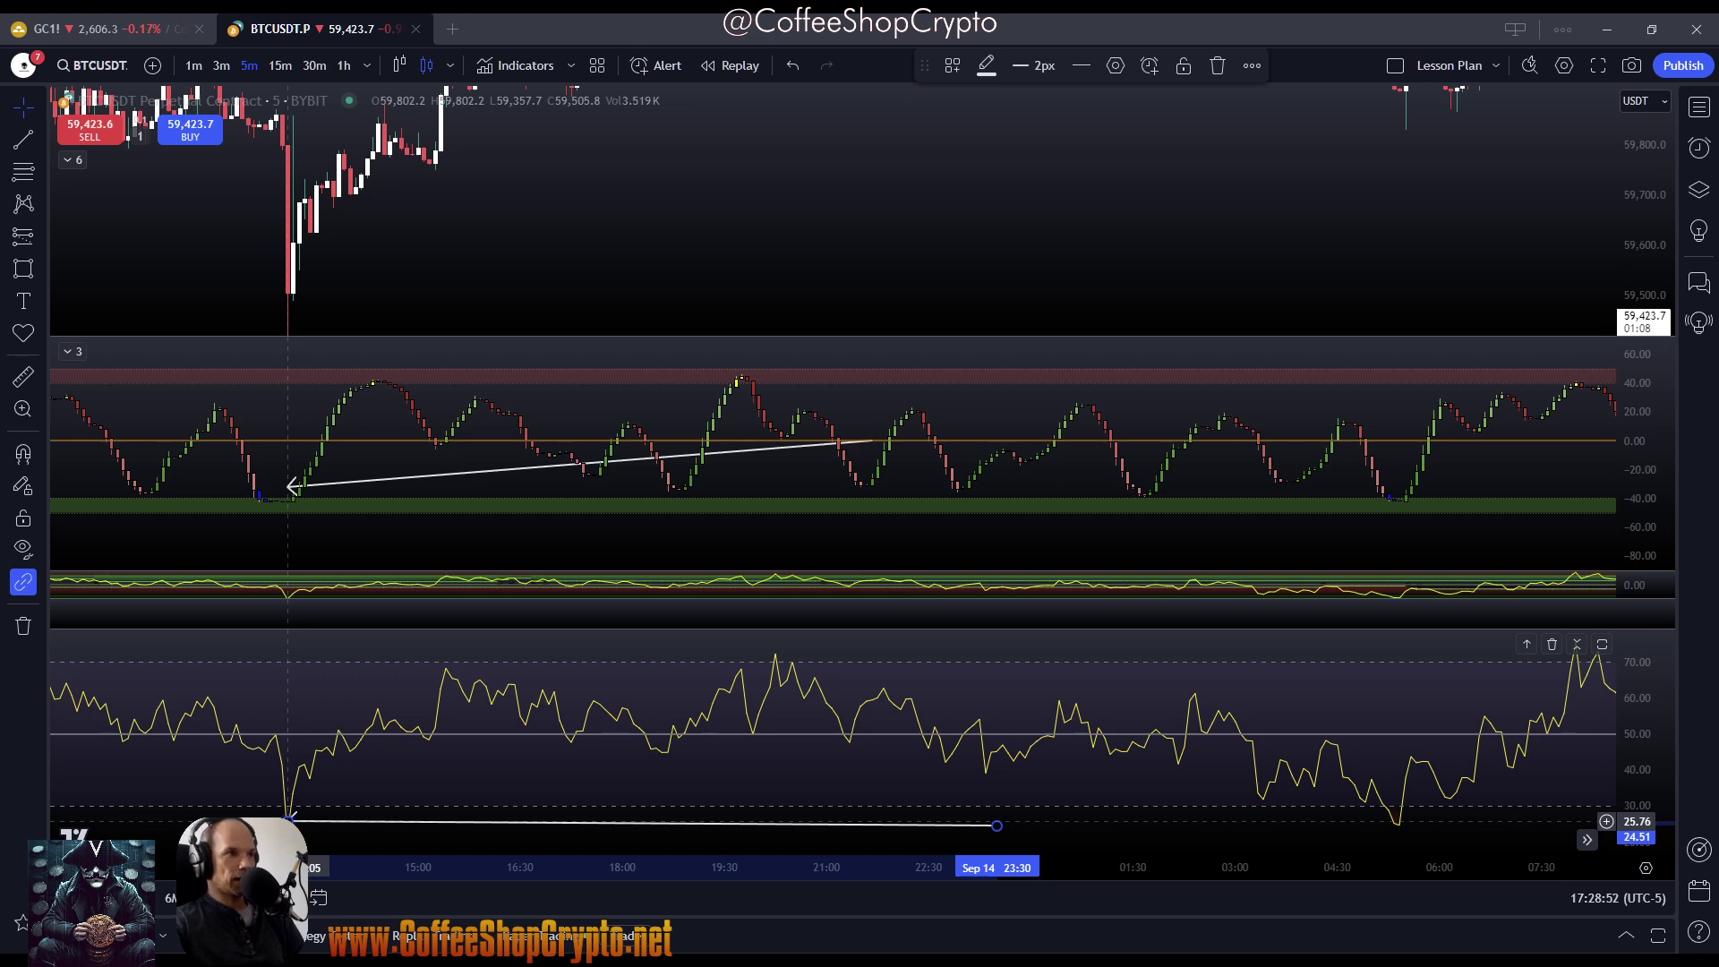
# Point the RSI arrow's tip at the 50 level at Sep 14 14:15 and the Stocashi arrow's tip at 15:25, about 2
pyautogui.moveTo(411, 295); pyautogui.dragTo(403, 295)
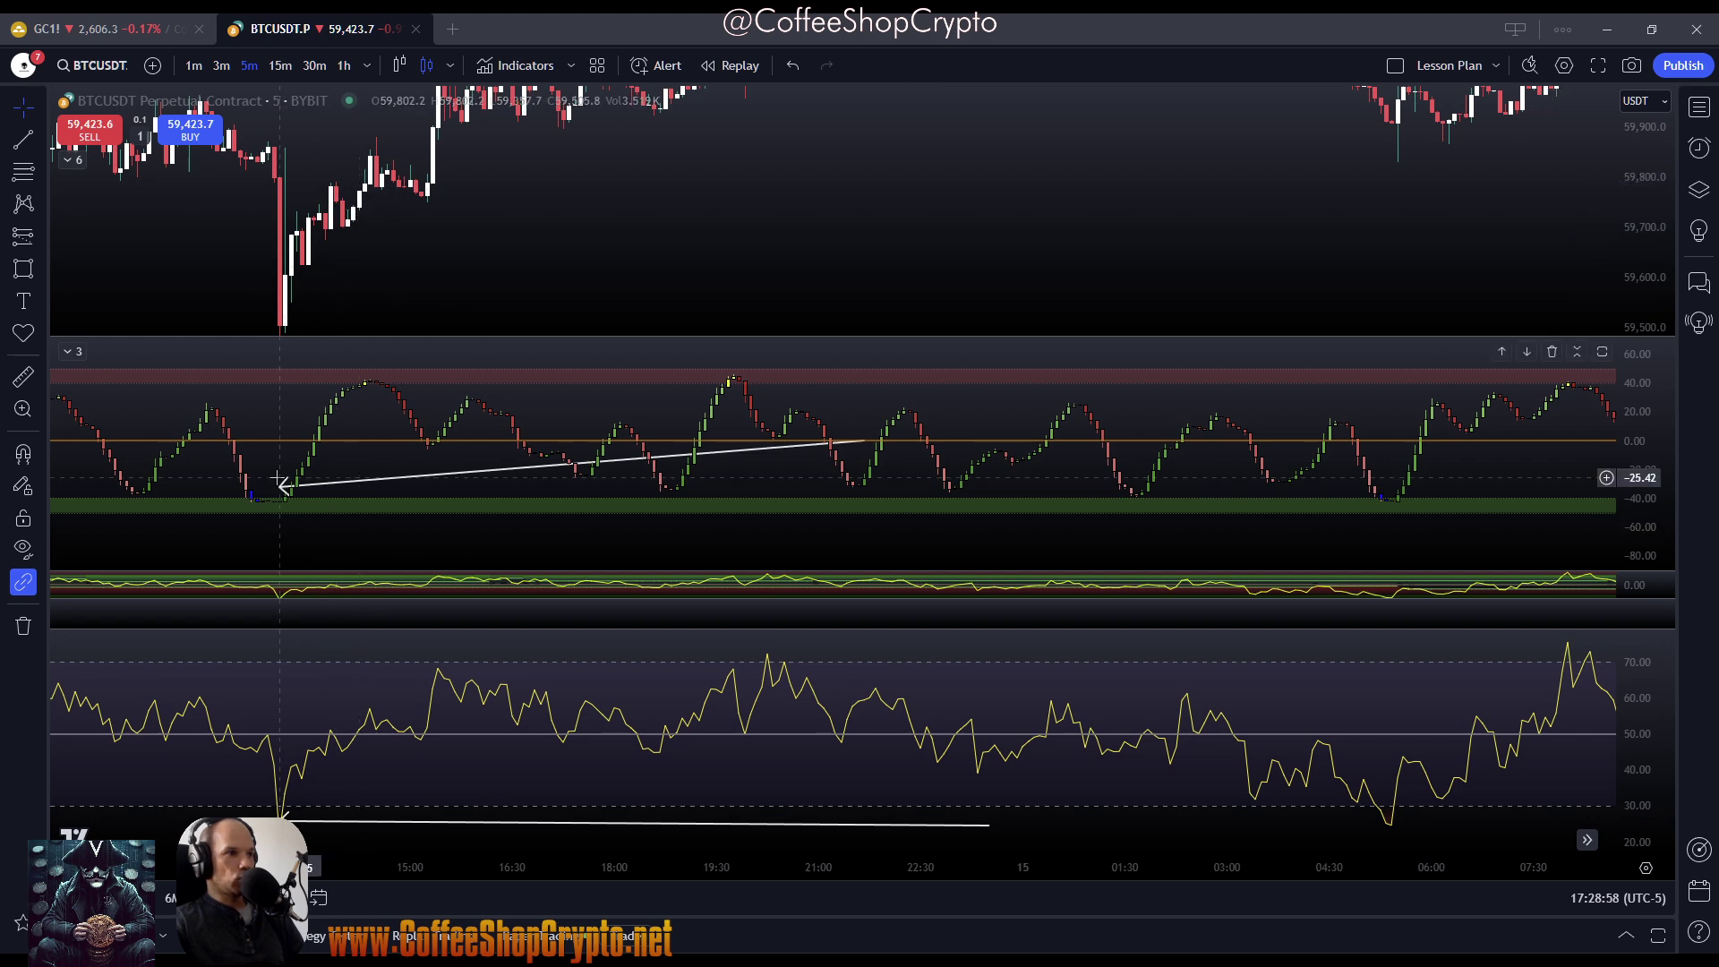
pyautogui.moveTo(278, 488); pyautogui.dragTo(286, 501)
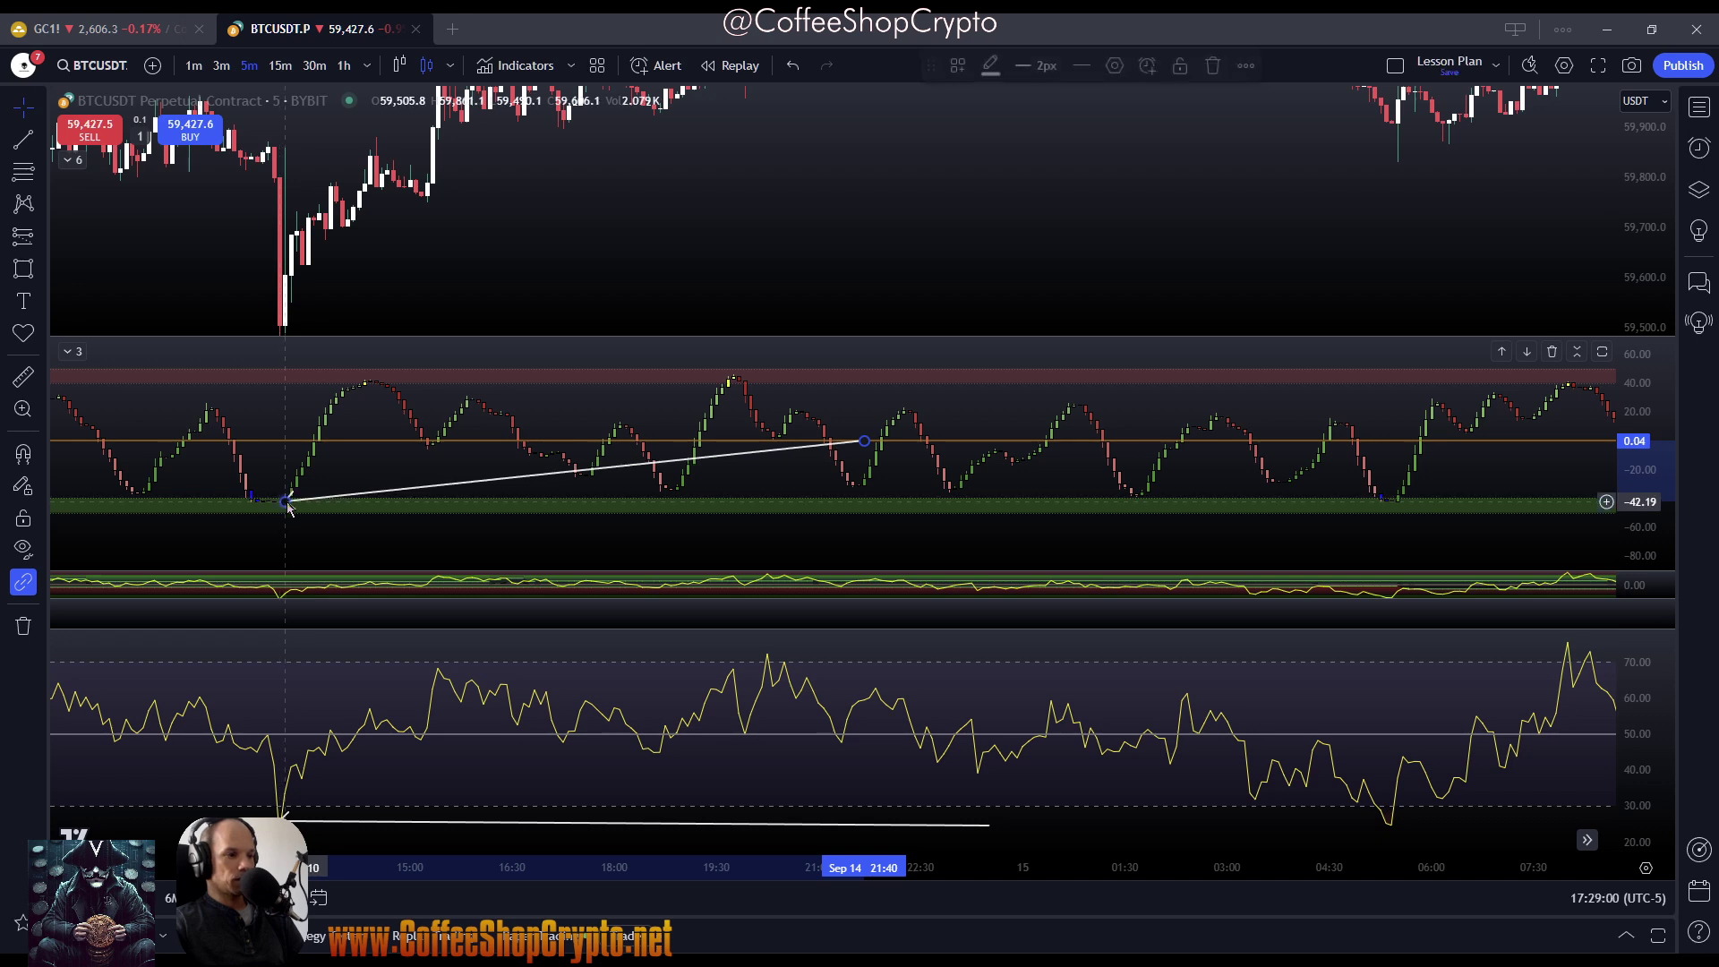
pyautogui.moveTo(285, 816); pyautogui.dragTo(361, 734)
pyautogui.moveTo(286, 500)
pyautogui.mouseDown()
pyautogui.moveTo(362, 380)
pyautogui.moveTo(437, 440)
pyautogui.mouseUp()
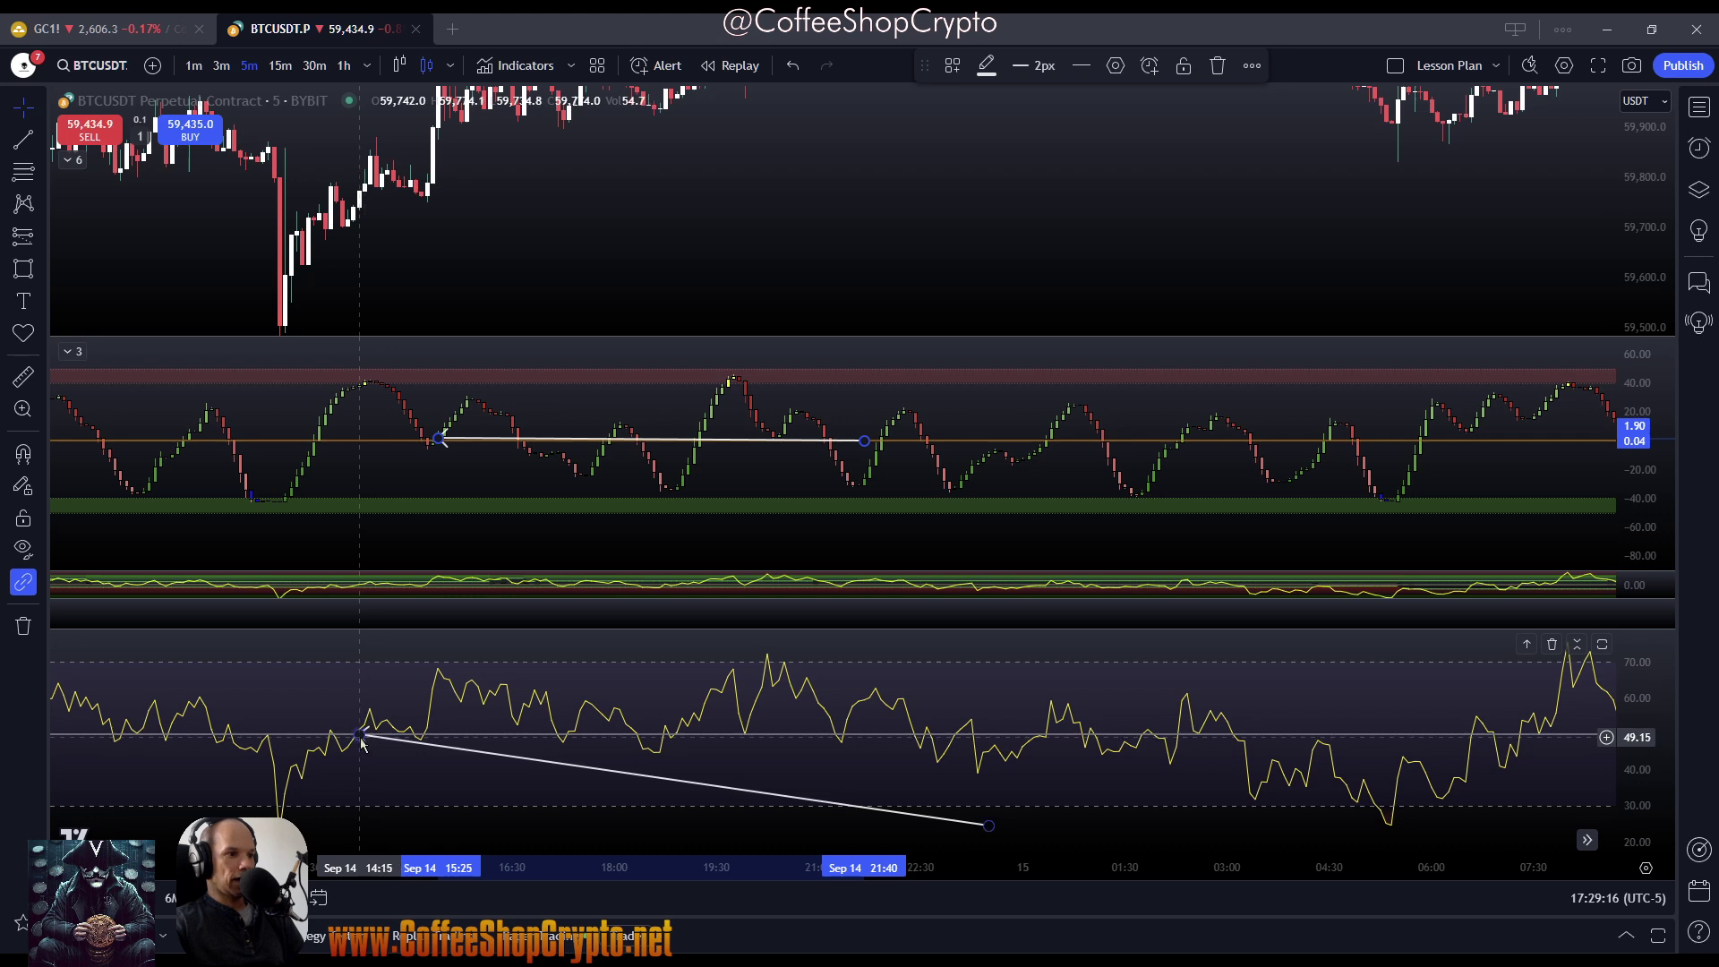
# Place the RSI arrow's tip on the Sep 14 15:20 peak at about 68 and the Stocashi arrow's tip just above its zero line
pyautogui.moveTo(361, 743)
pyautogui.mouseDown()
pyautogui.moveTo(430, 732)
pyautogui.moveTo(435, 669)
pyautogui.mouseUp()
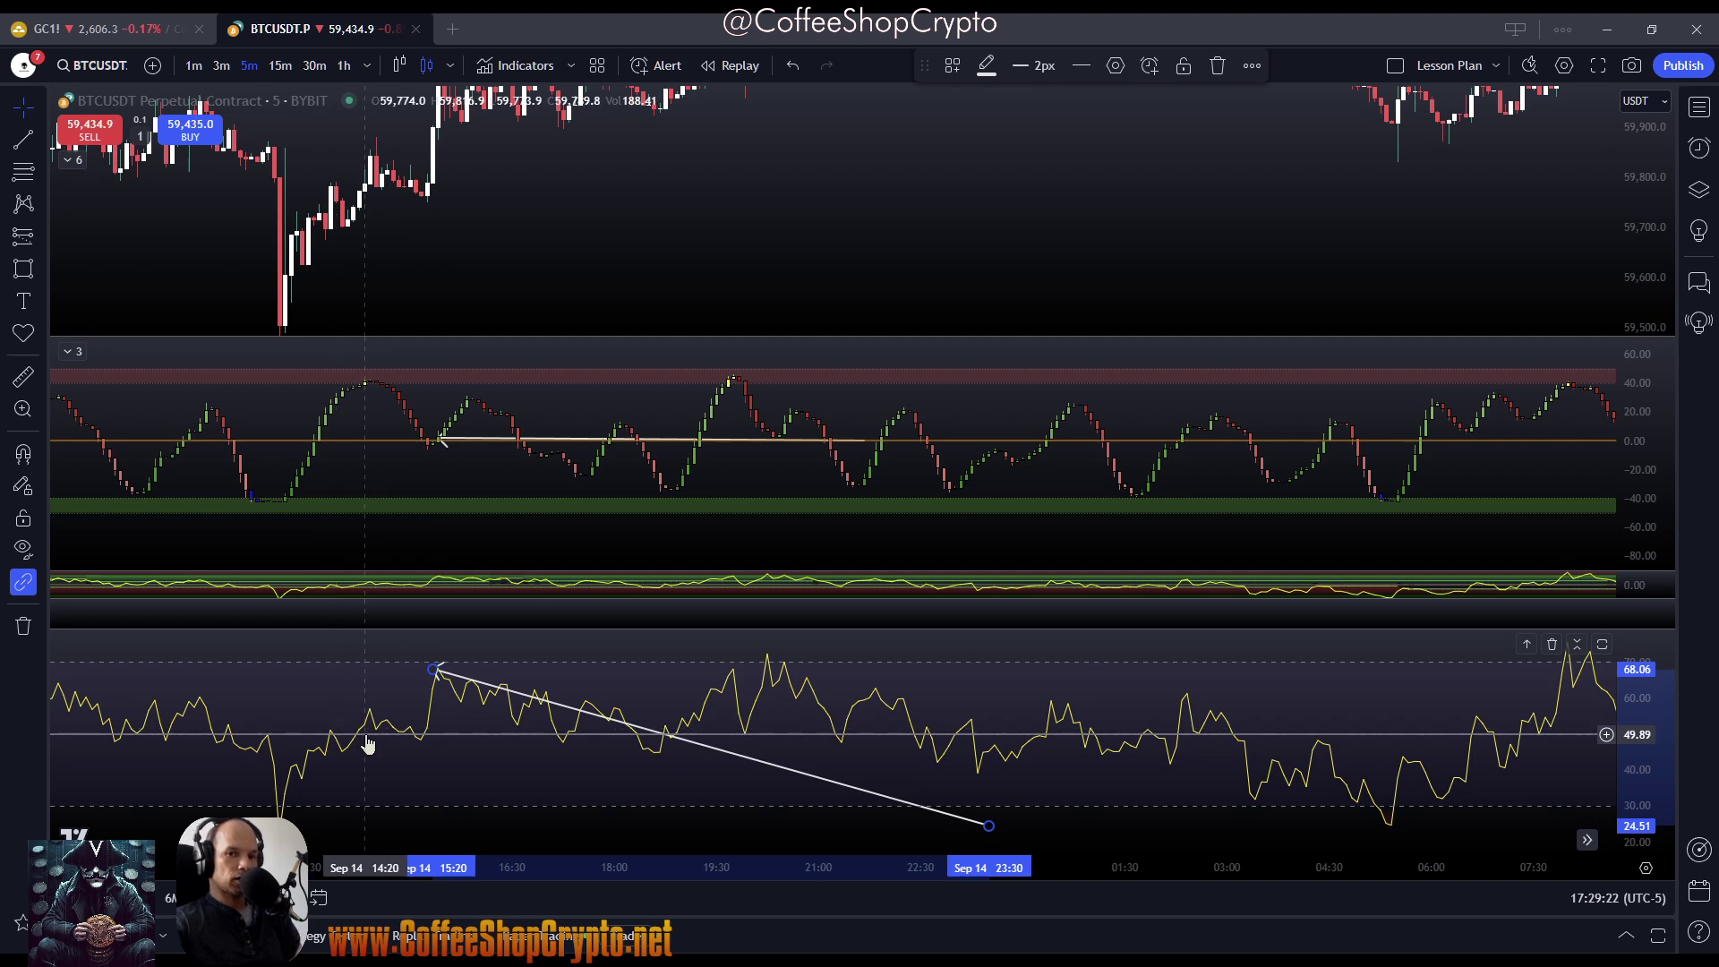
pyautogui.moveTo(307, 716); pyautogui.dragTo(438, 750)
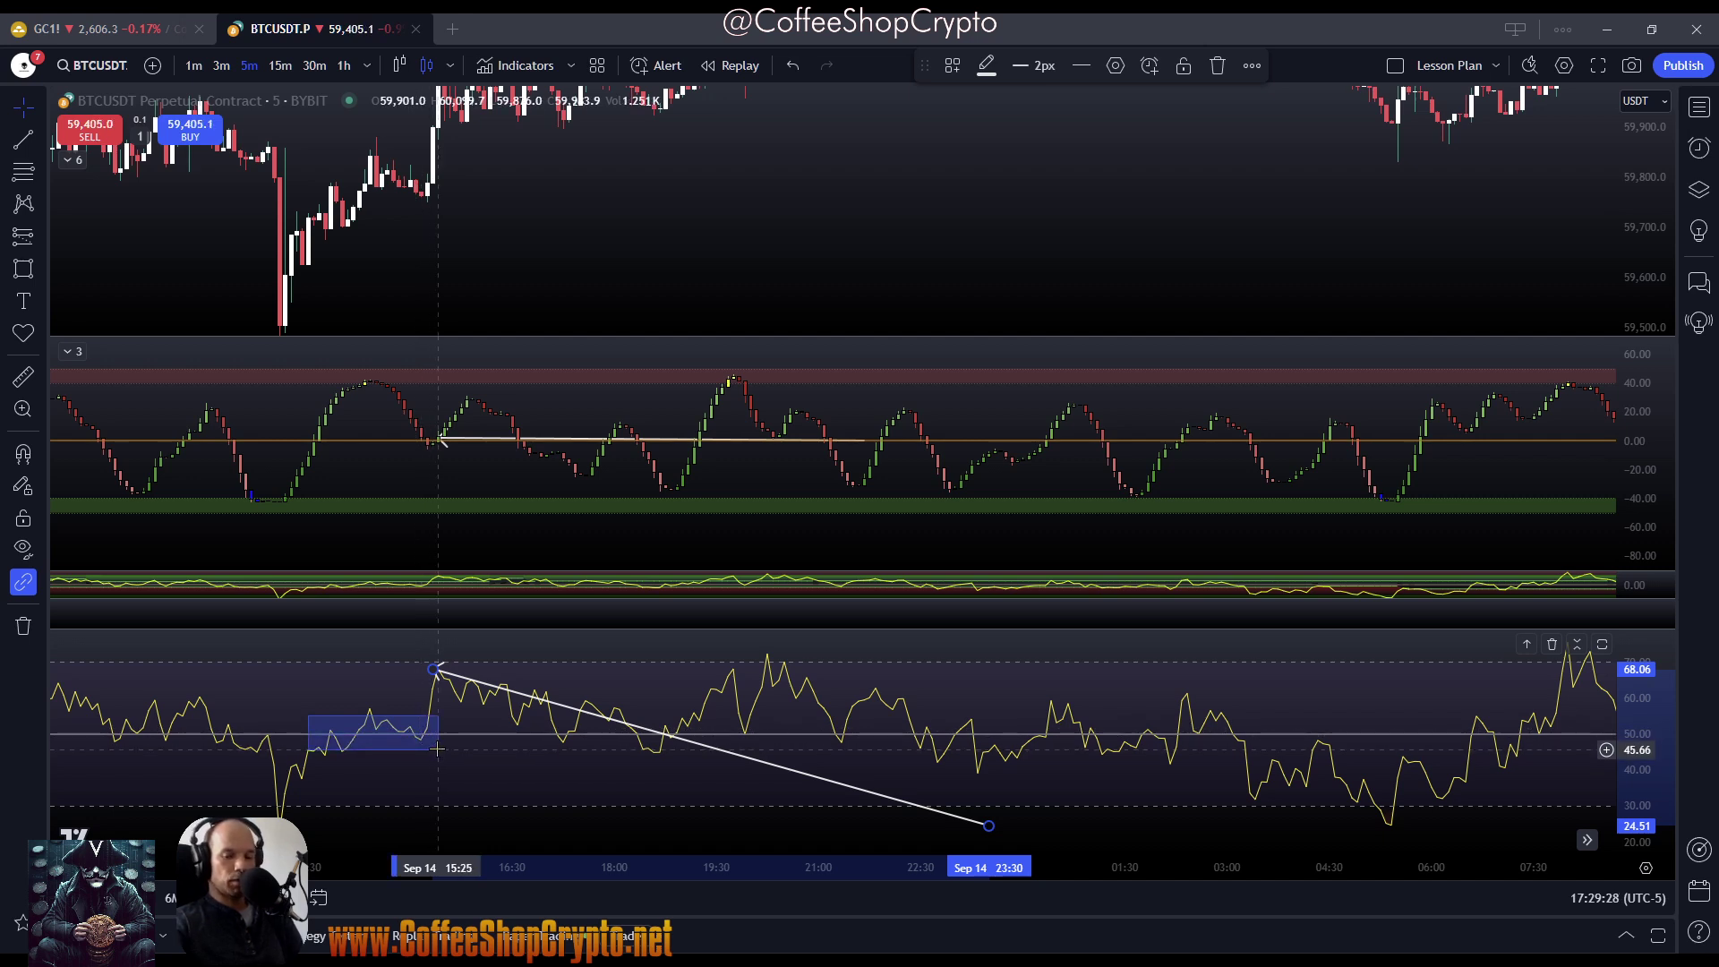
pyautogui.moveTo(439, 746)
pyautogui.mouseDown()
pyautogui.moveTo(432, 651)
pyautogui.moveTo(436, 667)
pyautogui.mouseUp()
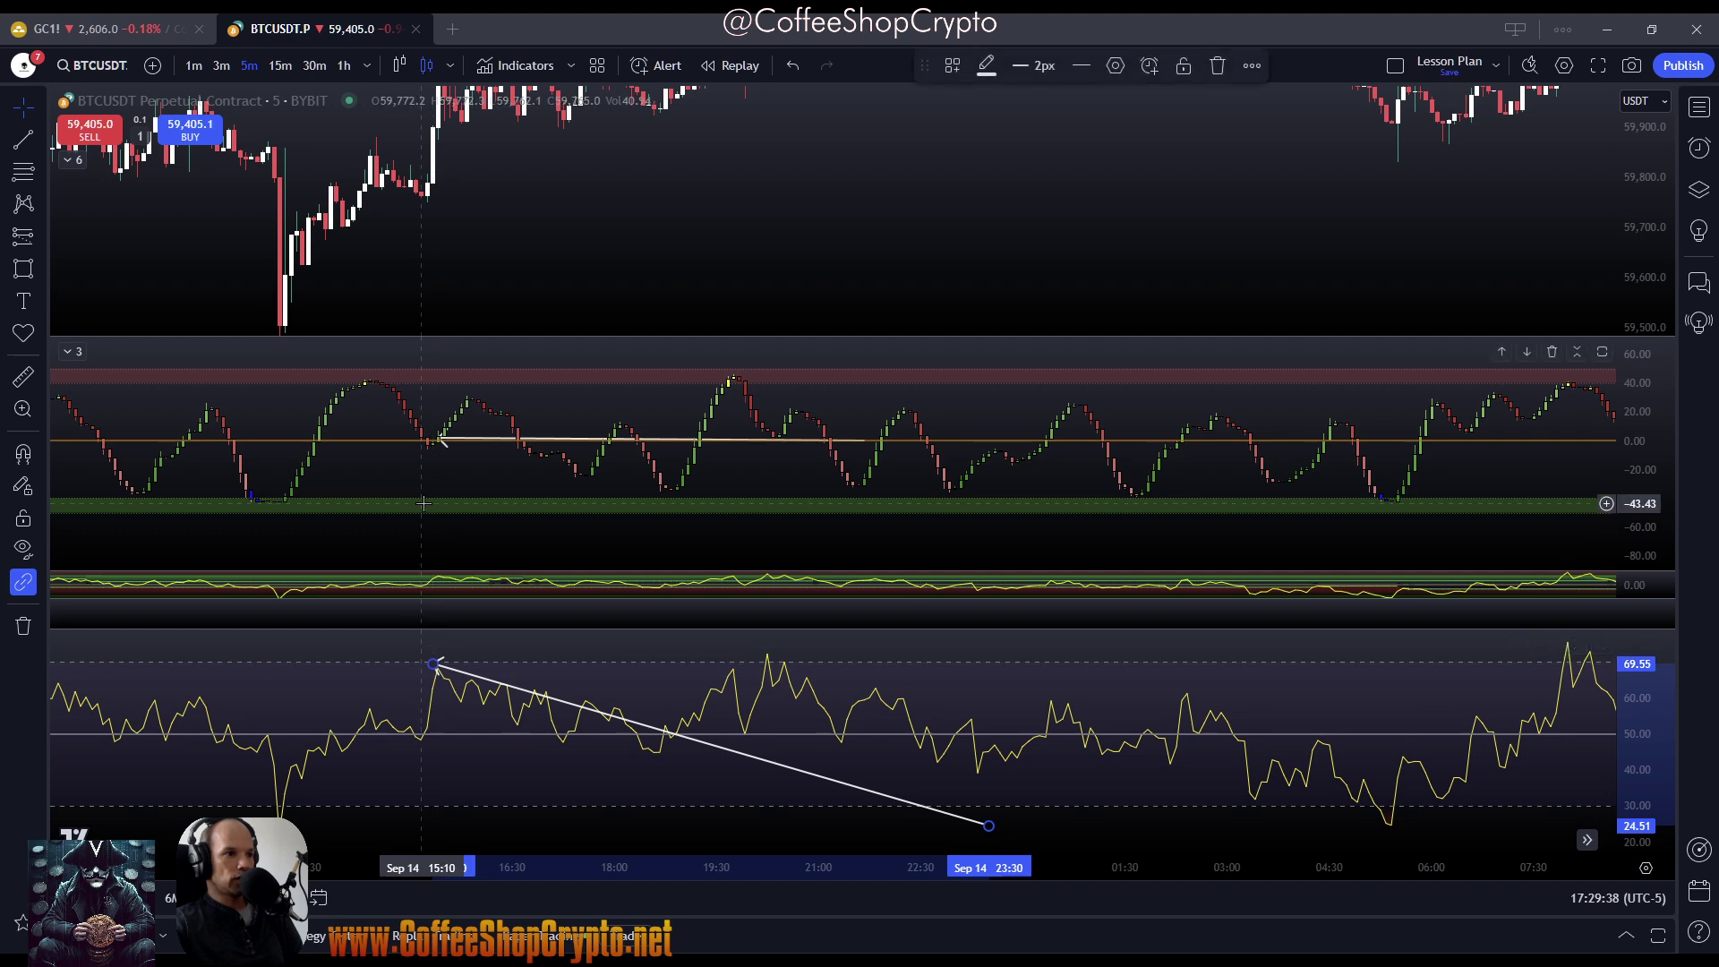
pyautogui.moveTo(435, 439)
pyautogui.mouseDown()
pyautogui.moveTo(439, 400)
pyautogui.moveTo(413, 432)
pyautogui.moveTo(444, 437)
pyautogui.mouseUp()
pyautogui.moveTo(433, 660); pyautogui.dragTo(436, 676)
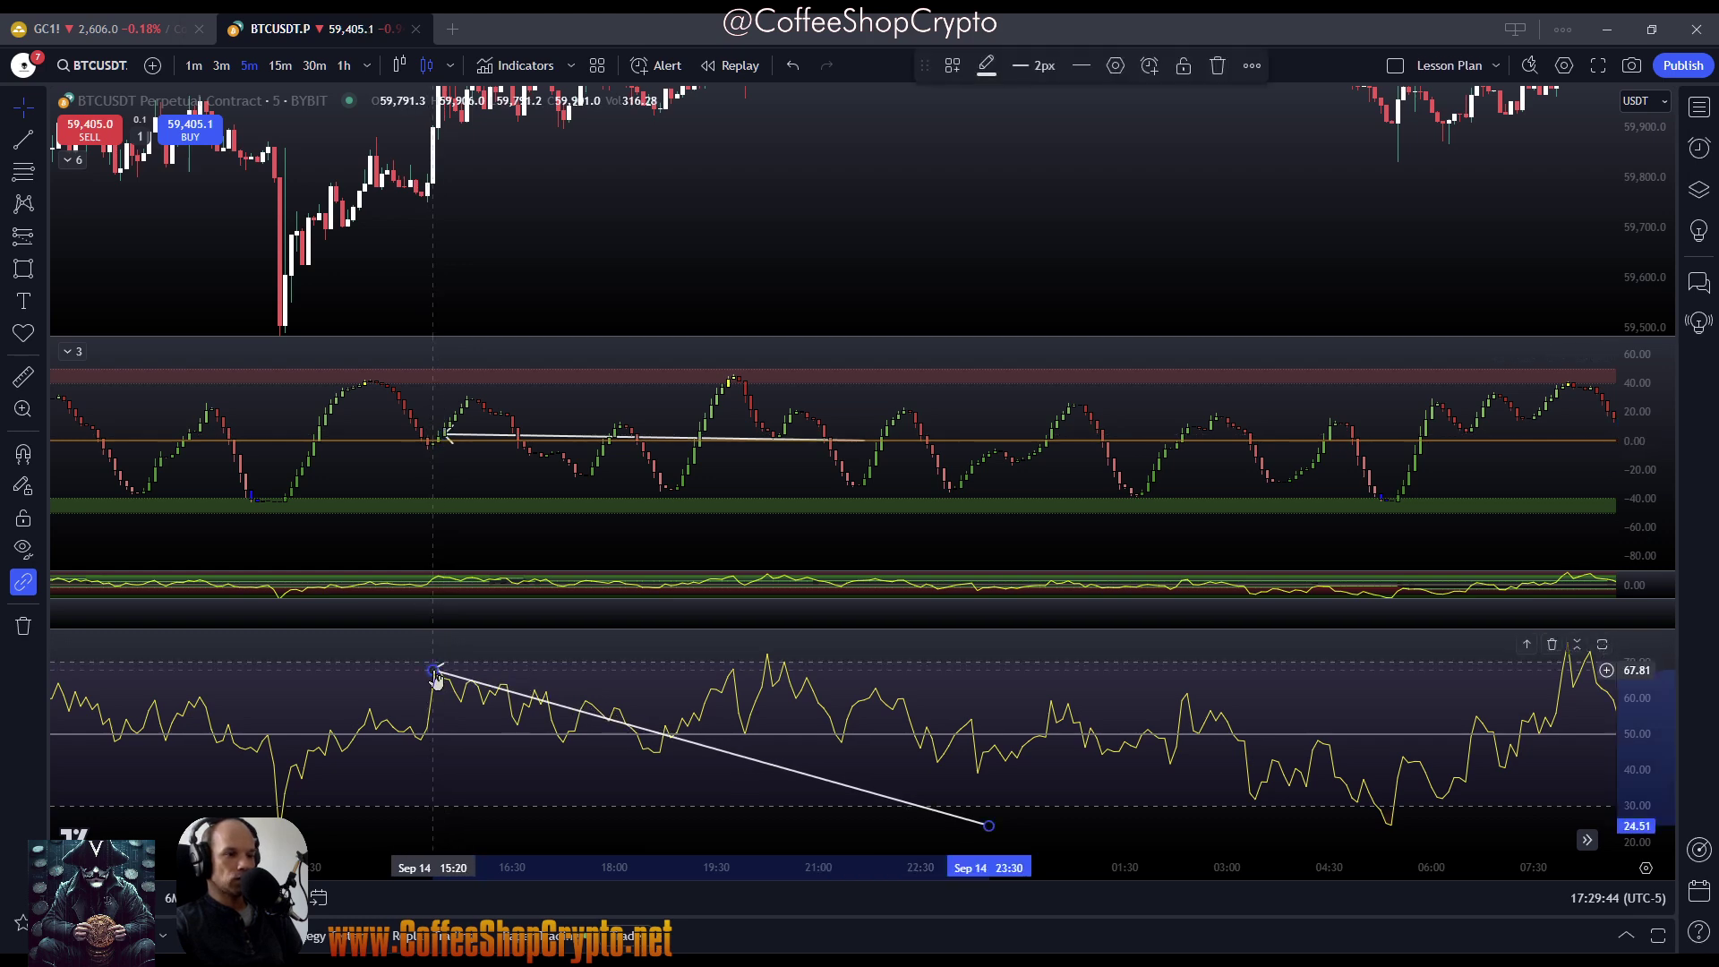
# Settle the RSI arrow's tip at about 67 on the Sep 14 peak and the Stocashi arrow's tip at 15:40, about 13
pyautogui.click(476, 242)
pyautogui.scroll(-1, 476, 242)
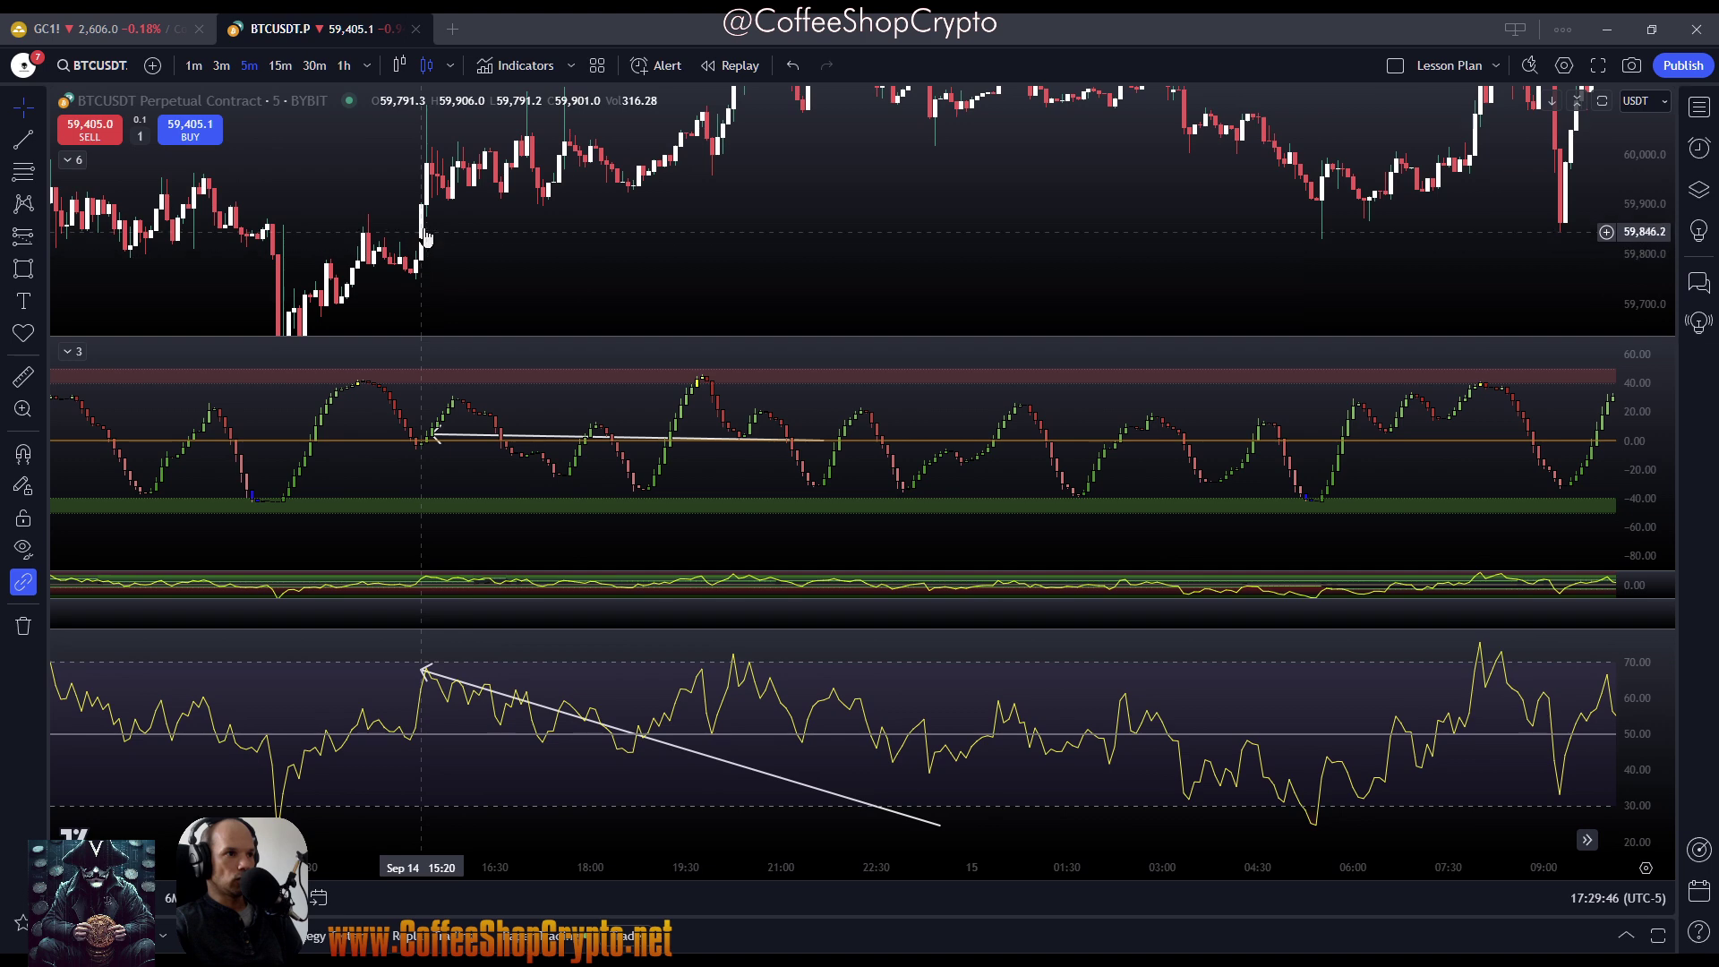
pyautogui.moveTo(426, 237); pyautogui.dragTo(434, 234)
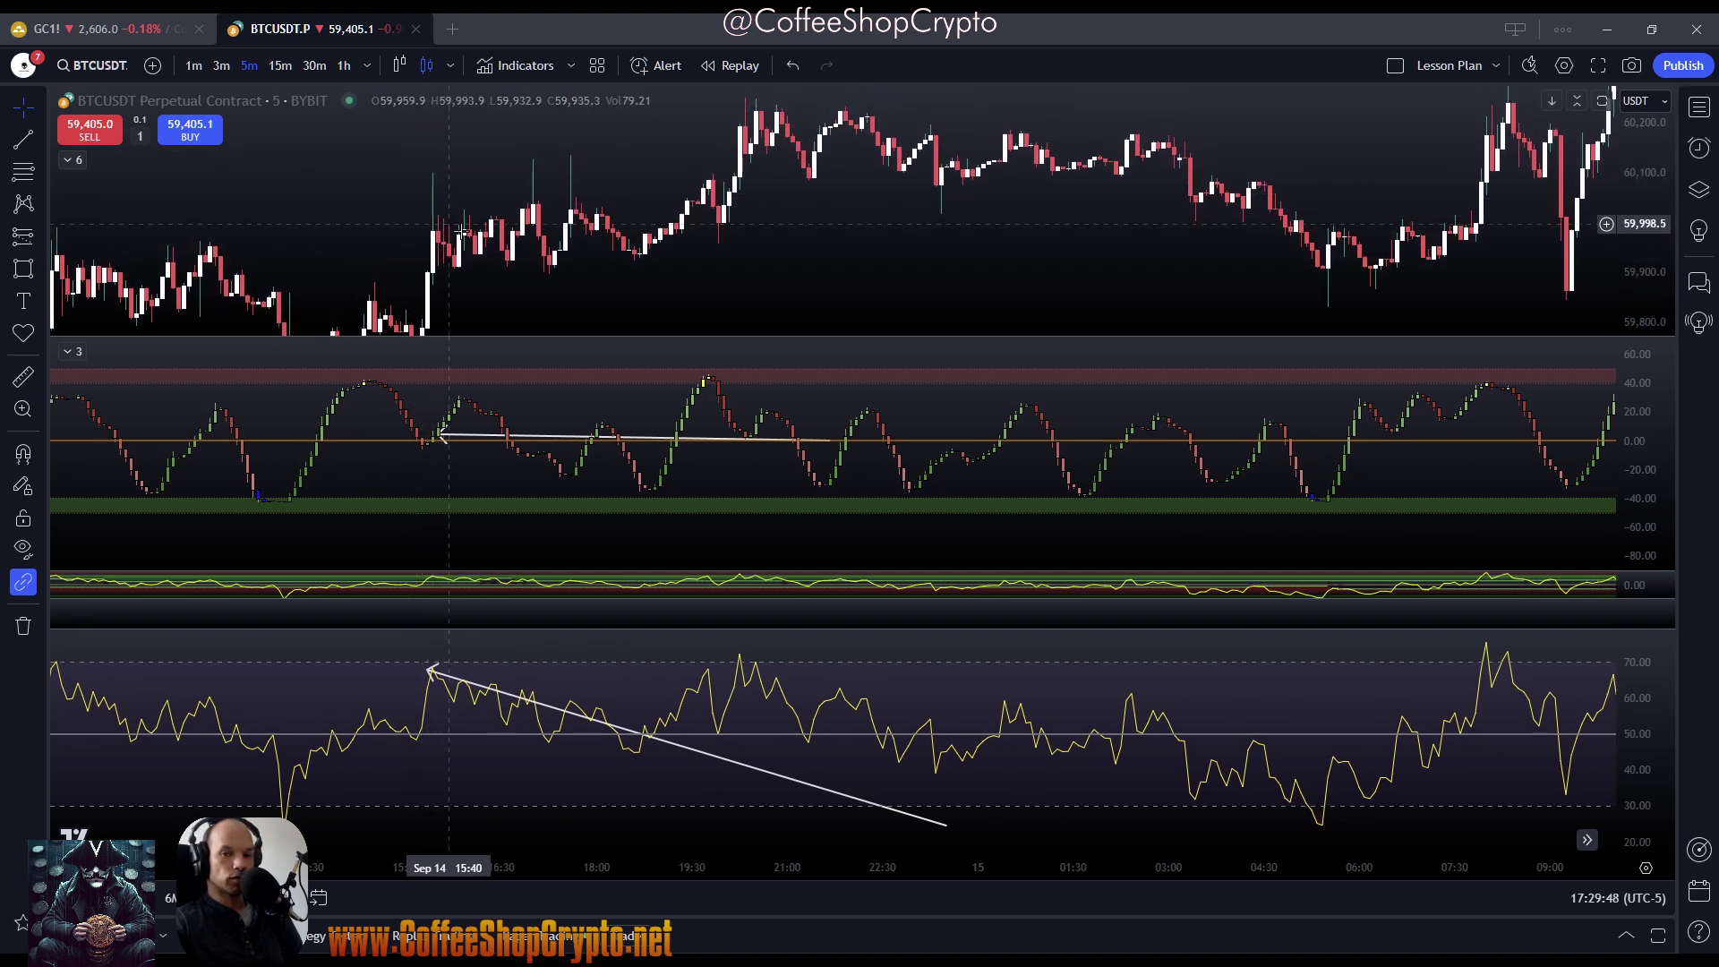
pyautogui.moveTo(430, 671); pyautogui.dragTo(455, 709)
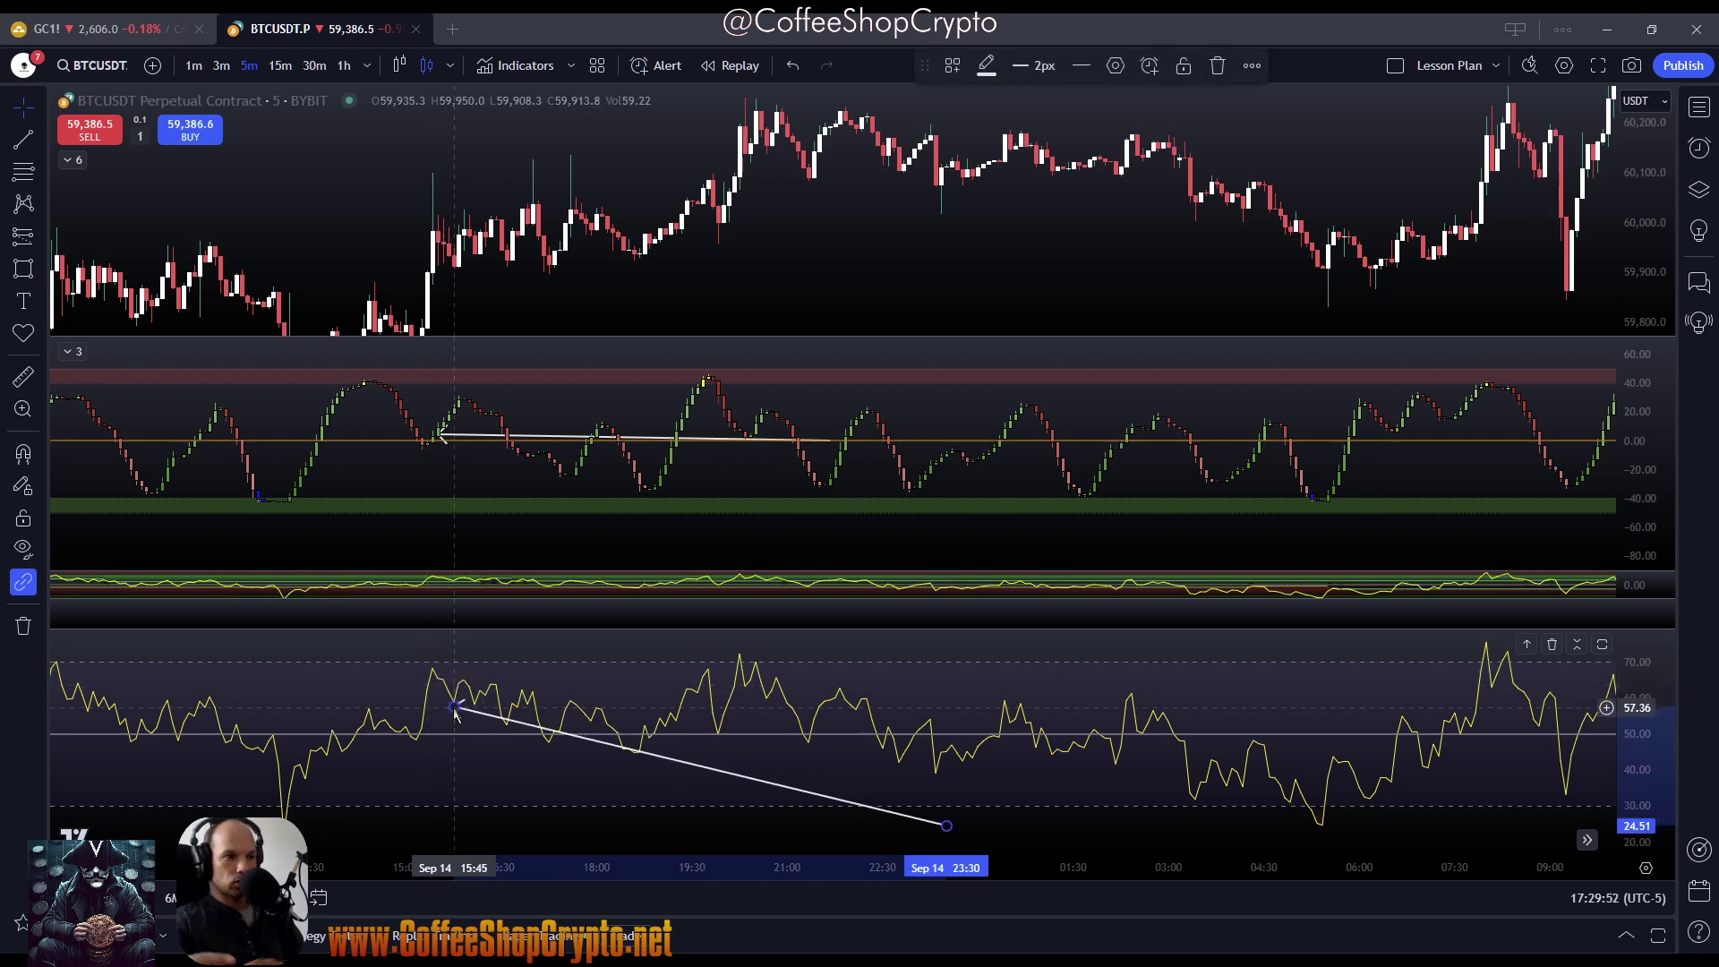
pyautogui.moveTo(455, 712)
pyautogui.mouseDown()
pyautogui.moveTo(384, 698)
pyautogui.moveTo(430, 675)
pyautogui.moveTo(491, 700)
pyautogui.moveTo(401, 654)
pyautogui.moveTo(376, 700)
pyautogui.moveTo(430, 712)
pyautogui.moveTo(430, 680)
pyautogui.mouseUp()
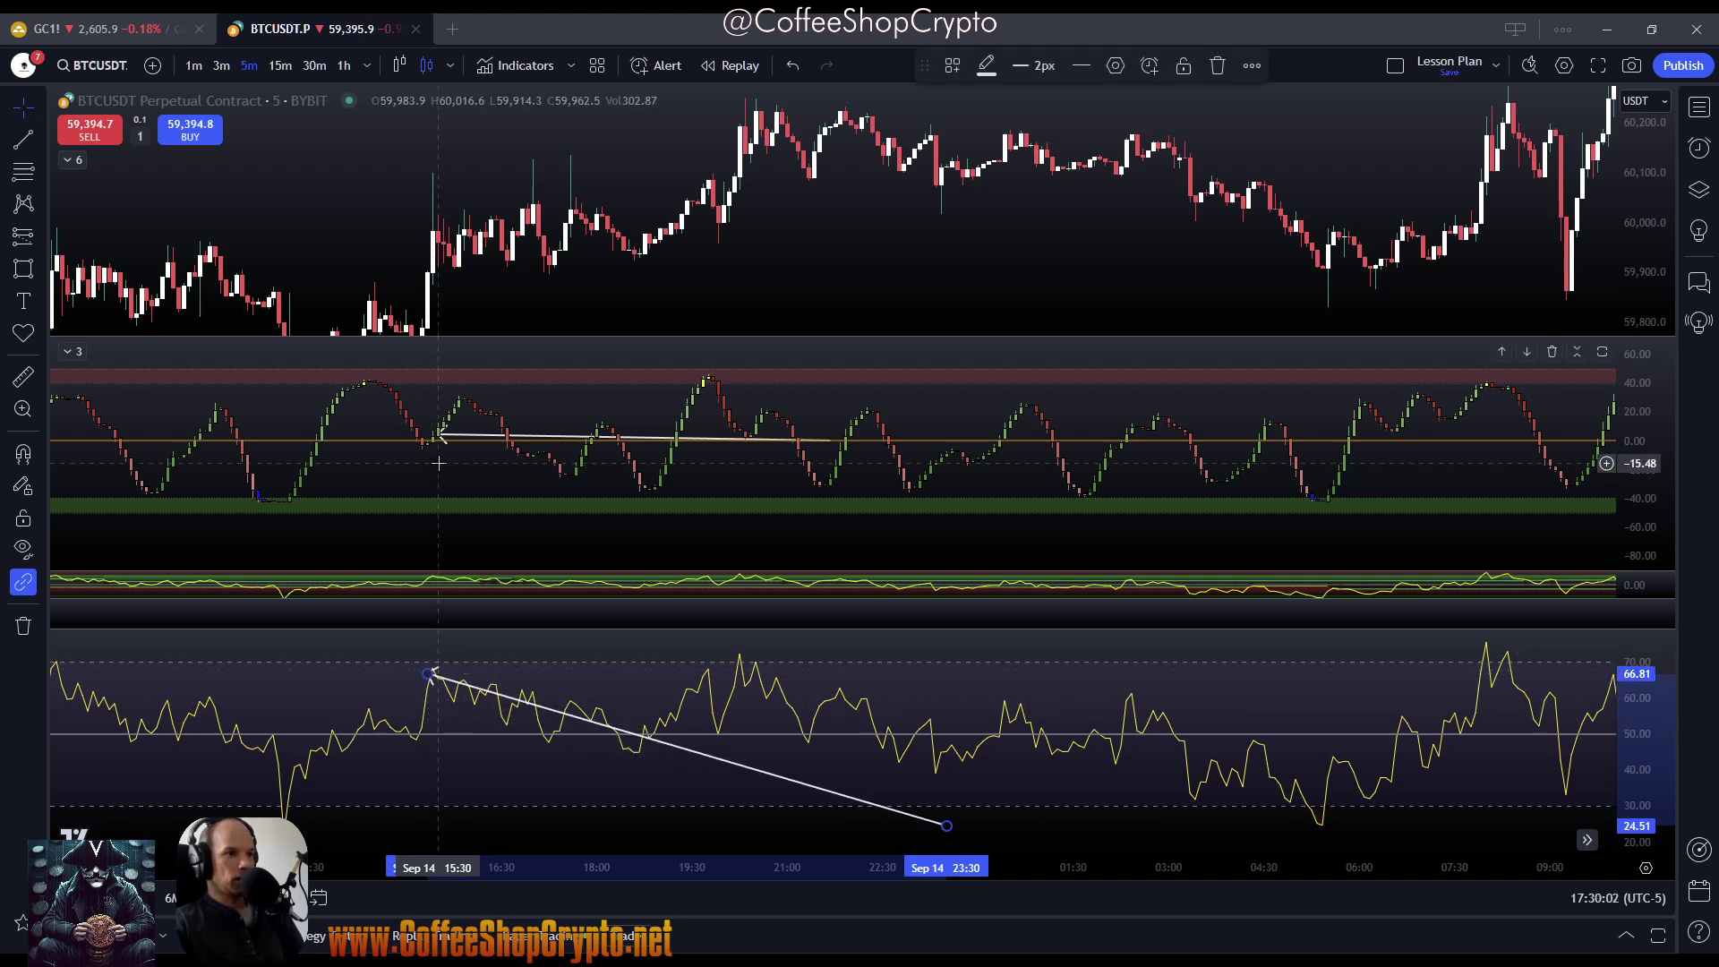
pyautogui.moveTo(439, 438)
pyautogui.mouseDown()
pyautogui.moveTo(418, 401)
pyautogui.moveTo(404, 414)
pyautogui.moveTo(425, 457)
pyautogui.moveTo(450, 430)
pyautogui.mouseUp()
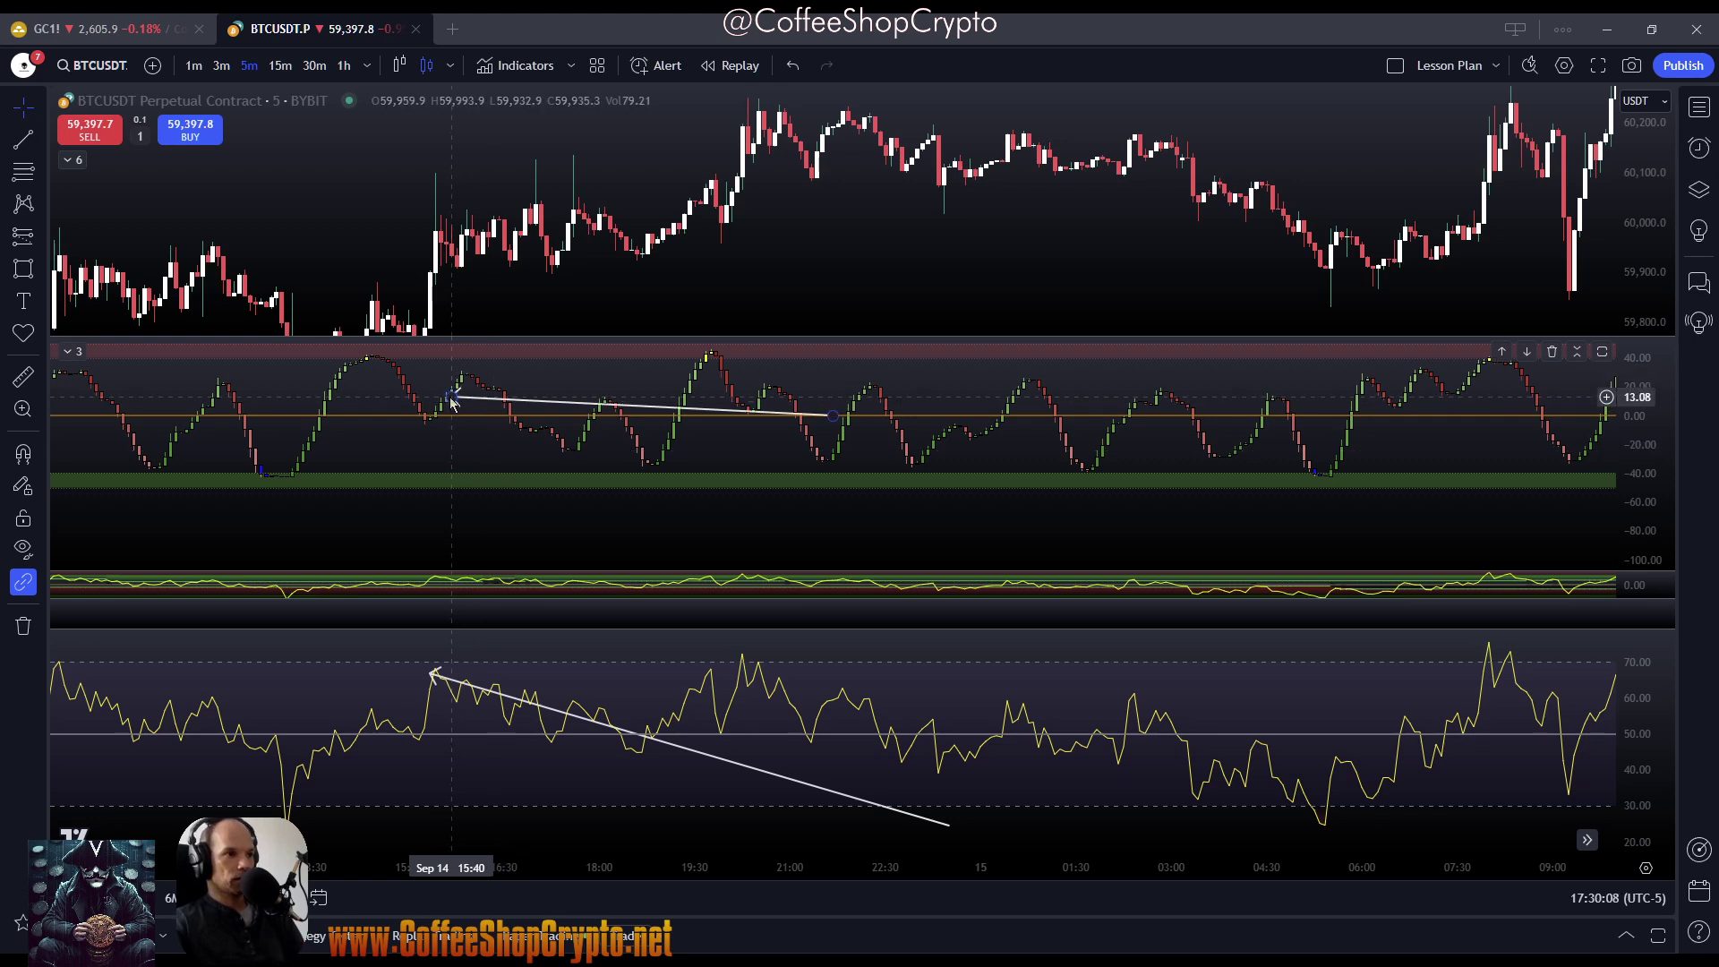
# Move the Stocashi arrow's tip to its next peak at about 9 and the RSI arrow's tip to Sep 14 18:00, about 57
pyautogui.moveTo(454, 398); pyautogui.dragTo(608, 406)
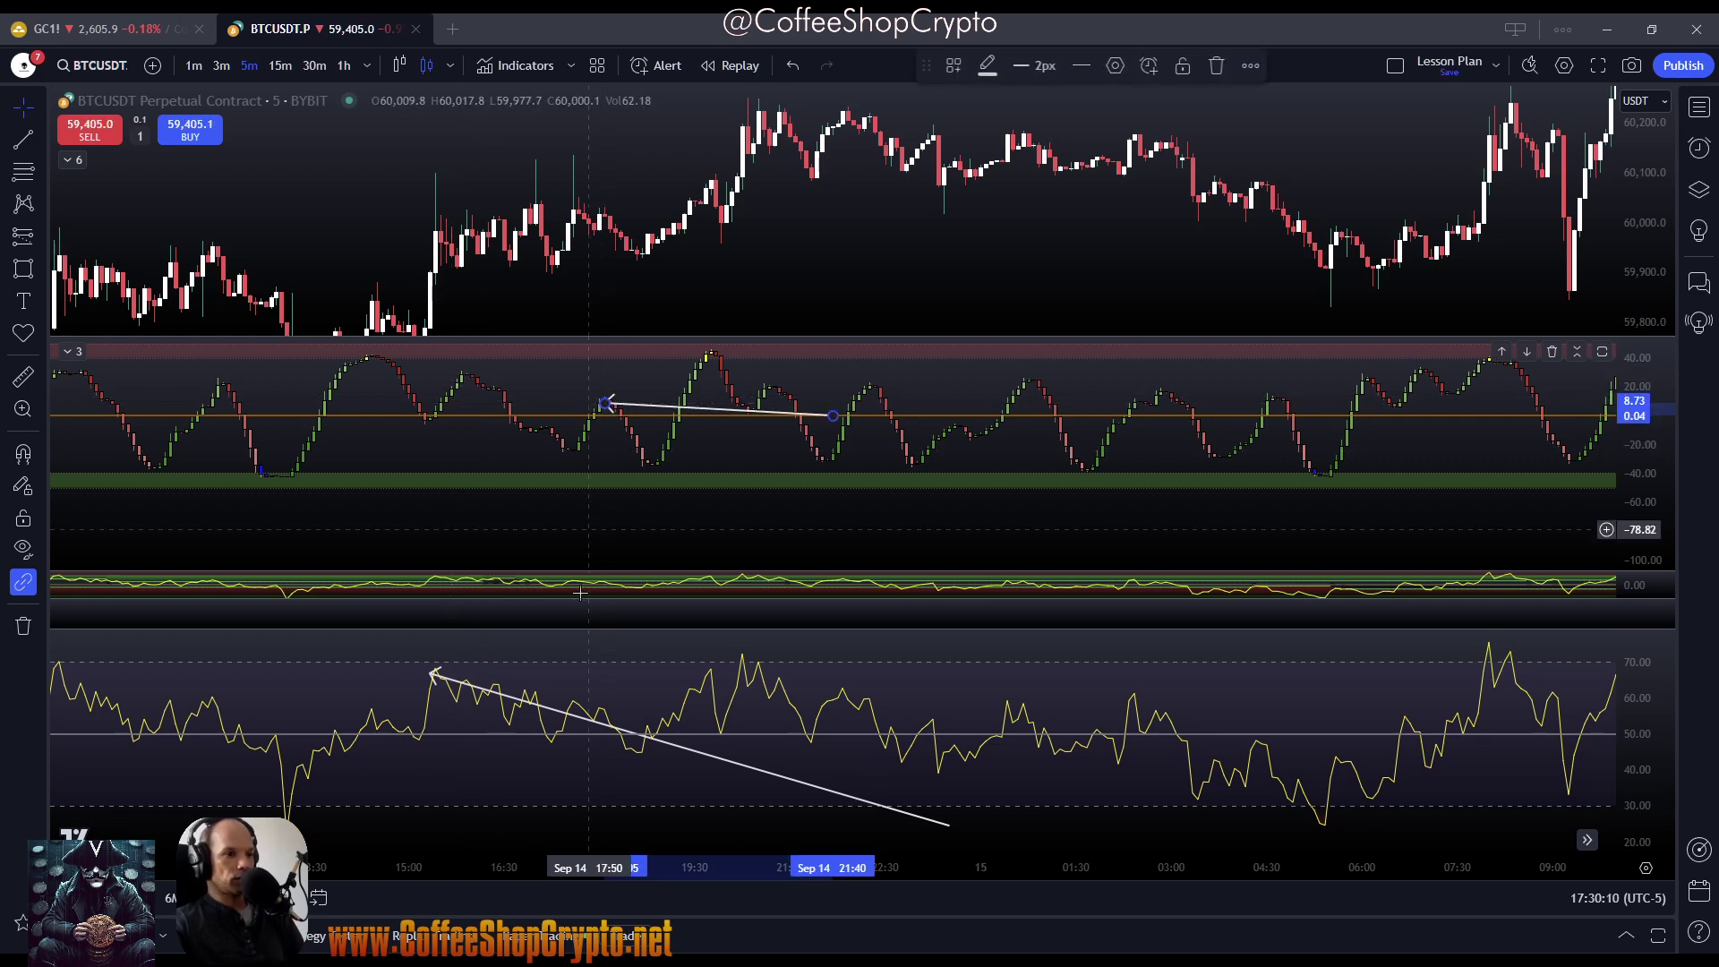
pyautogui.click(434, 673)
pyautogui.moveTo(434, 673); pyautogui.dragTo(602, 710)
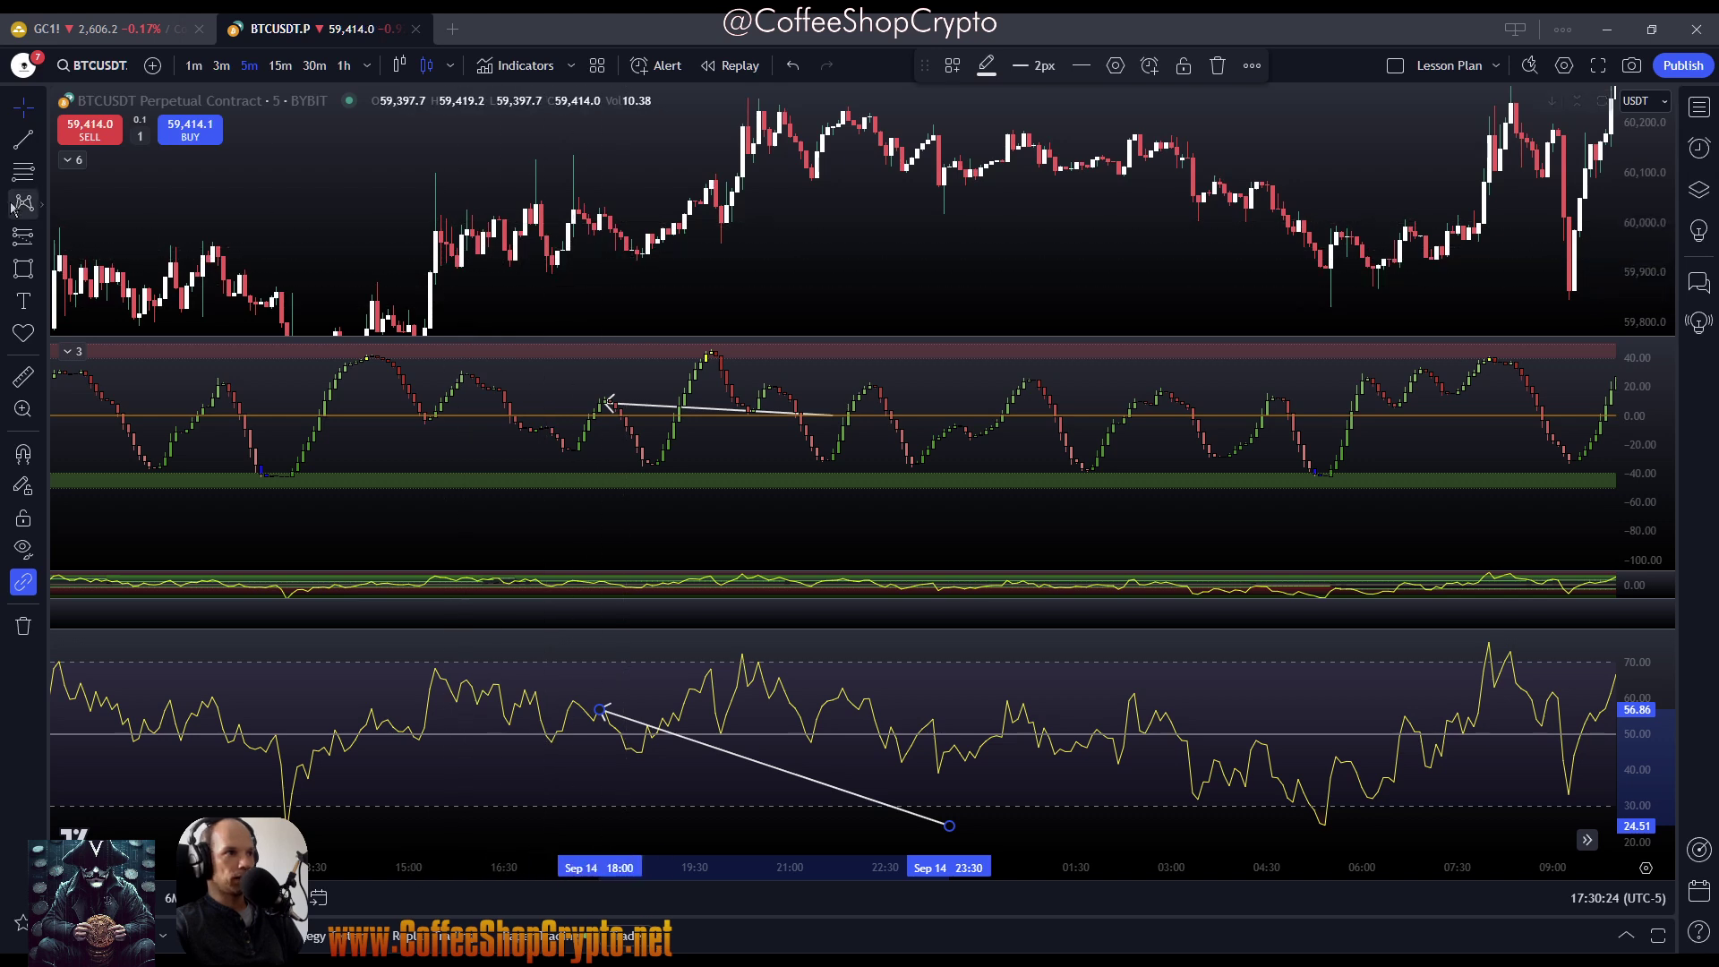
# Draw a rising arrow under the price candles from Sep 14 15:45 at about 59,862 up to about 59,943
pyautogui.click(19, 143)
pyautogui.click(457, 292)
pyautogui.click(593, 253)
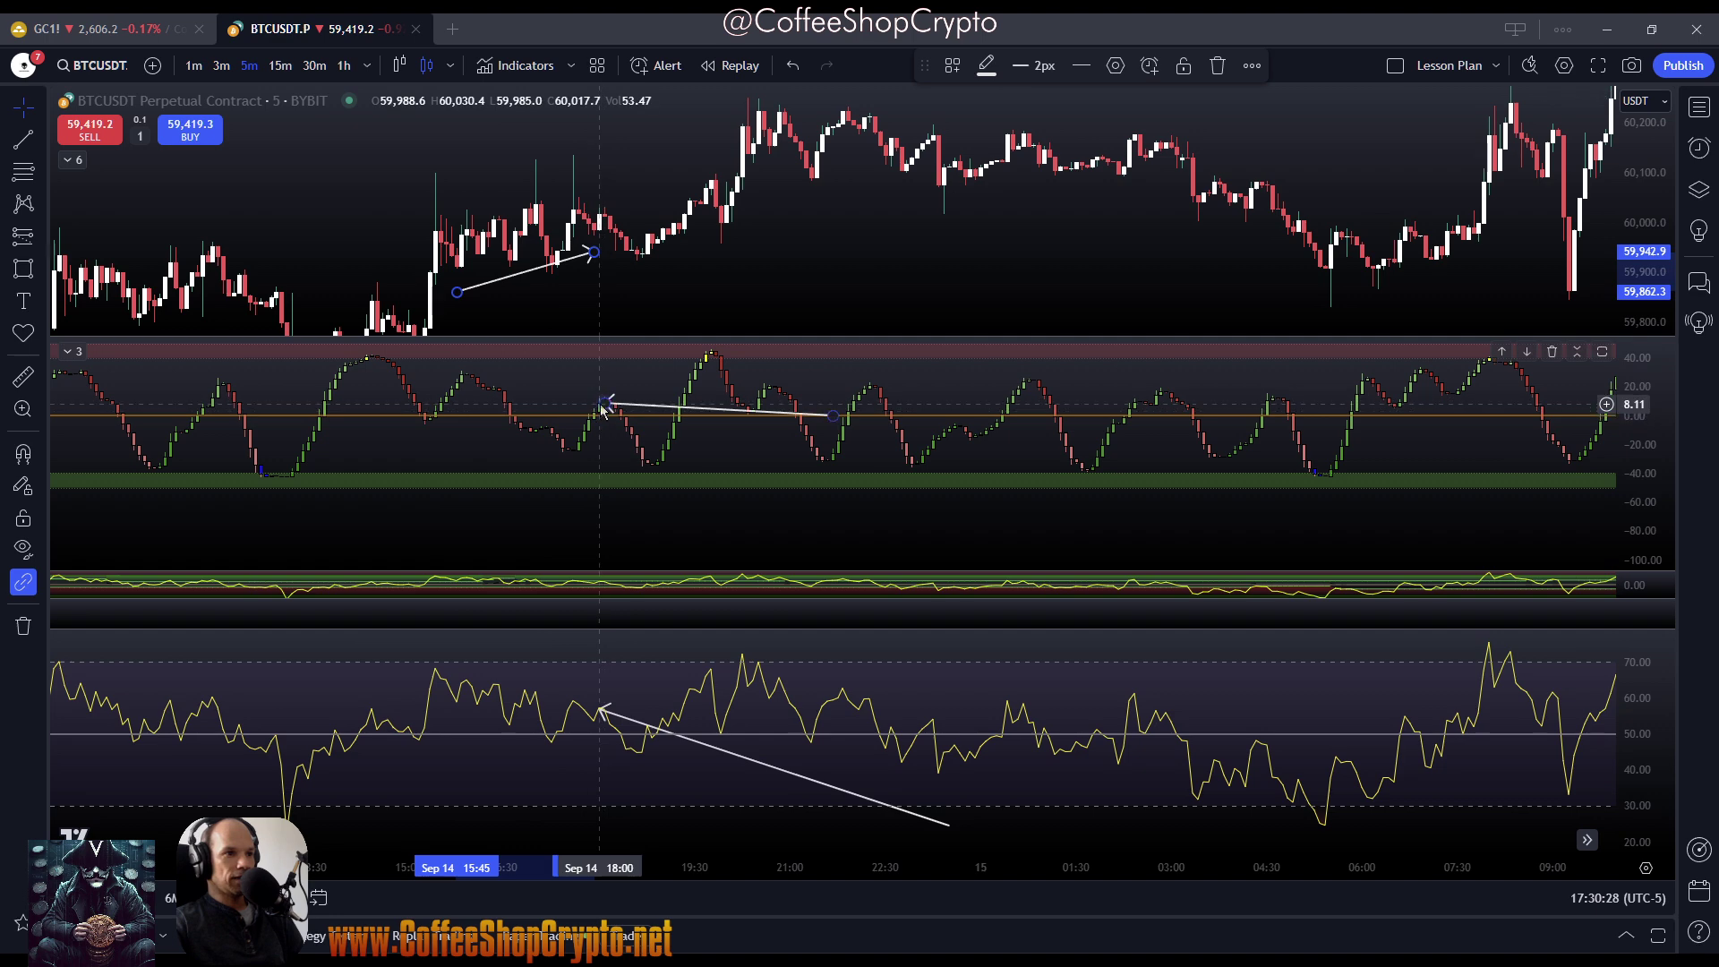
# Move the Stocashi arrow's tip to the Sep 14 18:40 low at about -30 and lower the RSI arrow's tip to just above 50
pyautogui.moveTo(603, 405); pyautogui.dragTo(642, 464)
pyautogui.click(619, 410)
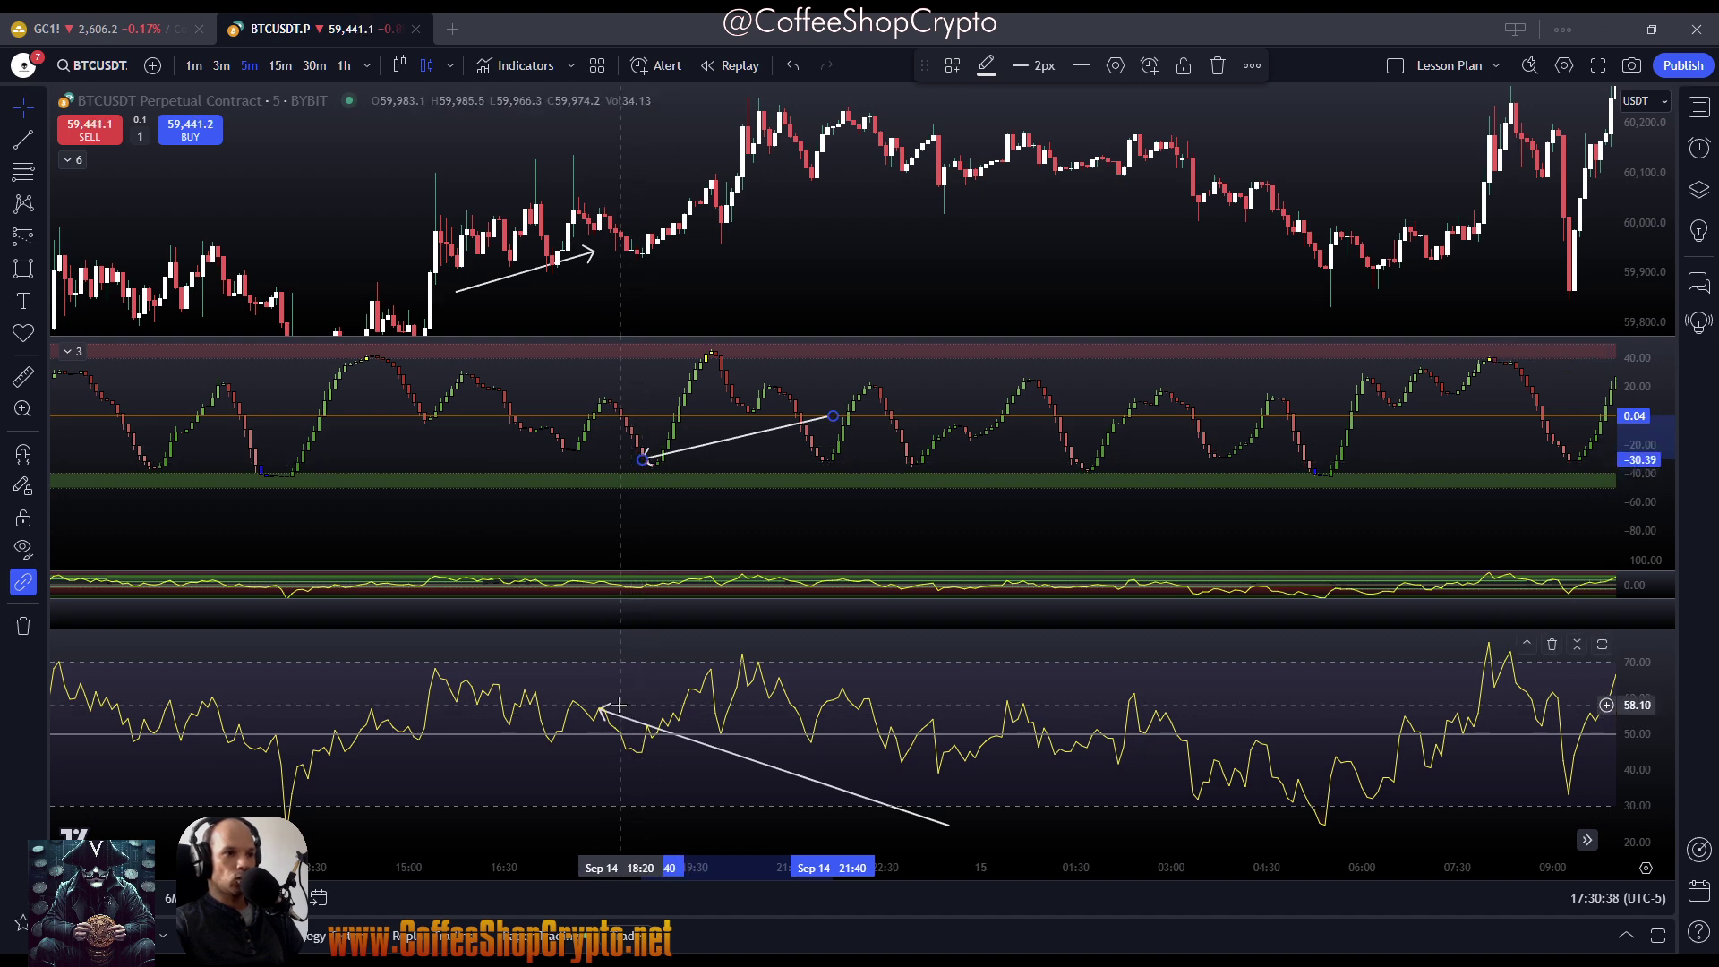
pyautogui.moveTo(604, 712); pyautogui.dragTo(611, 728)
pyautogui.click(643, 459)
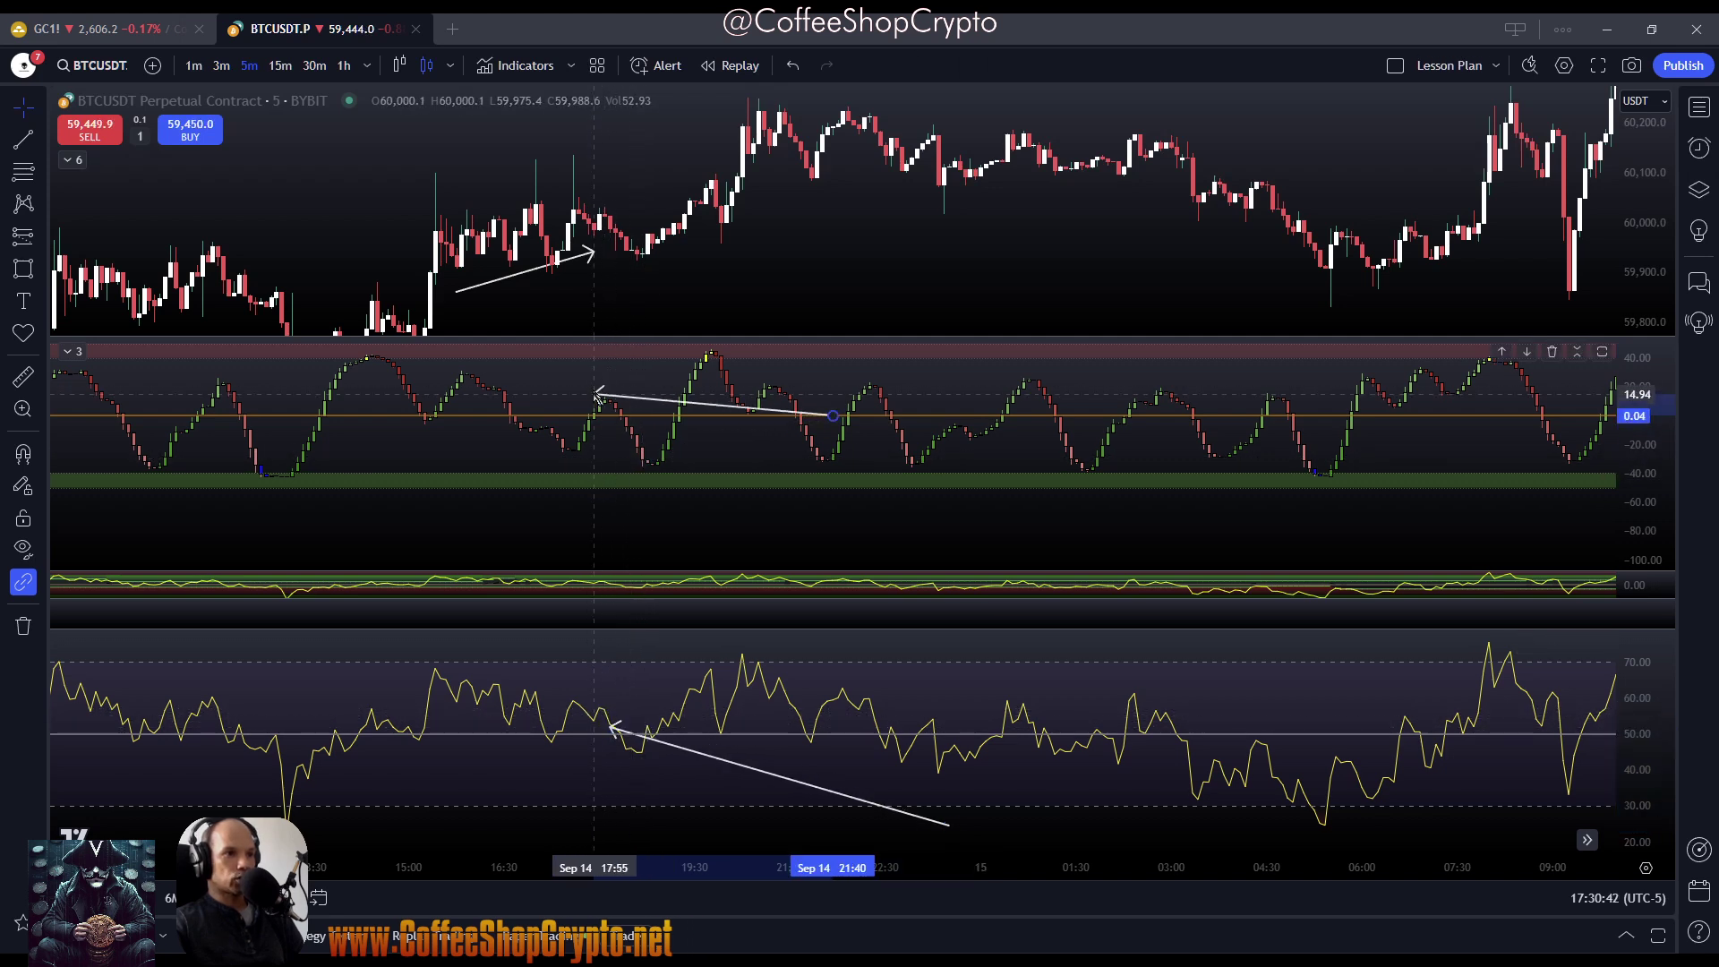
# Align the RSI arrow's tip near the 50 level and the Stocashi arrow's tip at about -25, both around Sep 14 18:45
pyautogui.moveTo(609, 726); pyautogui.dragTo(618, 725)
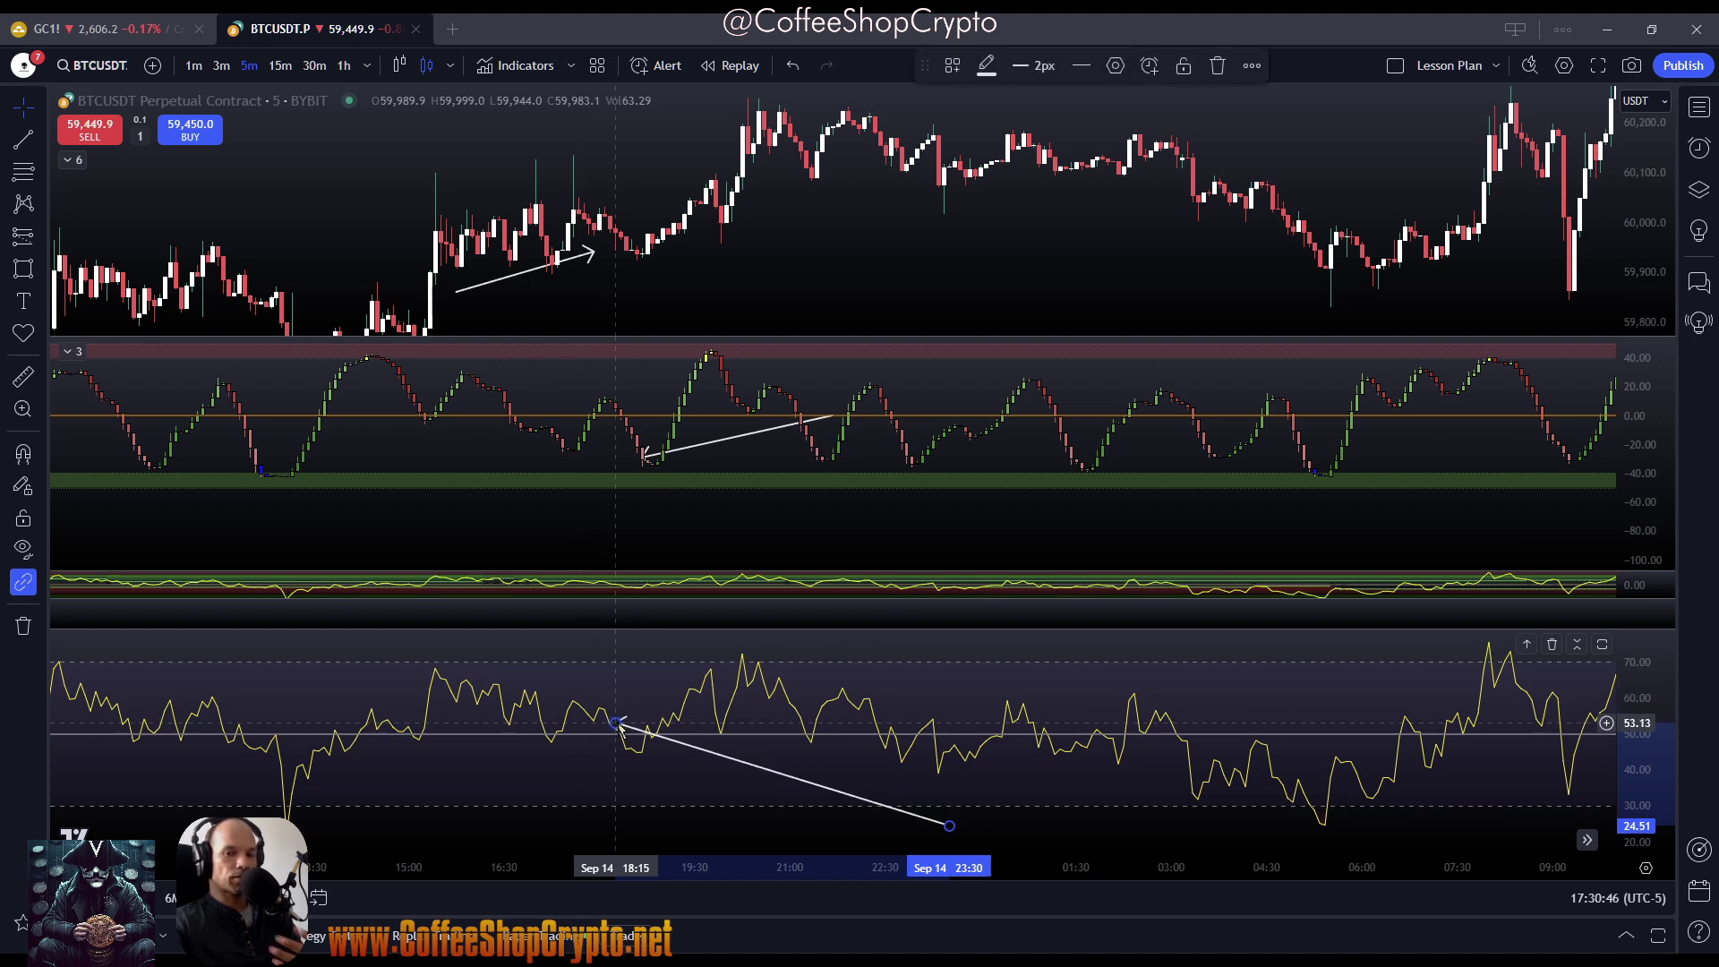
pyautogui.moveTo(619, 725)
pyautogui.mouseDown()
pyautogui.moveTo(603, 710)
pyautogui.moveTo(637, 756)
pyautogui.moveTo(651, 733)
pyautogui.mouseUp()
pyautogui.click(651, 458)
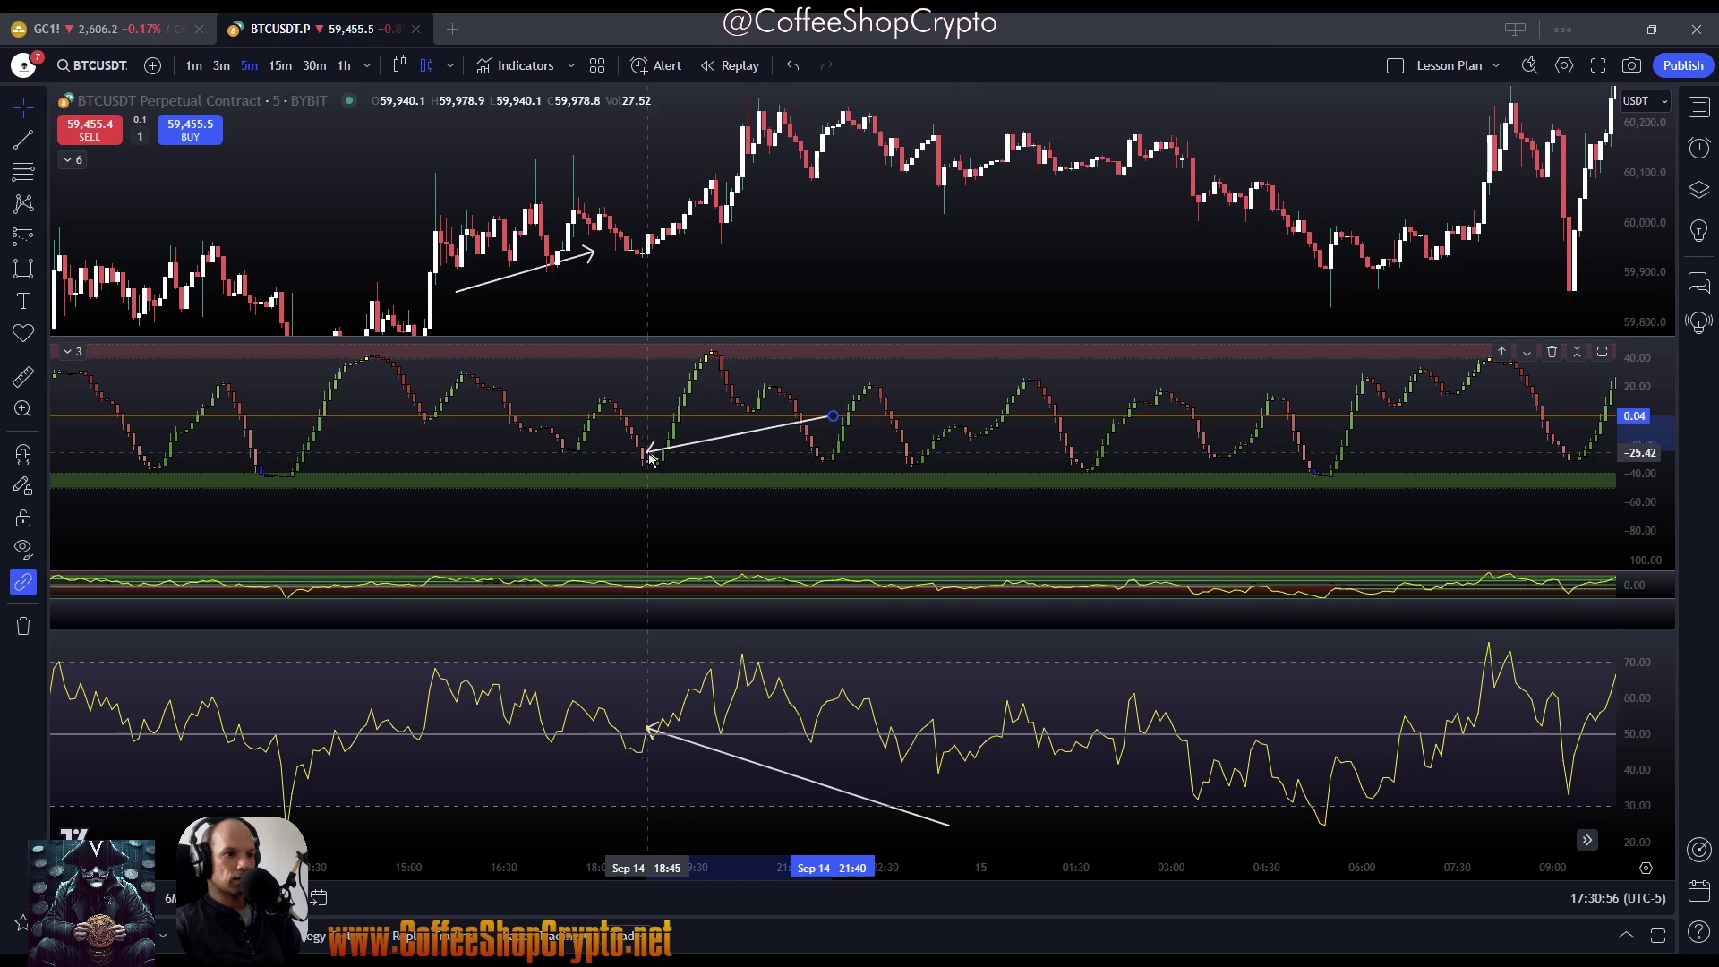
# Align the tips of the Stocashi, RSI and price arrows at Sep 14 19:00, at about -24, 55 and 59,984
pyautogui.moveTo(651, 459); pyautogui.dragTo(663, 465)
pyautogui.scroll(3, 673, 458)
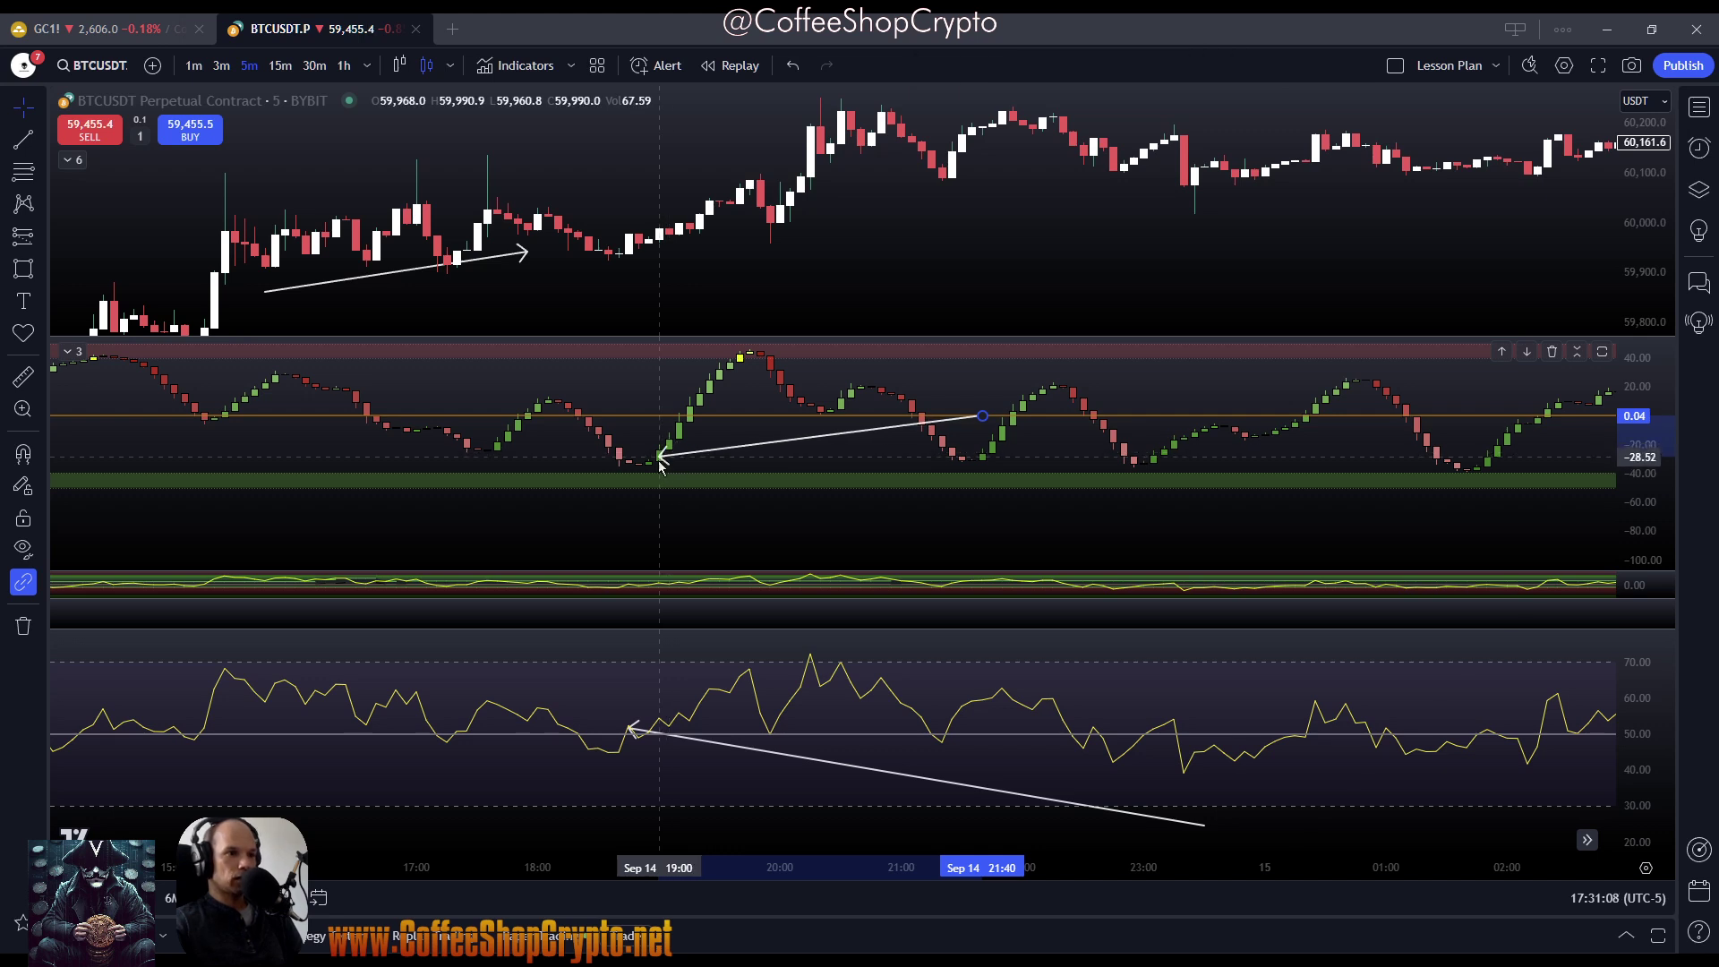
pyautogui.moveTo(660, 464)
pyautogui.mouseDown()
pyautogui.moveTo(589, 433)
pyautogui.moveTo(616, 467)
pyautogui.moveTo(661, 454)
pyautogui.mouseUp()
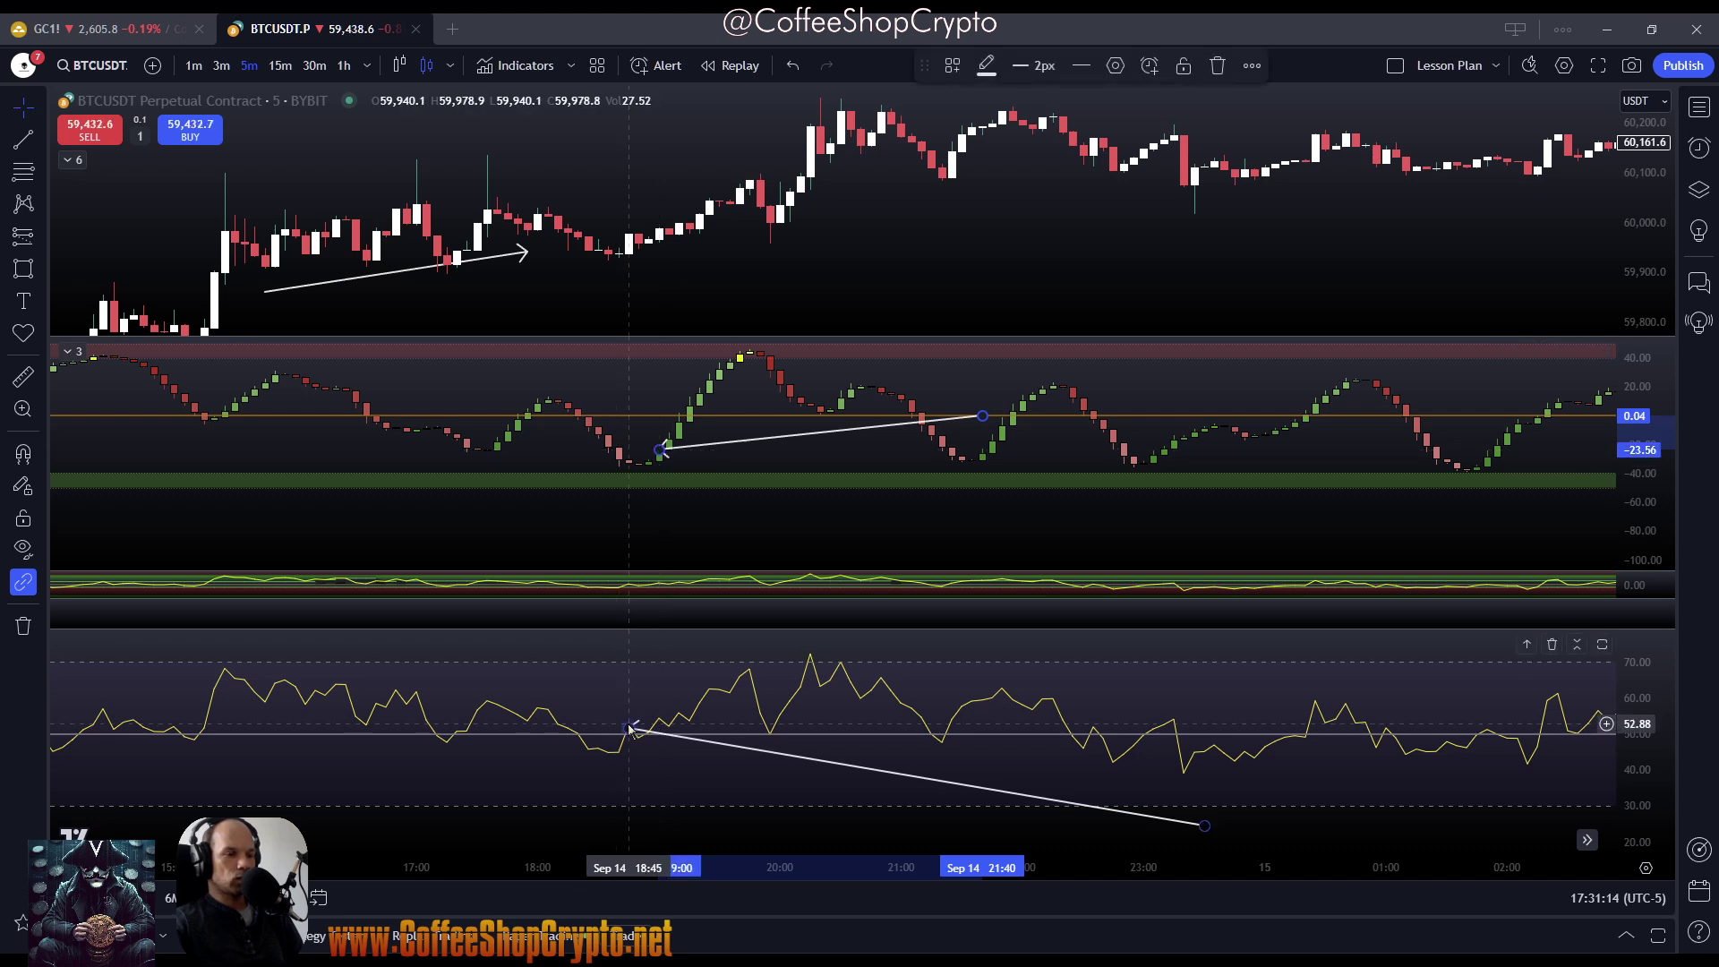
pyautogui.moveTo(630, 730); pyautogui.dragTo(662, 725)
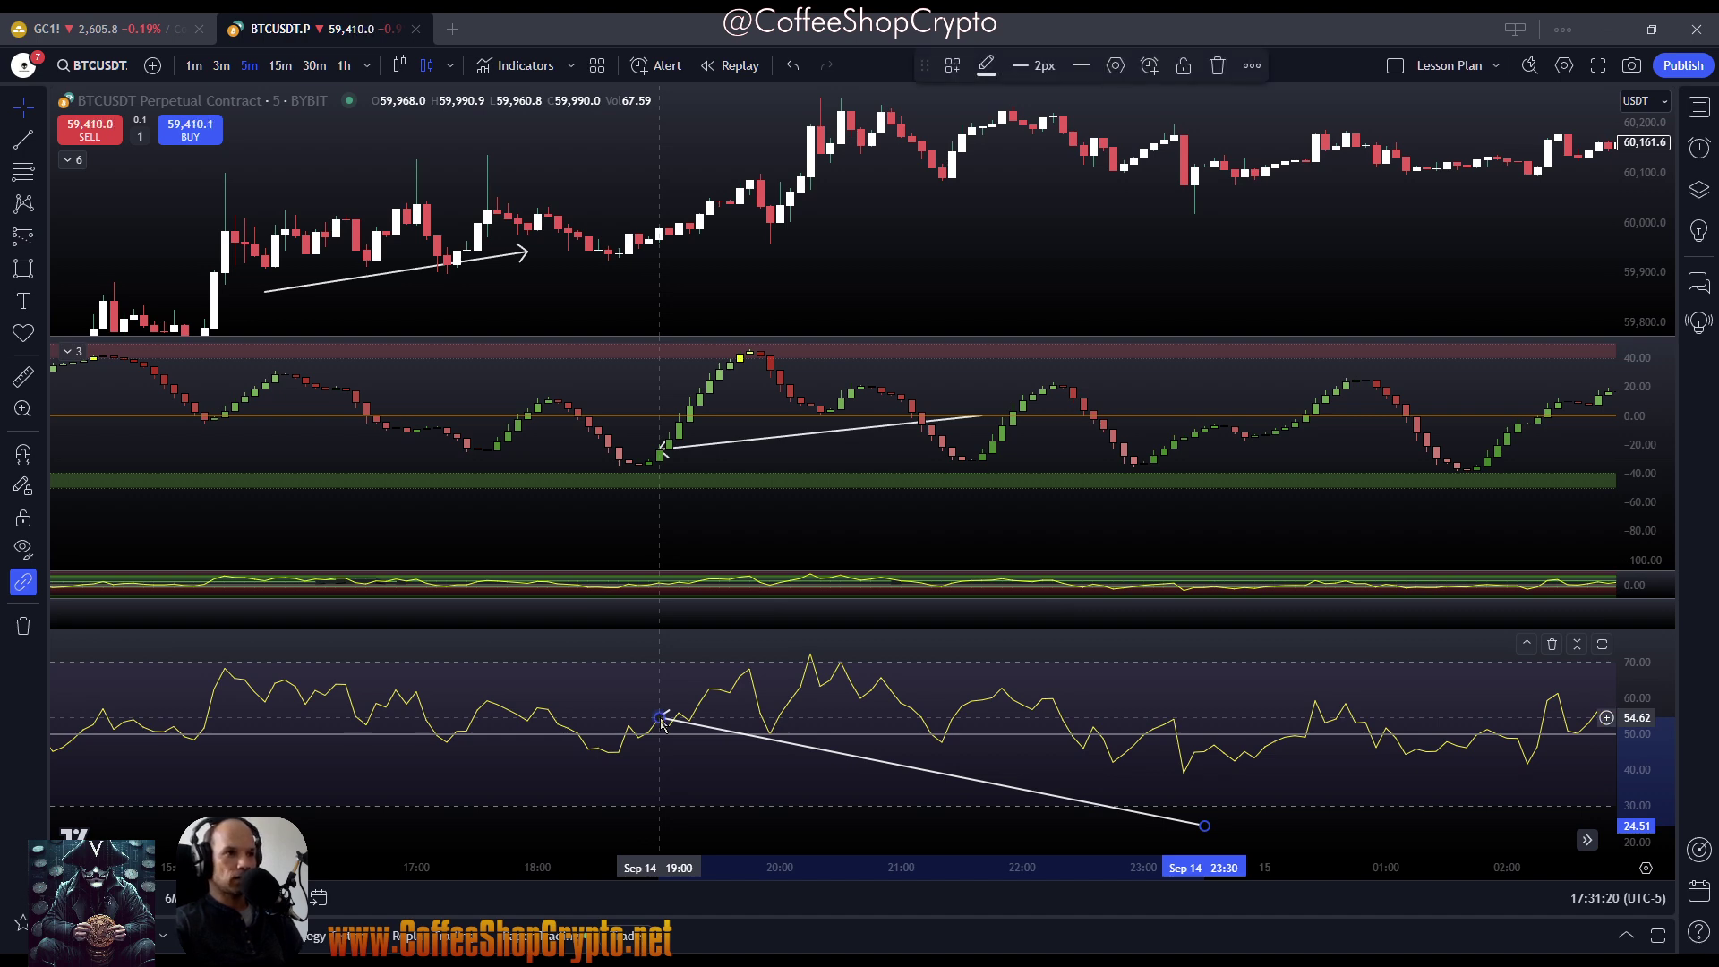
pyautogui.click(527, 253)
pyautogui.moveTo(527, 253); pyautogui.dragTo(659, 232)
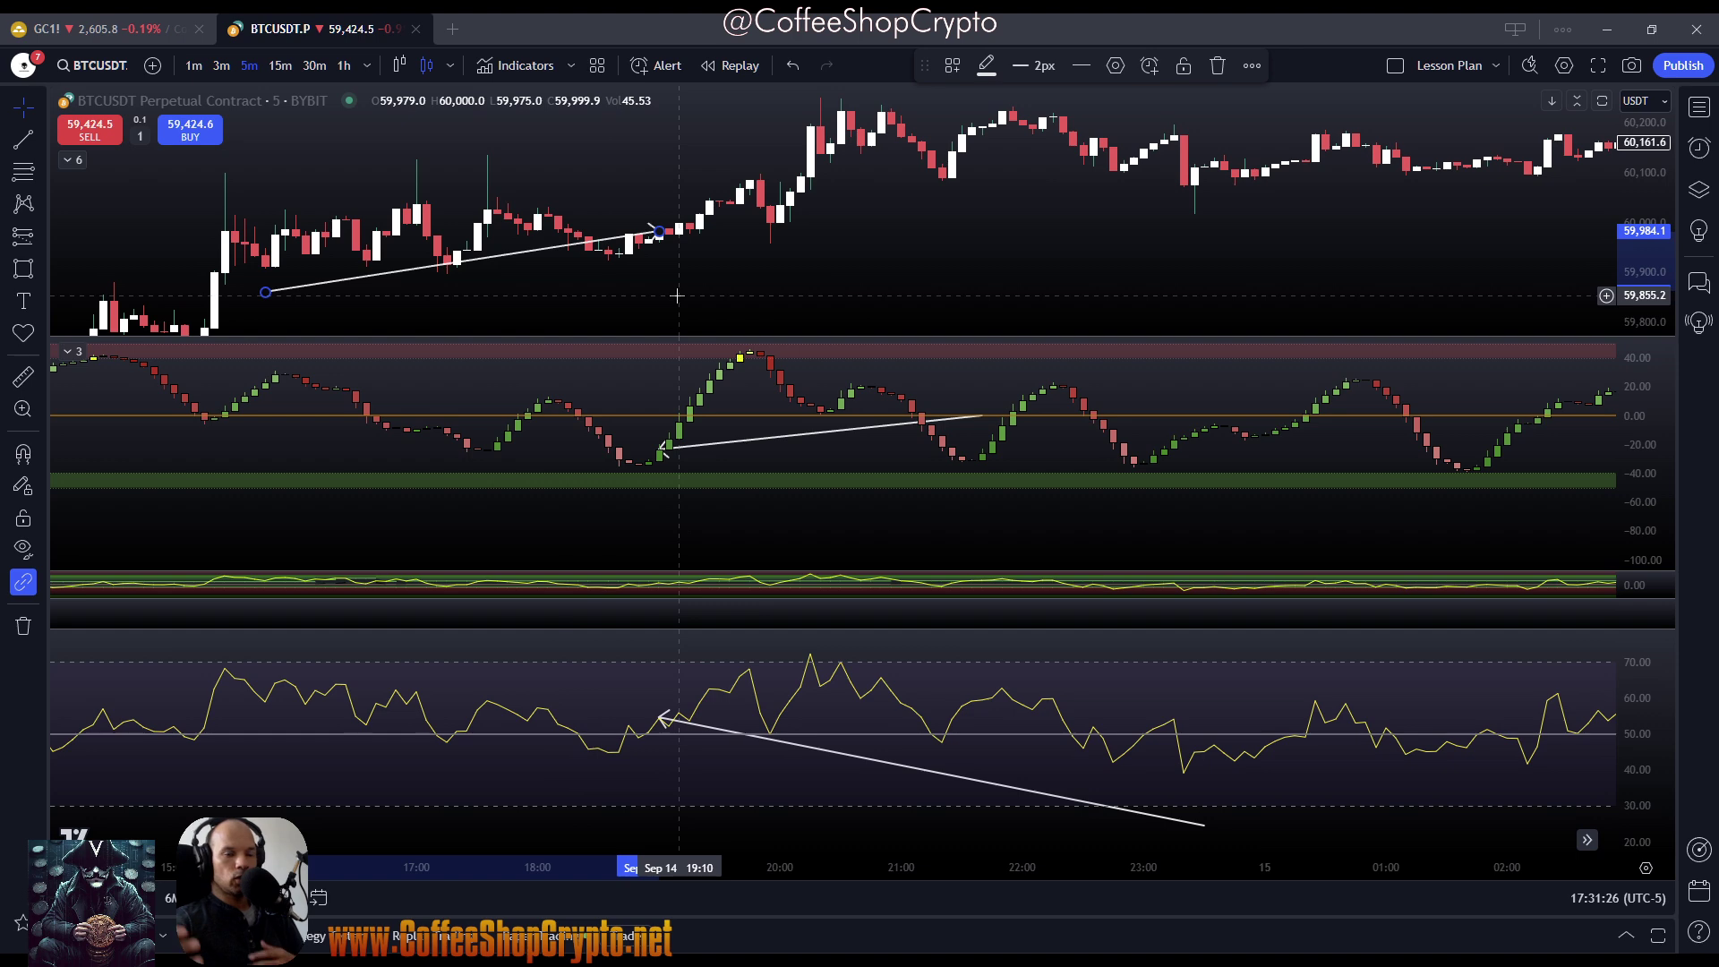
# Place a long position at the price arrow's tip from Sep 14 19:00 with target 60,132.8 and stop 59,930.4, and delete it
pyautogui.click(72, 160)
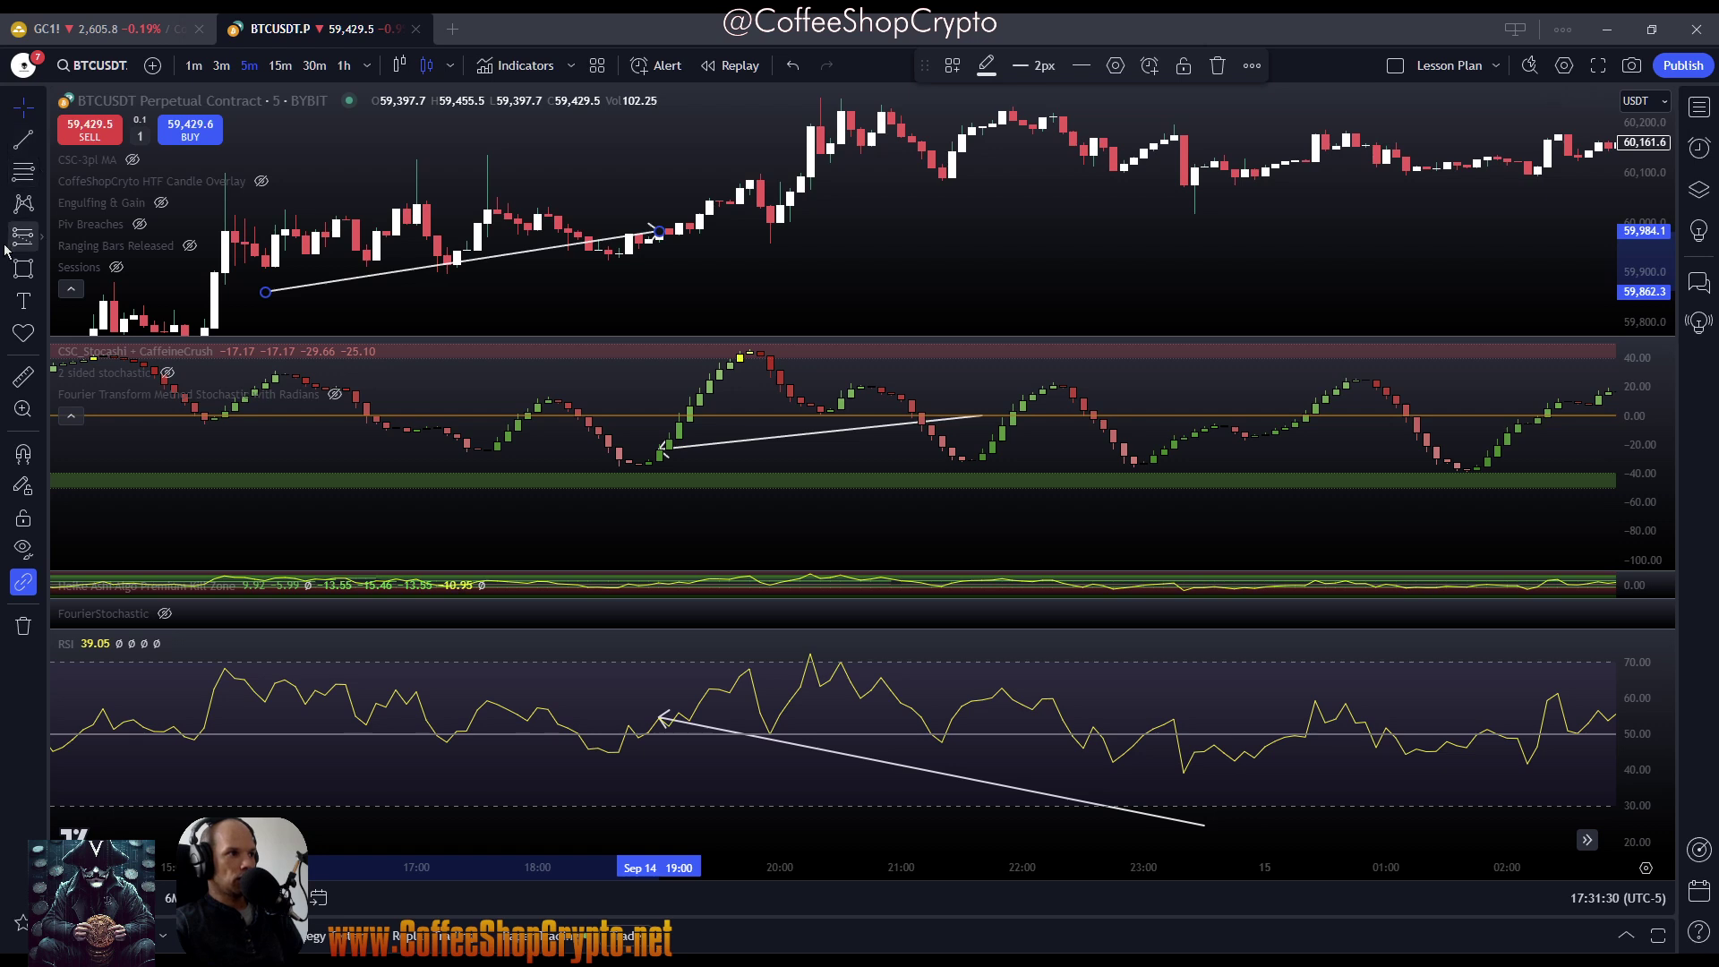
pyautogui.click(41, 237)
pyautogui.click(134, 253)
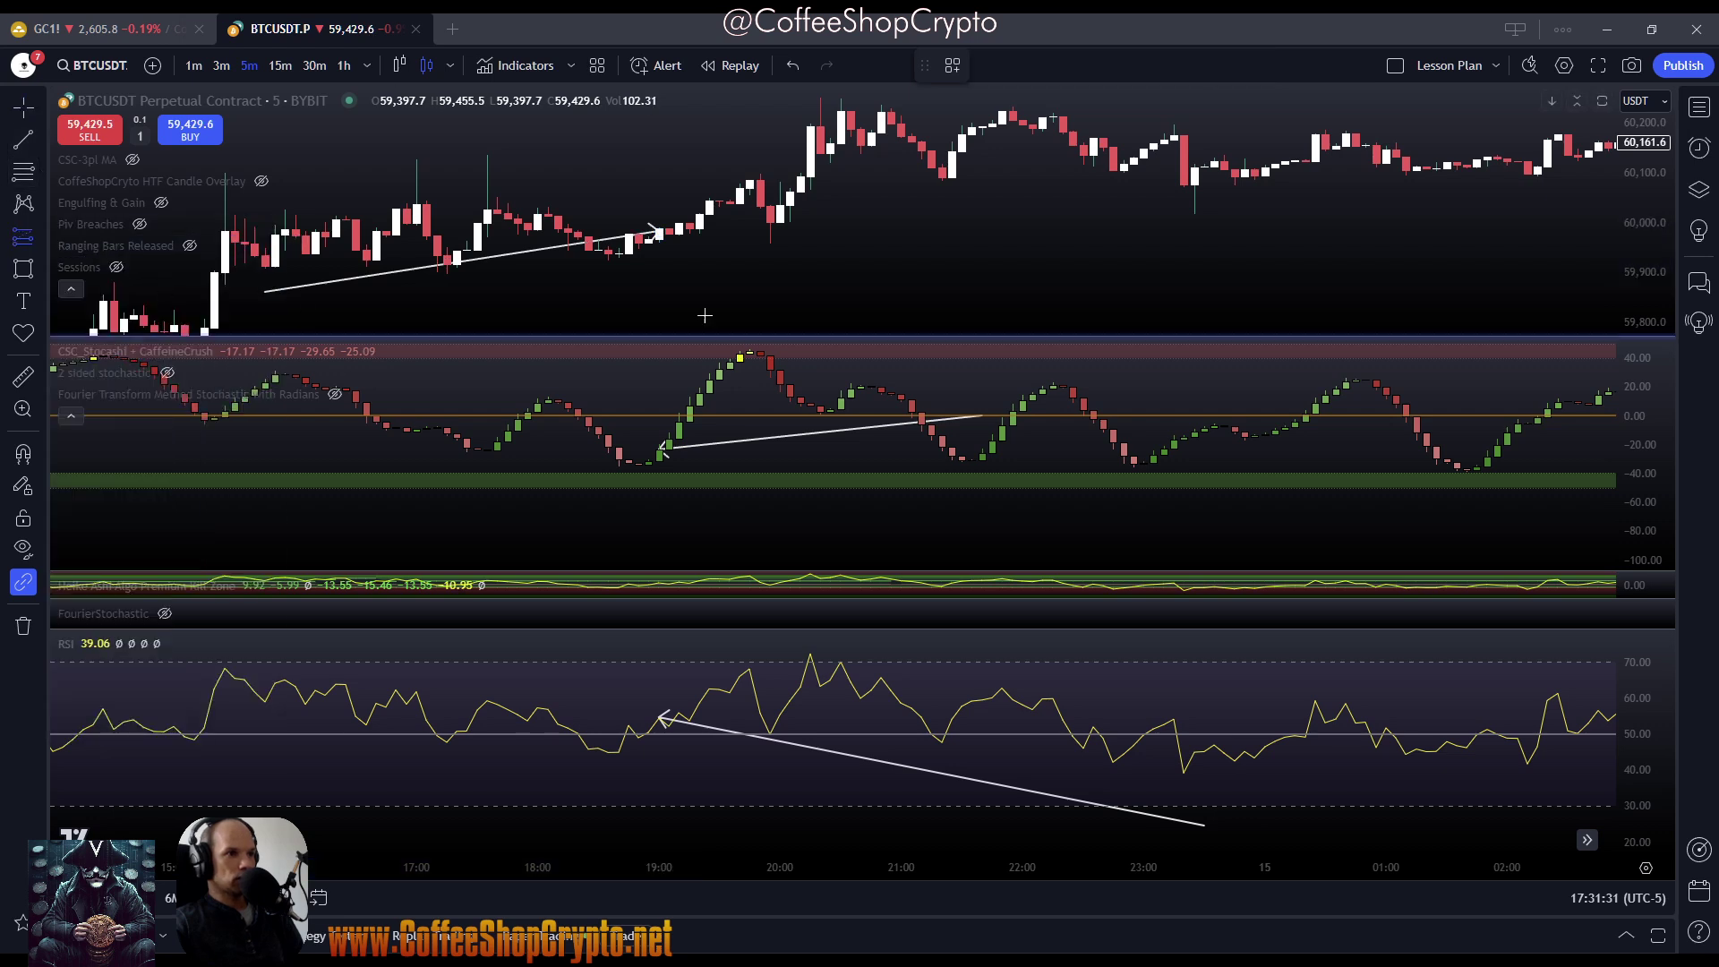
pyautogui.click(656, 231)
pyautogui.moveTo(658, 291); pyautogui.dragTo(659, 257)
pyautogui.click(654, 292)
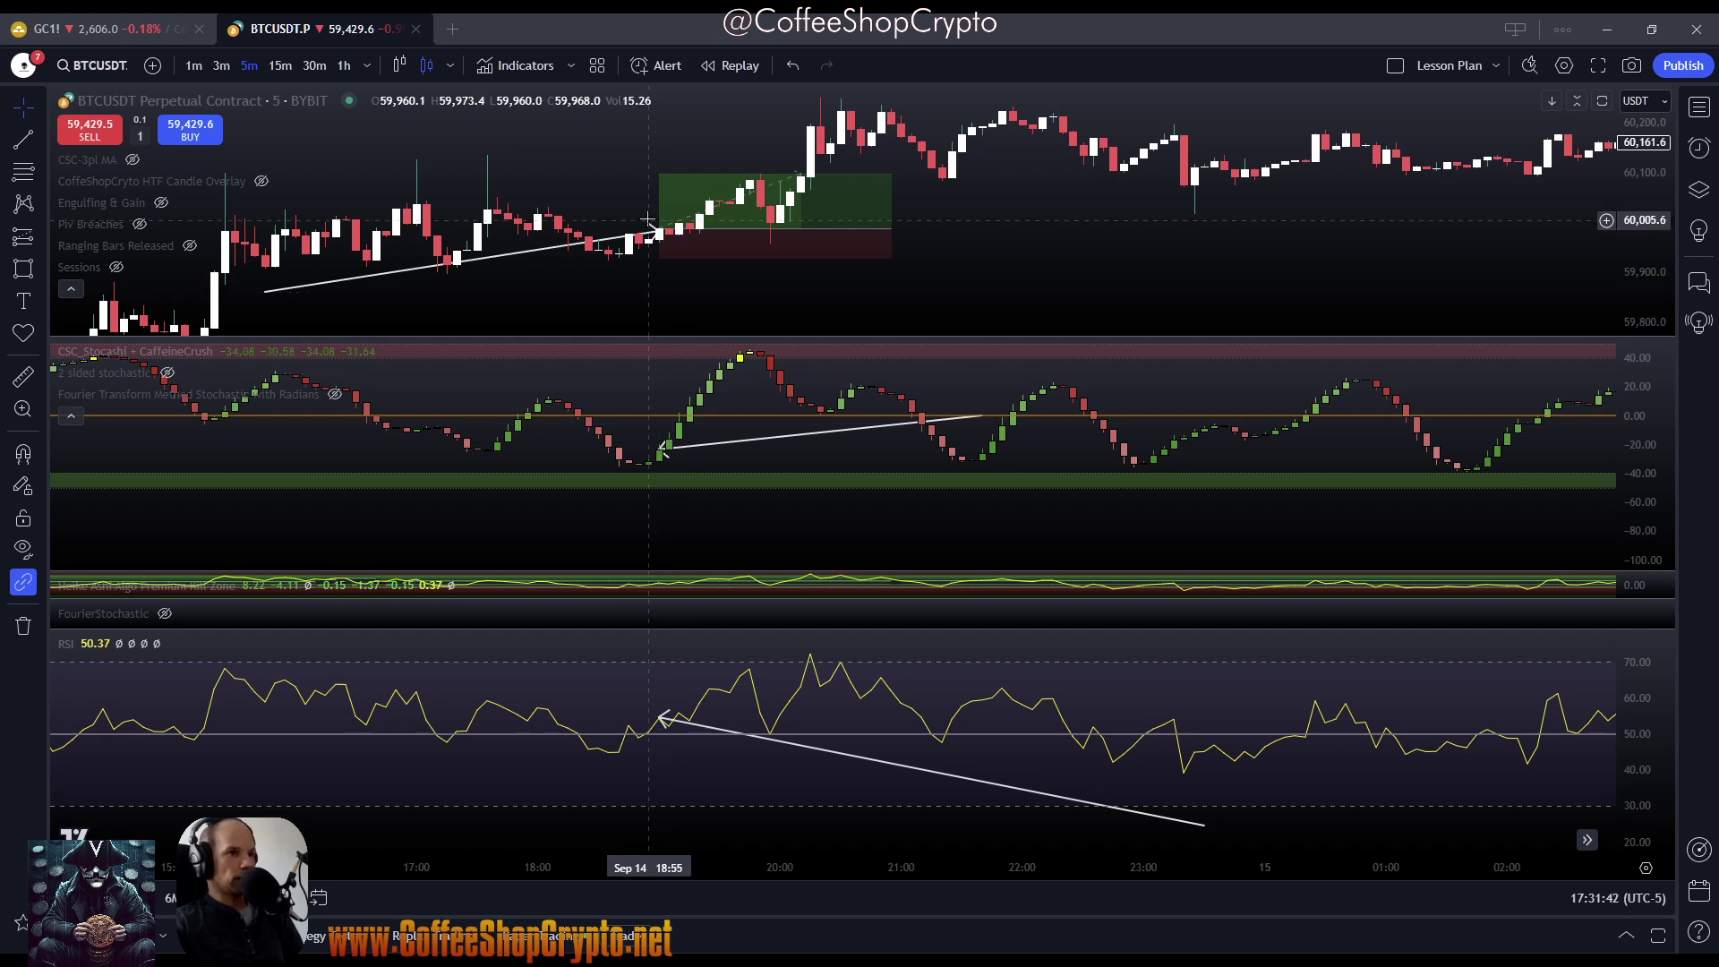
pyautogui.click(656, 174)
pyautogui.moveTo(656, 173); pyautogui.dragTo(656, 158)
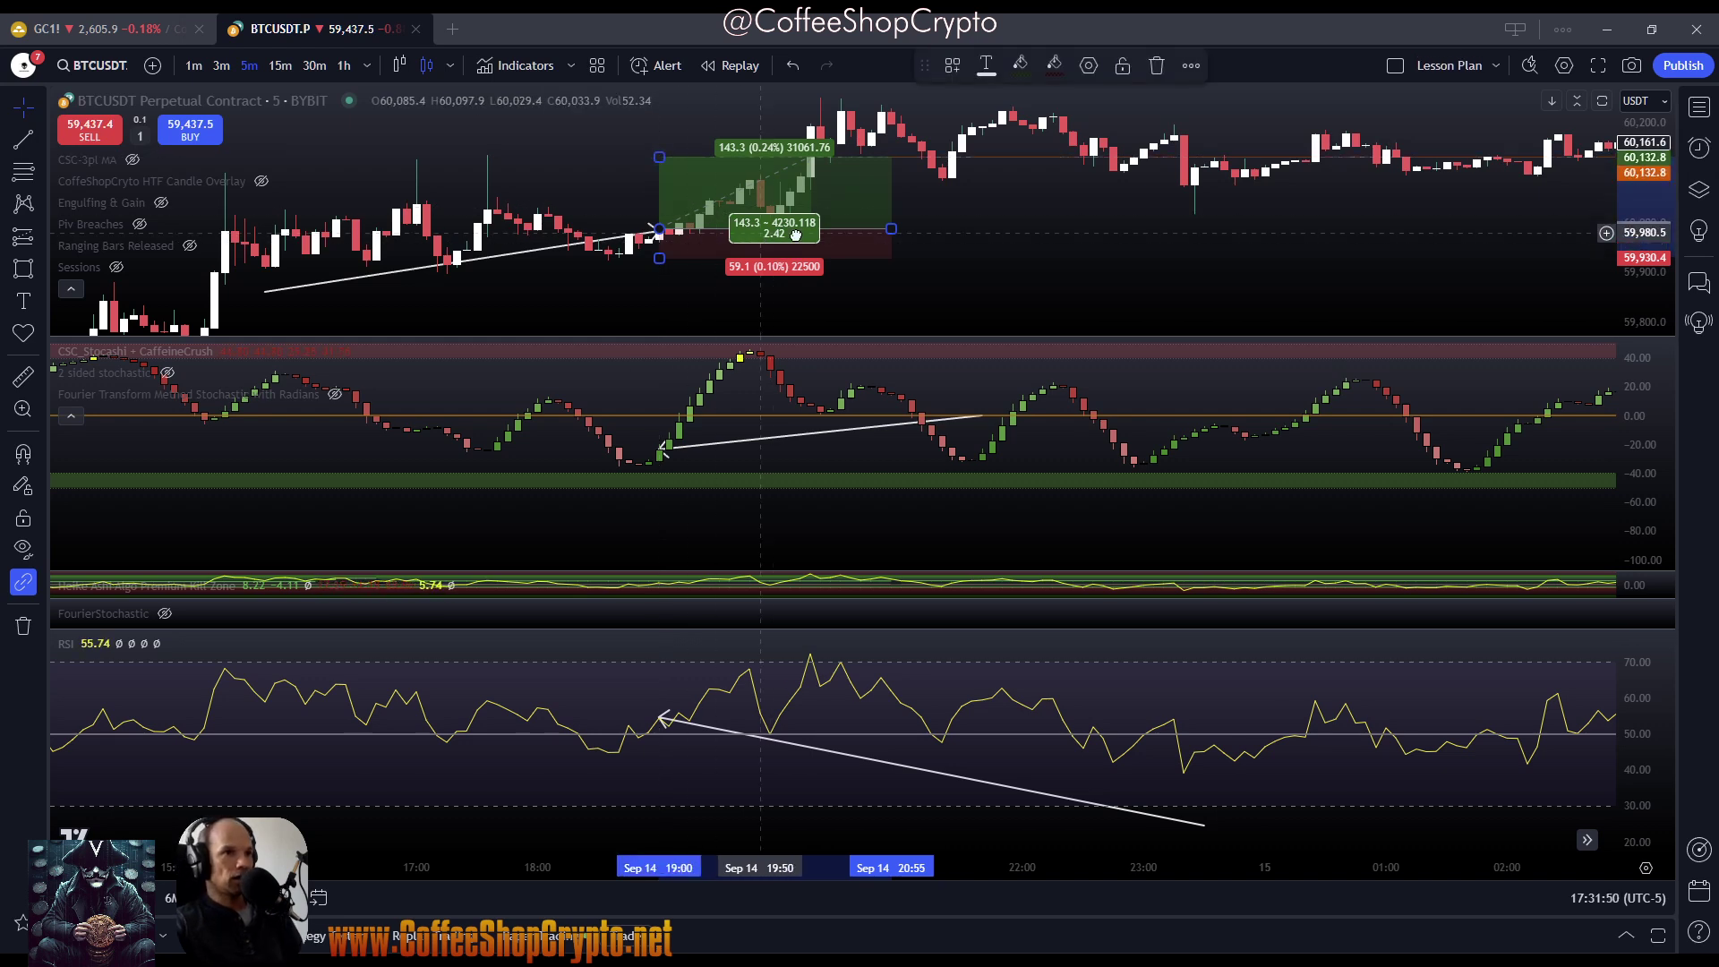
pyautogui.moveTo(767, 242); pyautogui.dragTo(1038, 278)
pyautogui.press('Delete')
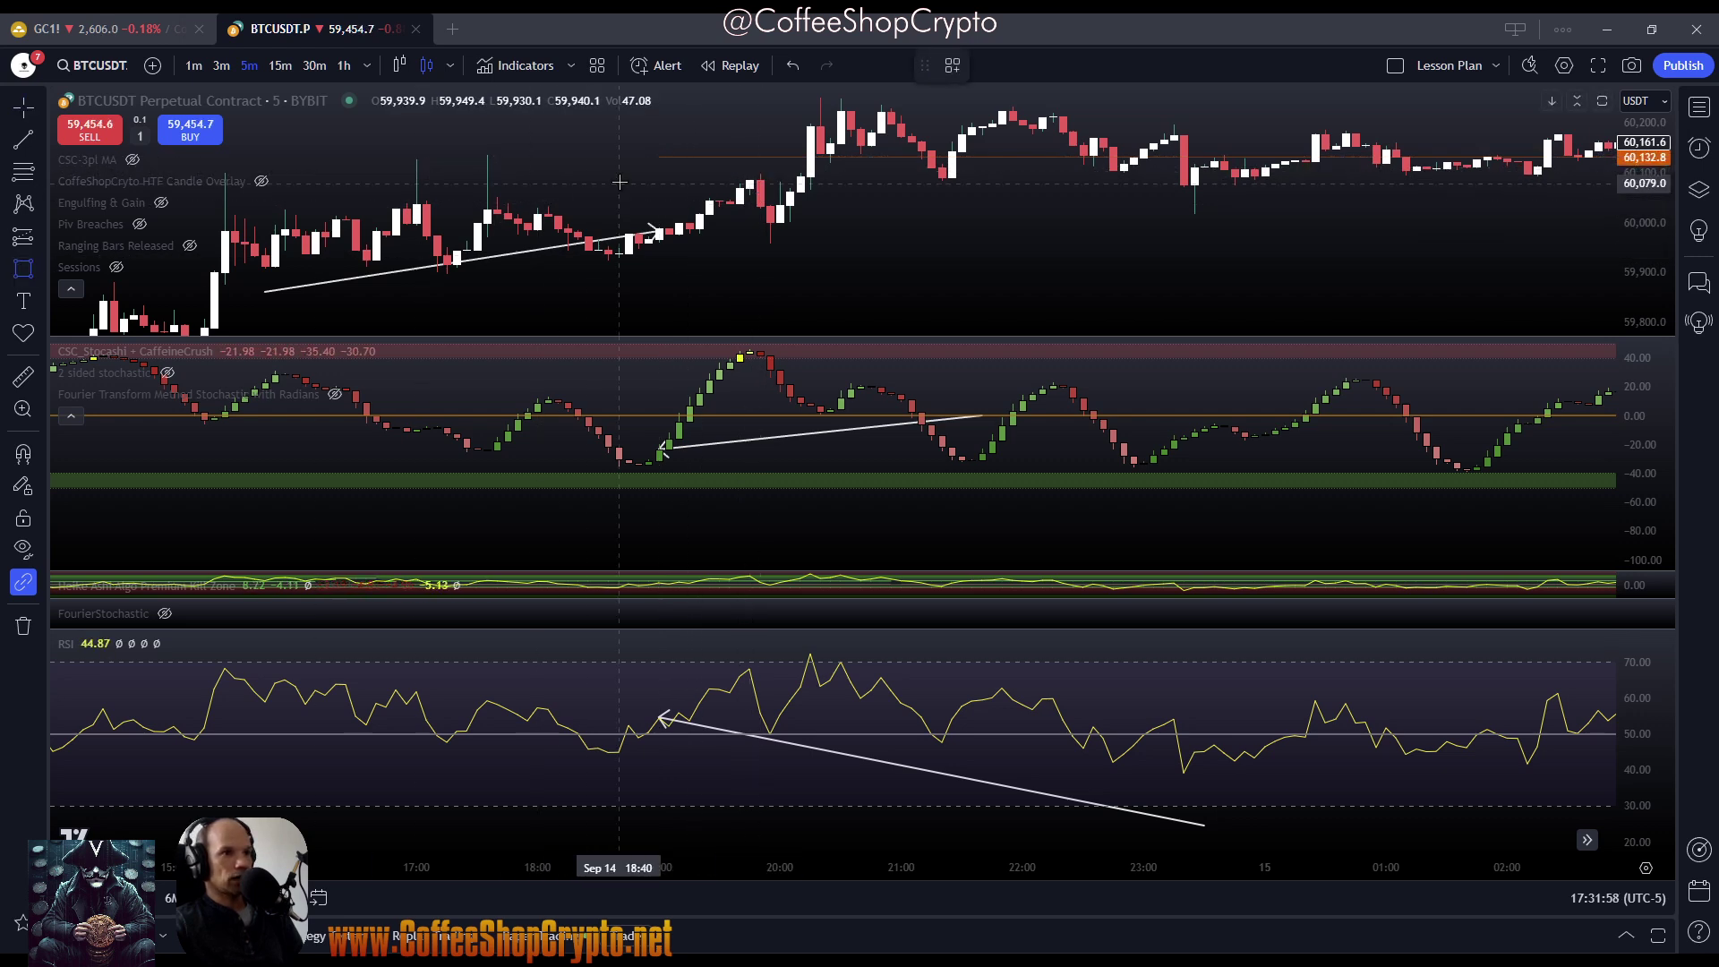
# Draw a rectangle from Sep 14 19:00 to 20:00 between 60,132.8 and about 60,086, and extend it to the right
pyautogui.click(659, 158)
pyautogui.click(780, 174)
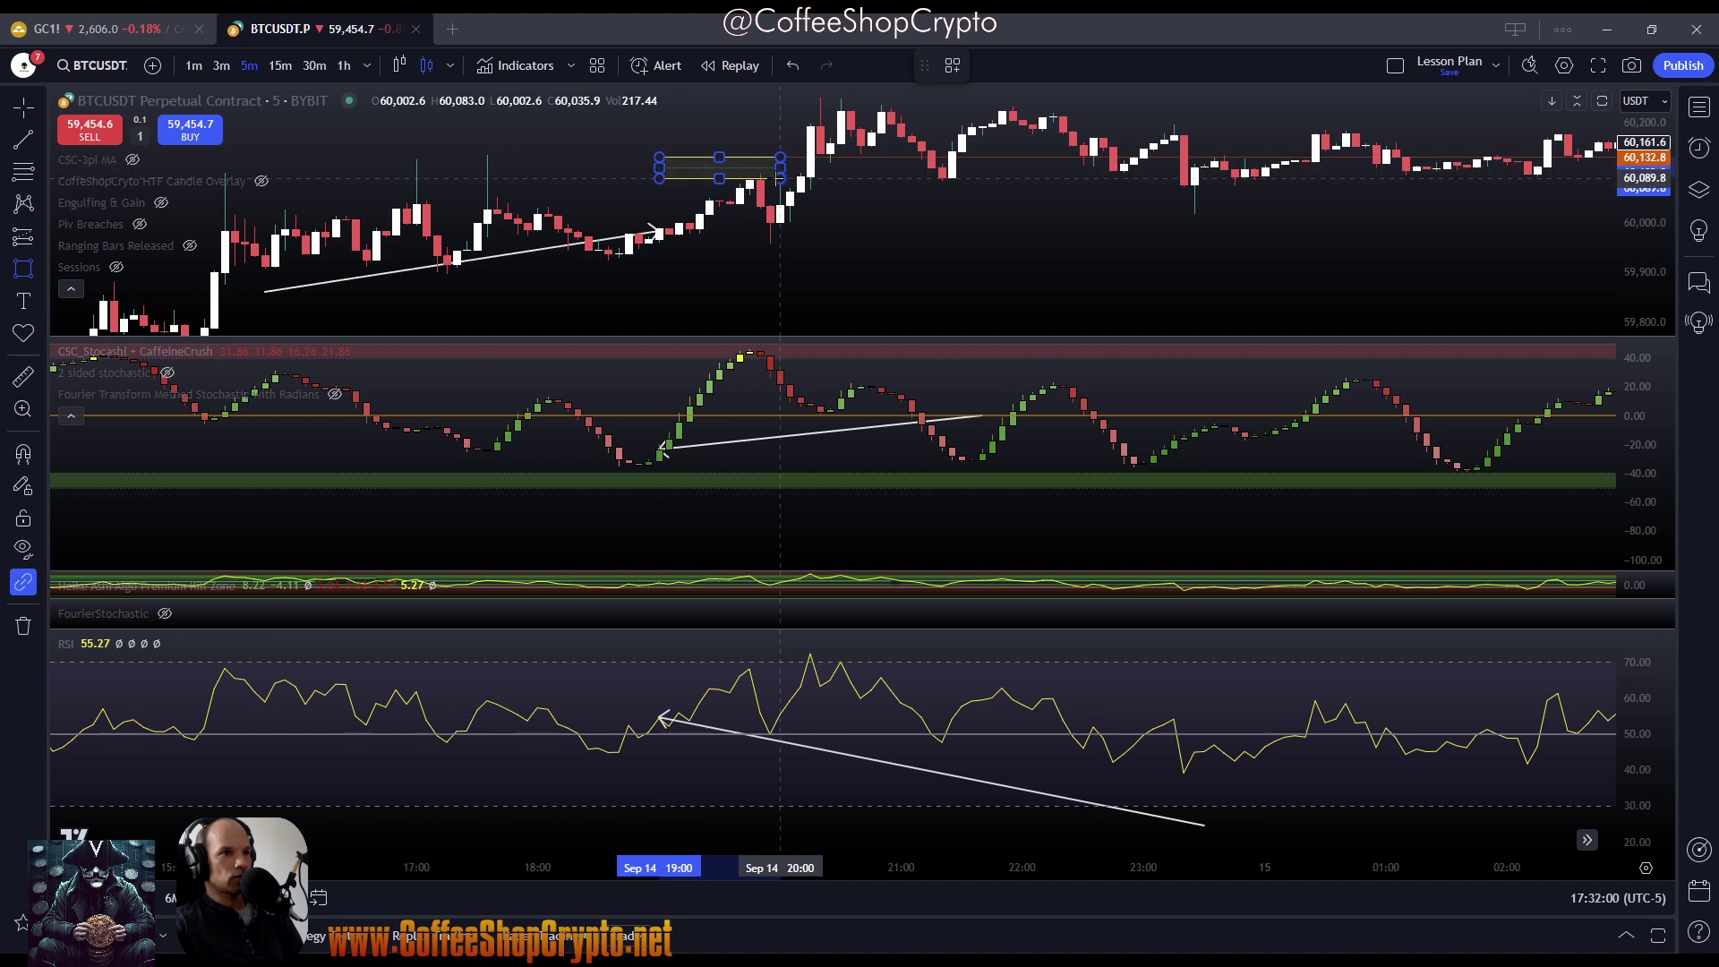
pyautogui.doubleClick(777, 168)
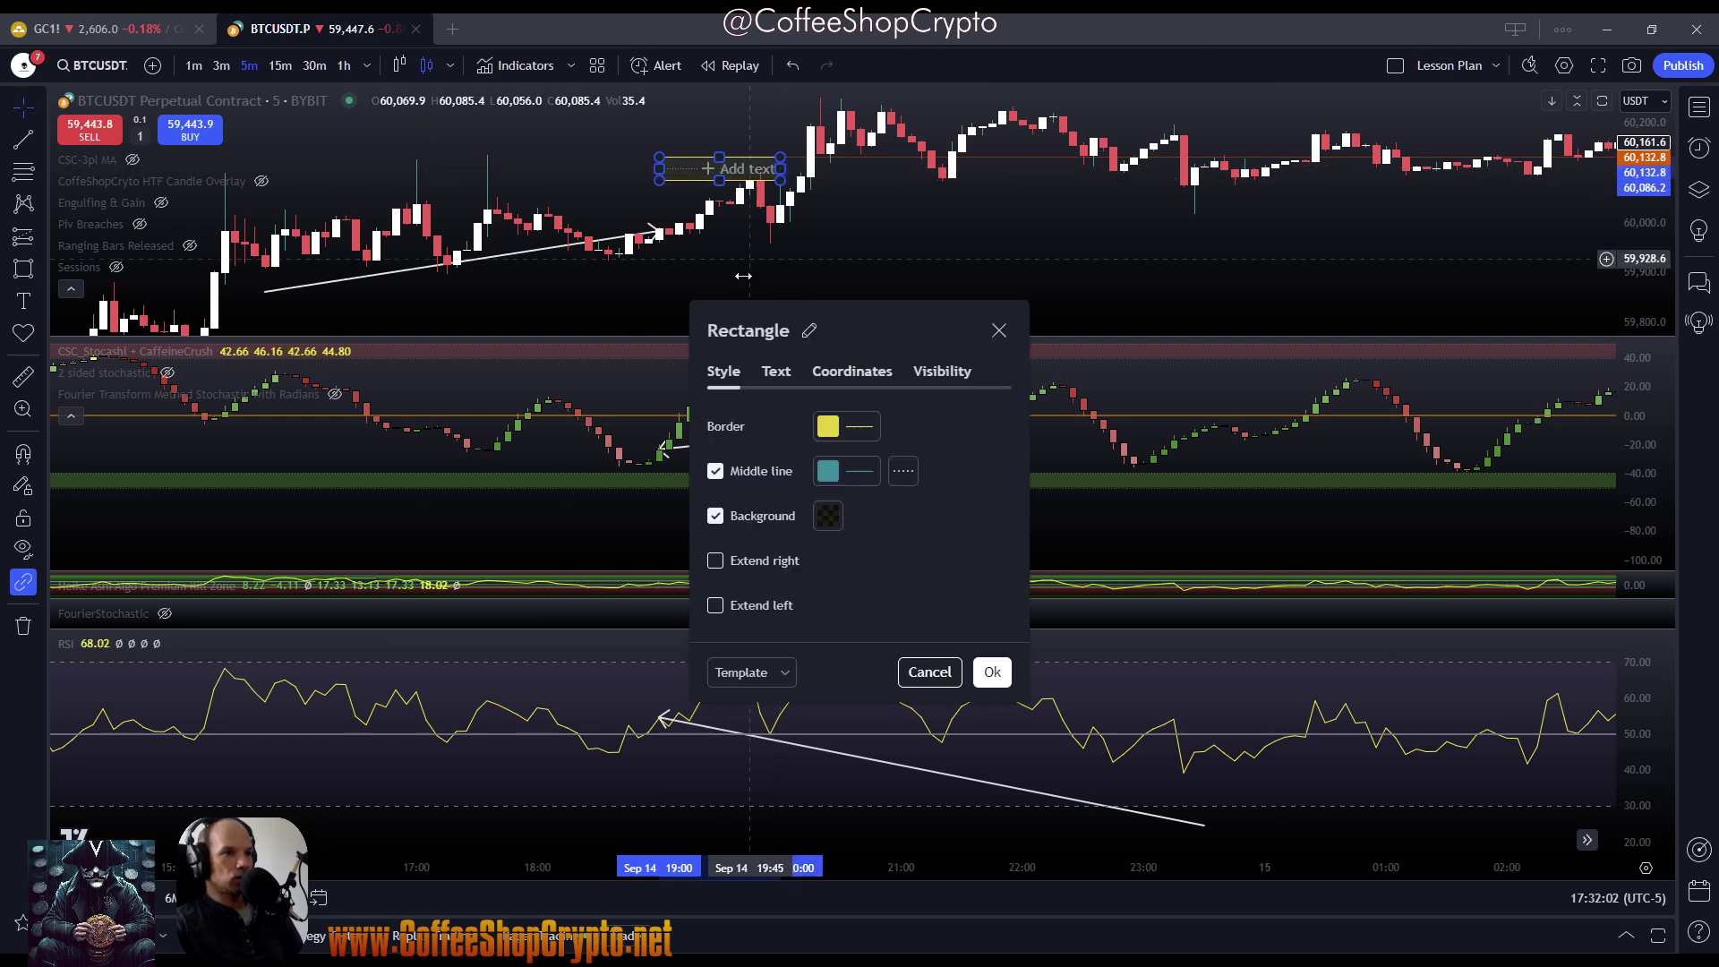
pyautogui.click(715, 560)
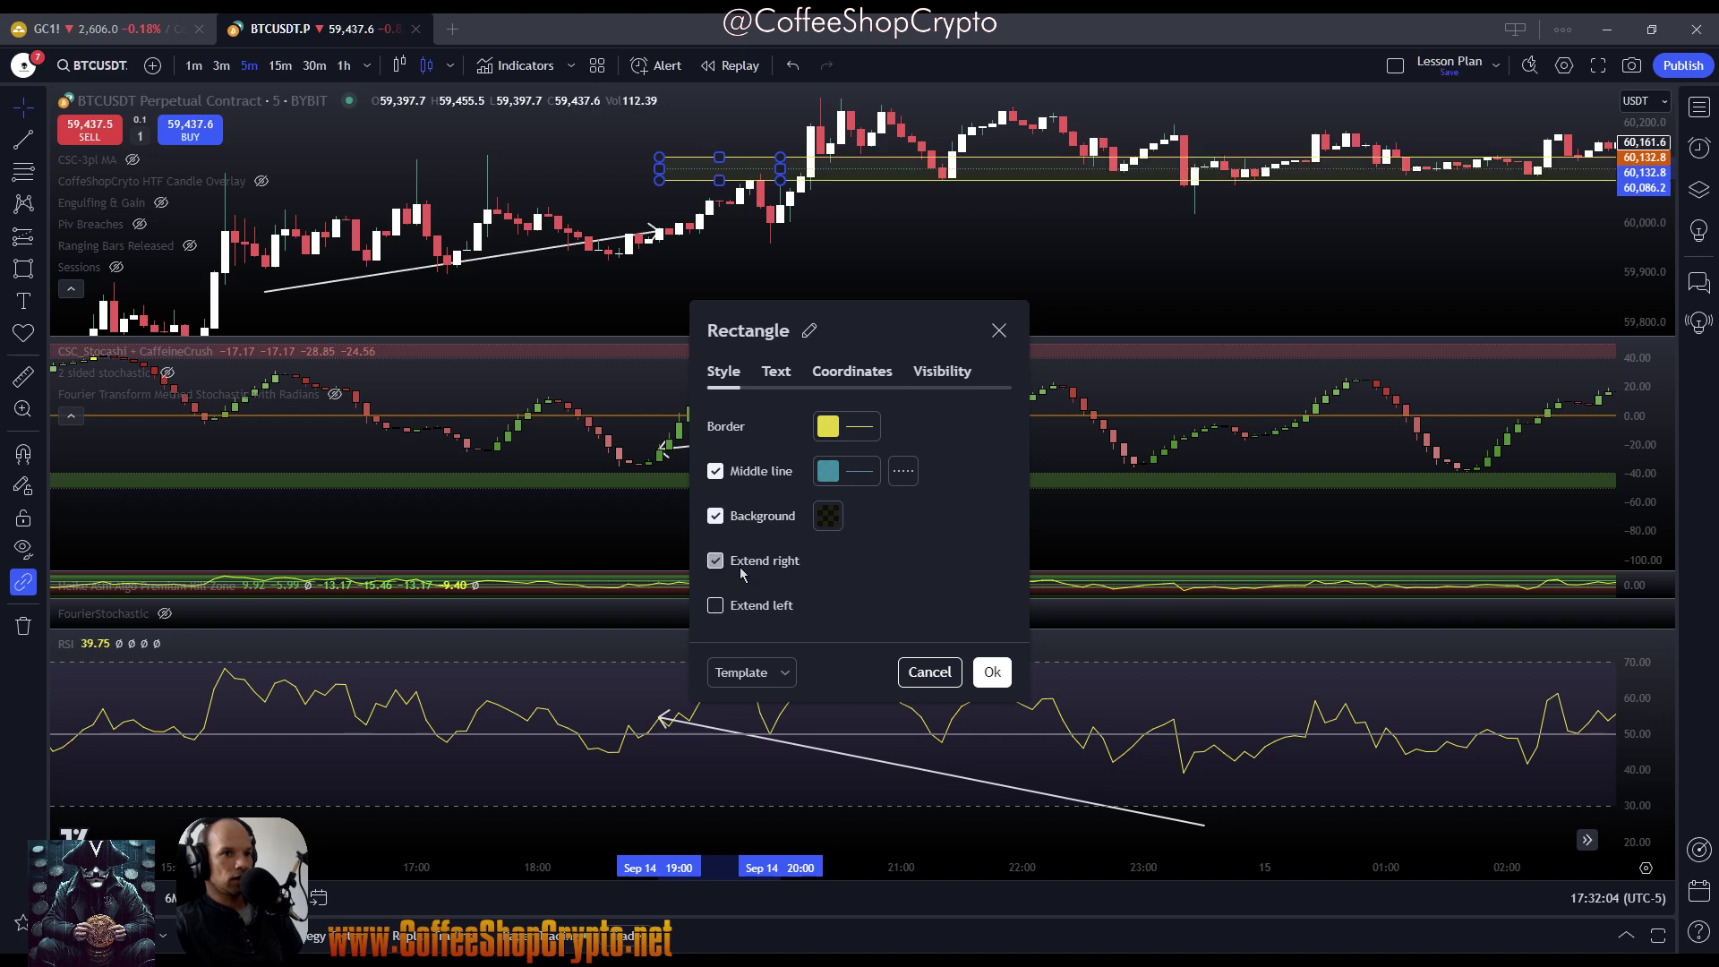
pyautogui.click(991, 672)
# Examine how price behaves around the extended rectangle in the maximized price pane, and restore the indicator panes
pyautogui.doubleClick(989, 318)
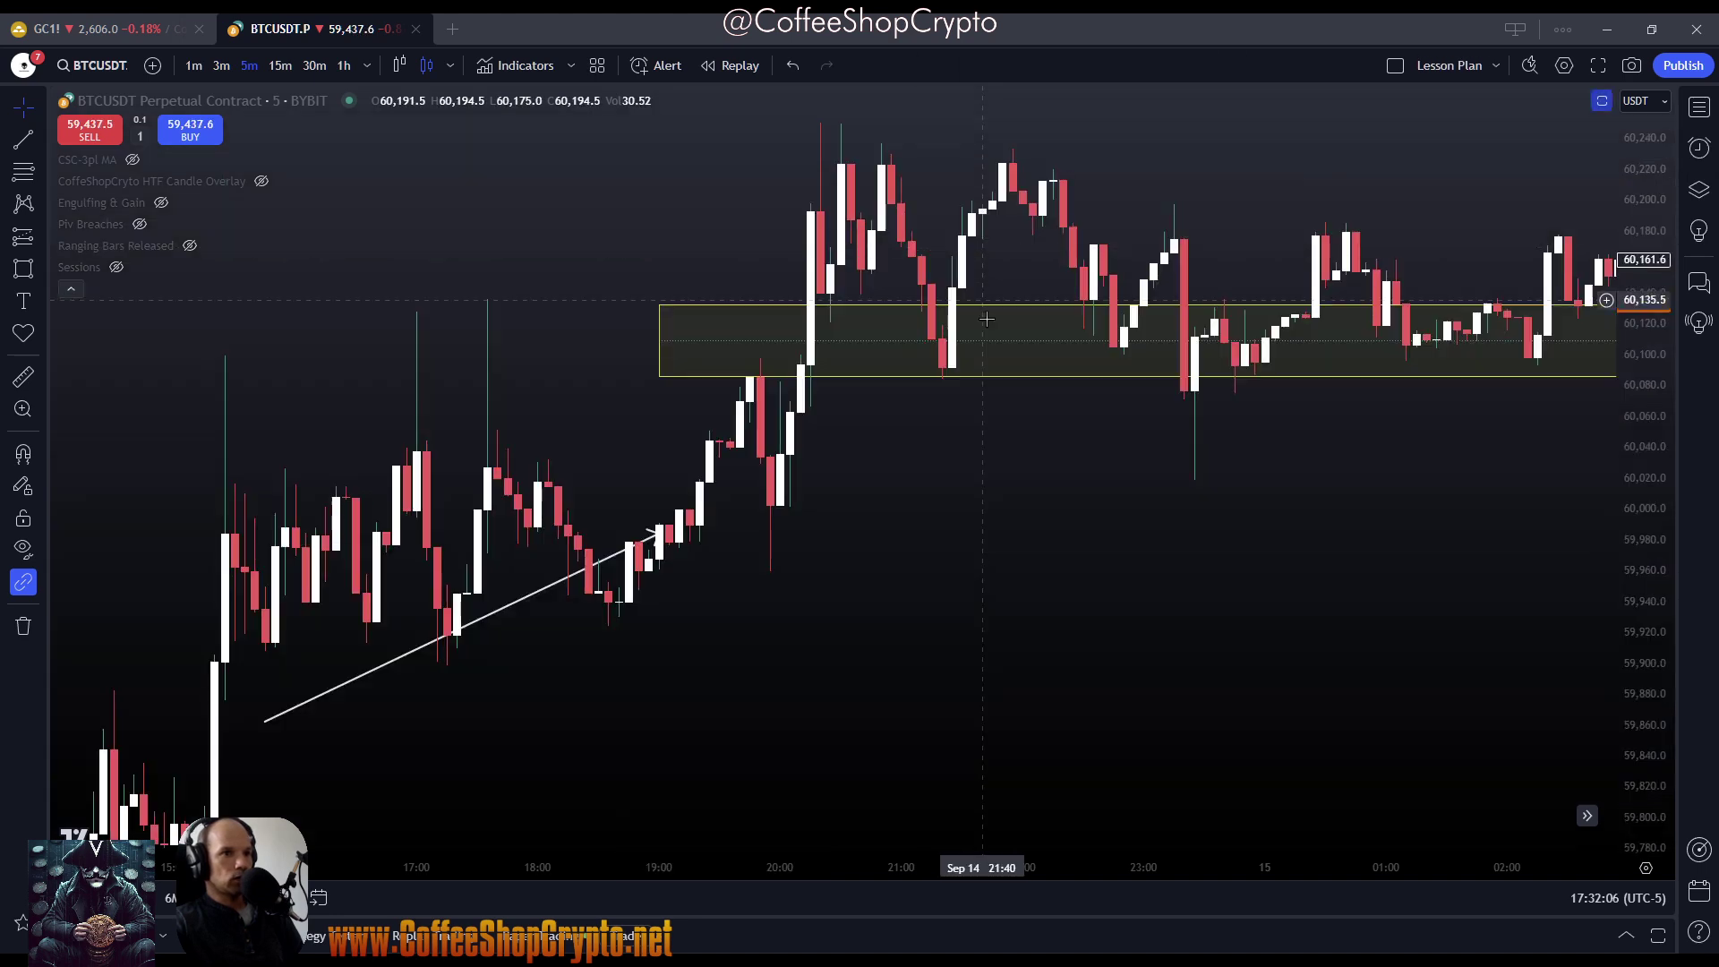
pyautogui.moveTo(889, 463); pyautogui.dragTo(800, 507)
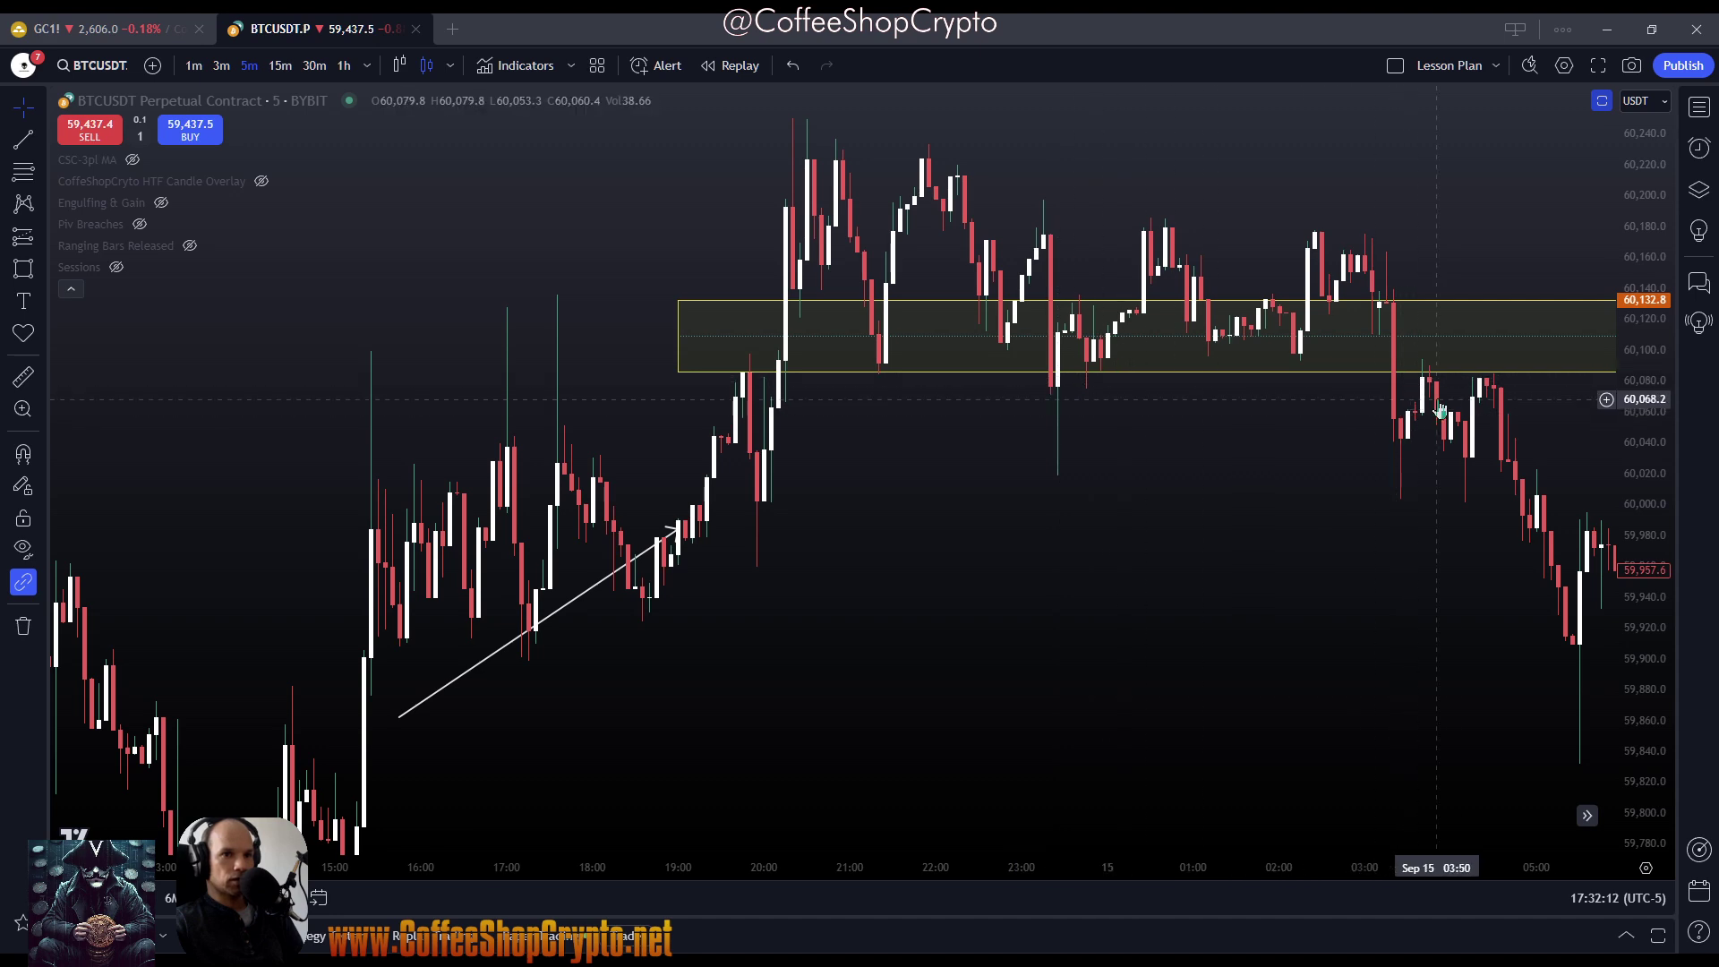
pyautogui.doubleClick(1128, 558)
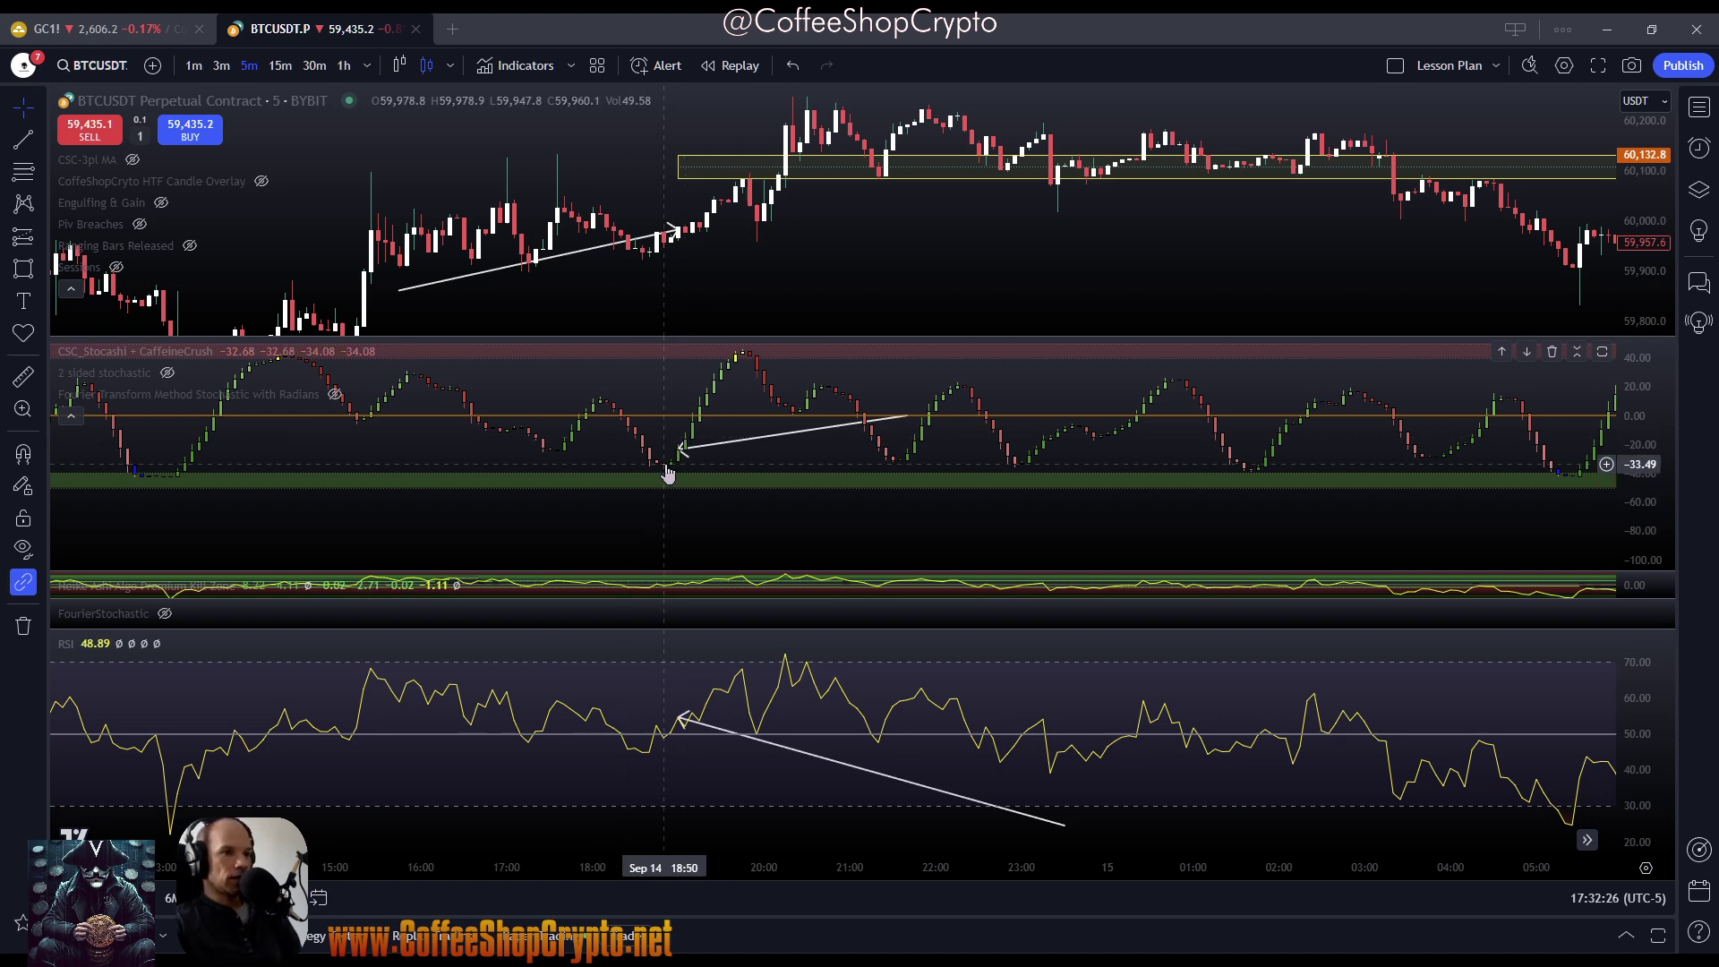
# Circle the Stocashi lows near Sep 14 17:40 and 19:00 and the matching RSI points with the brush, and undo all marks
pyautogui.click(46, 271)
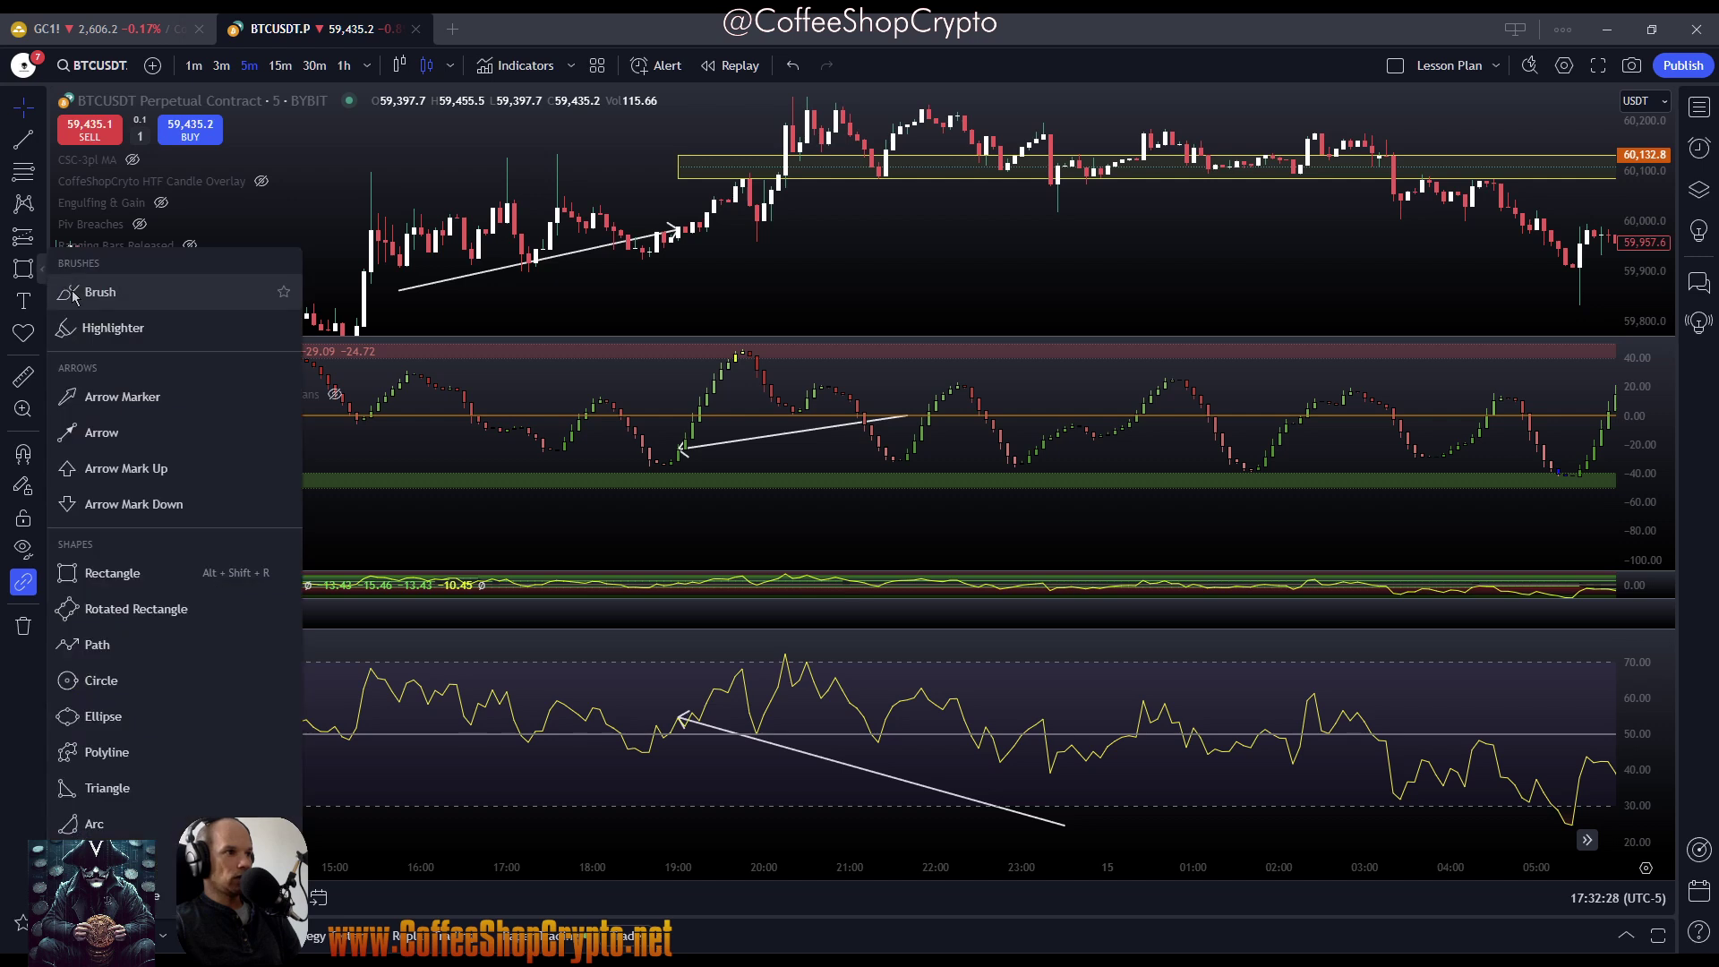
pyautogui.click(82, 292)
pyautogui.moveTo(687, 448); pyautogui.dragTo(690, 450)
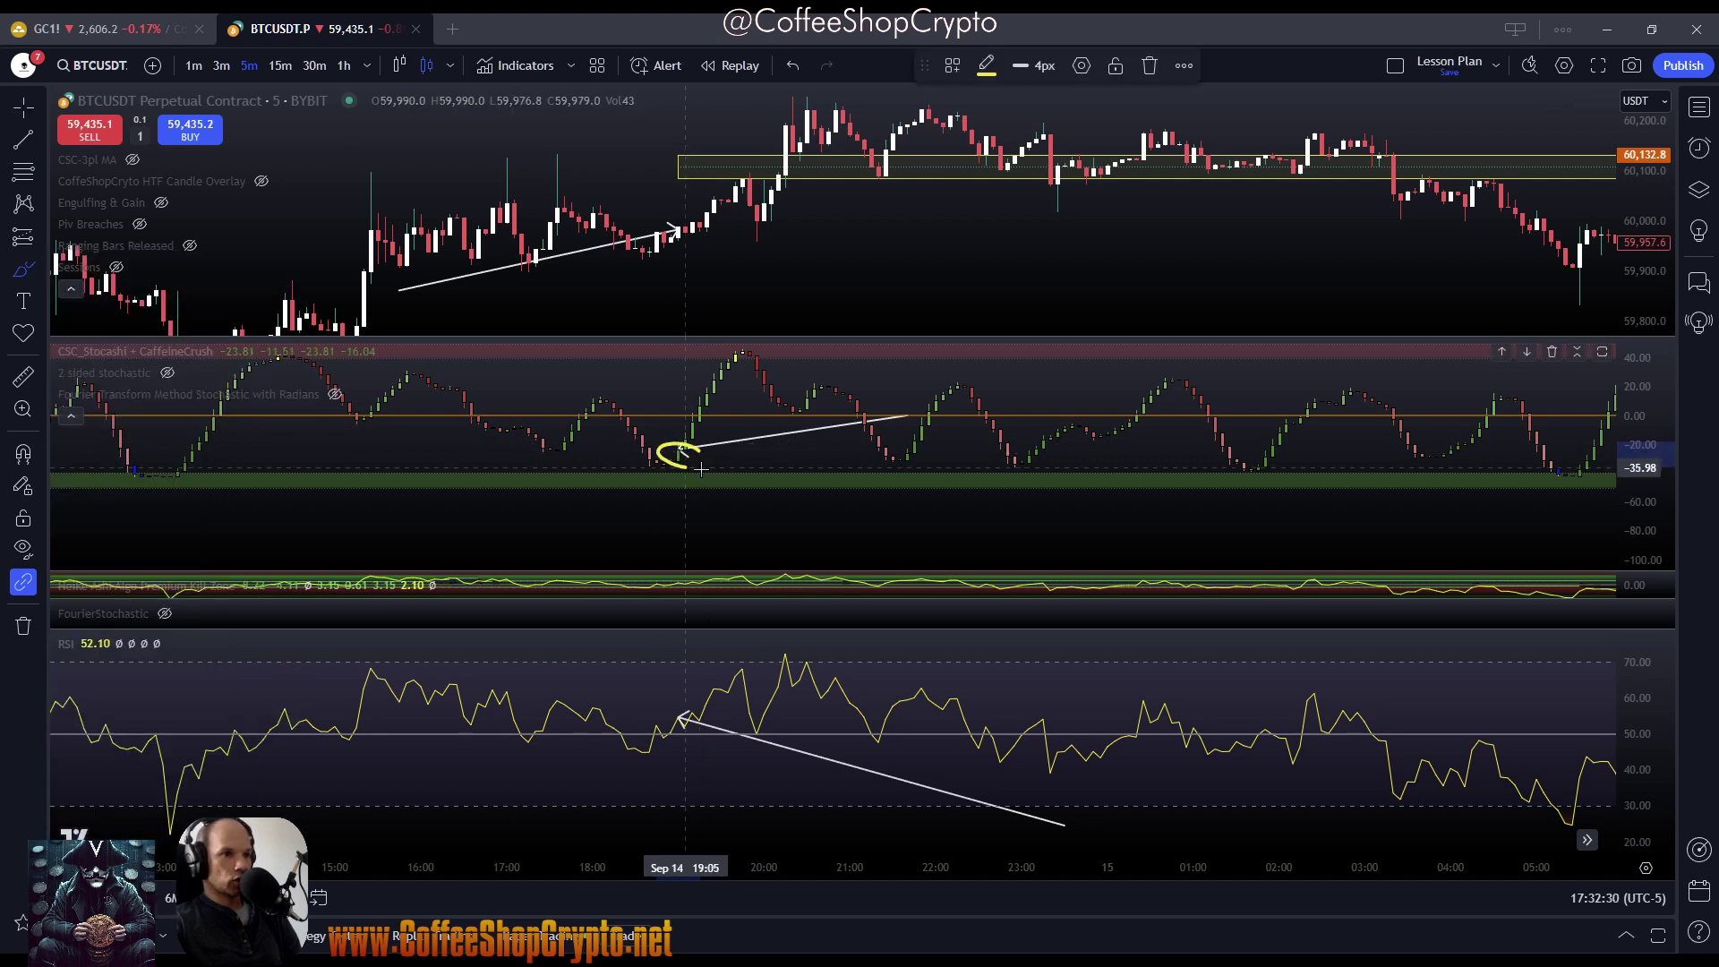
pyautogui.moveTo(579, 431); pyautogui.dragTo(576, 428)
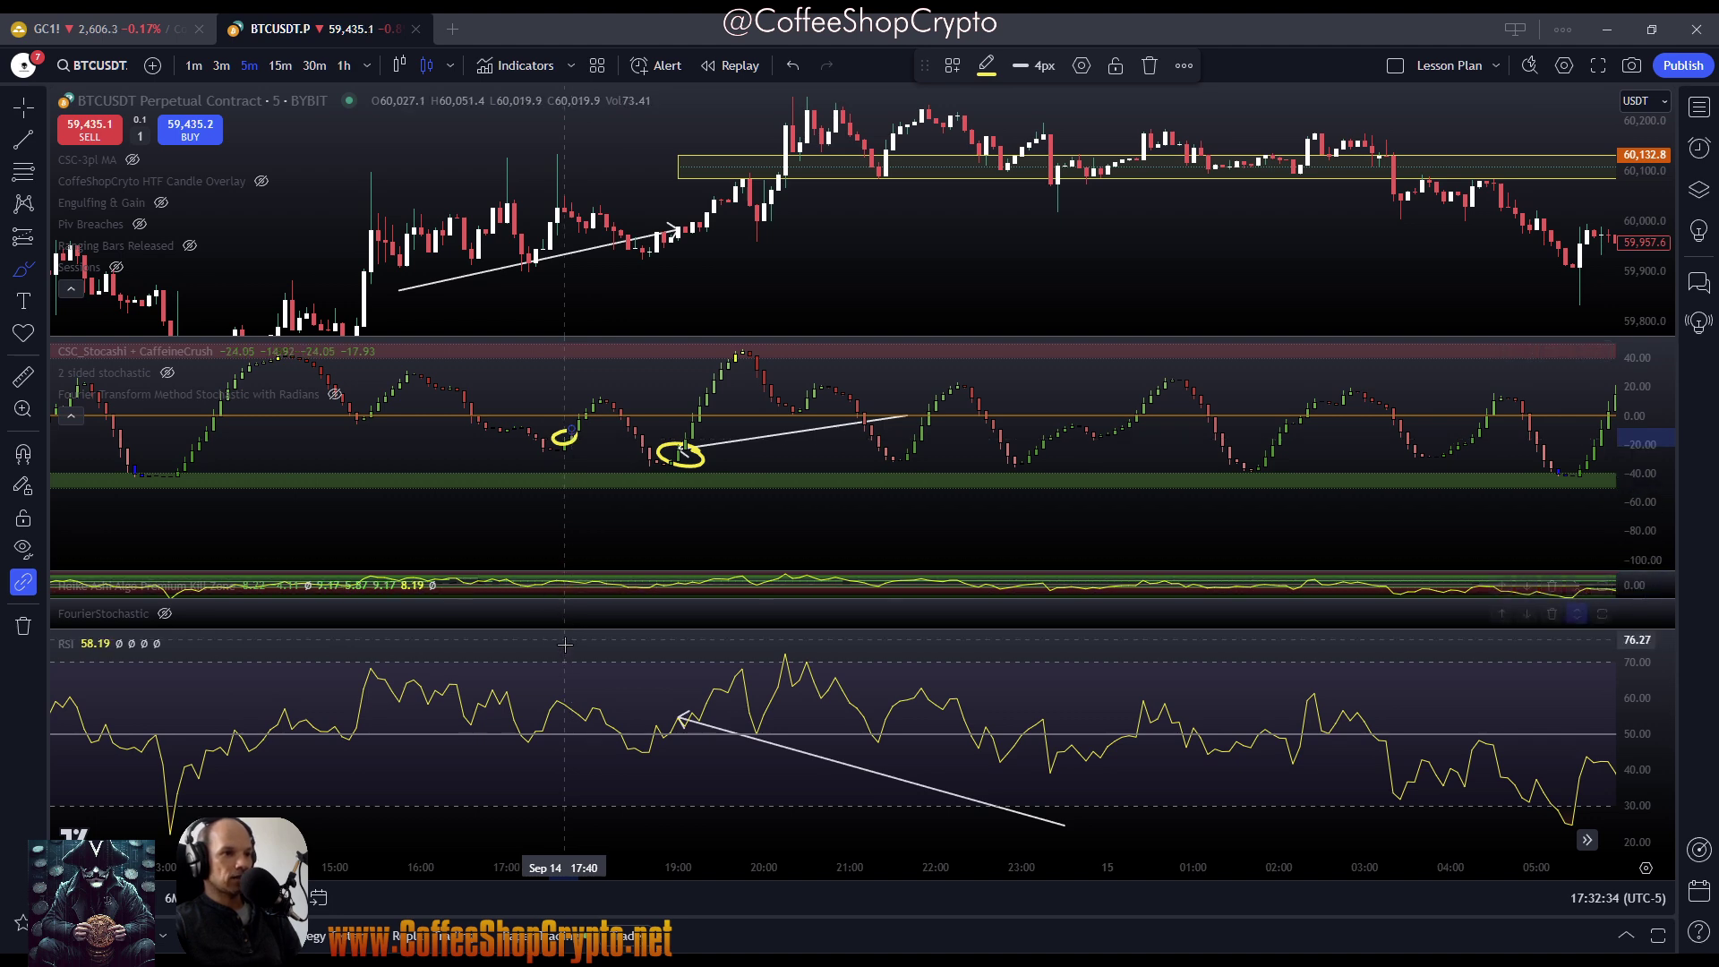
pyautogui.moveTo(563, 693); pyautogui.dragTo(561, 695)
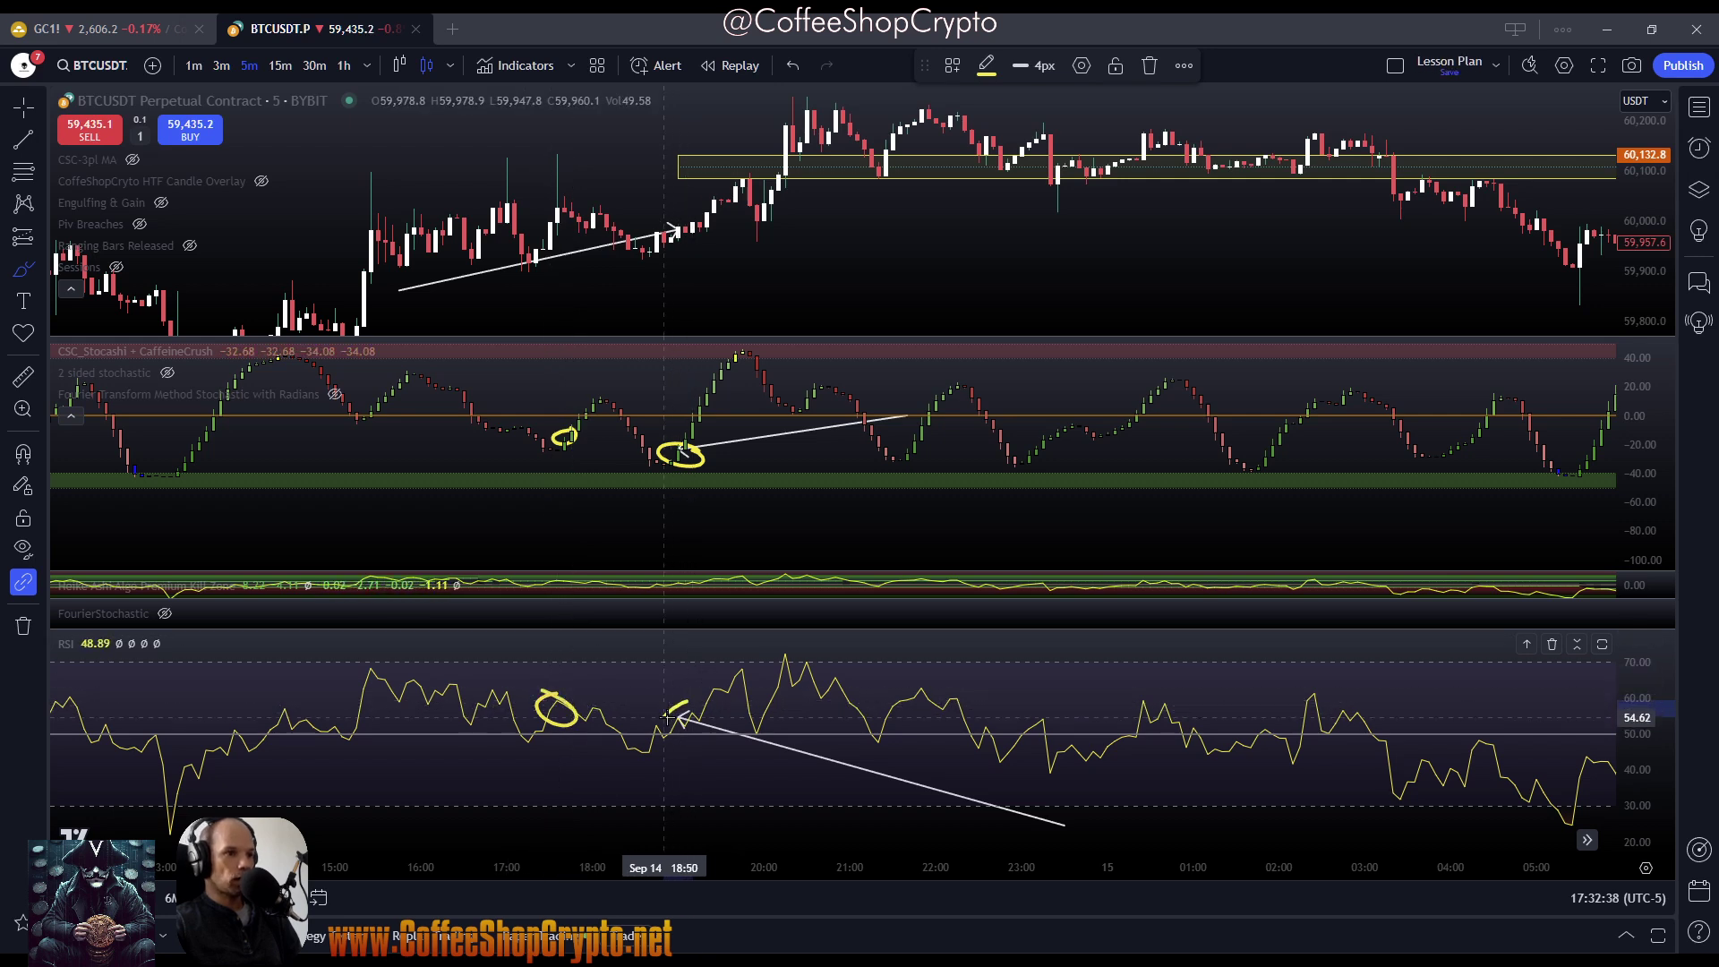
pyautogui.moveTo(690, 699); pyautogui.dragTo(686, 698)
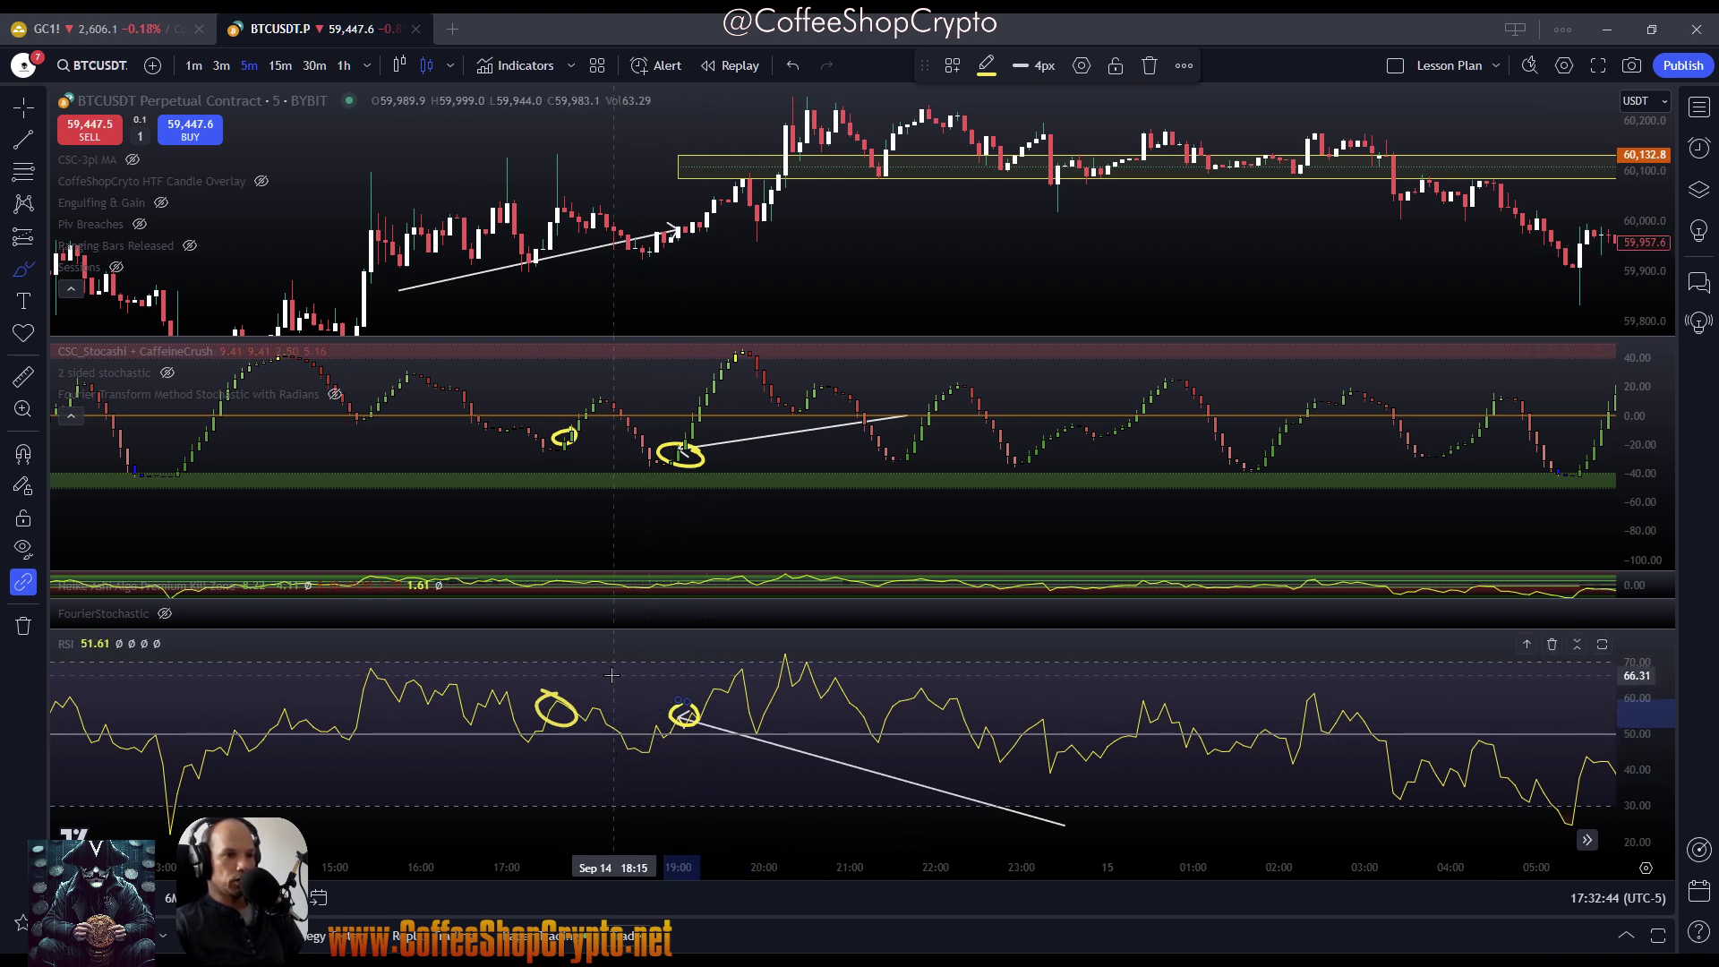
pyautogui.moveTo(612, 675)
pyautogui.mouseDown()
pyautogui.moveTo(573, 709)
pyautogui.moveTo(641, 793)
pyautogui.mouseUp()
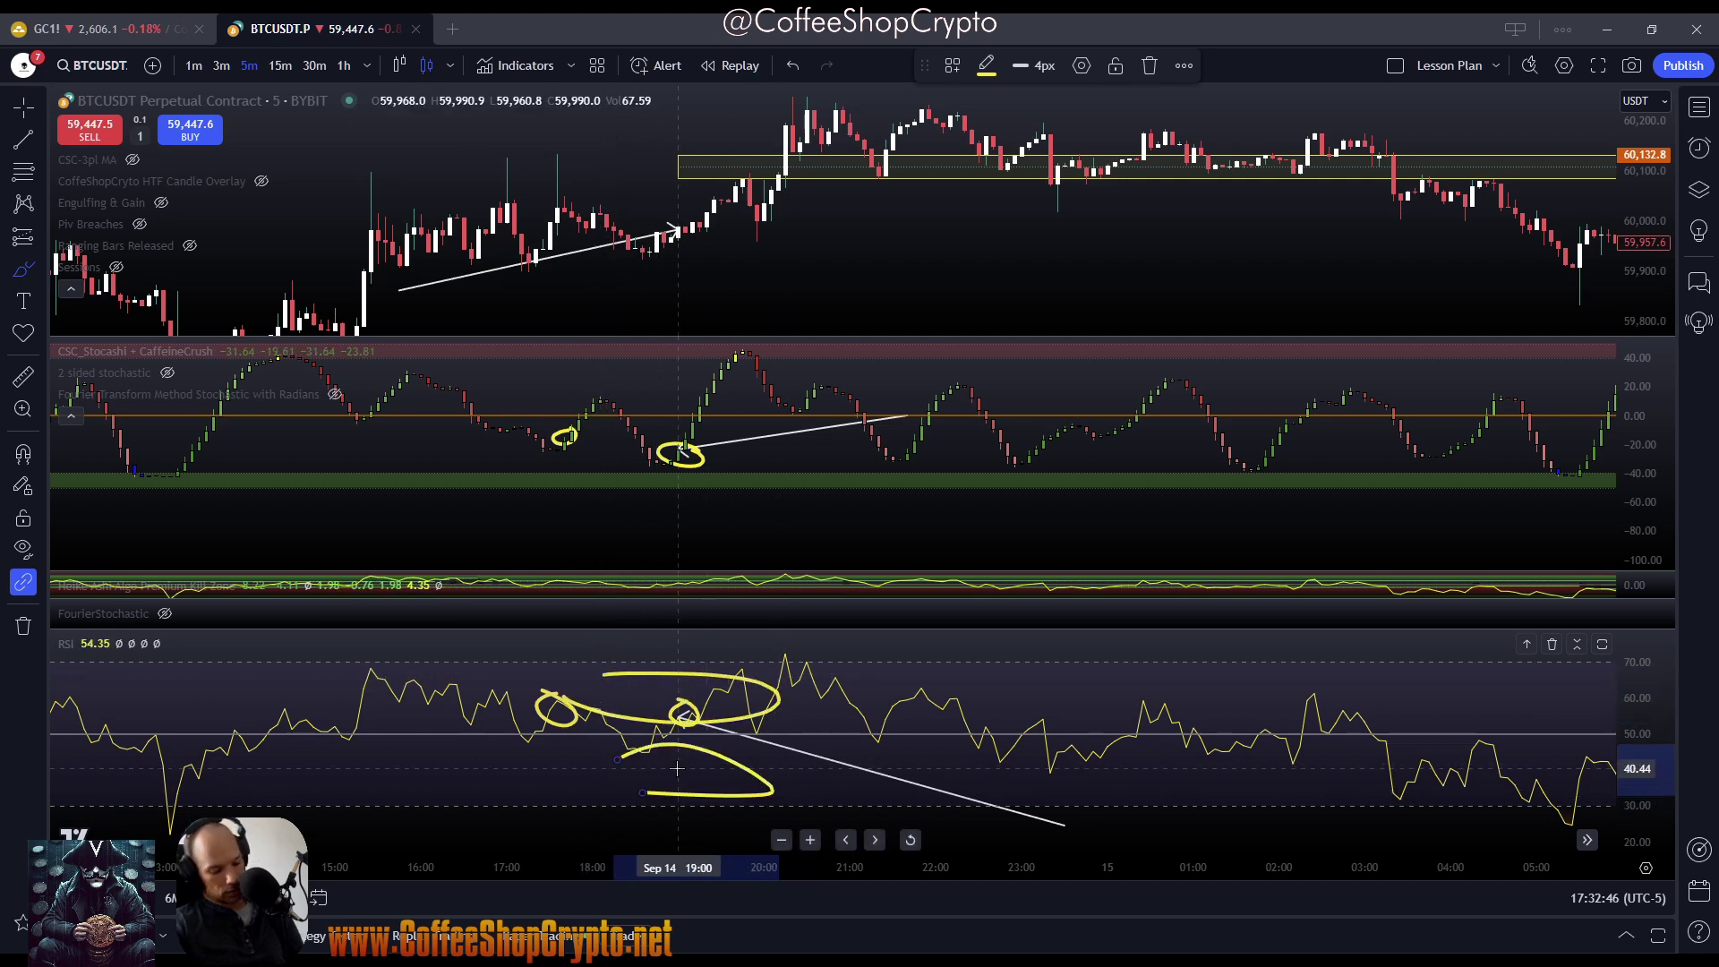
pyautogui.hotkey('ctrl', 'z')
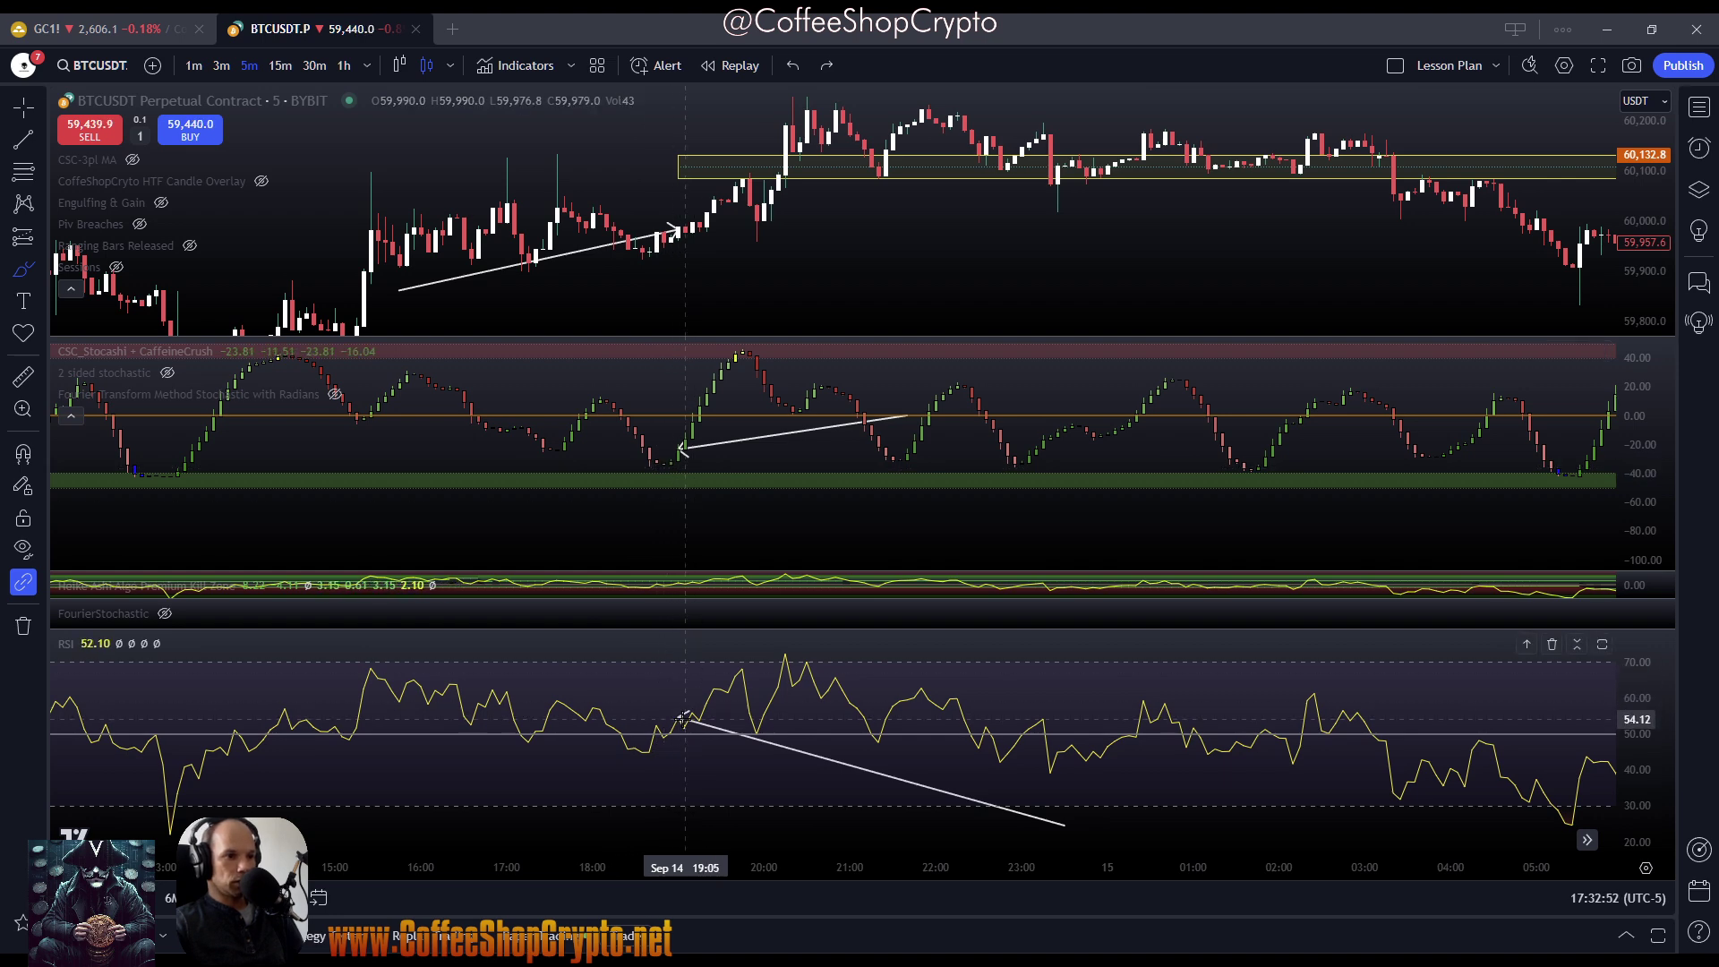
# Circle the Stocashi low near Sep 14 19:00, the RSI low near 23:15 and the Stocashi peak near Sep 15 00:50, and undo the circles
pyautogui.moveTo(692, 440); pyautogui.dragTo(652, 468)
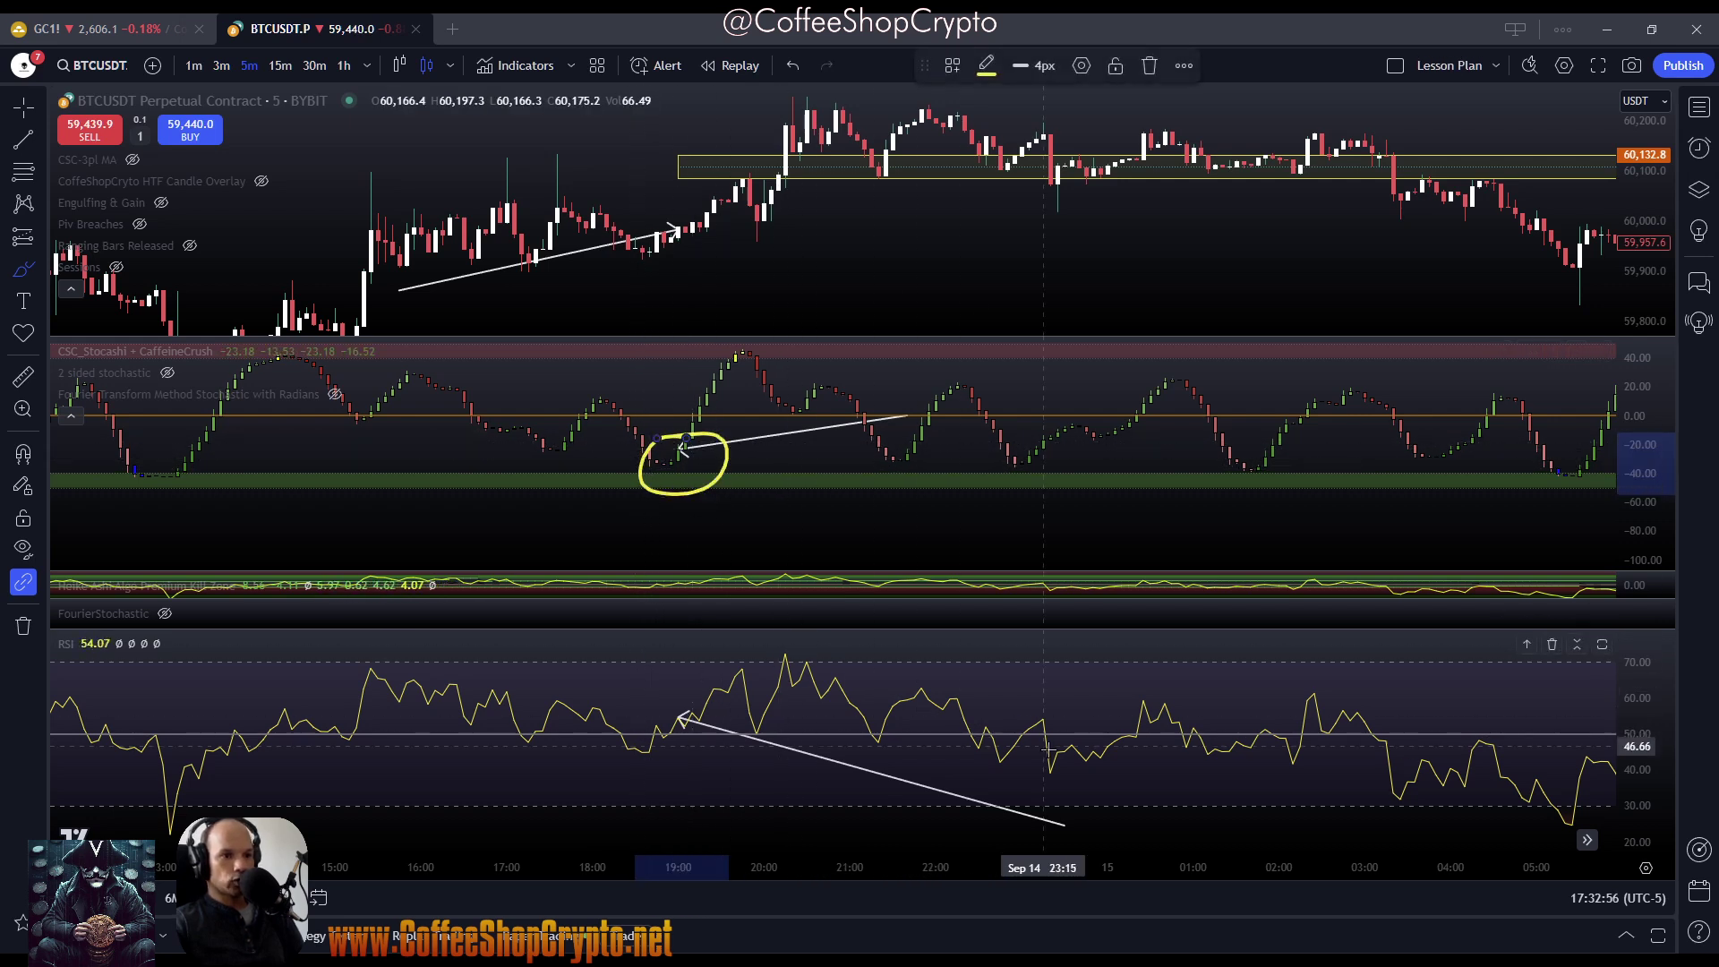
pyautogui.moveTo(1048, 759); pyautogui.dragTo(1043, 770)
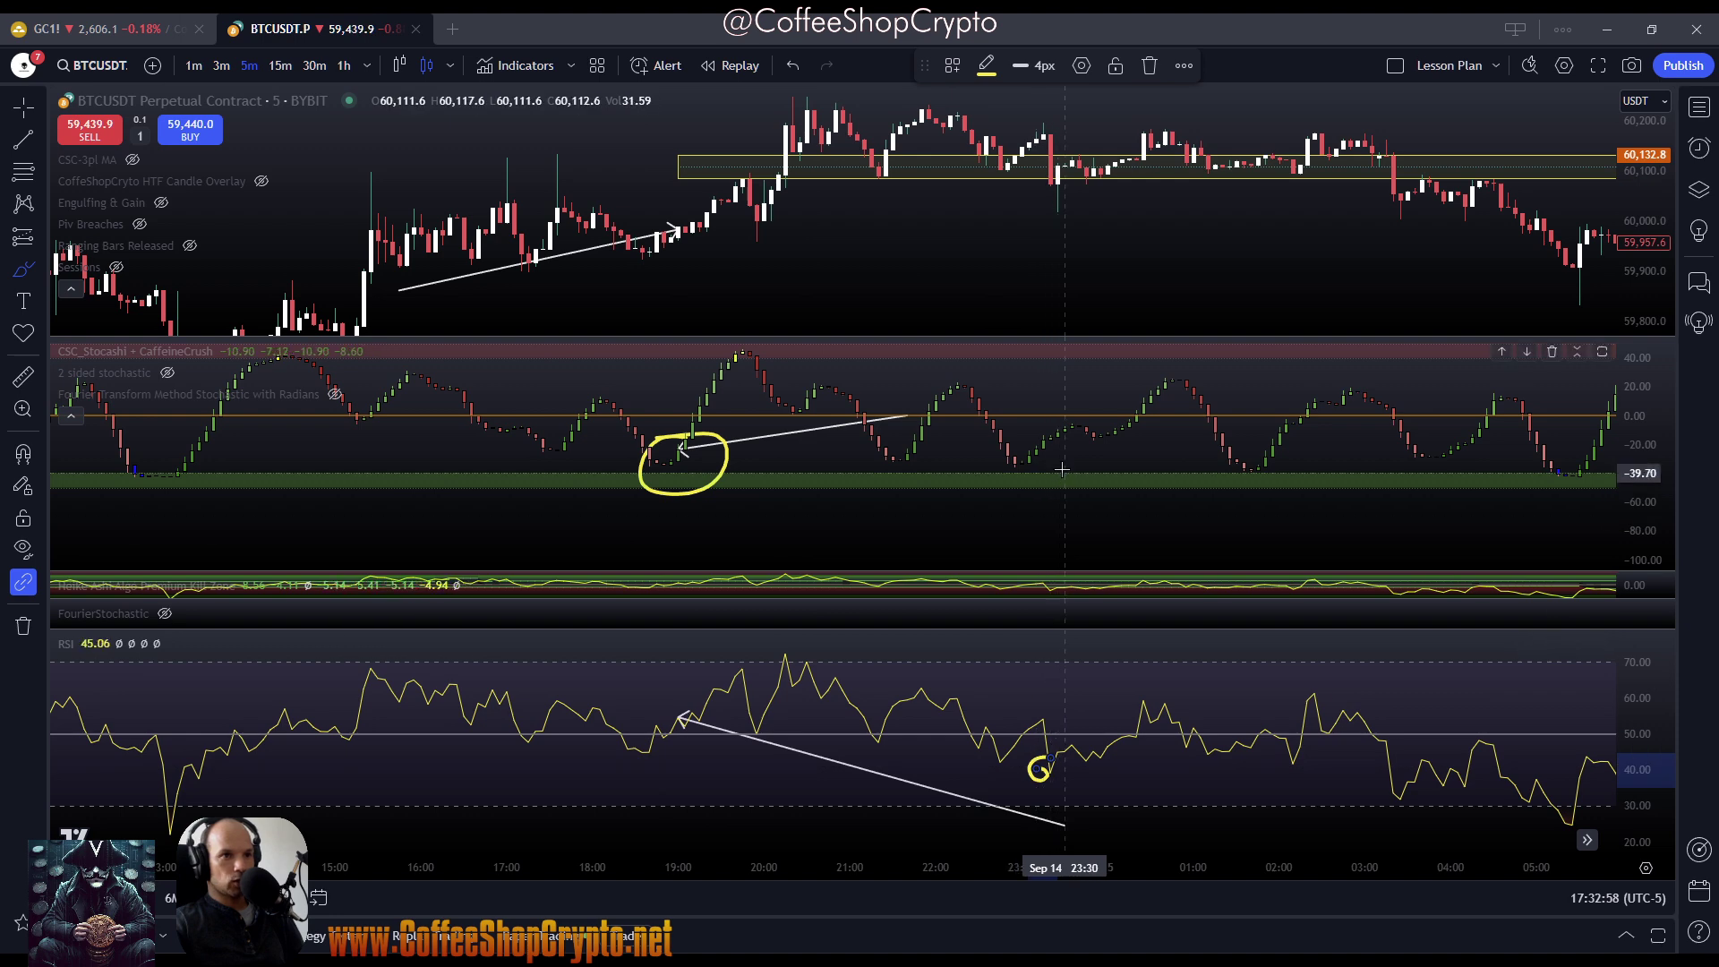
pyautogui.moveTo(1189, 370)
pyautogui.mouseDown()
pyautogui.moveTo(1160, 381)
pyautogui.moveTo(1192, 375)
pyautogui.mouseUp()
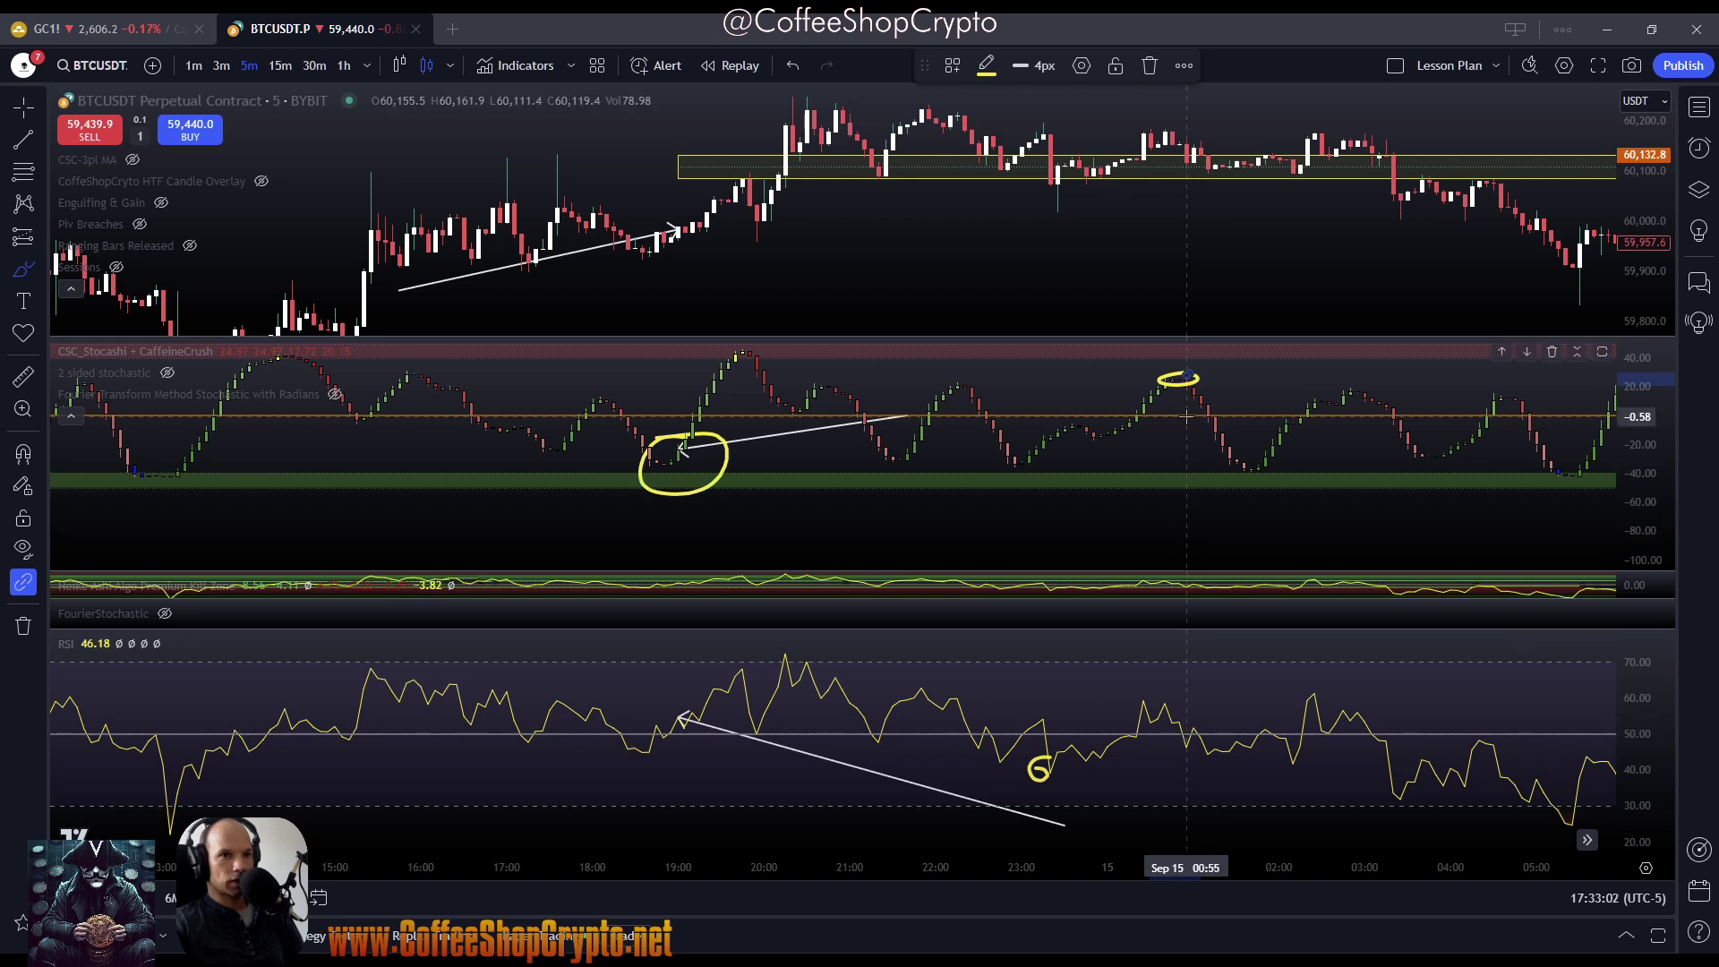
pyautogui.hotkey('ctrl', 'z')
pyautogui.hotkey('ctrl', 'z')
pyautogui.hotkey('ctrl', 'z')
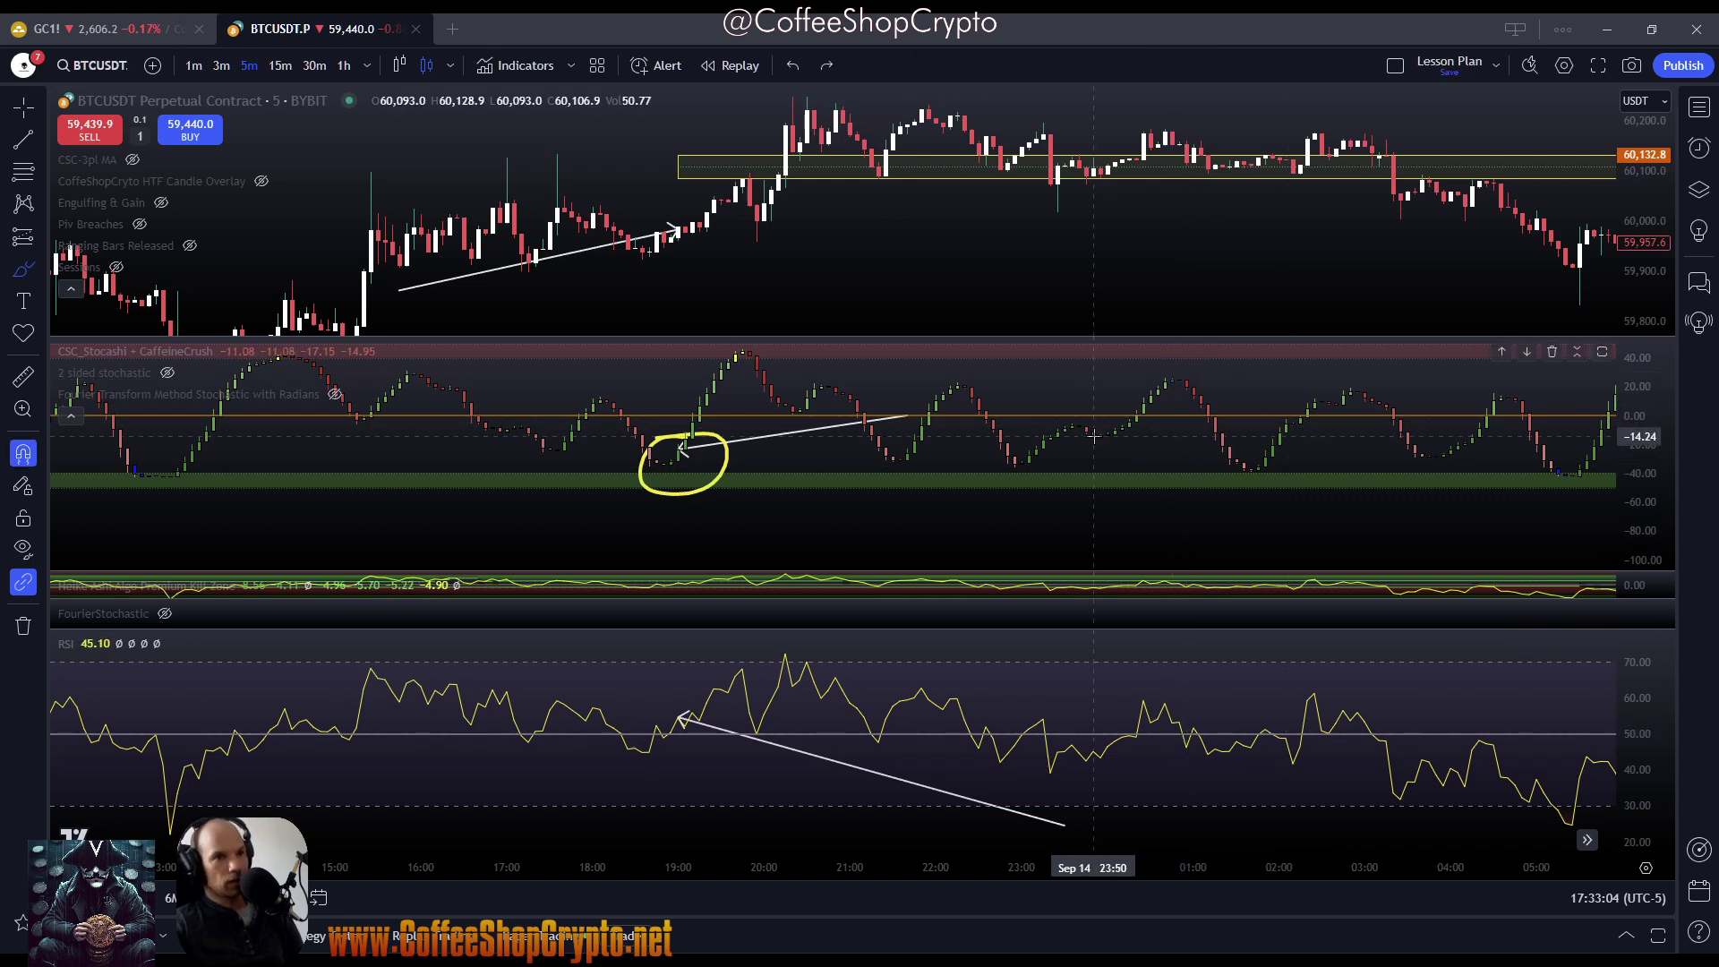
# Draw a right-extended rectangle on the price chart around Sep 14 15:30, from 59,983.5 up to 60,096.6
pyautogui.hscroll(-2, 1038, 457)
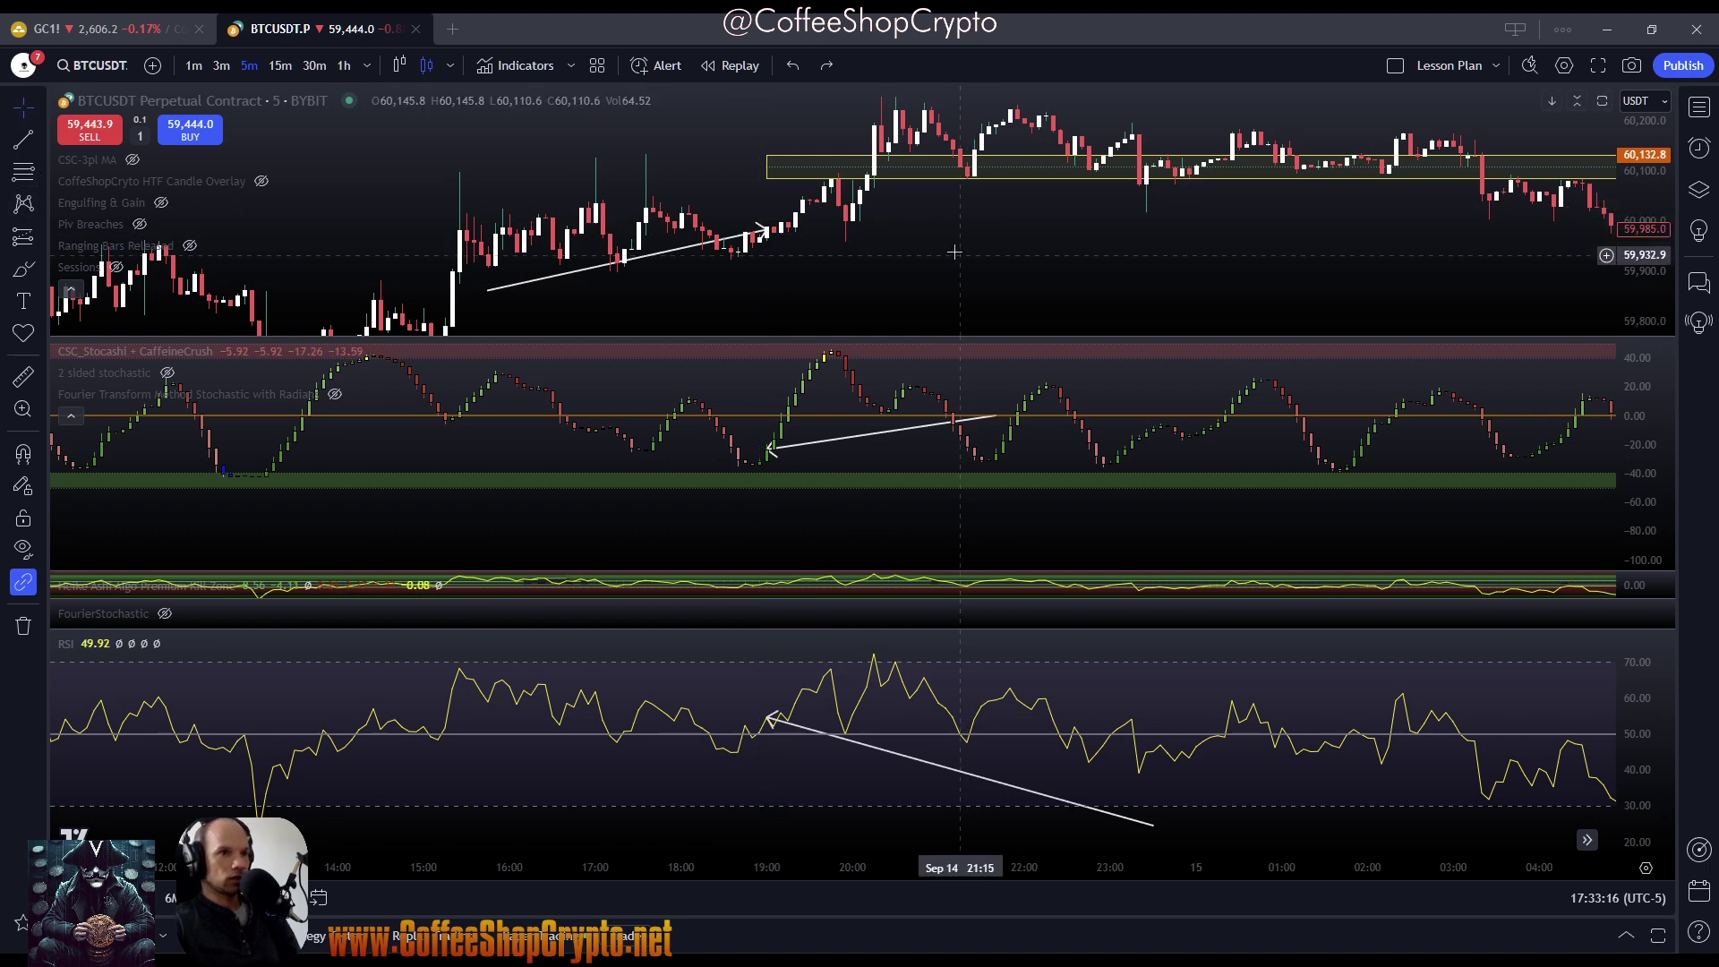
pyautogui.doubleClick(837, 295)
pyautogui.scroll(2, 709, 415)
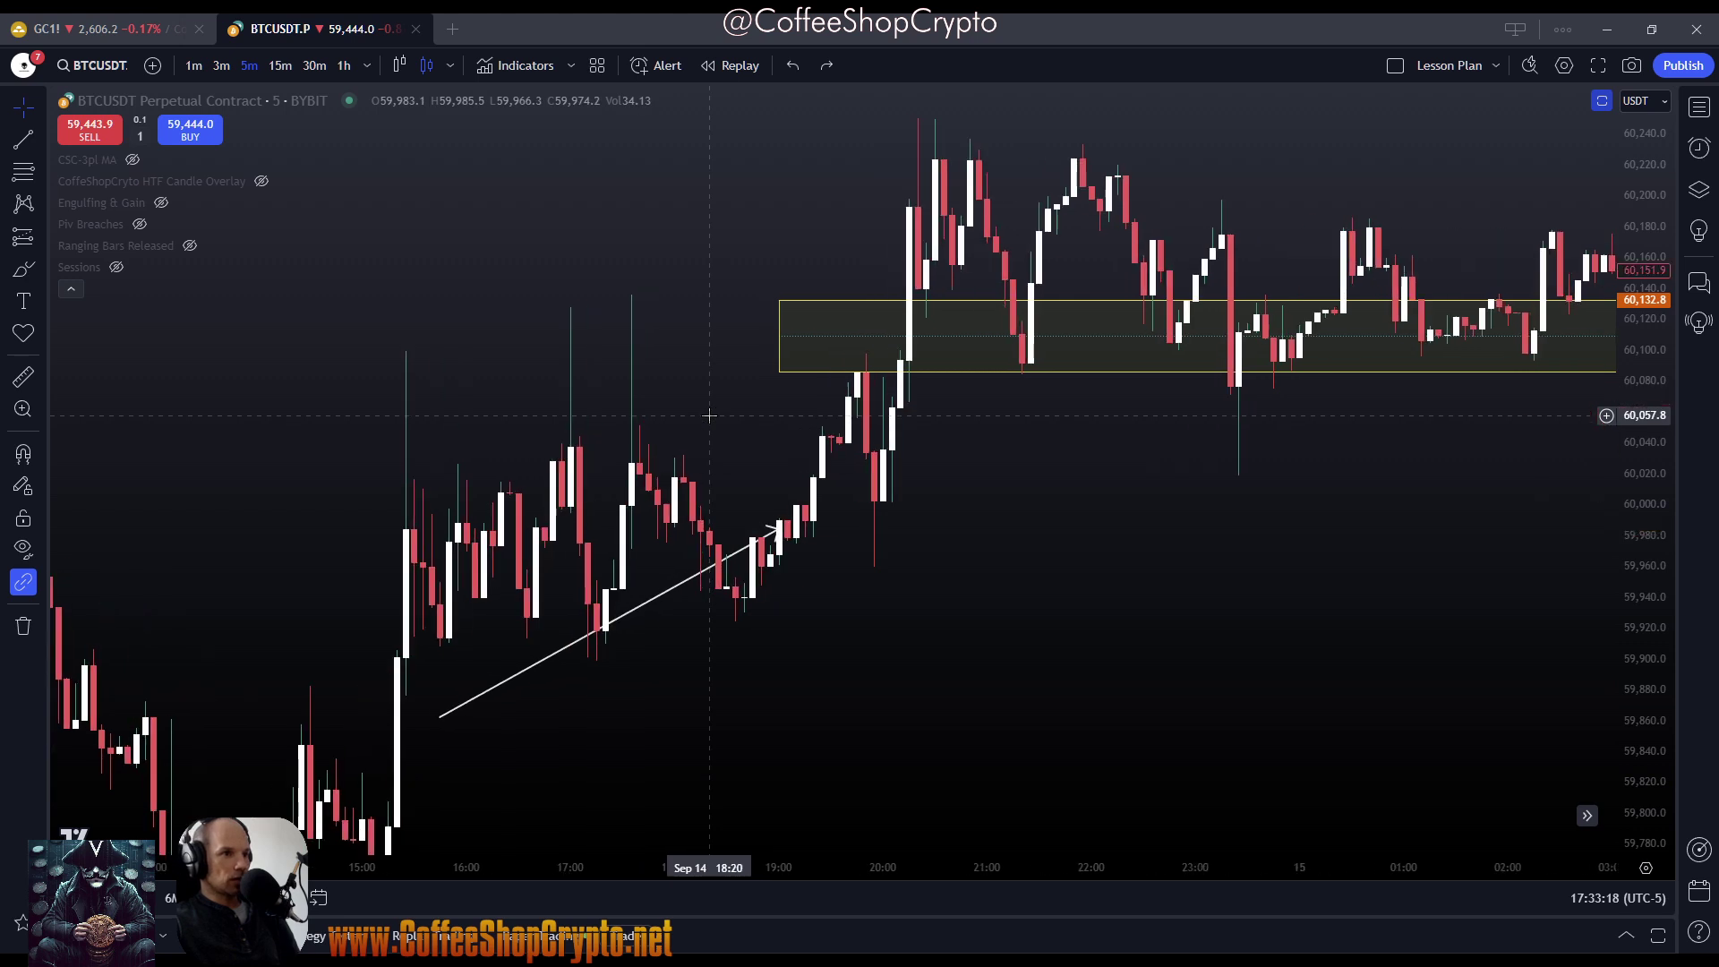
pyautogui.click(42, 279)
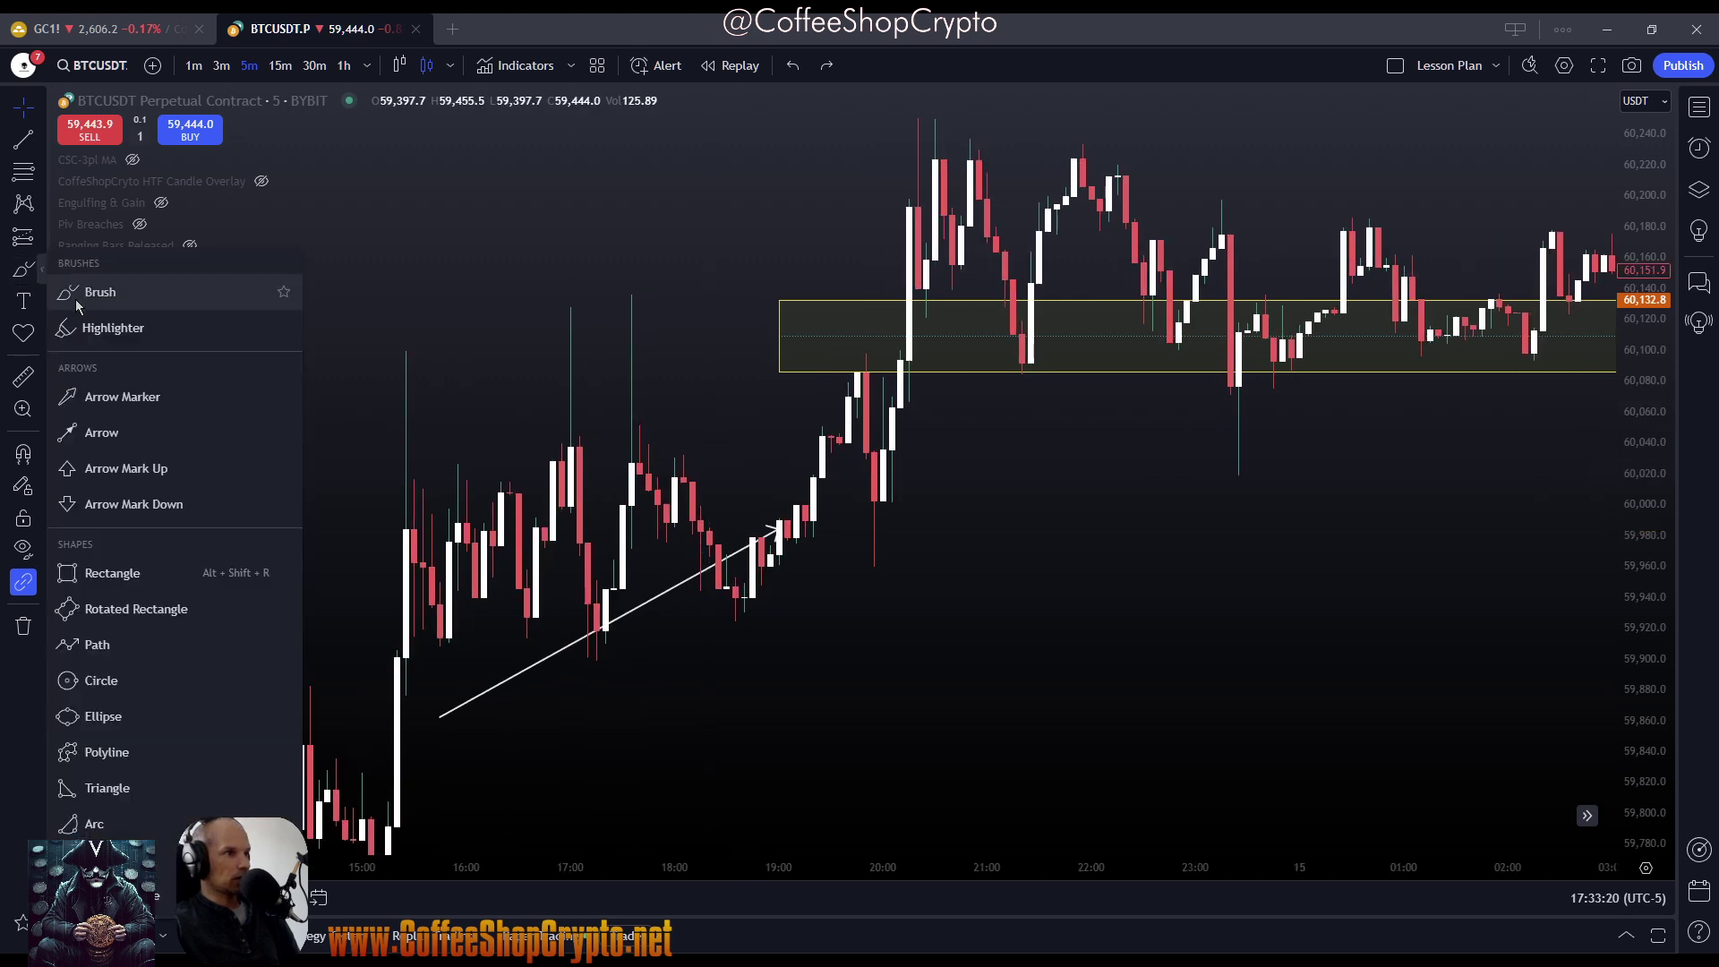
pyautogui.click(67, 573)
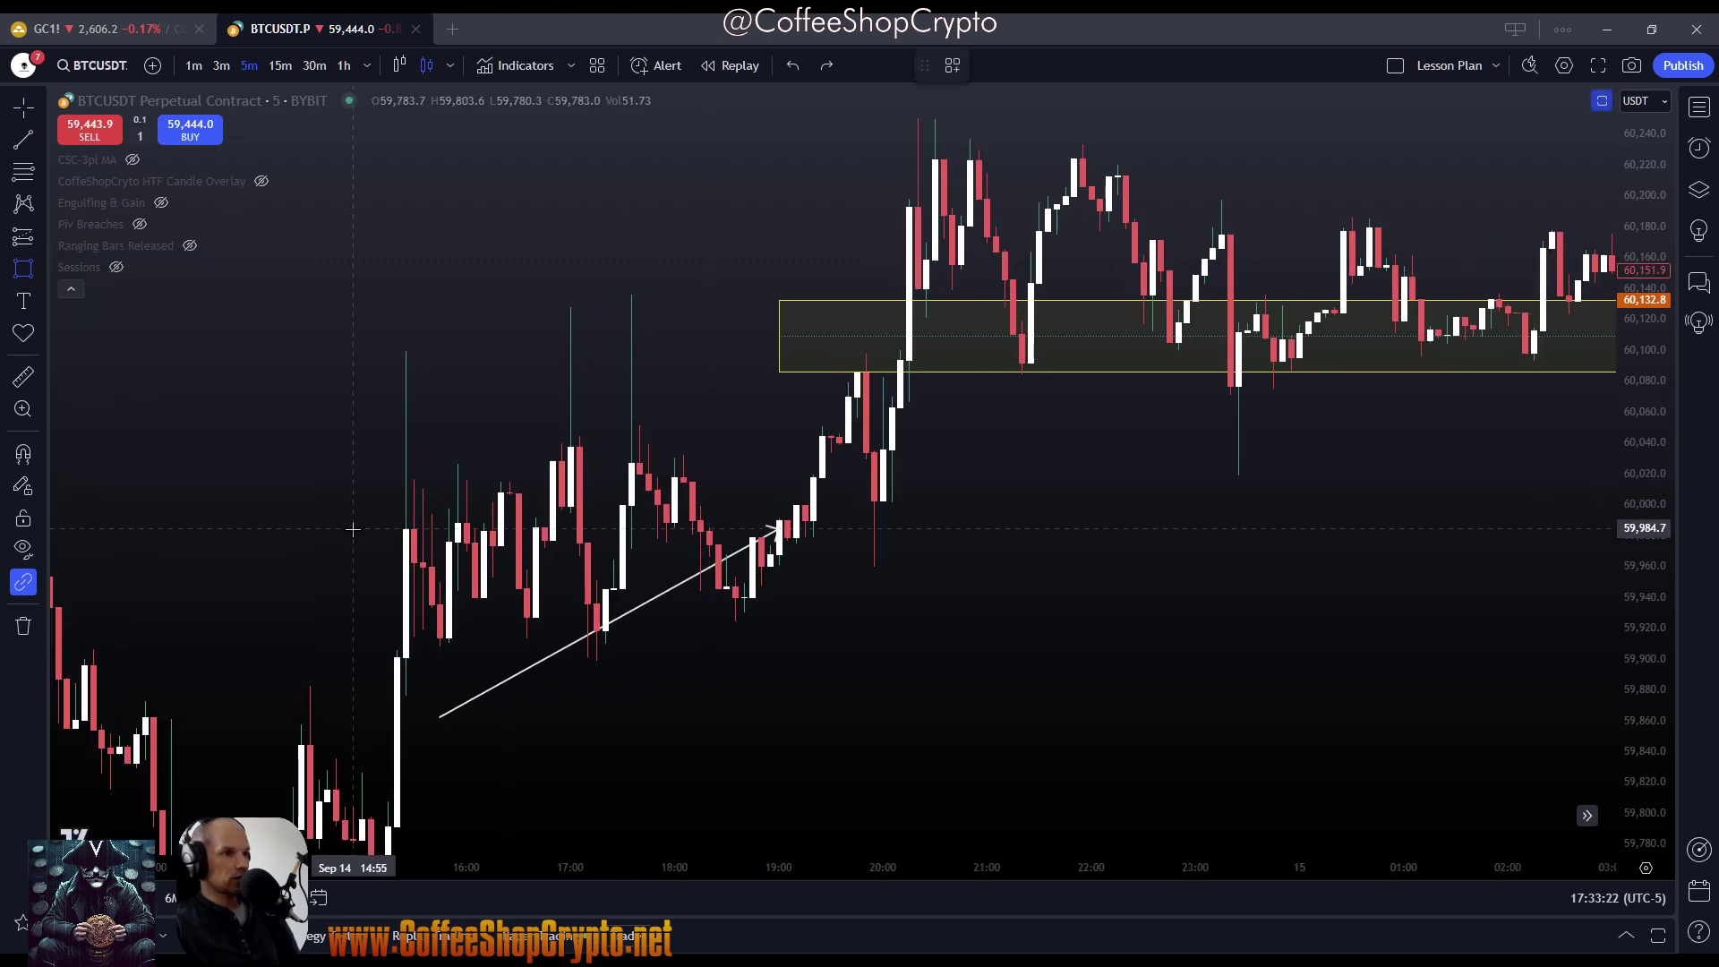
pyautogui.click(410, 530)
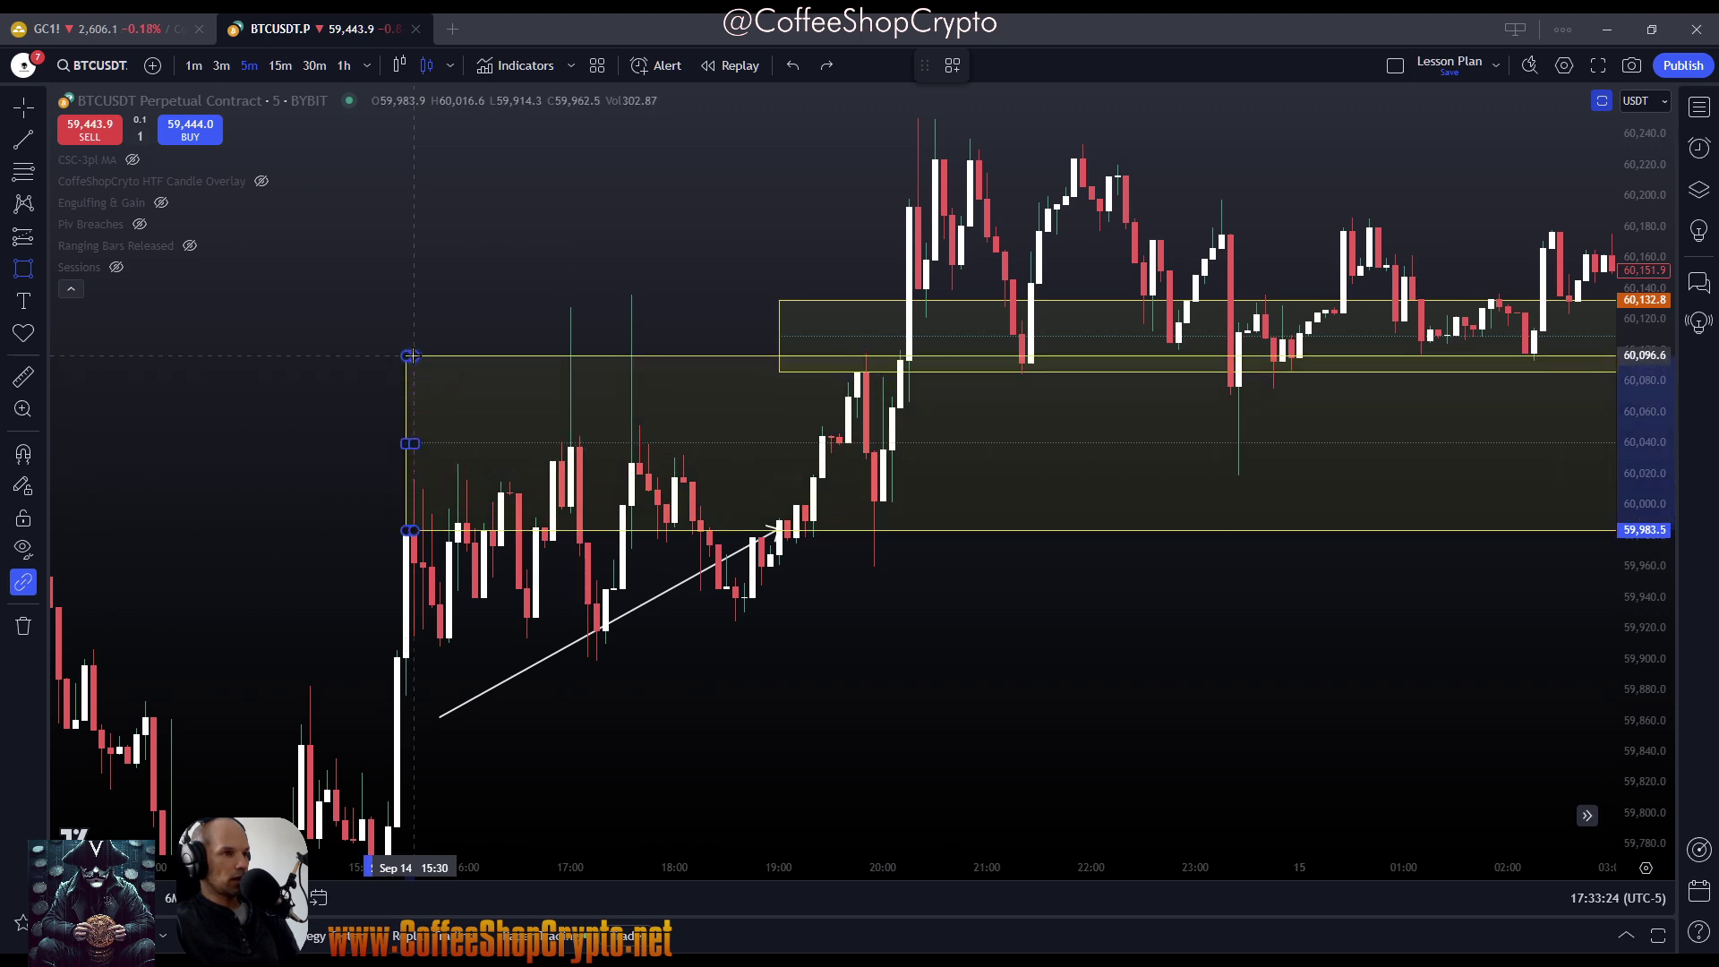
pyautogui.click(409, 355)
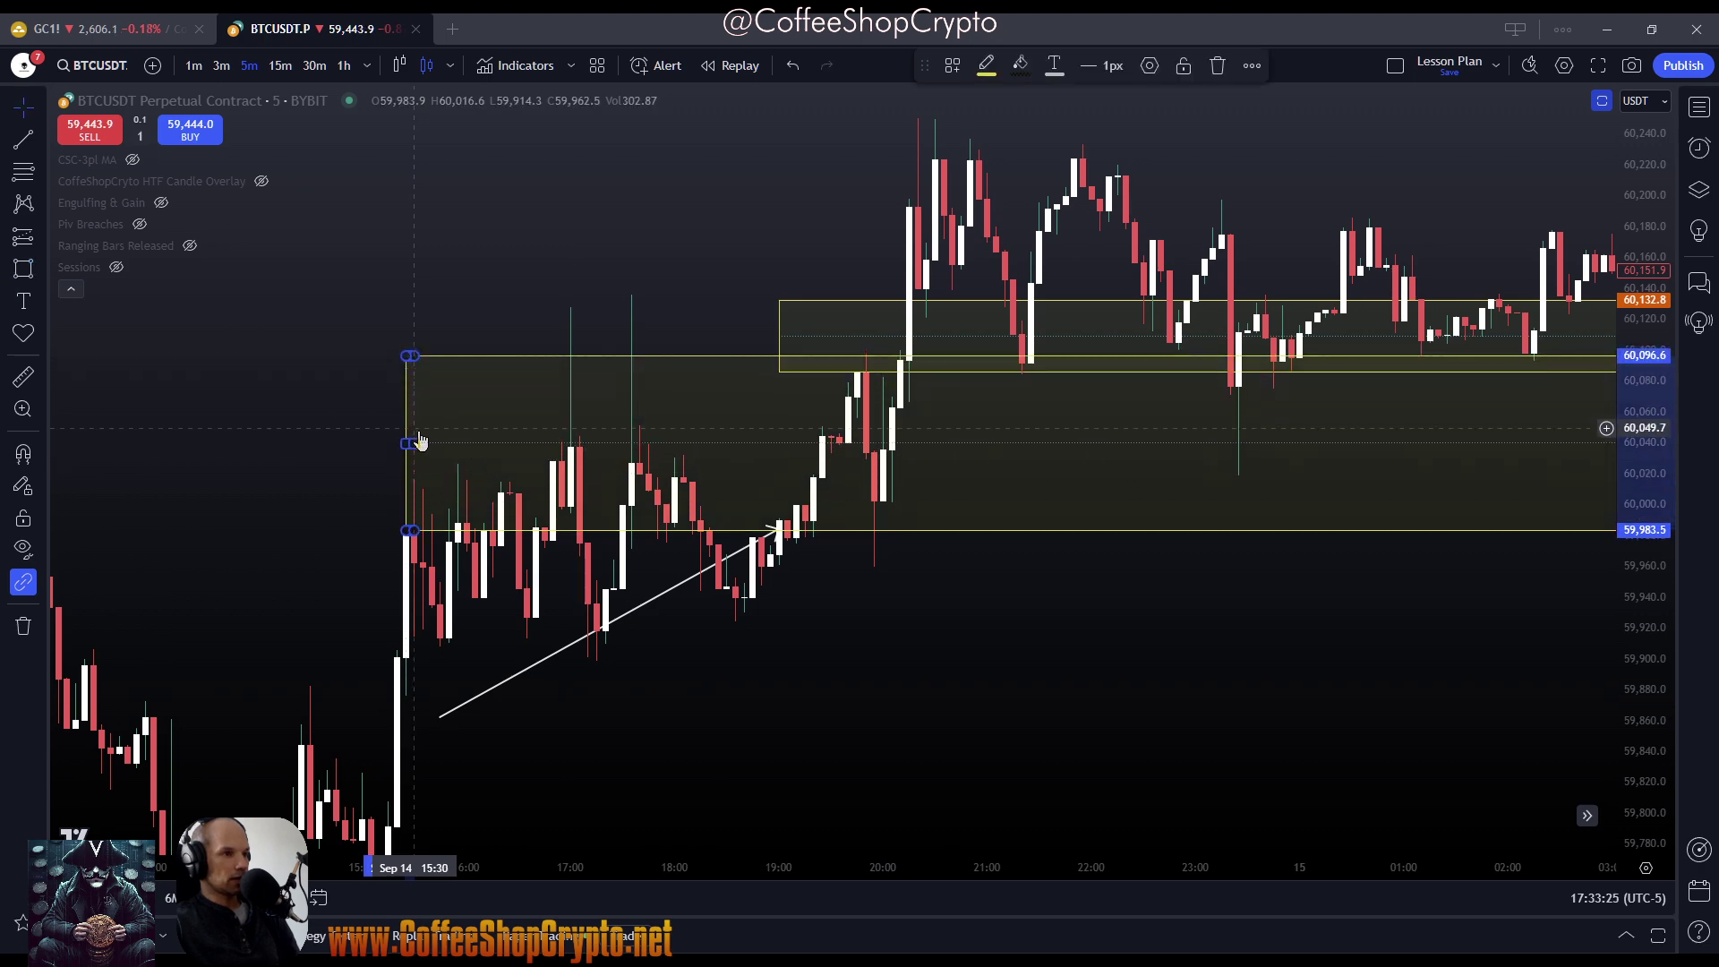
# Delete the earlier rectangle starting at Sep 14 19:00 and bring the indicator panes back below the price chart
pyautogui.click(841, 305)
pyautogui.press('Delete')
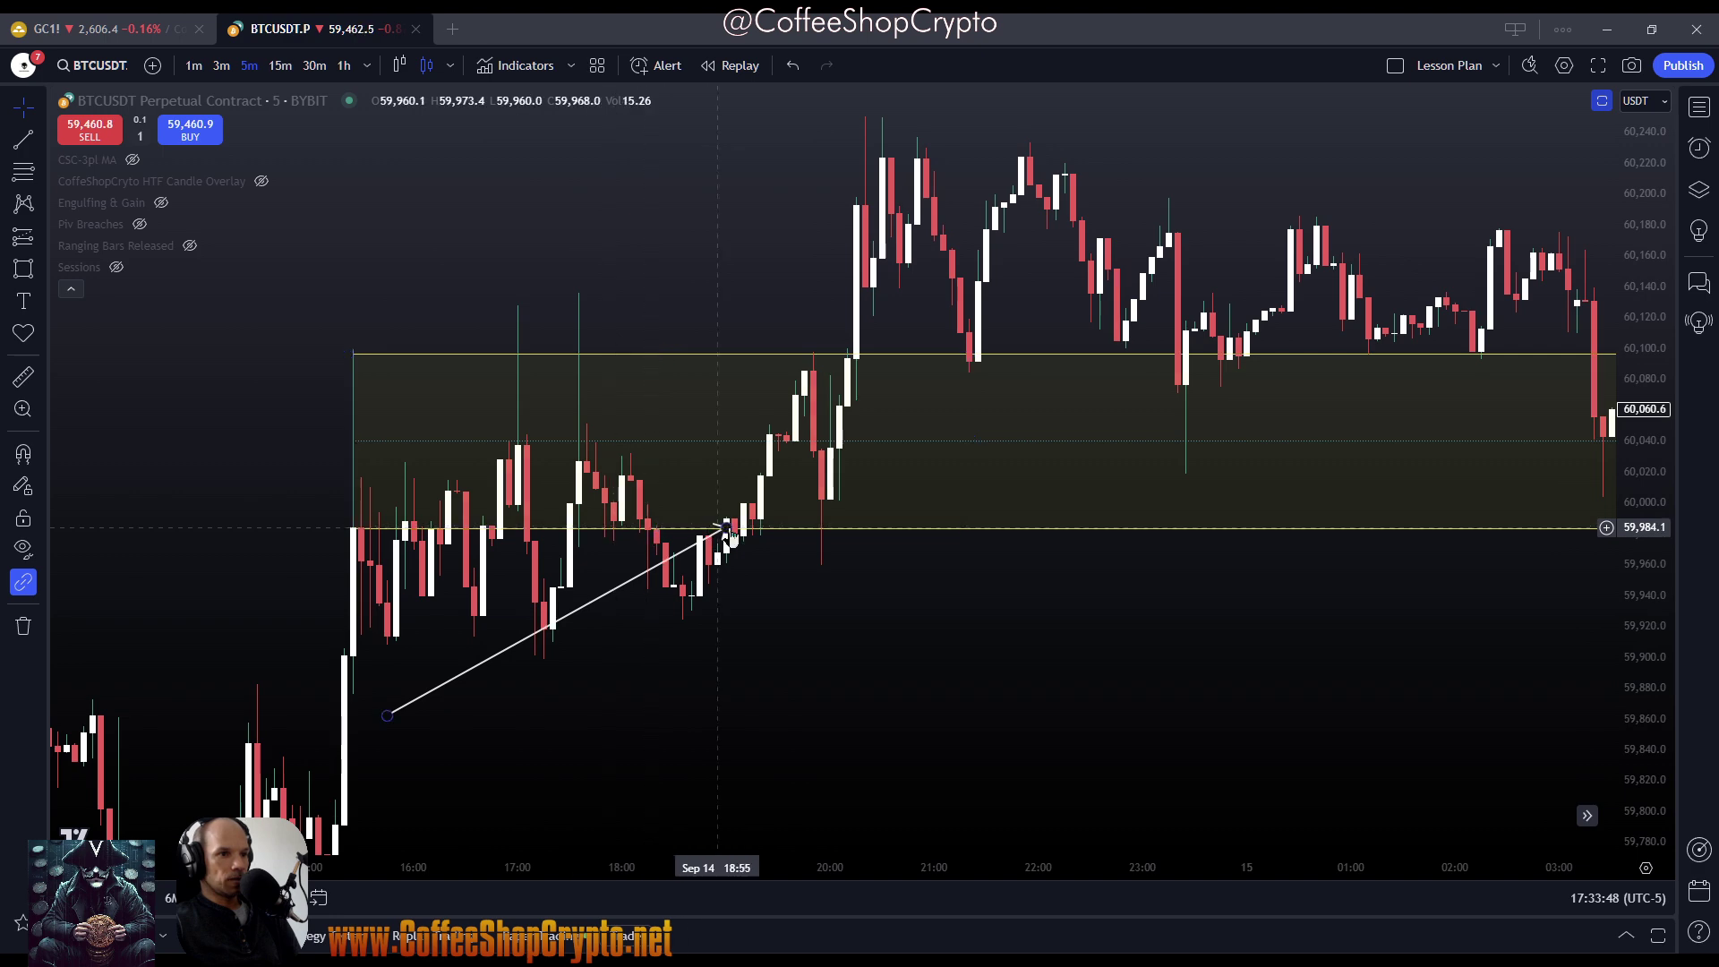
pyautogui.doubleClick(883, 607)
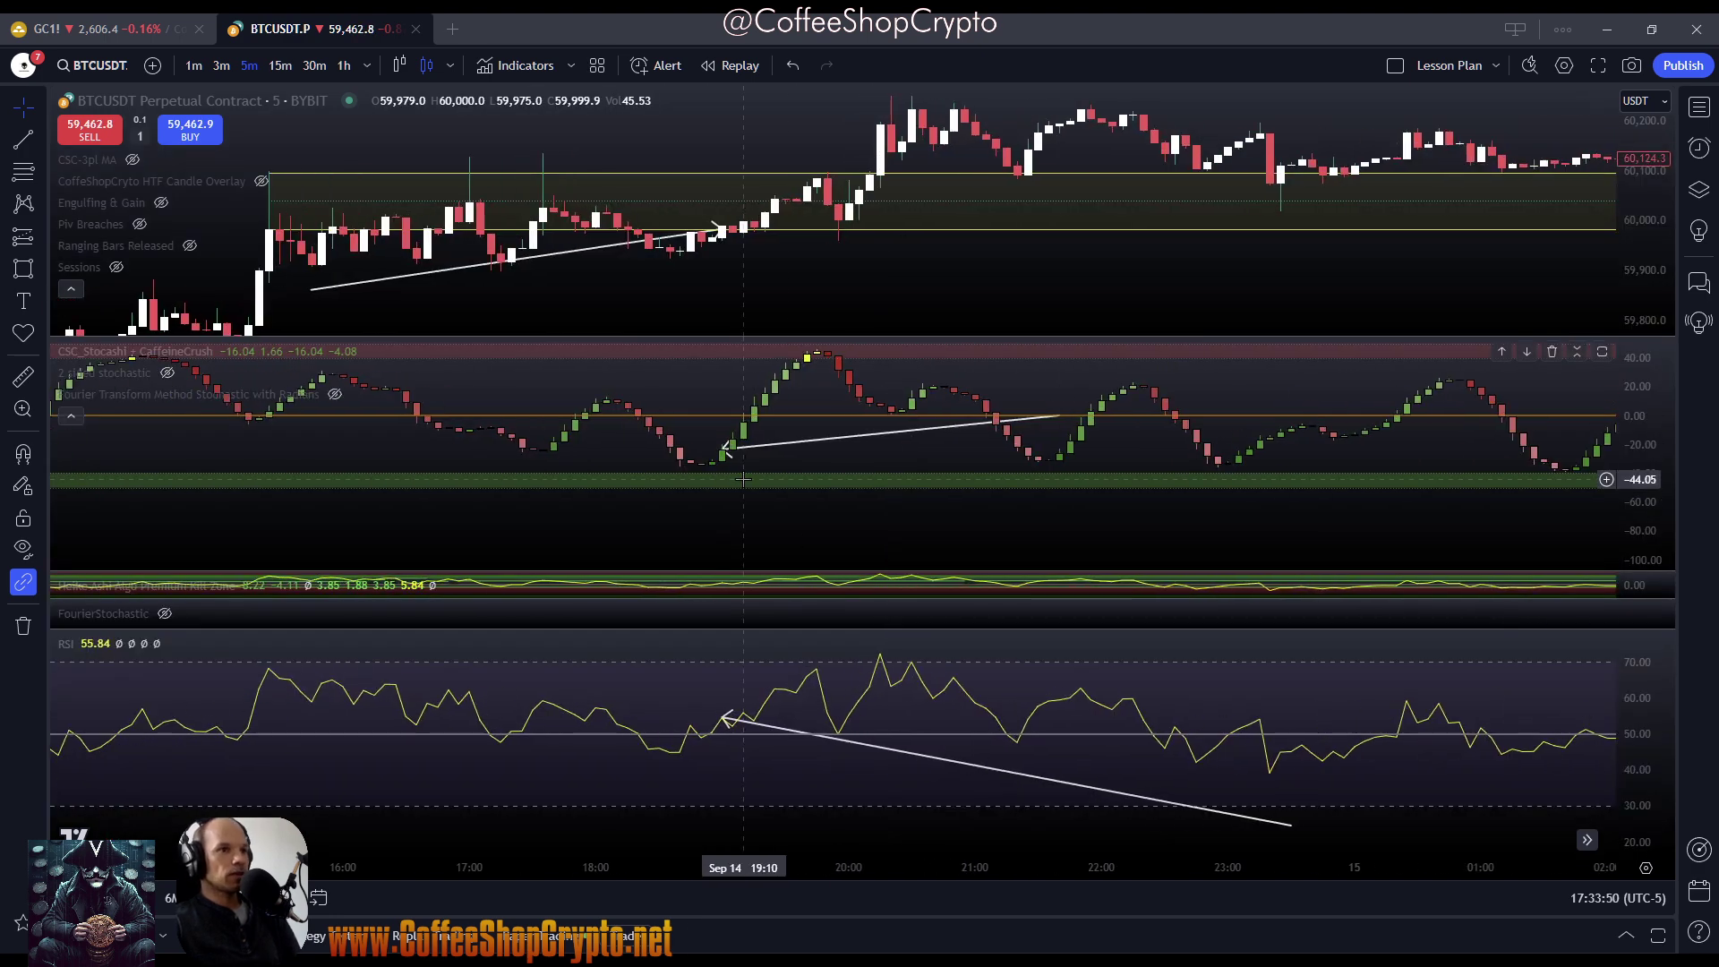
pyautogui.moveTo(825, 277); pyautogui.dragTo(753, 281)
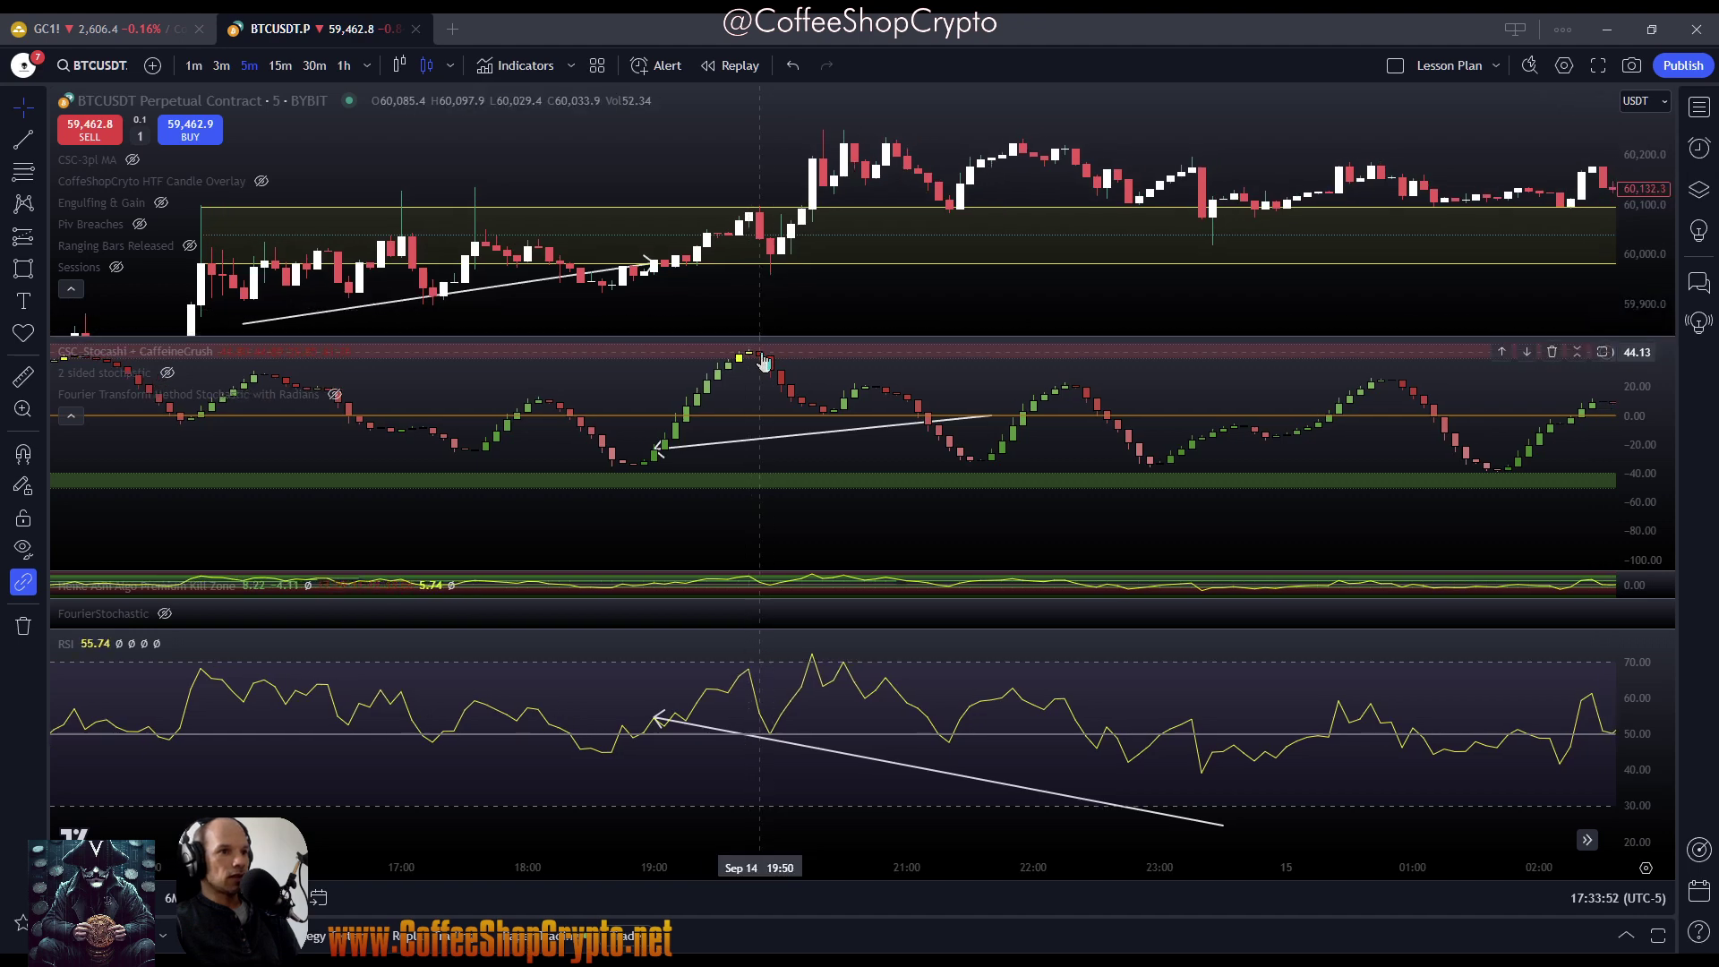
# Circle the Stocashi downturn and the matching RSI low near Sep 14 19:55 with the brush, and undo the extra larger RSI circle
pyautogui.scroll(3, 764, 361)
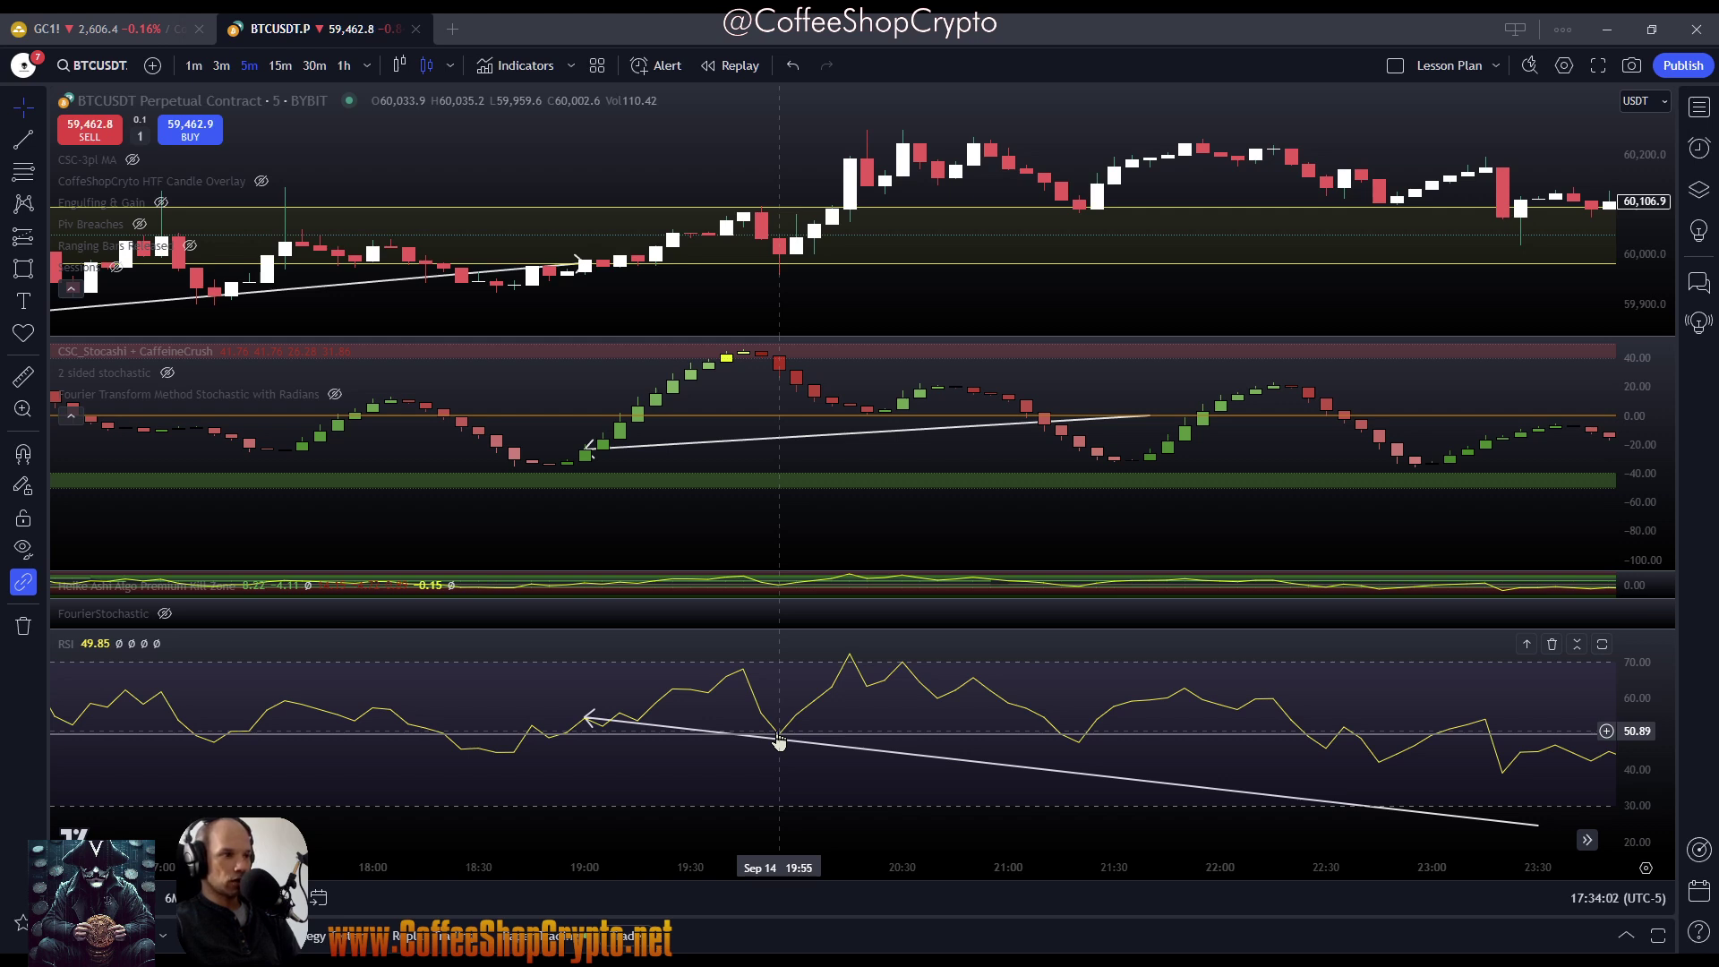
pyautogui.scroll(-2, 779, 741)
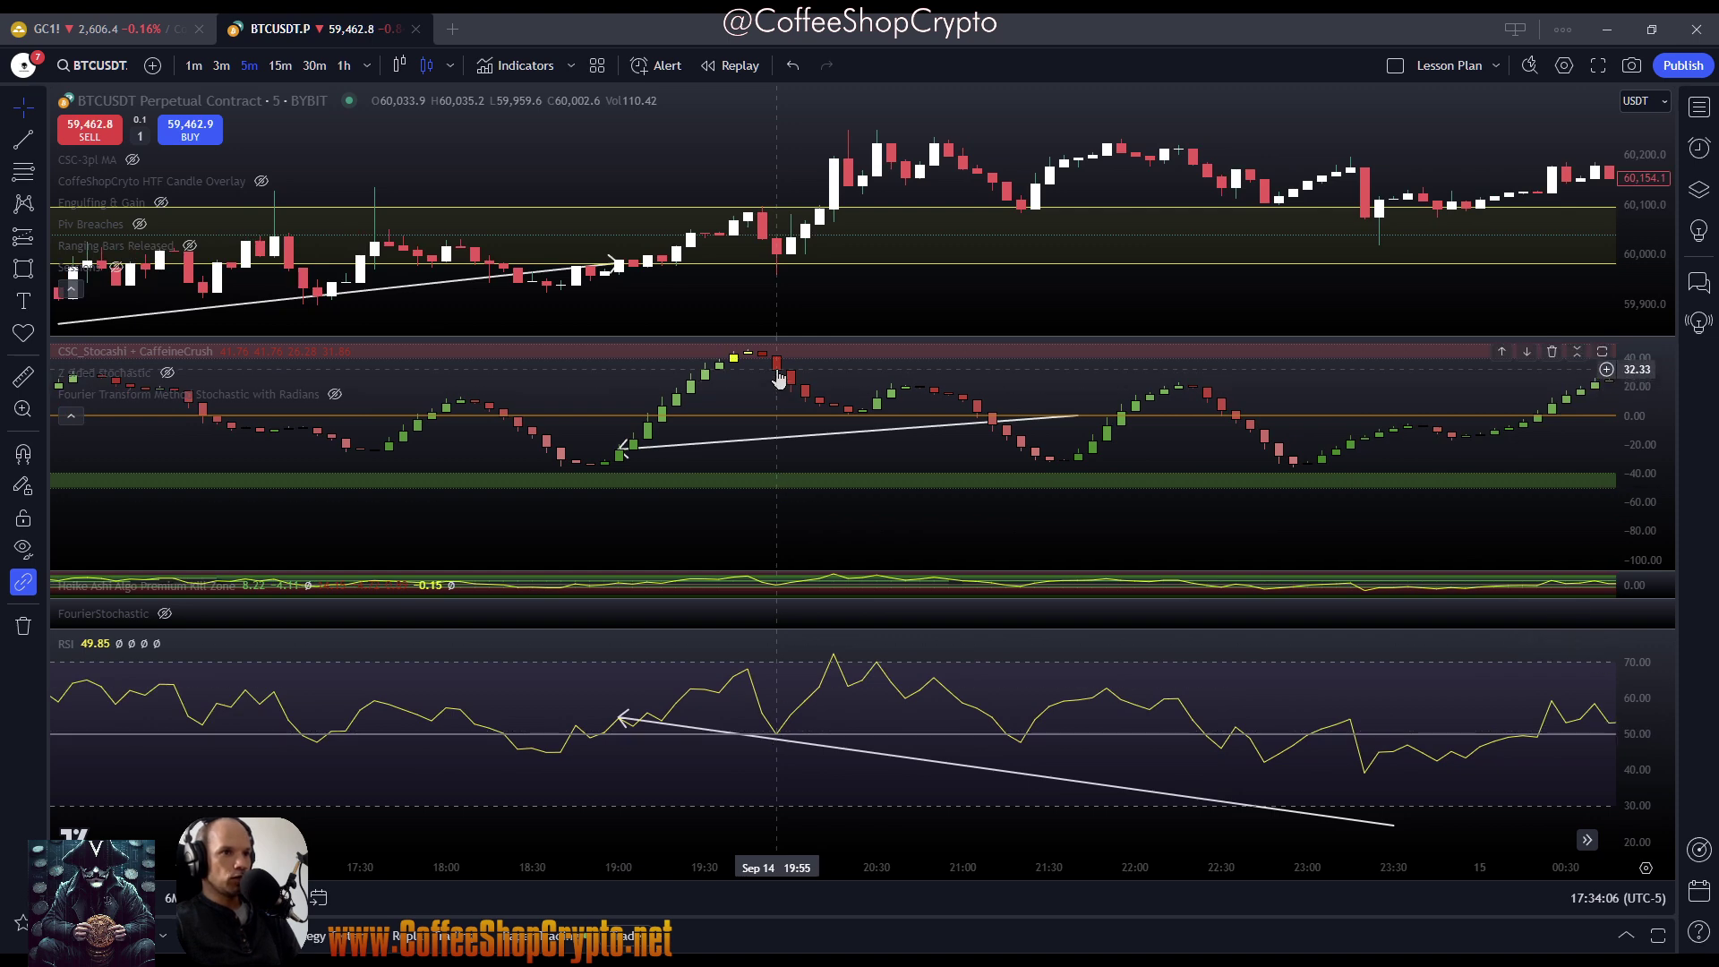
pyautogui.scroll(3, 779, 379)
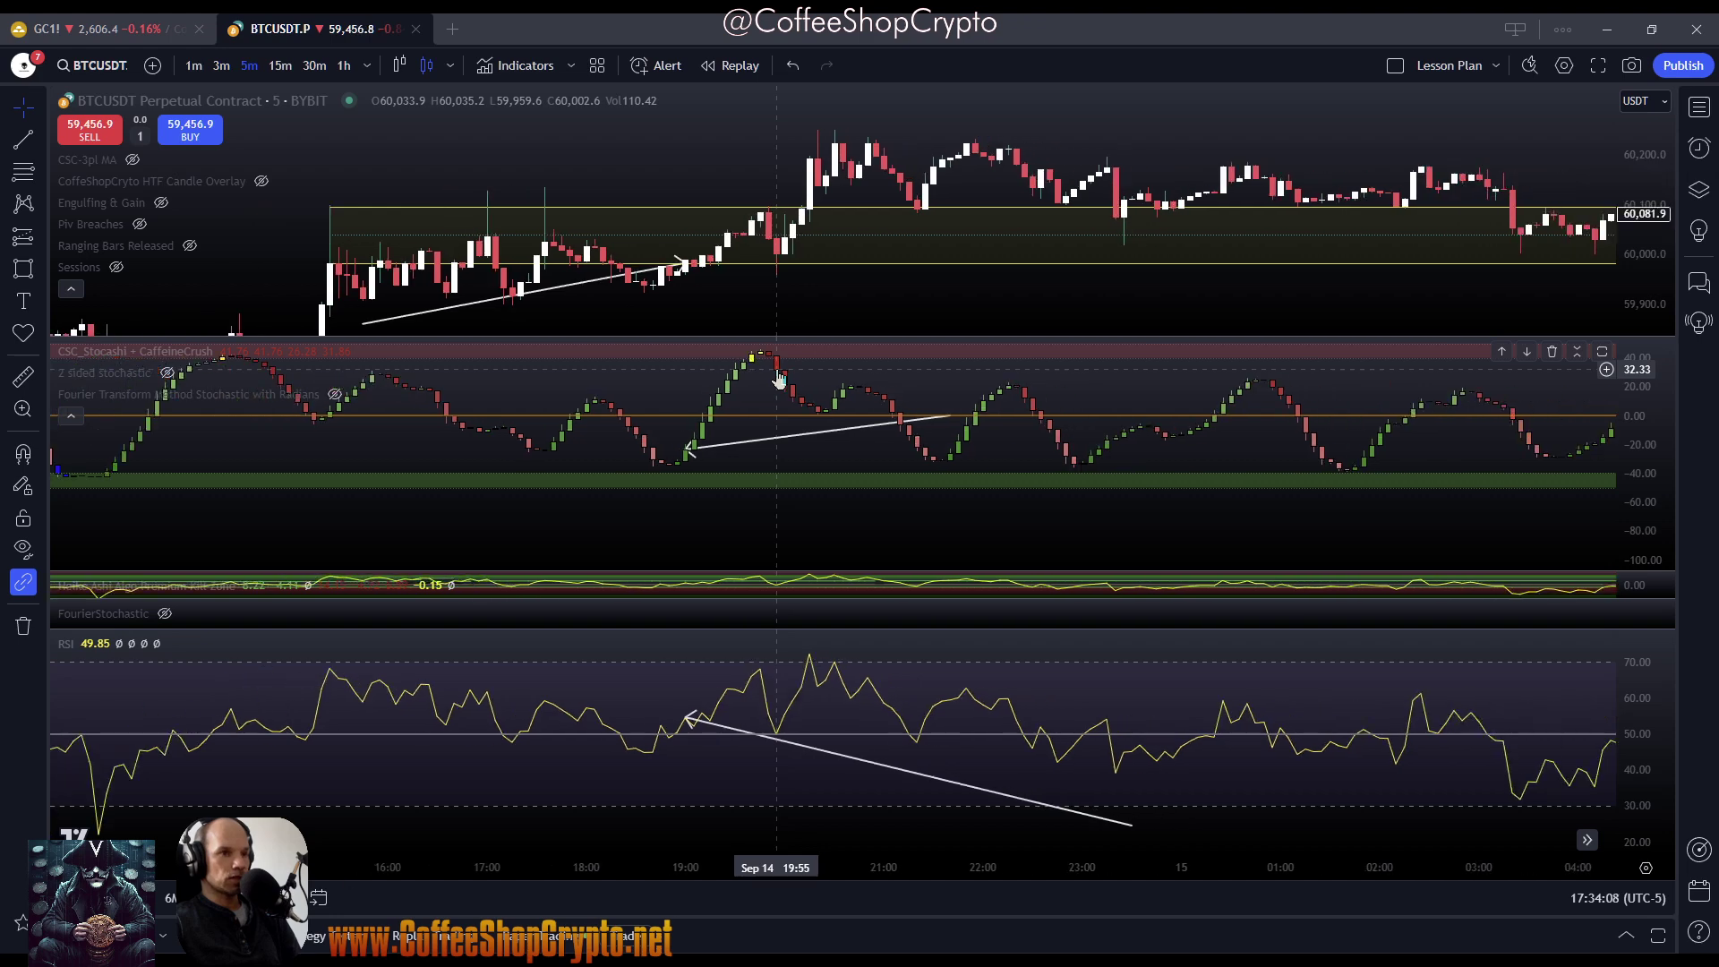
pyautogui.click(41, 302)
pyautogui.click(42, 275)
pyautogui.click(97, 291)
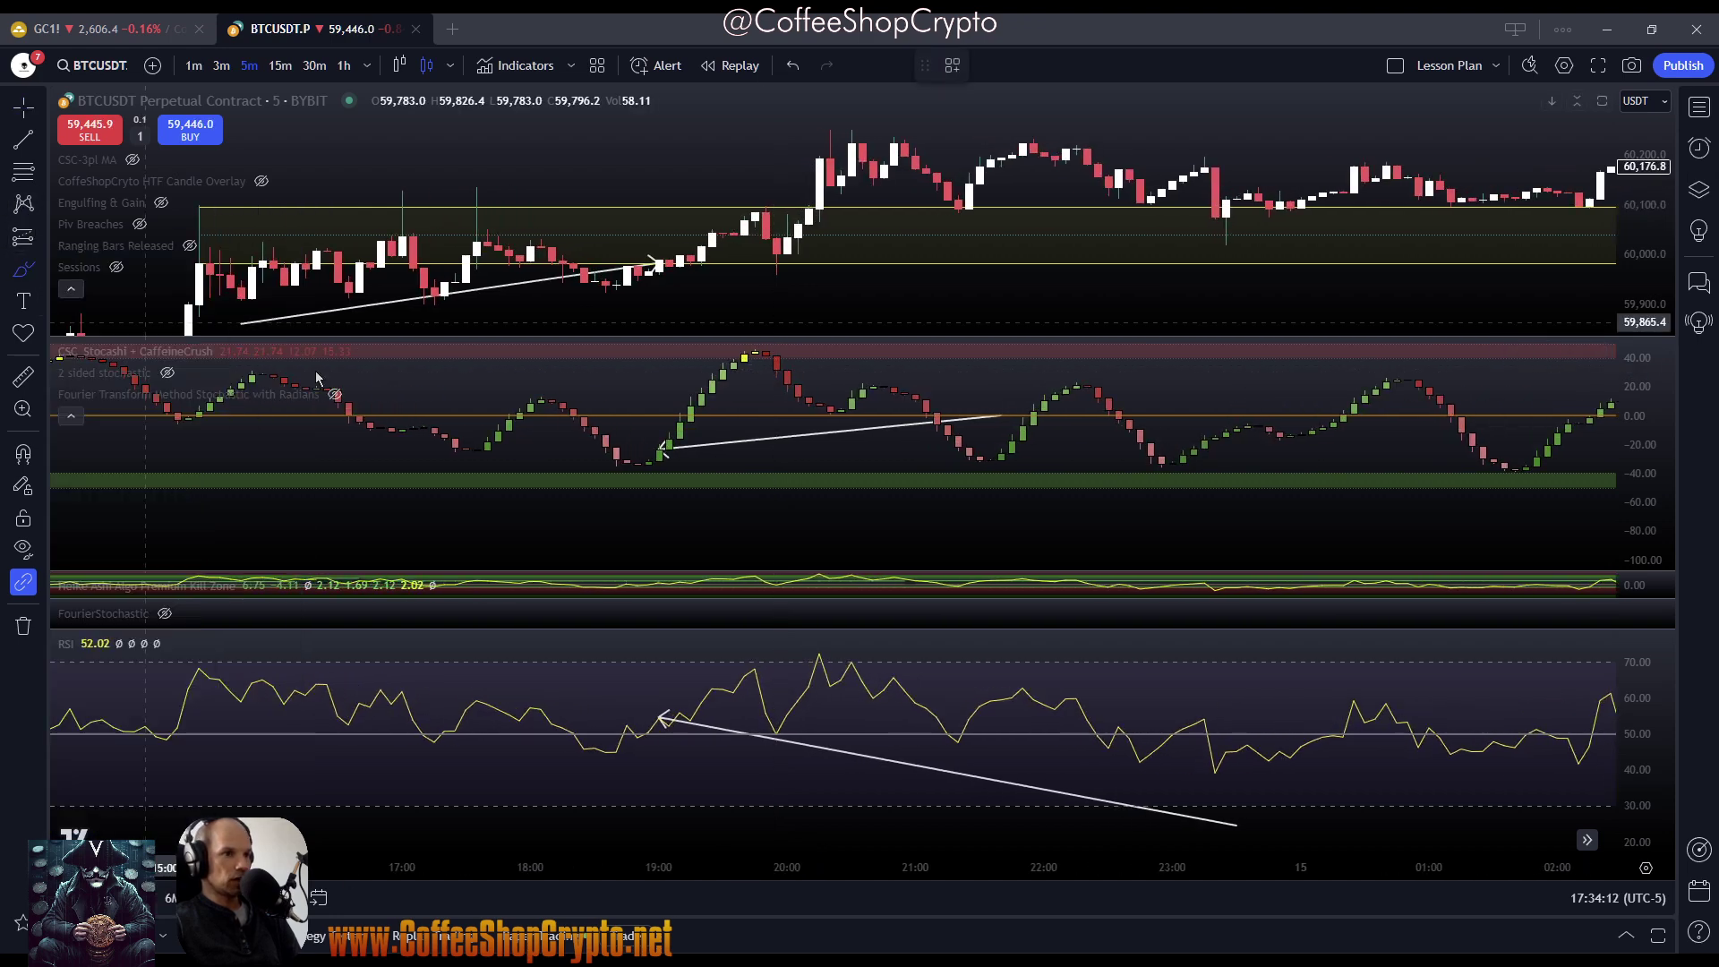
pyautogui.moveTo(762, 353)
pyautogui.mouseDown()
pyautogui.moveTo(791, 362)
pyautogui.moveTo(757, 371)
pyautogui.moveTo(775, 358)
pyautogui.mouseUp()
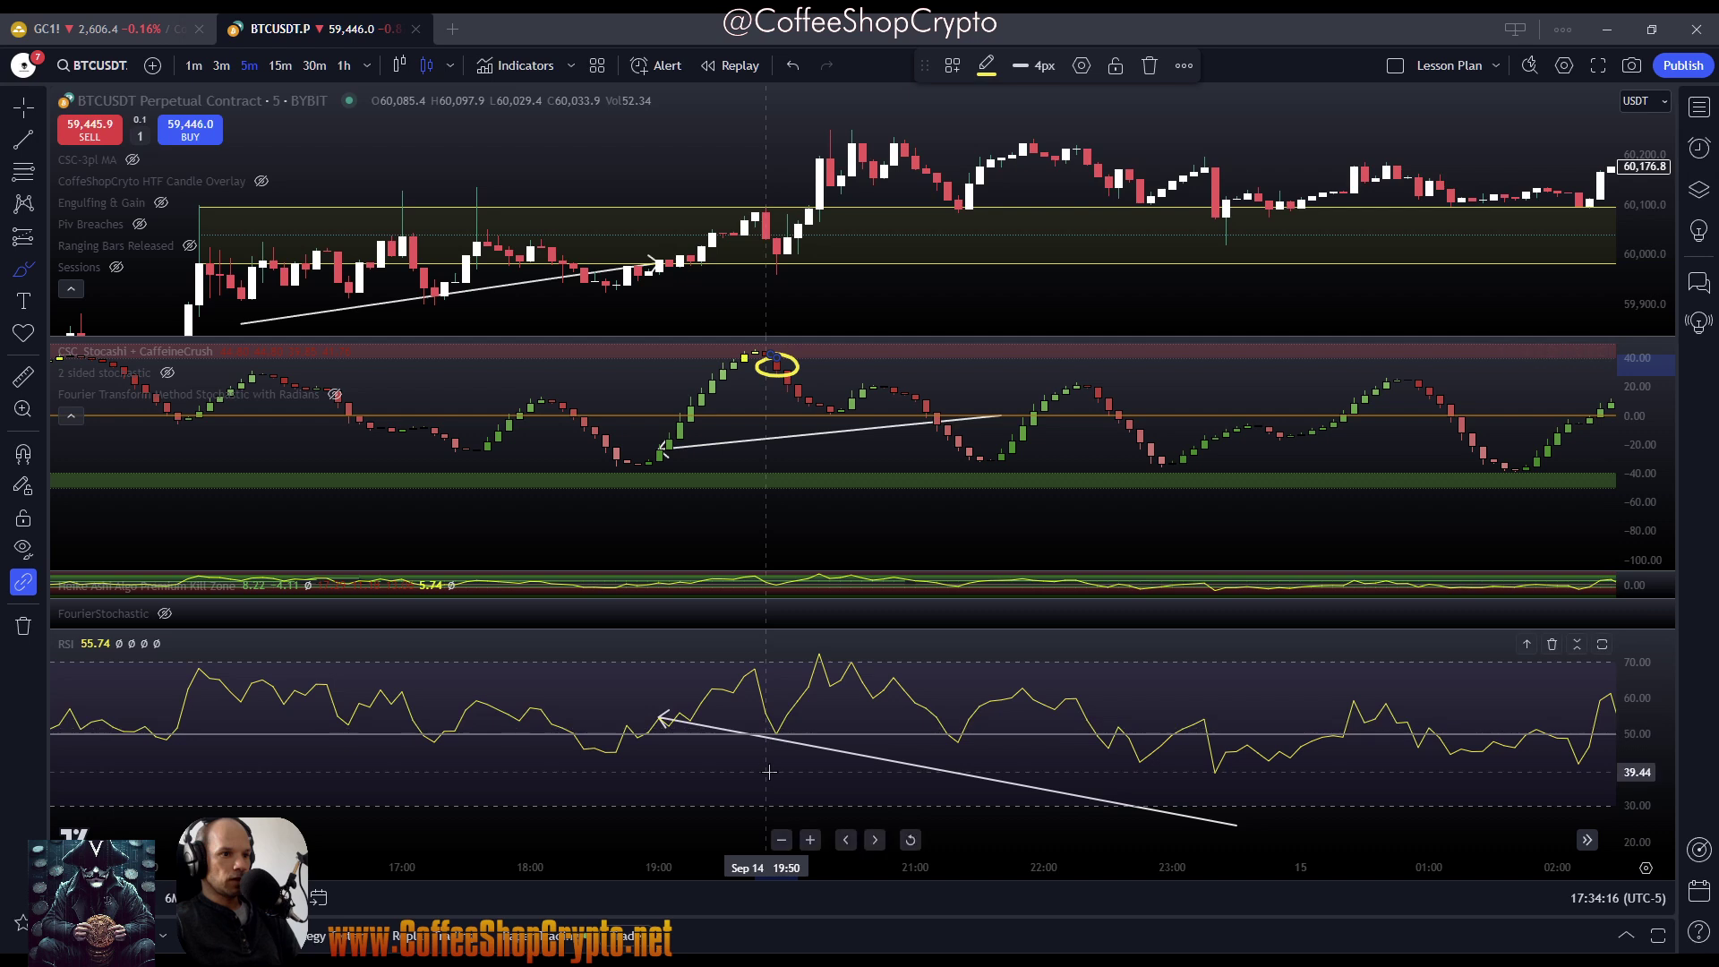
pyautogui.moveTo(768, 722)
pyautogui.mouseDown()
pyautogui.moveTo(781, 754)
pyautogui.moveTo(775, 721)
pyautogui.mouseUp()
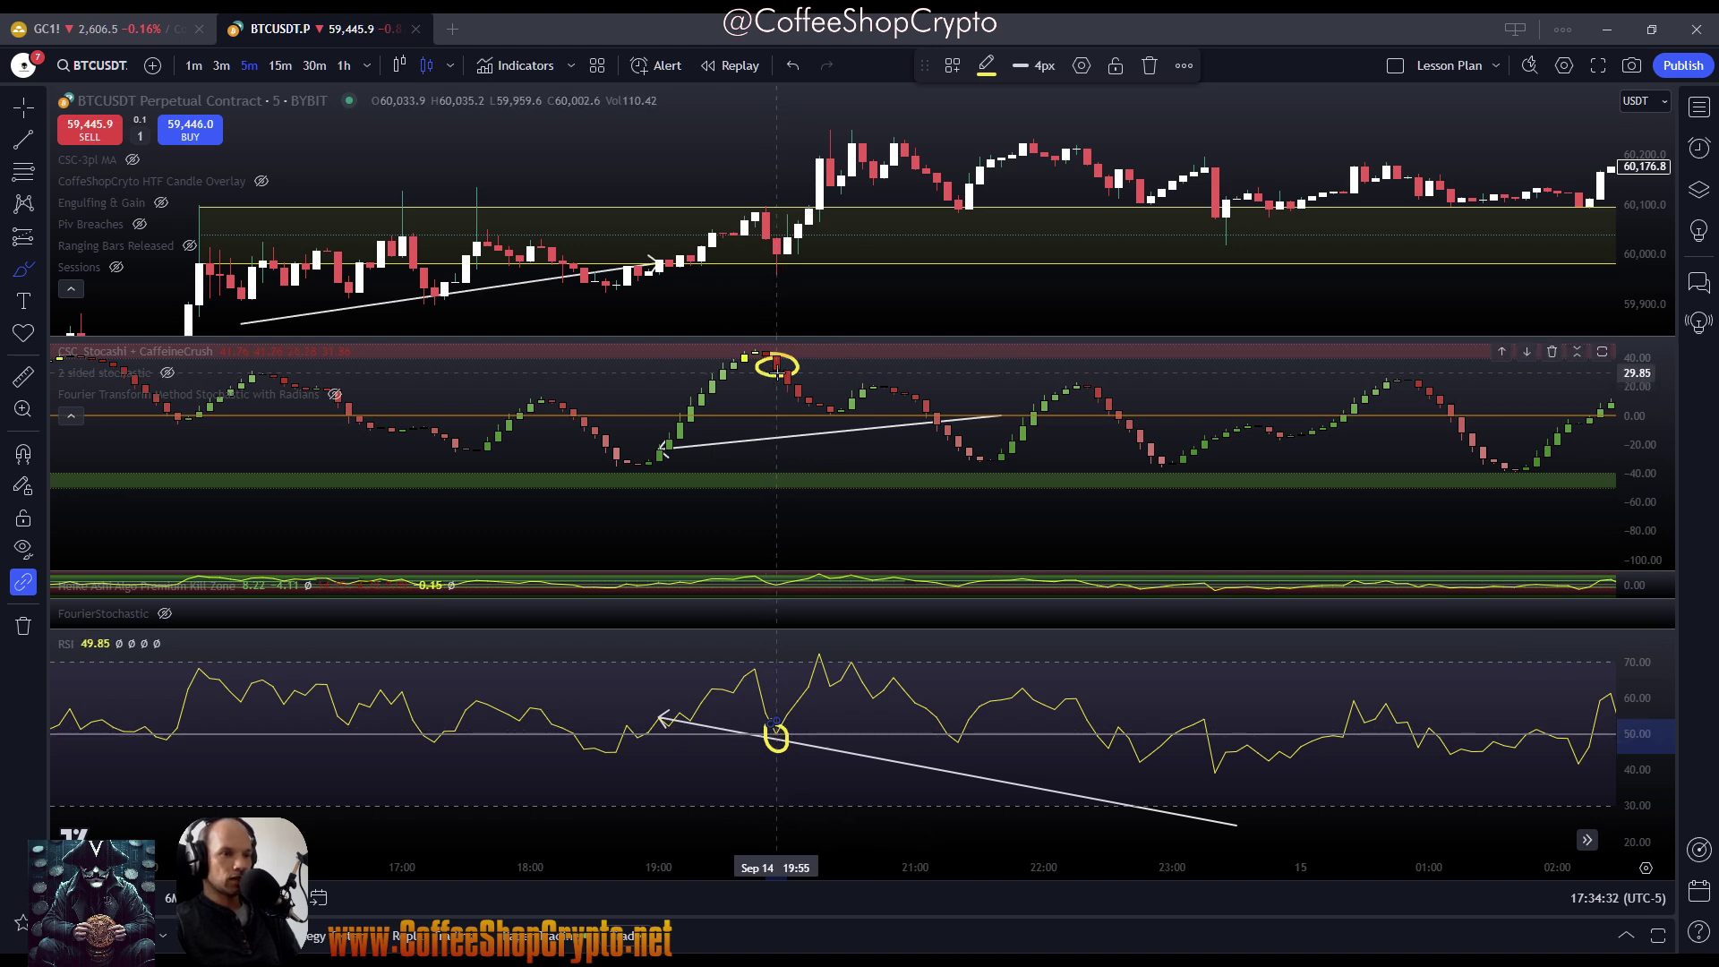
pyautogui.moveTo(727, 710)
pyautogui.mouseDown()
pyautogui.moveTo(797, 706)
pyautogui.moveTo(828, 747)
pyautogui.moveTo(772, 772)
pyautogui.moveTo(716, 729)
pyautogui.moveTo(786, 716)
pyautogui.mouseUp()
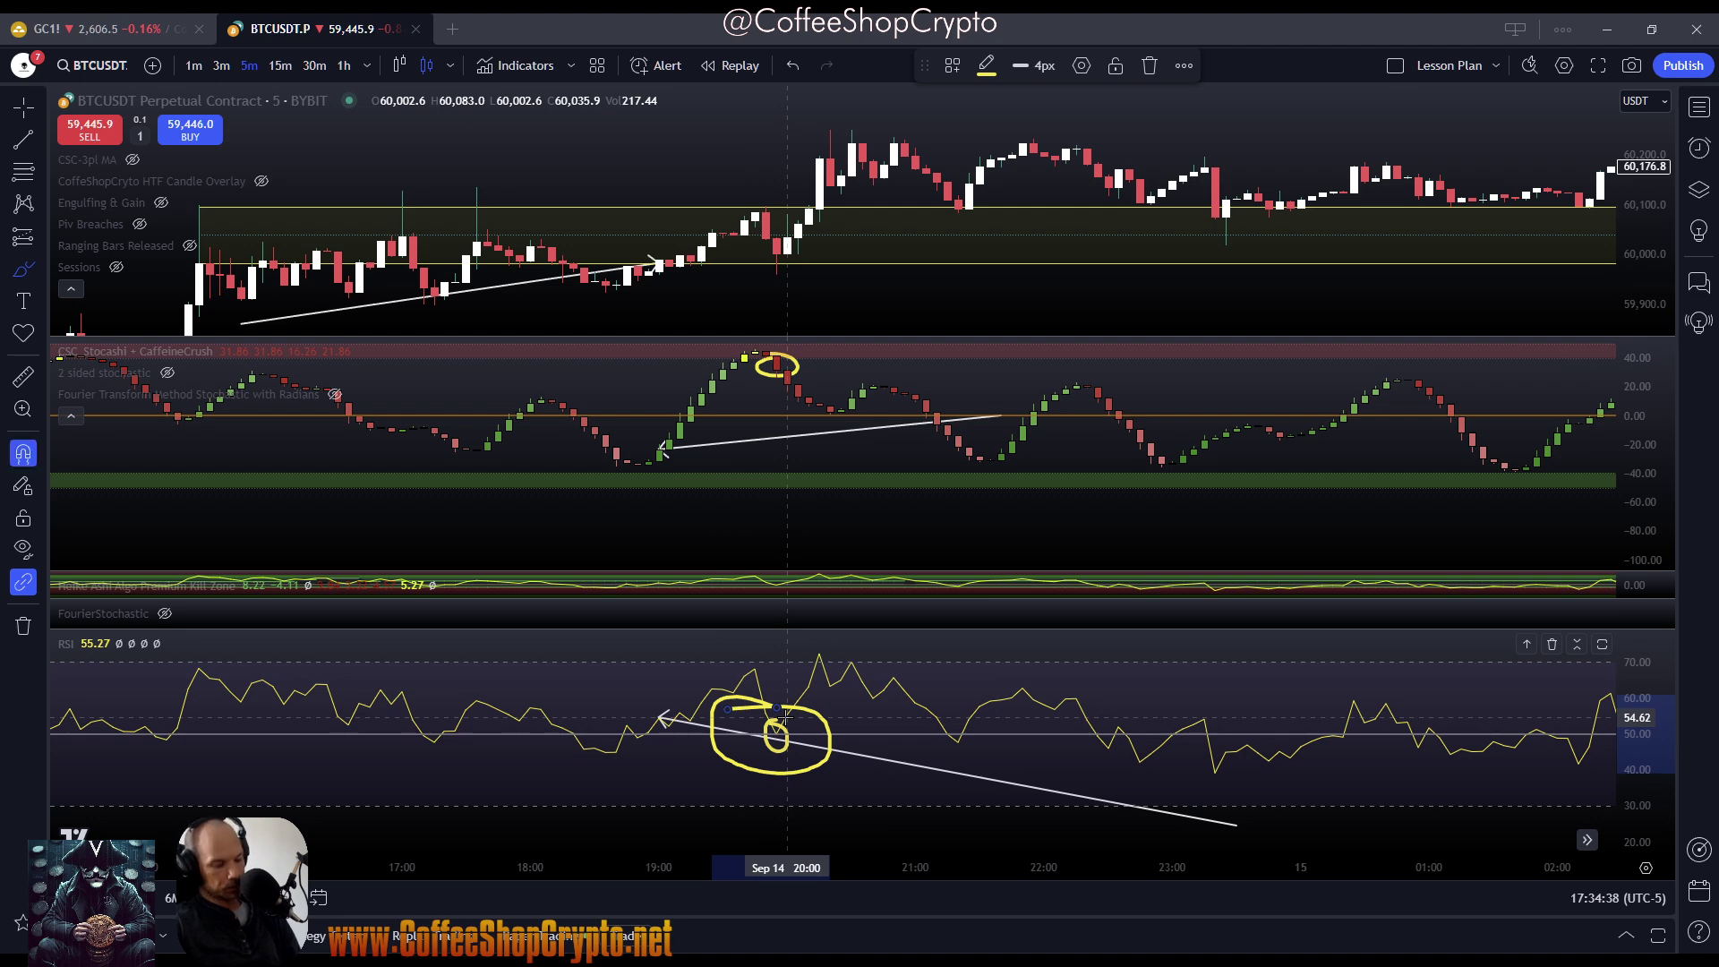
pyautogui.hotkey('ctrl', 'z')
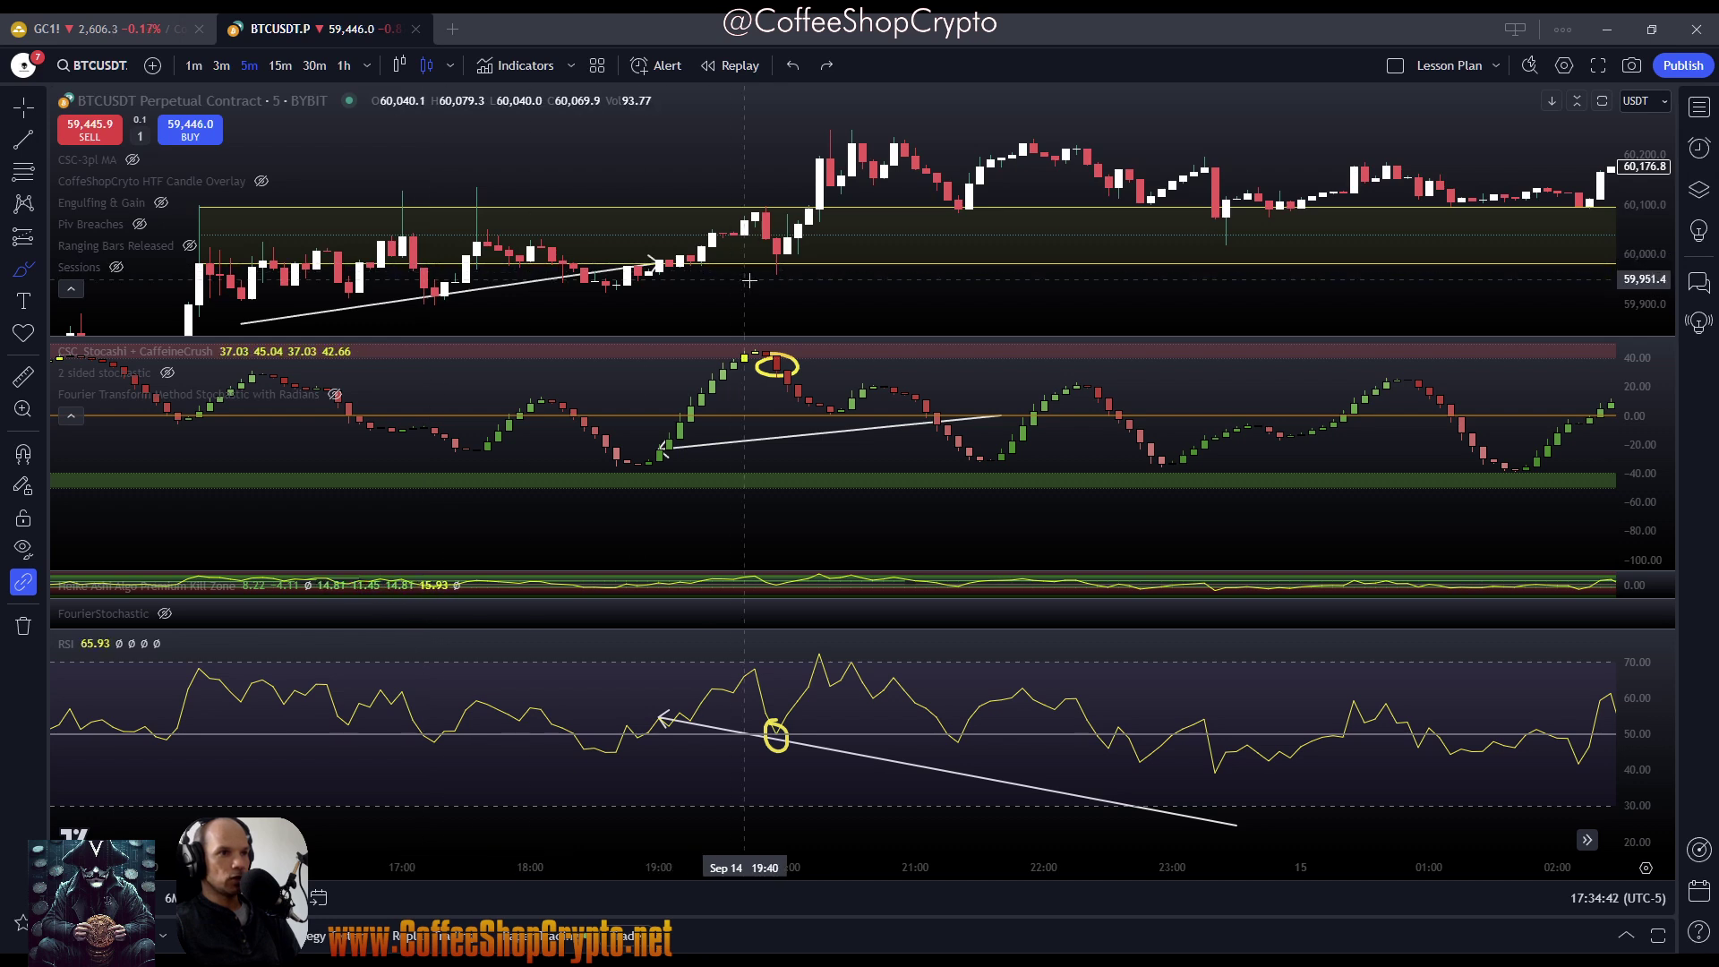
# Mark the price low at Sep 14 19:55 with a short vertical brush stroke, and delete it together with the white price-chart arrow
pyautogui.moveTo(775, 295); pyautogui.dragTo(776, 265)
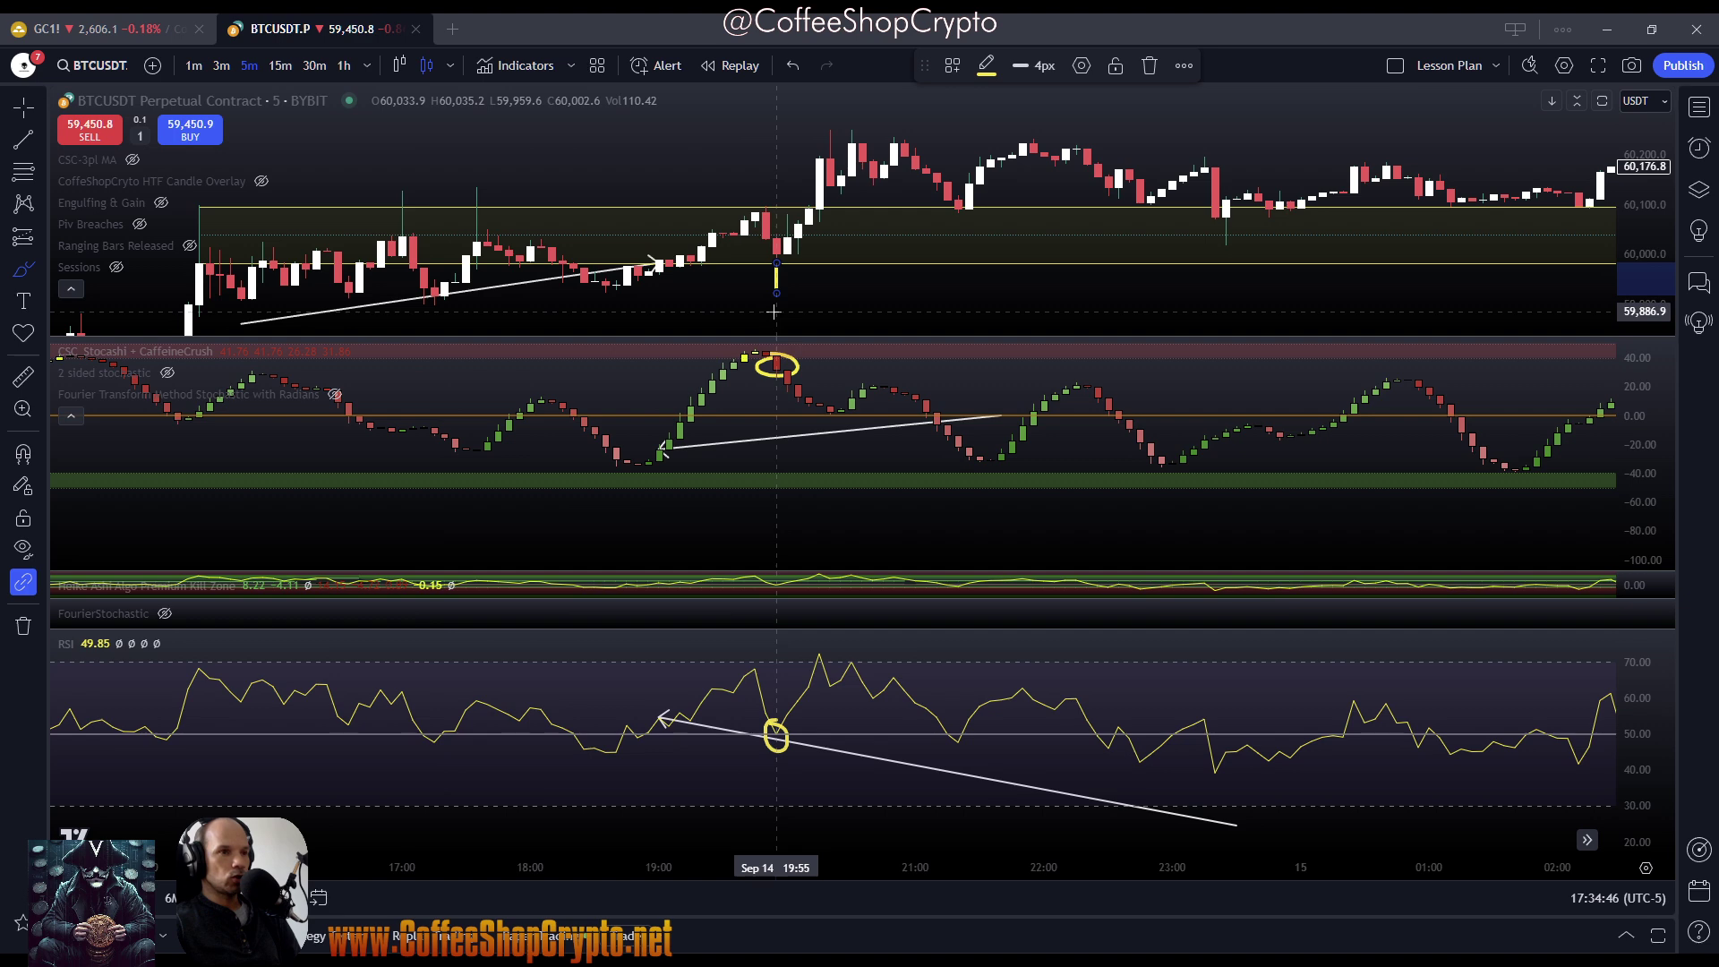
pyautogui.click(23, 108)
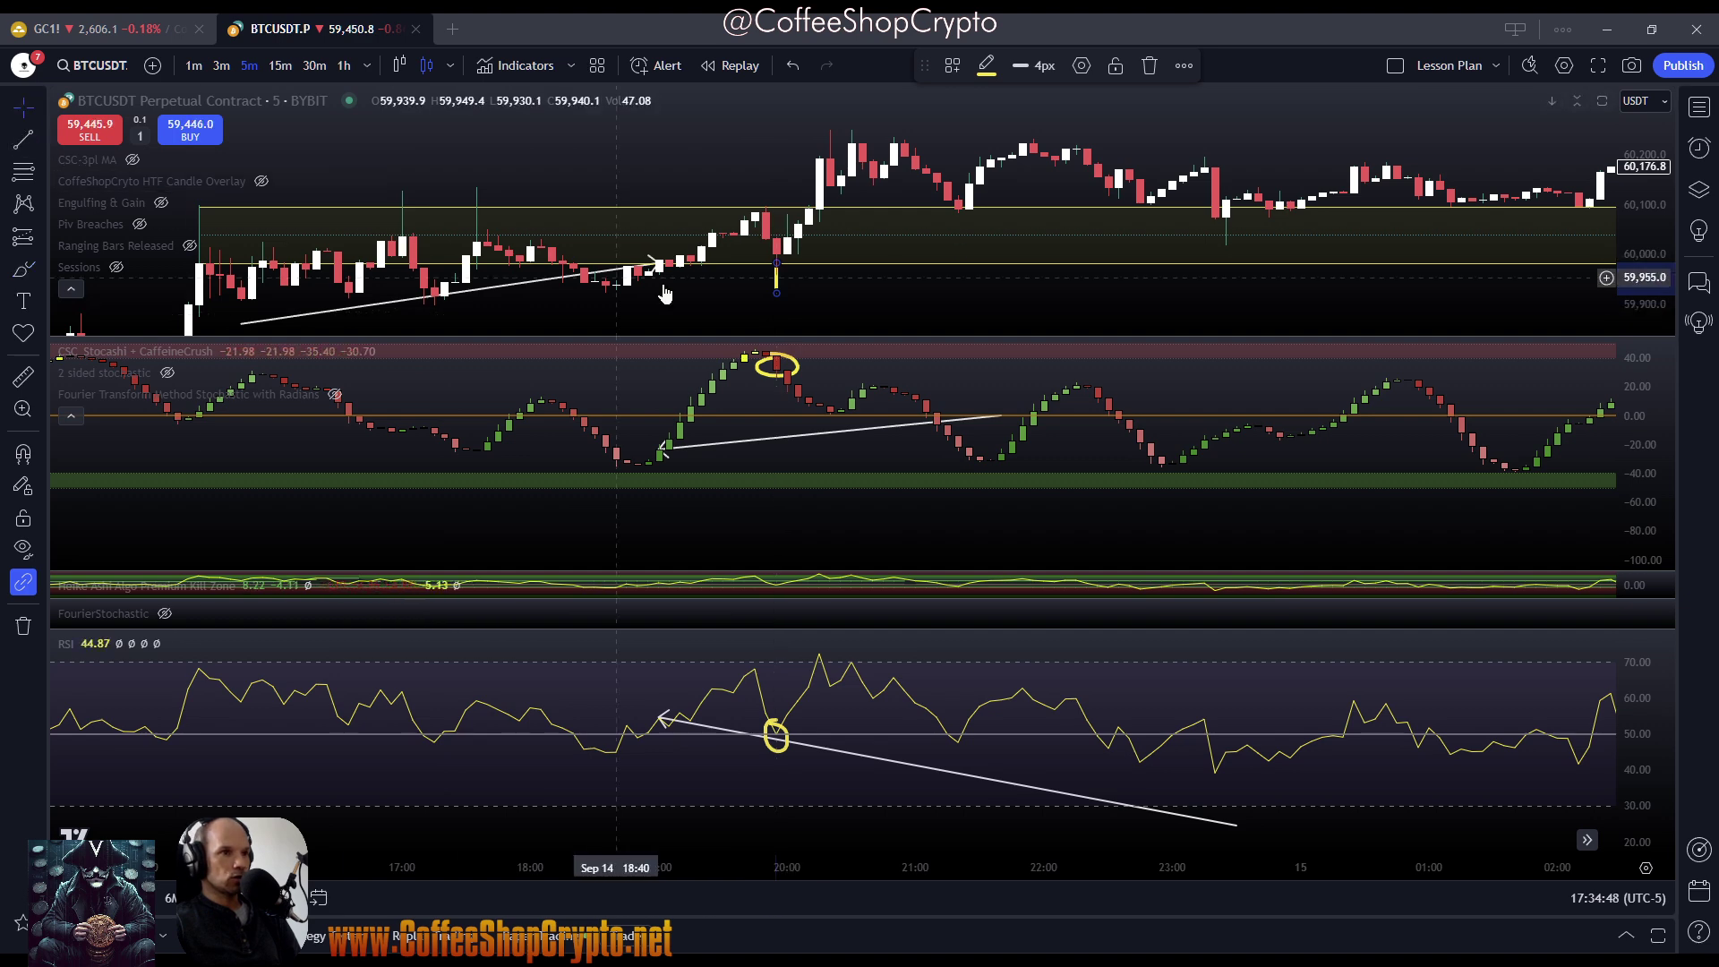
pyautogui.click(779, 282)
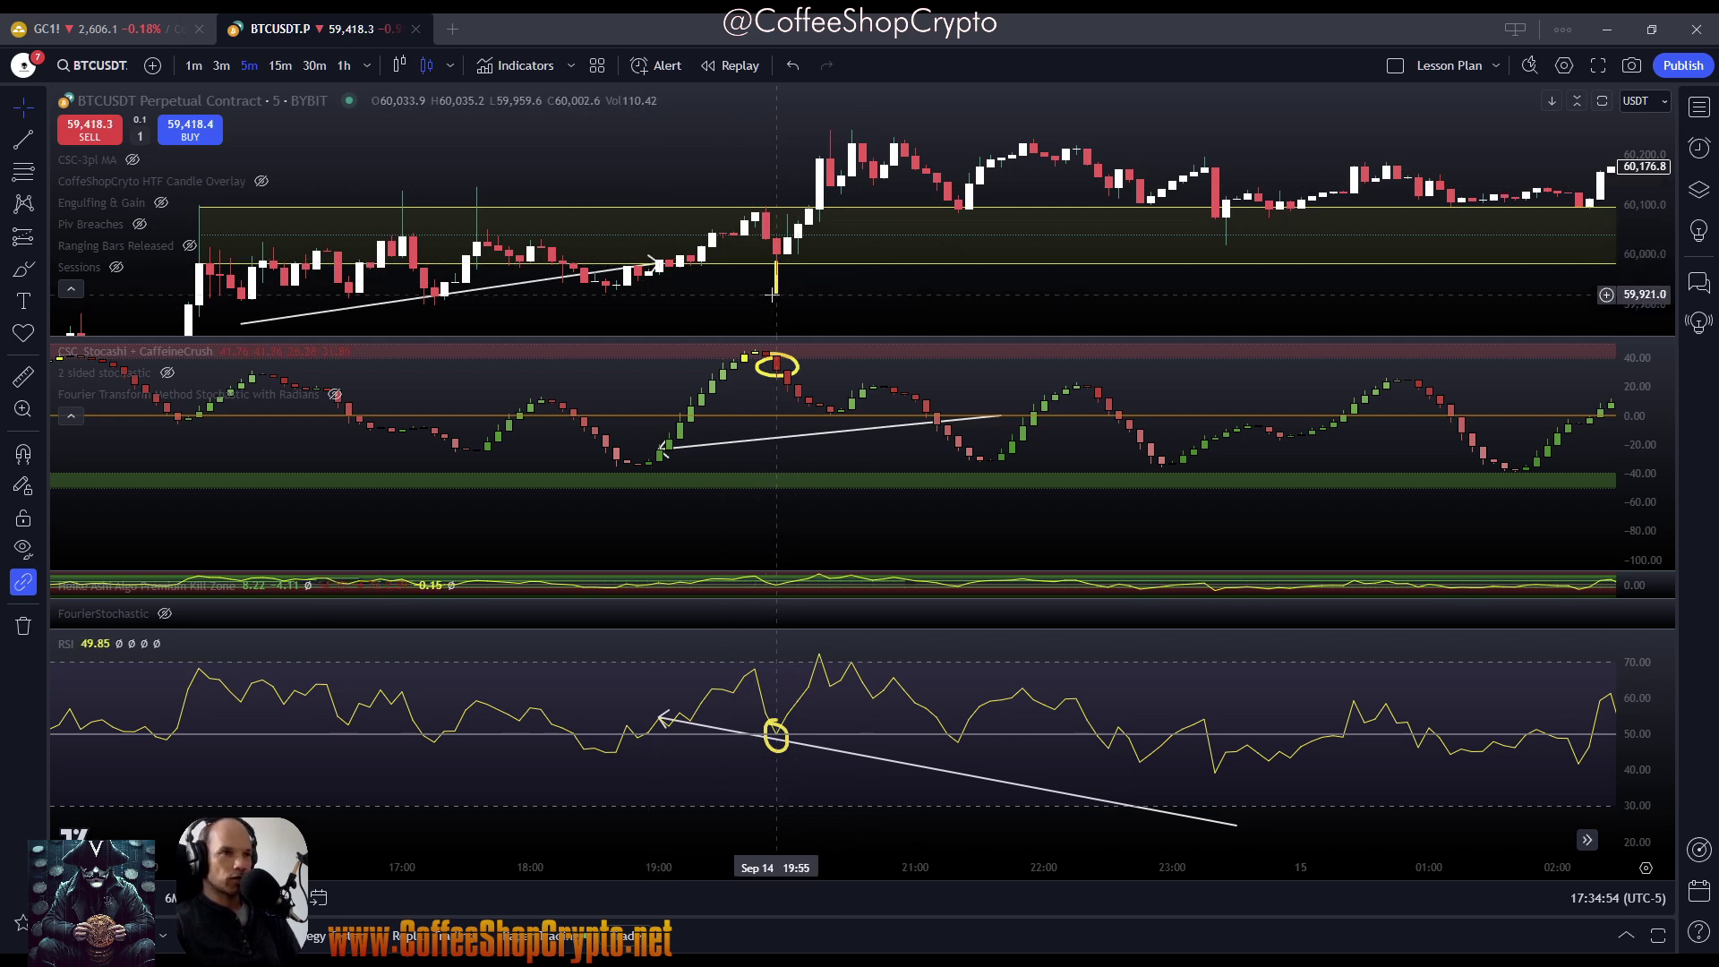
pyautogui.hscroll(2, 776, 291)
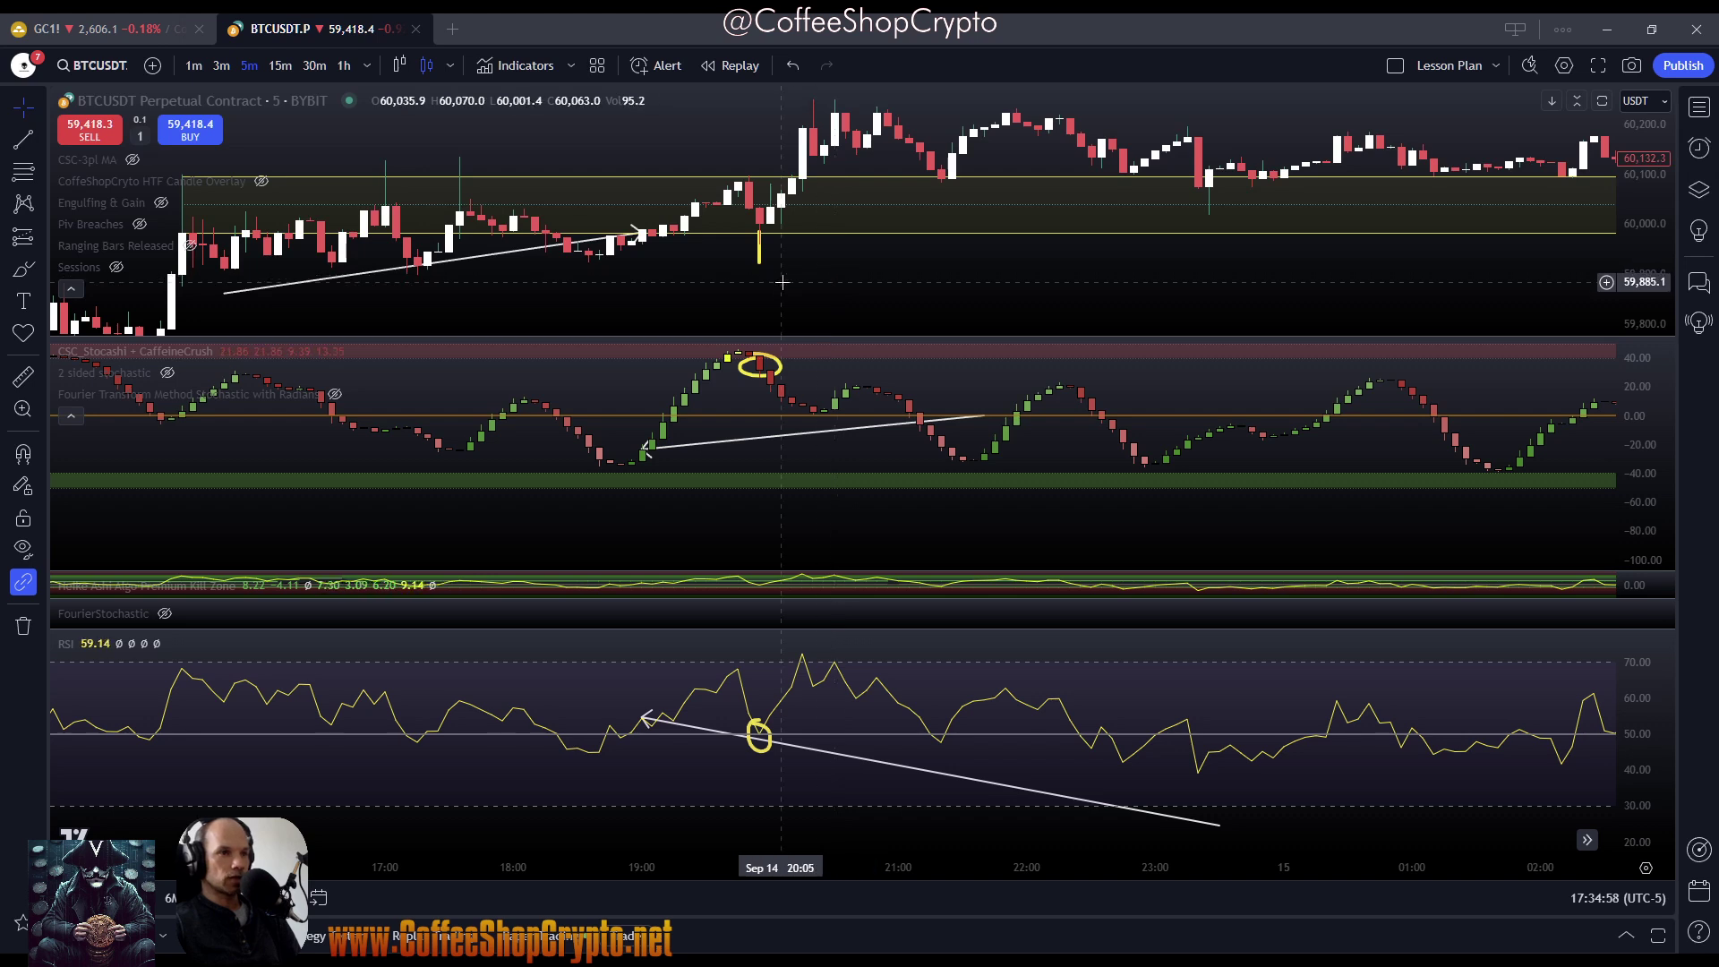
pyautogui.moveTo(782, 282); pyautogui.dragTo(650, 163)
pyautogui.press('Delete')
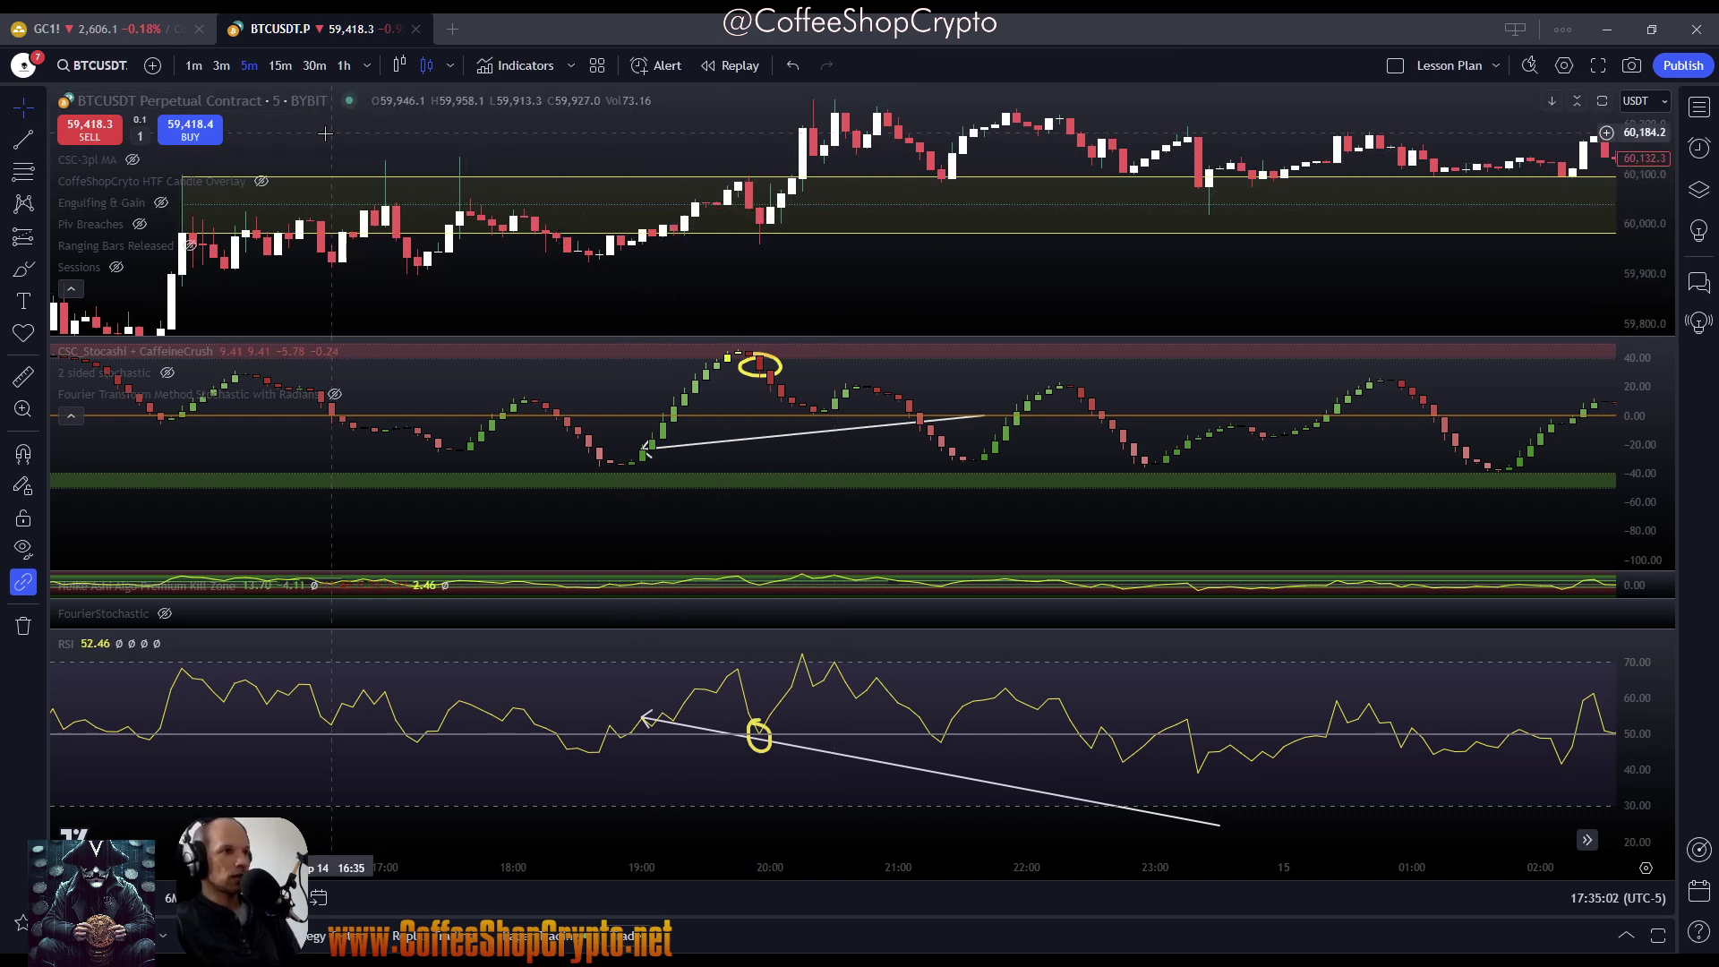
# Reshape the price rectangle to start at Sep 14 17:00 with its lower edge at about 60,041.0
pyautogui.scroll(-5, 994, 264)
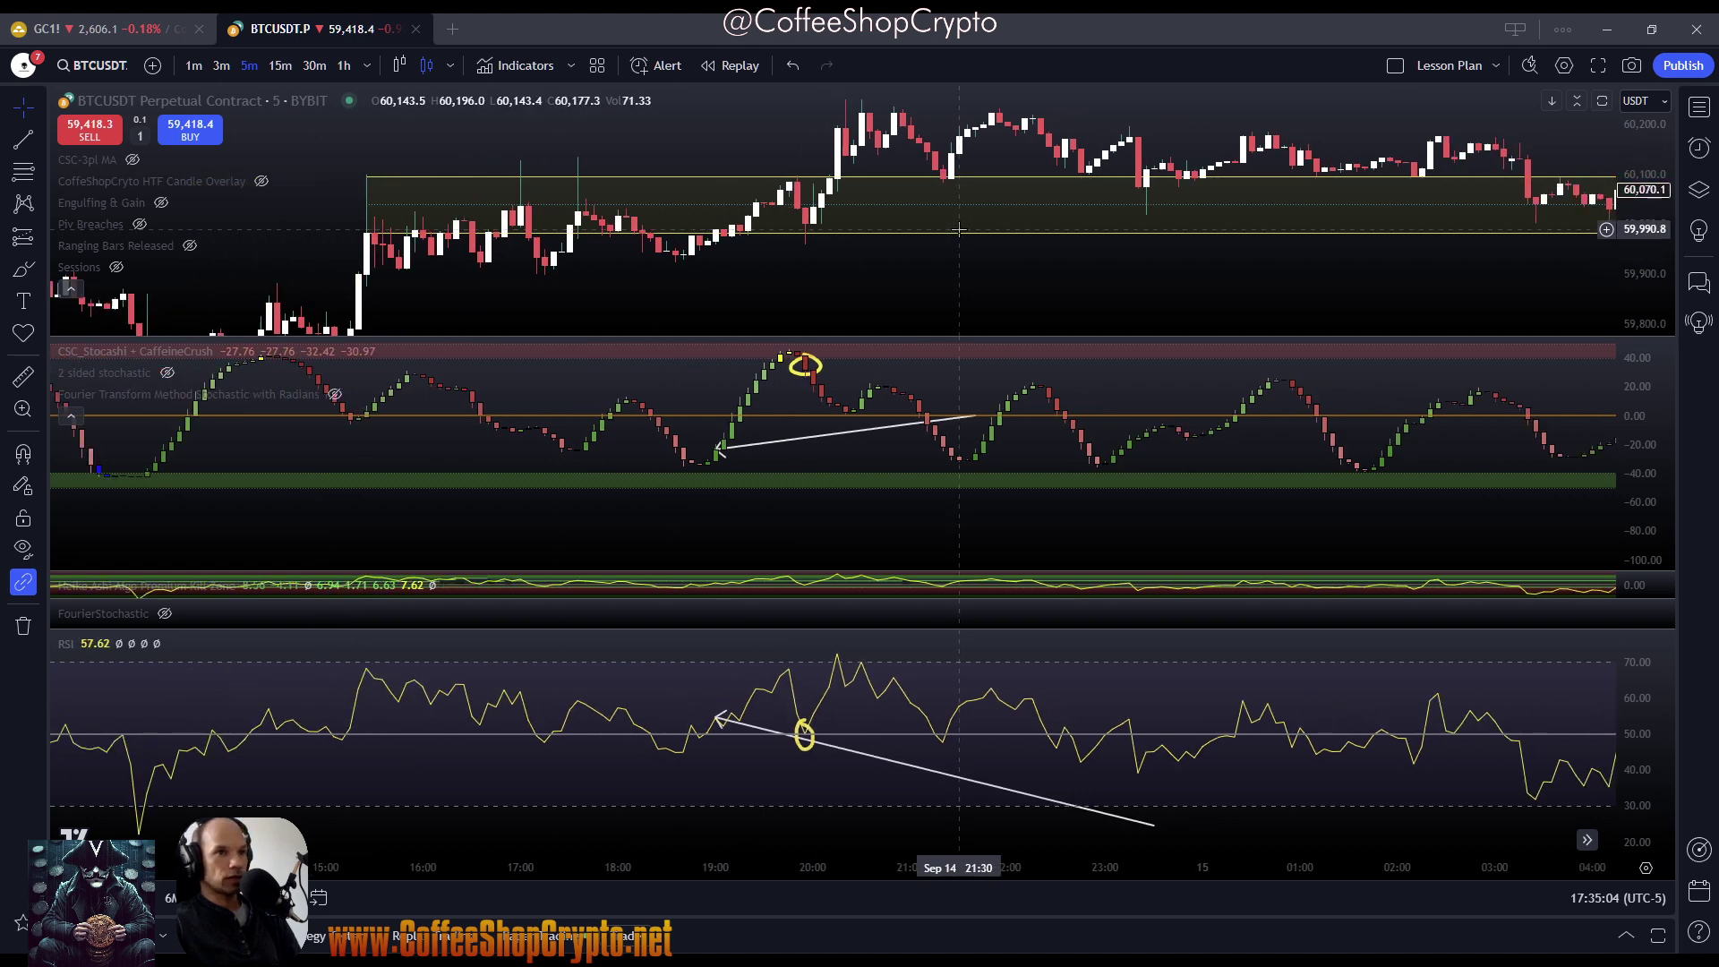
pyautogui.moveTo(990, 268); pyautogui.dragTo(805, 314)
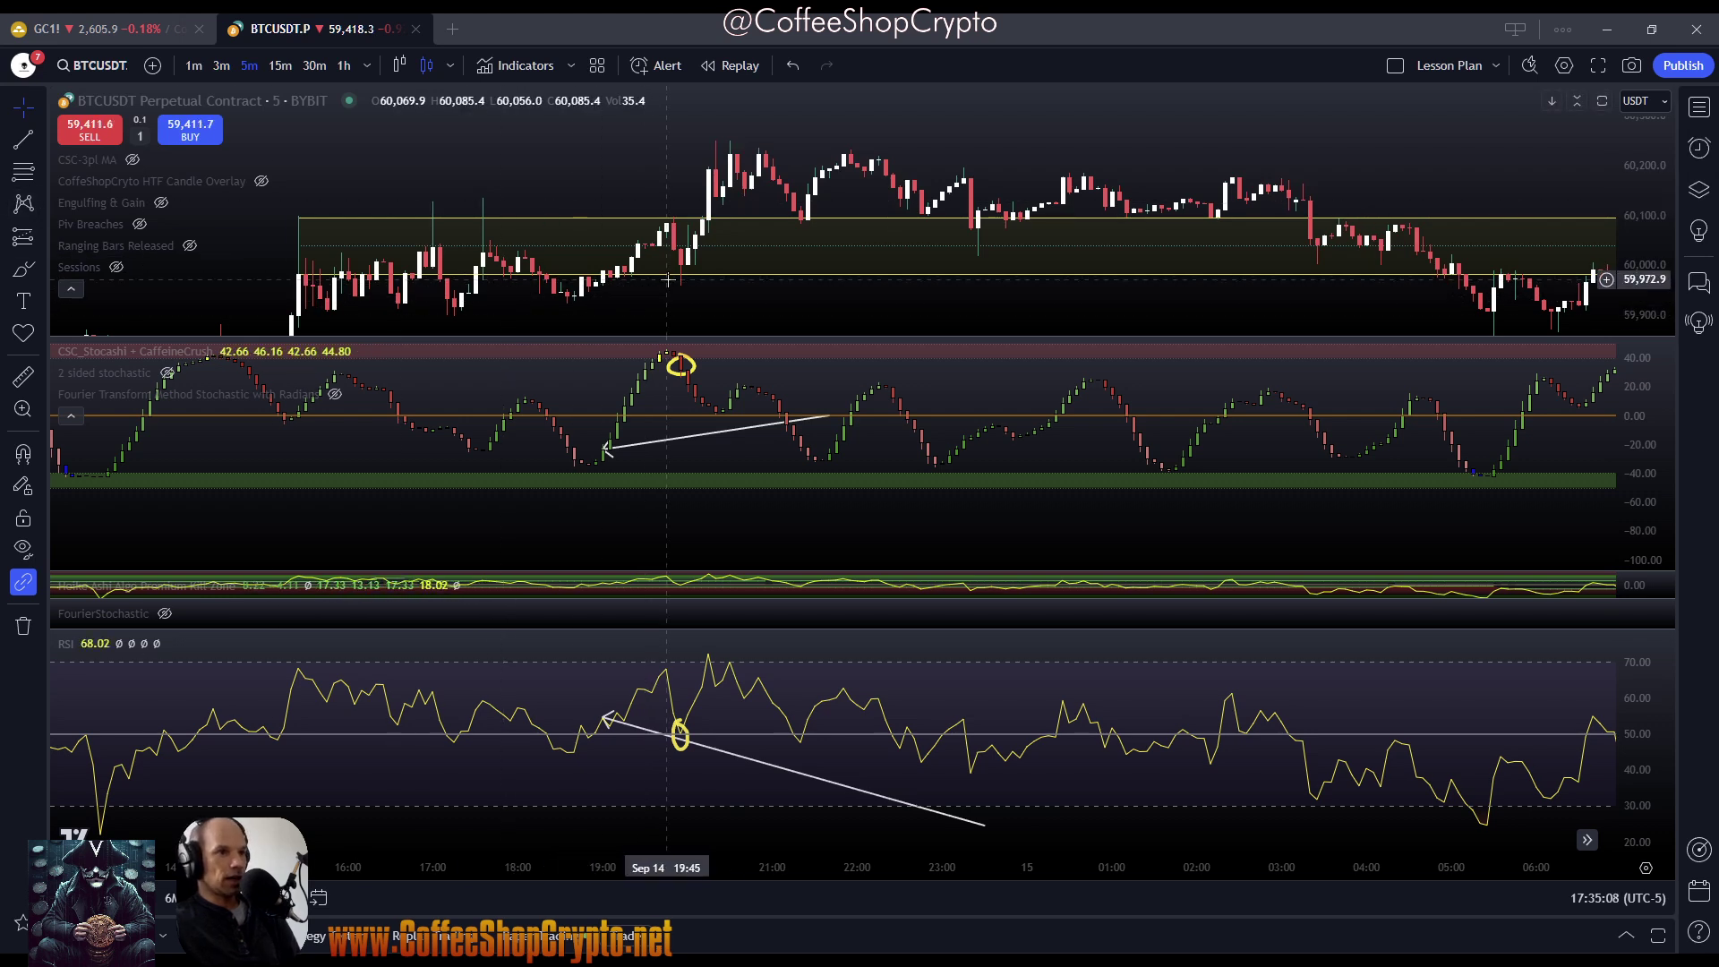
pyautogui.moveTo(555, 295); pyautogui.dragTo(518, 300)
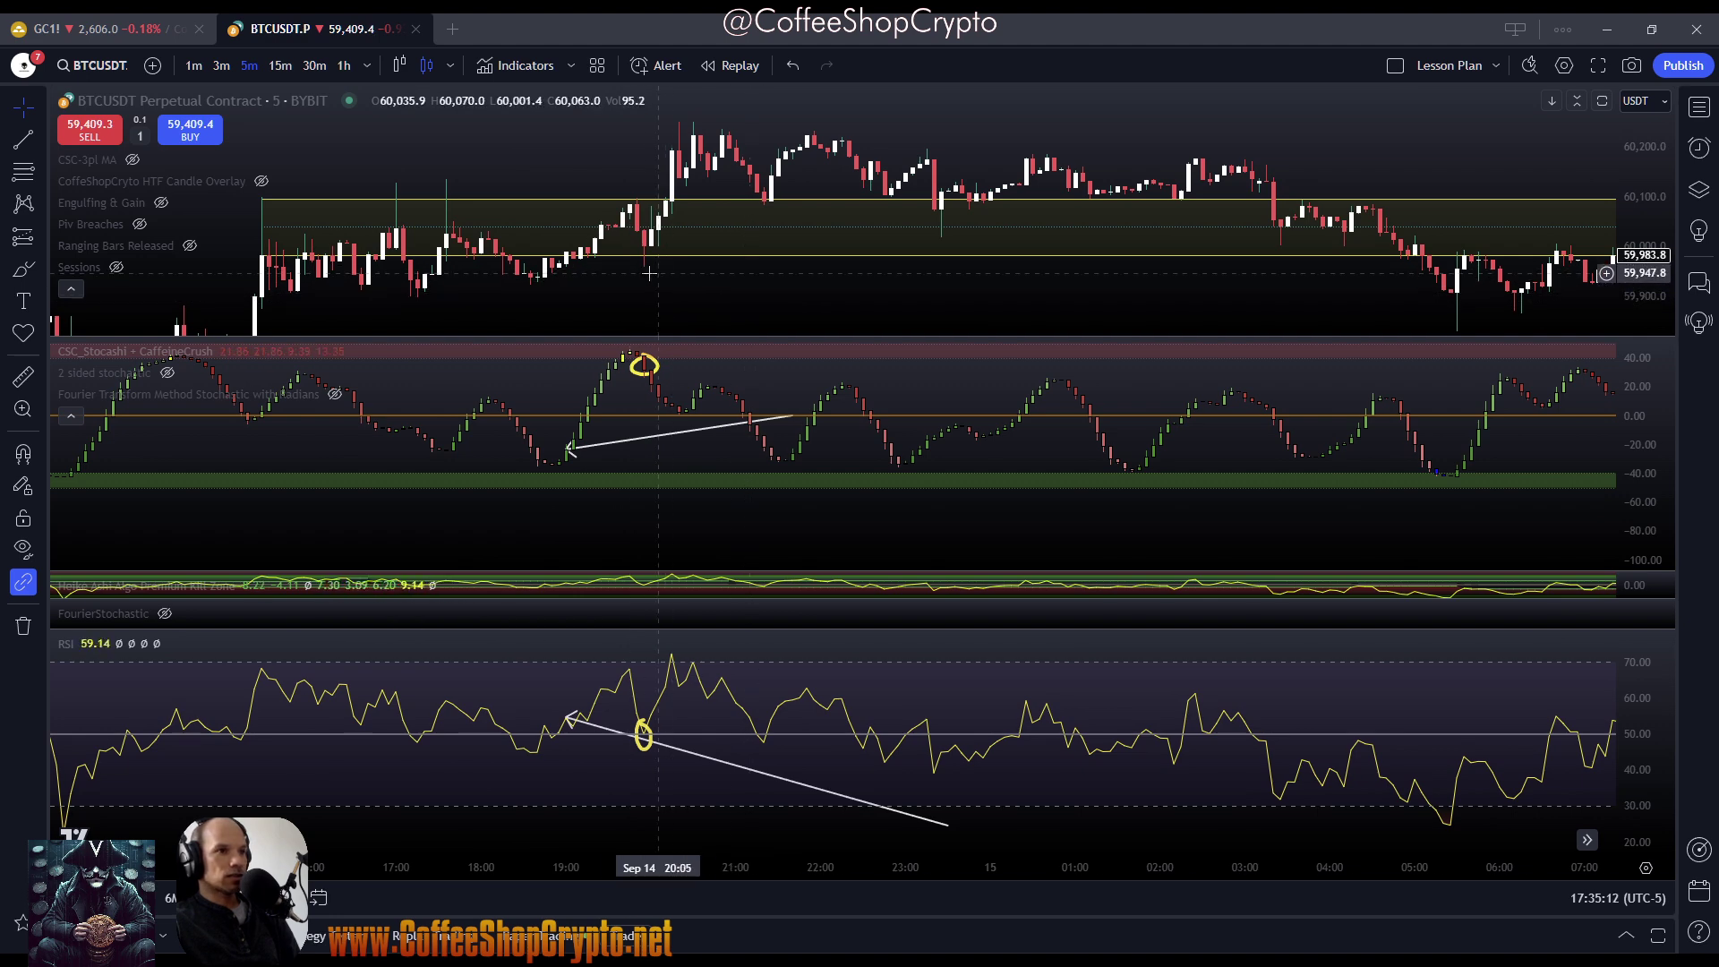
pyautogui.moveTo(261, 256)
pyautogui.mouseDown()
pyautogui.moveTo(327, 226)
pyautogui.moveTo(396, 226)
pyautogui.mouseUp()
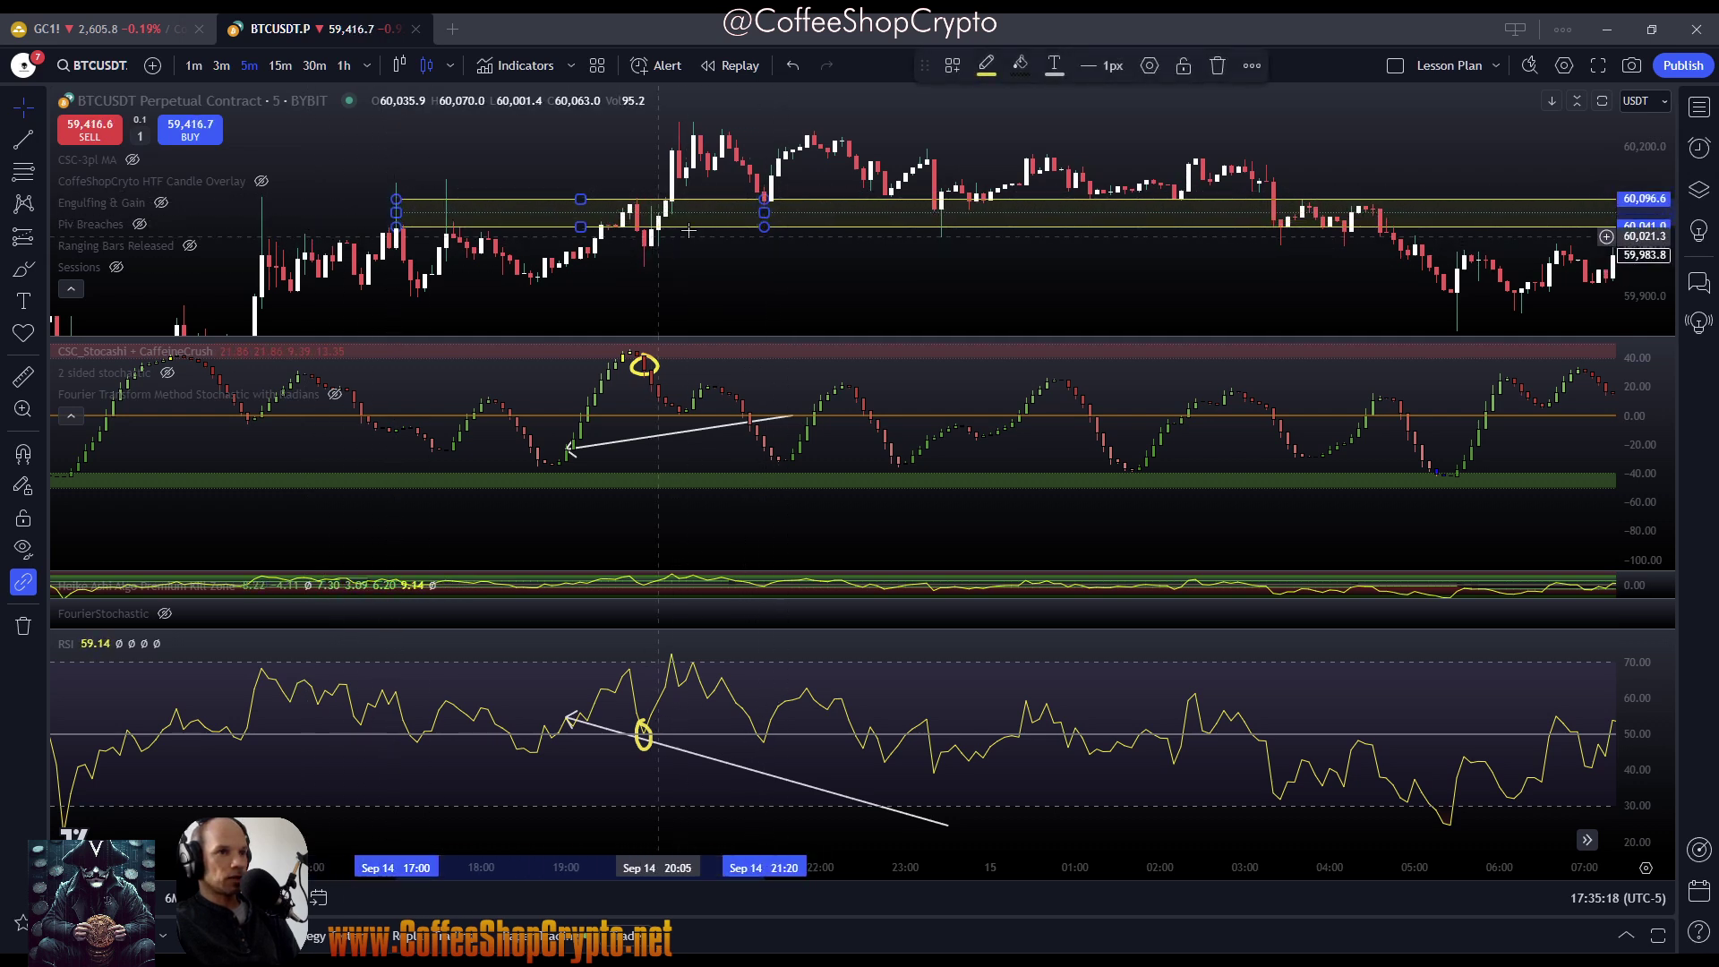
pyautogui.click(775, 259)
# Point the Stocashi arrow down at the low near Sep 14 21:40 and move the RSI arrow's tip to the same time at 59.60
pyautogui.moveTo(801, 252); pyautogui.dragTo(750, 272)
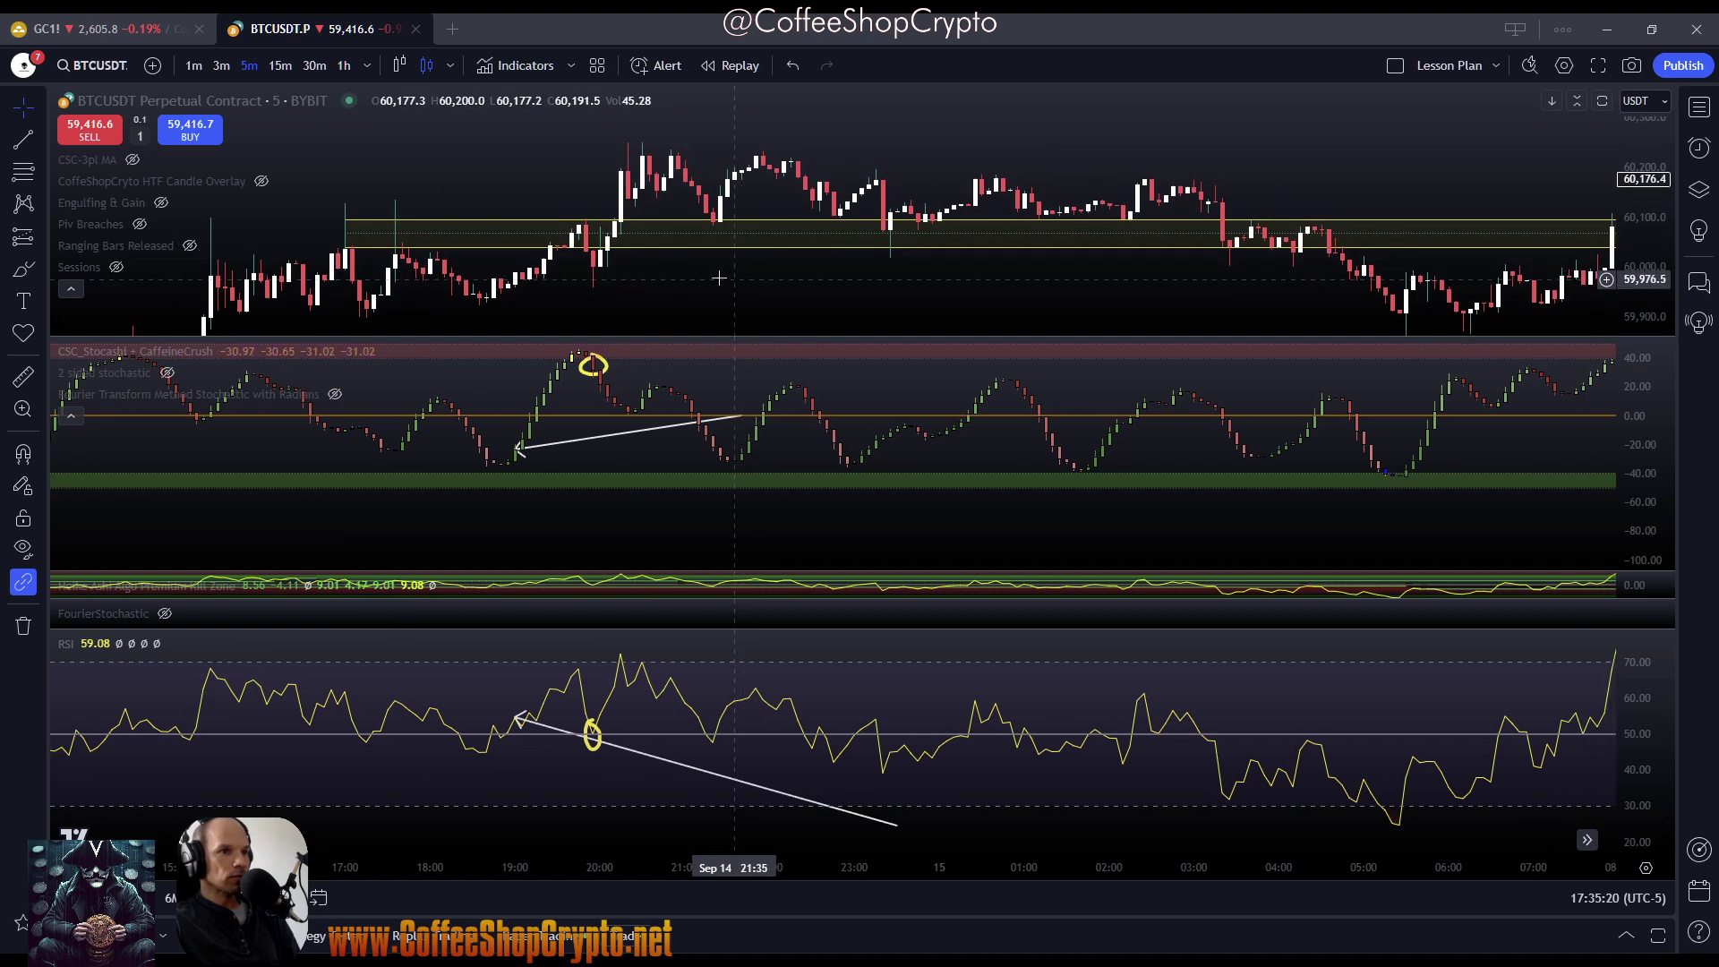
pyautogui.moveTo(517, 455); pyautogui.dragTo(712, 257)
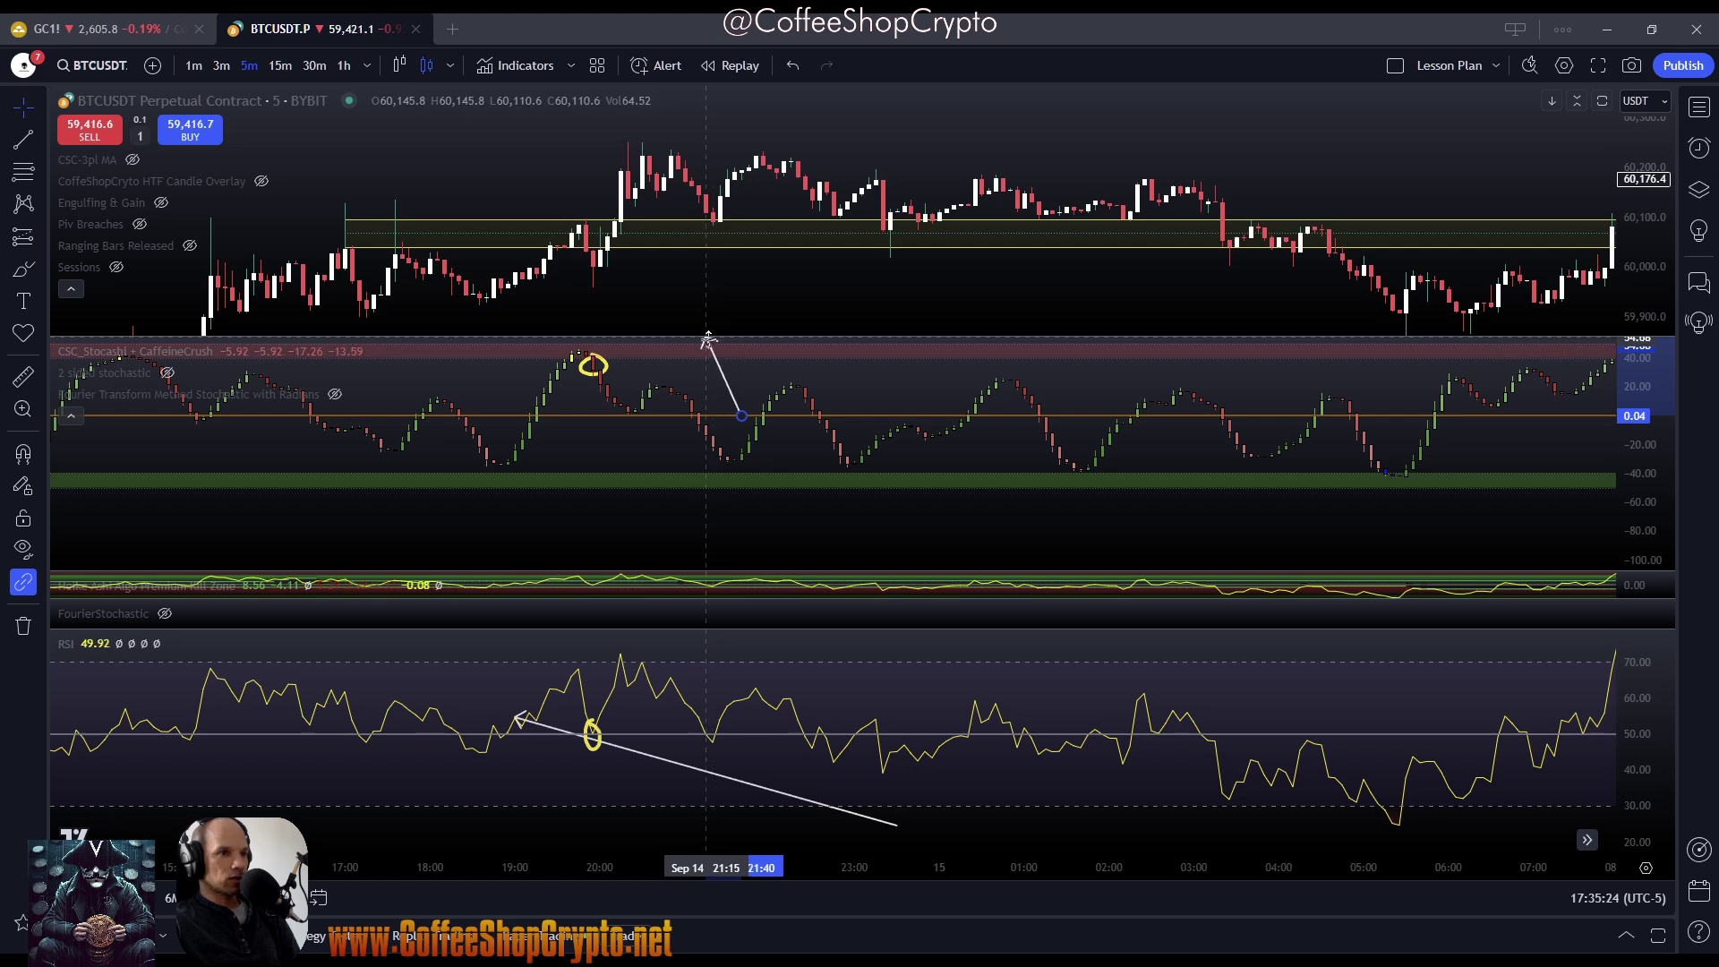
pyautogui.moveTo(707, 340)
pyautogui.mouseDown()
pyautogui.moveTo(714, 433)
pyautogui.moveTo(741, 452)
pyautogui.mouseUp()
pyautogui.moveTo(531, 722)
pyautogui.mouseDown()
pyautogui.moveTo(728, 718)
pyautogui.moveTo(742, 699)
pyautogui.mouseUp()
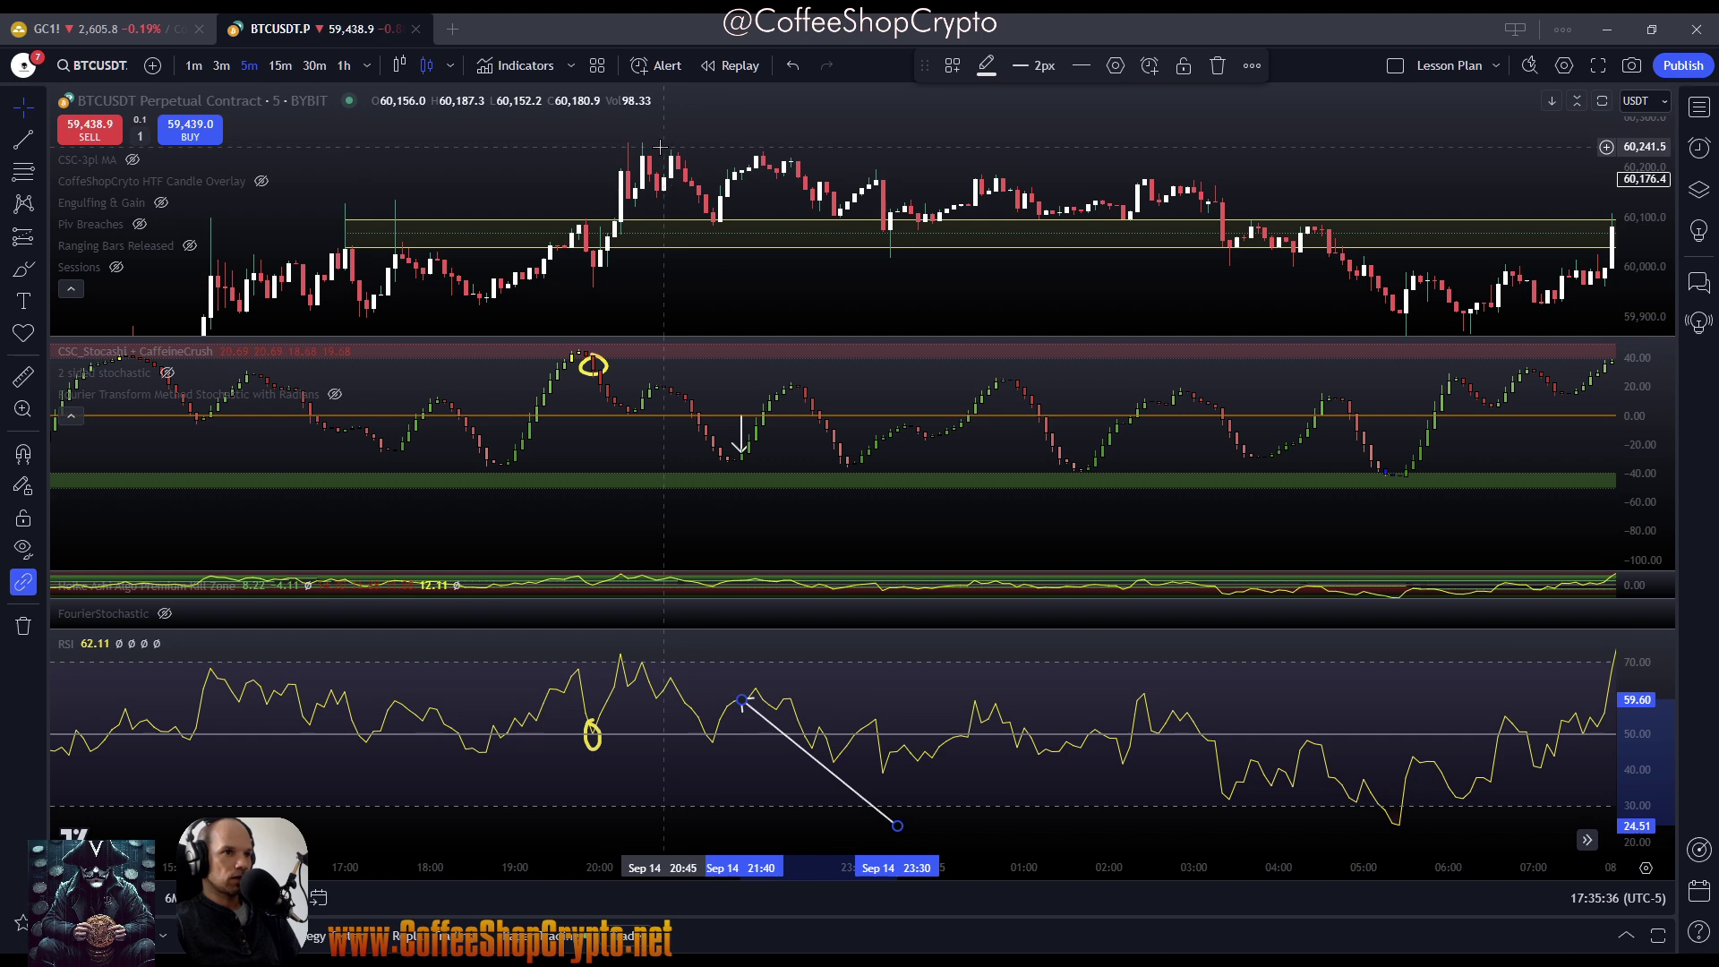
# Highlight the price highs between Sep 14 20:45 and 22:00, and move the RSI arrow's tip to Sep 15 00:30 at 48.90
pyautogui.moveTo(663, 144)
pyautogui.mouseDown()
pyautogui.moveTo(830, 151)
pyautogui.moveTo(669, 147)
pyautogui.moveTo(785, 149)
pyautogui.moveTo(734, 168)
pyautogui.moveTo(770, 154)
pyautogui.mouseUp()
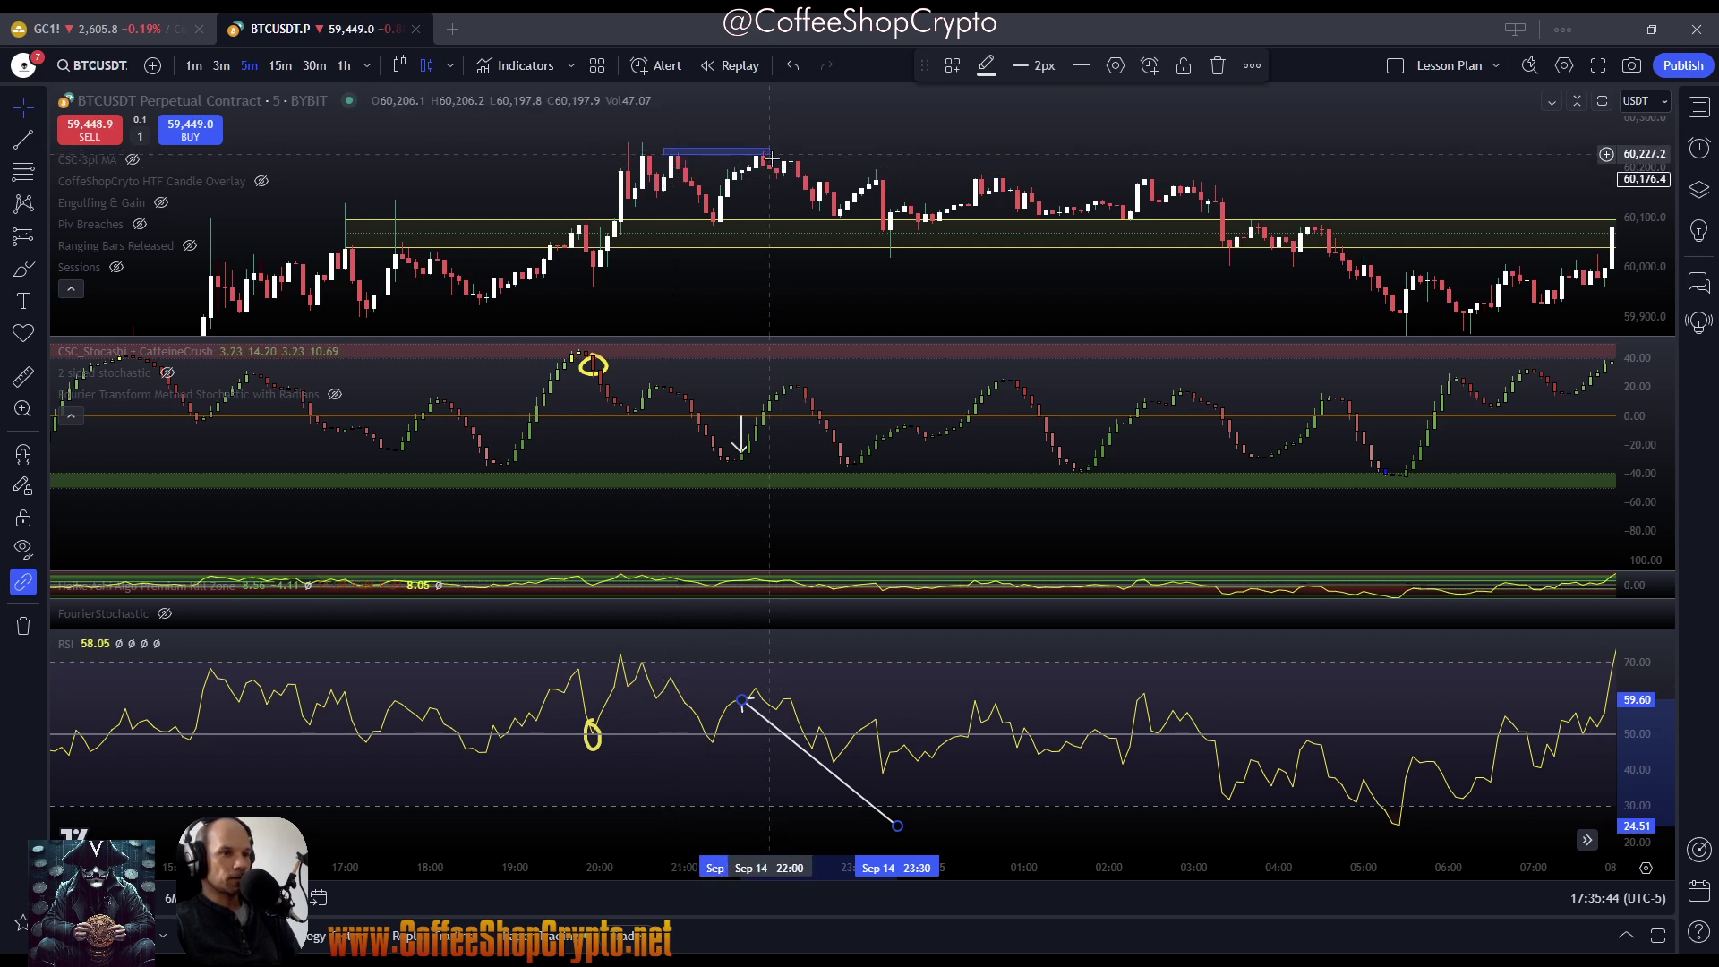
pyautogui.press('Escape')
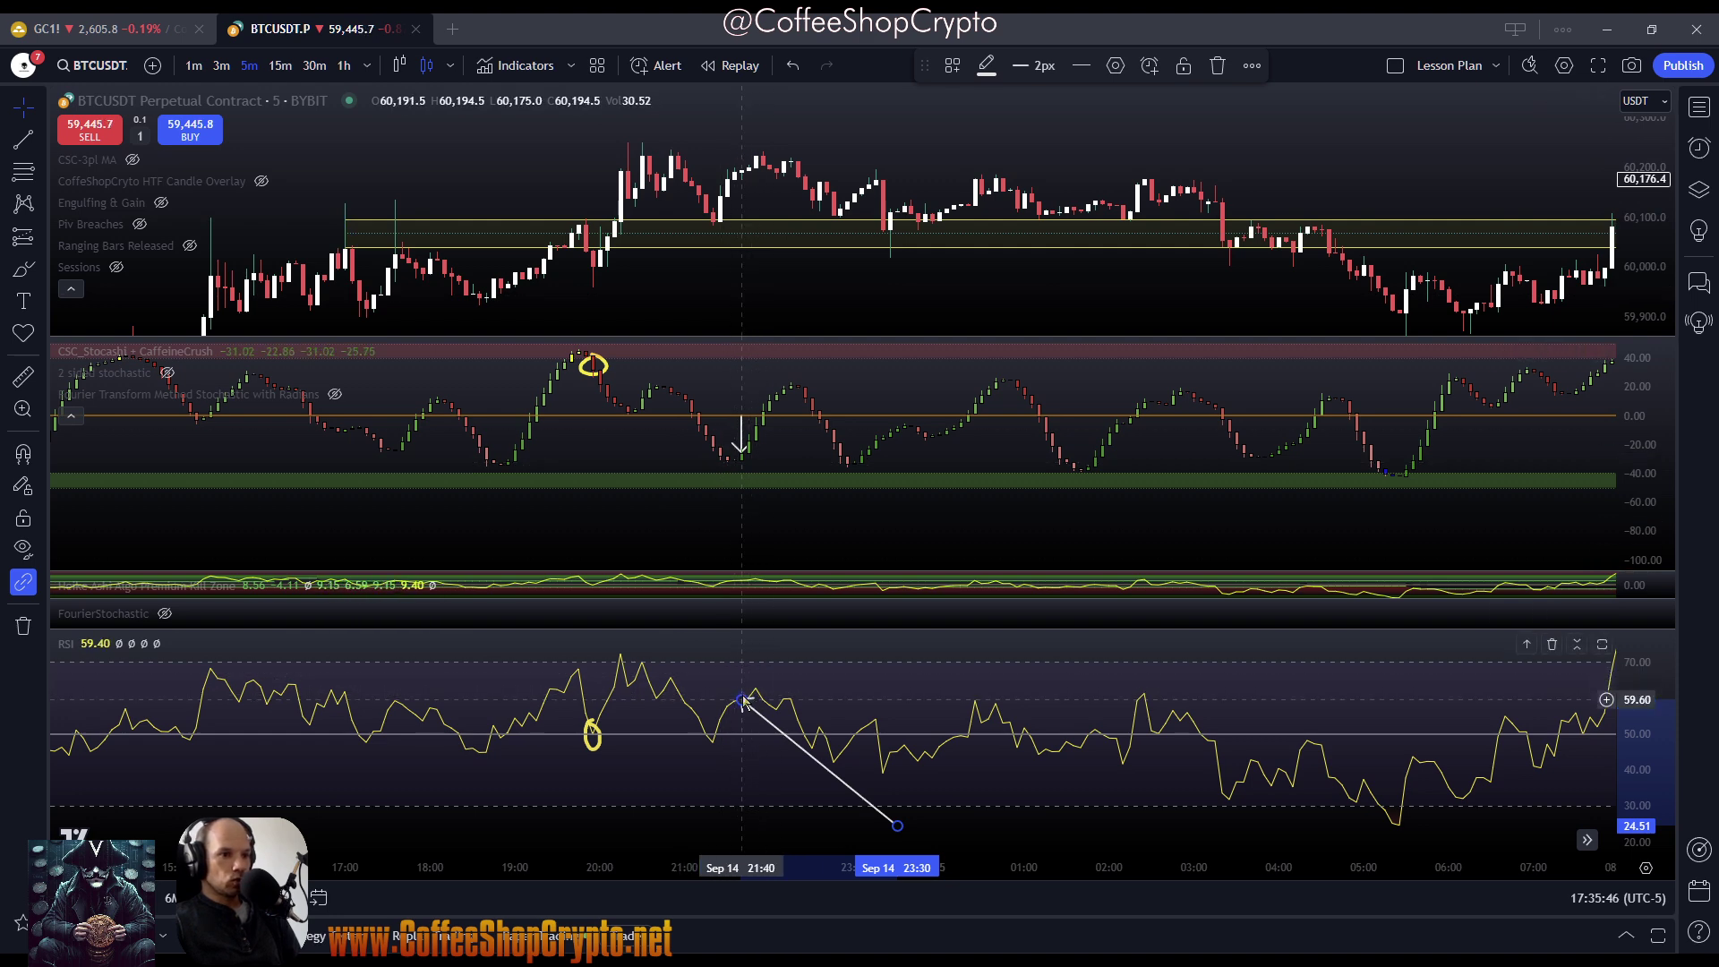
pyautogui.moveTo(742, 699)
pyautogui.mouseDown()
pyautogui.moveTo(787, 701)
pyautogui.moveTo(818, 736)
pyautogui.moveTo(983, 739)
pyautogui.mouseUp()
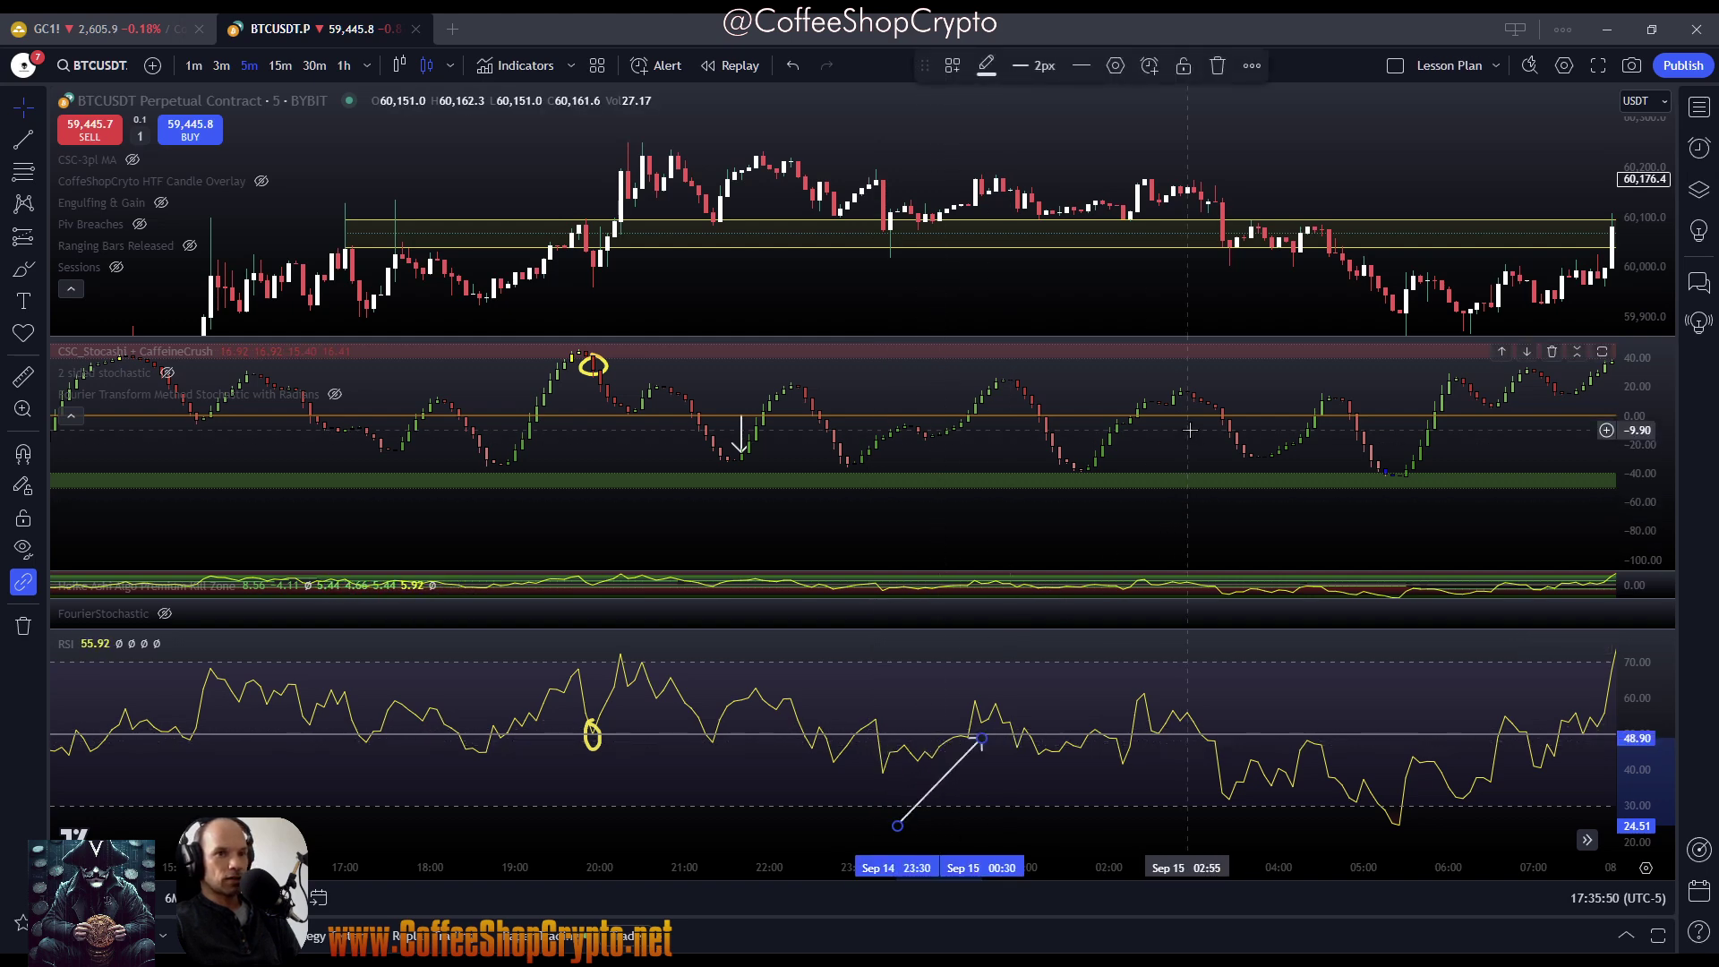
# Point a new price-chart arrow from Sep 15 01:30 at the drop near 03:20 and the low near 05:25, and delete it
pyautogui.moveTo(1190, 430); pyautogui.dragTo(1020, 434)
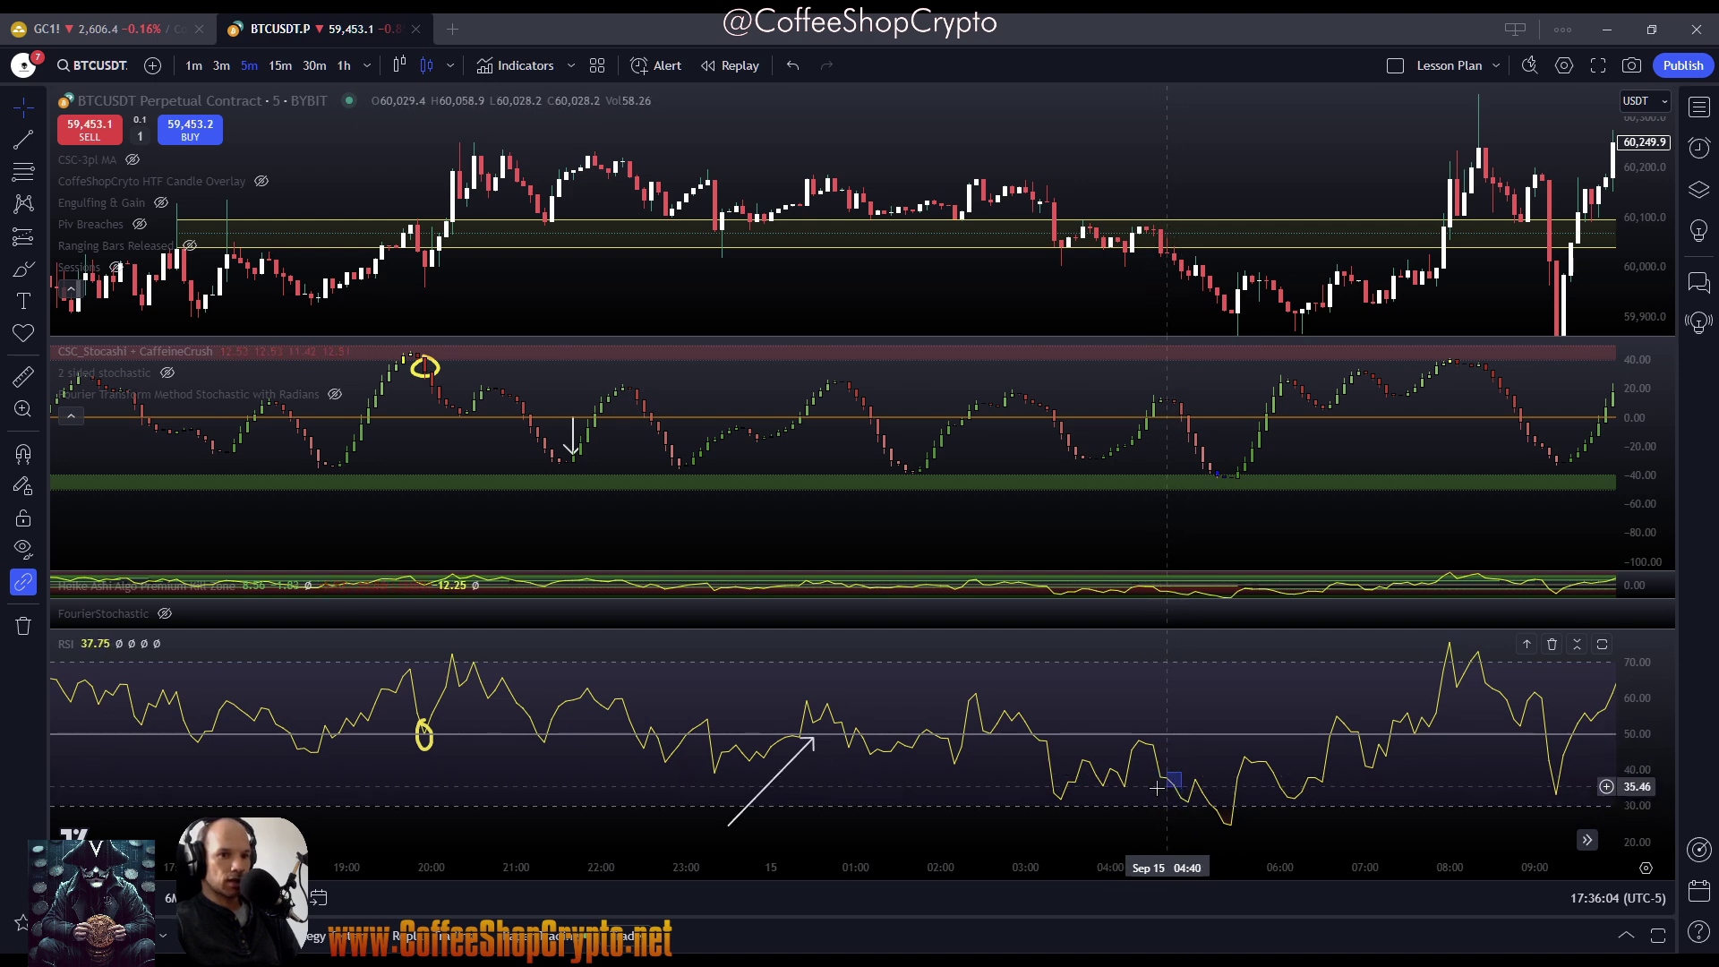
pyautogui.moveTo(1103, 502); pyautogui.dragTo(1059, 280)
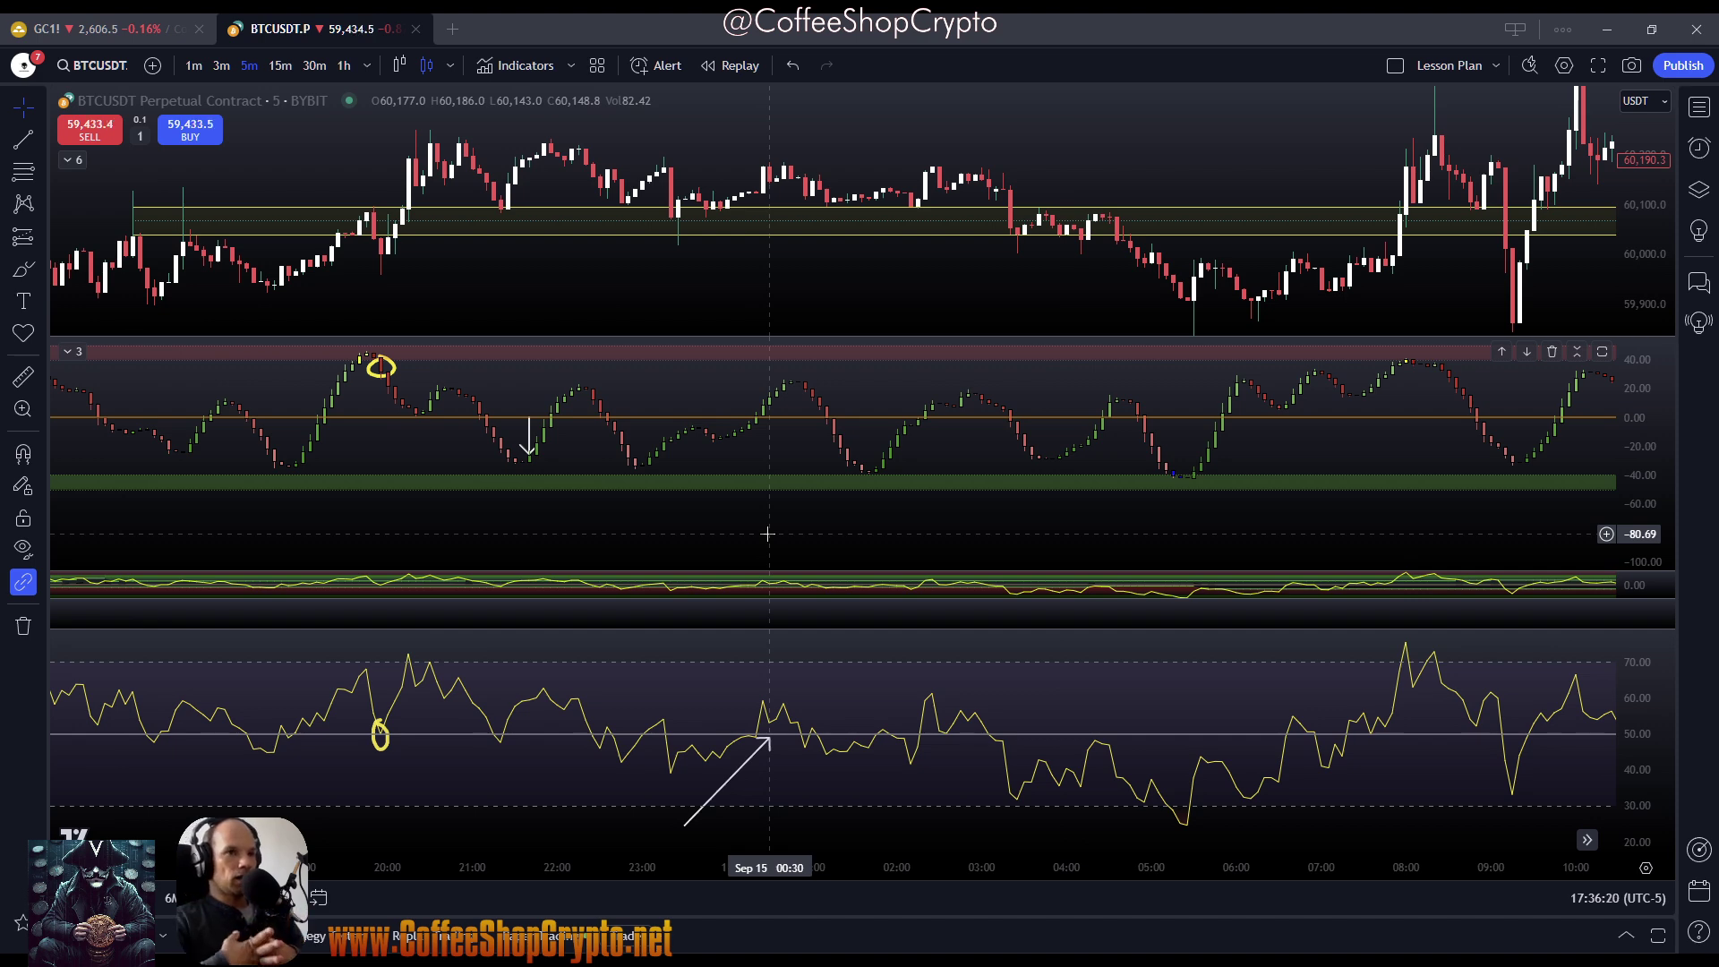
pyautogui.click(23, 139)
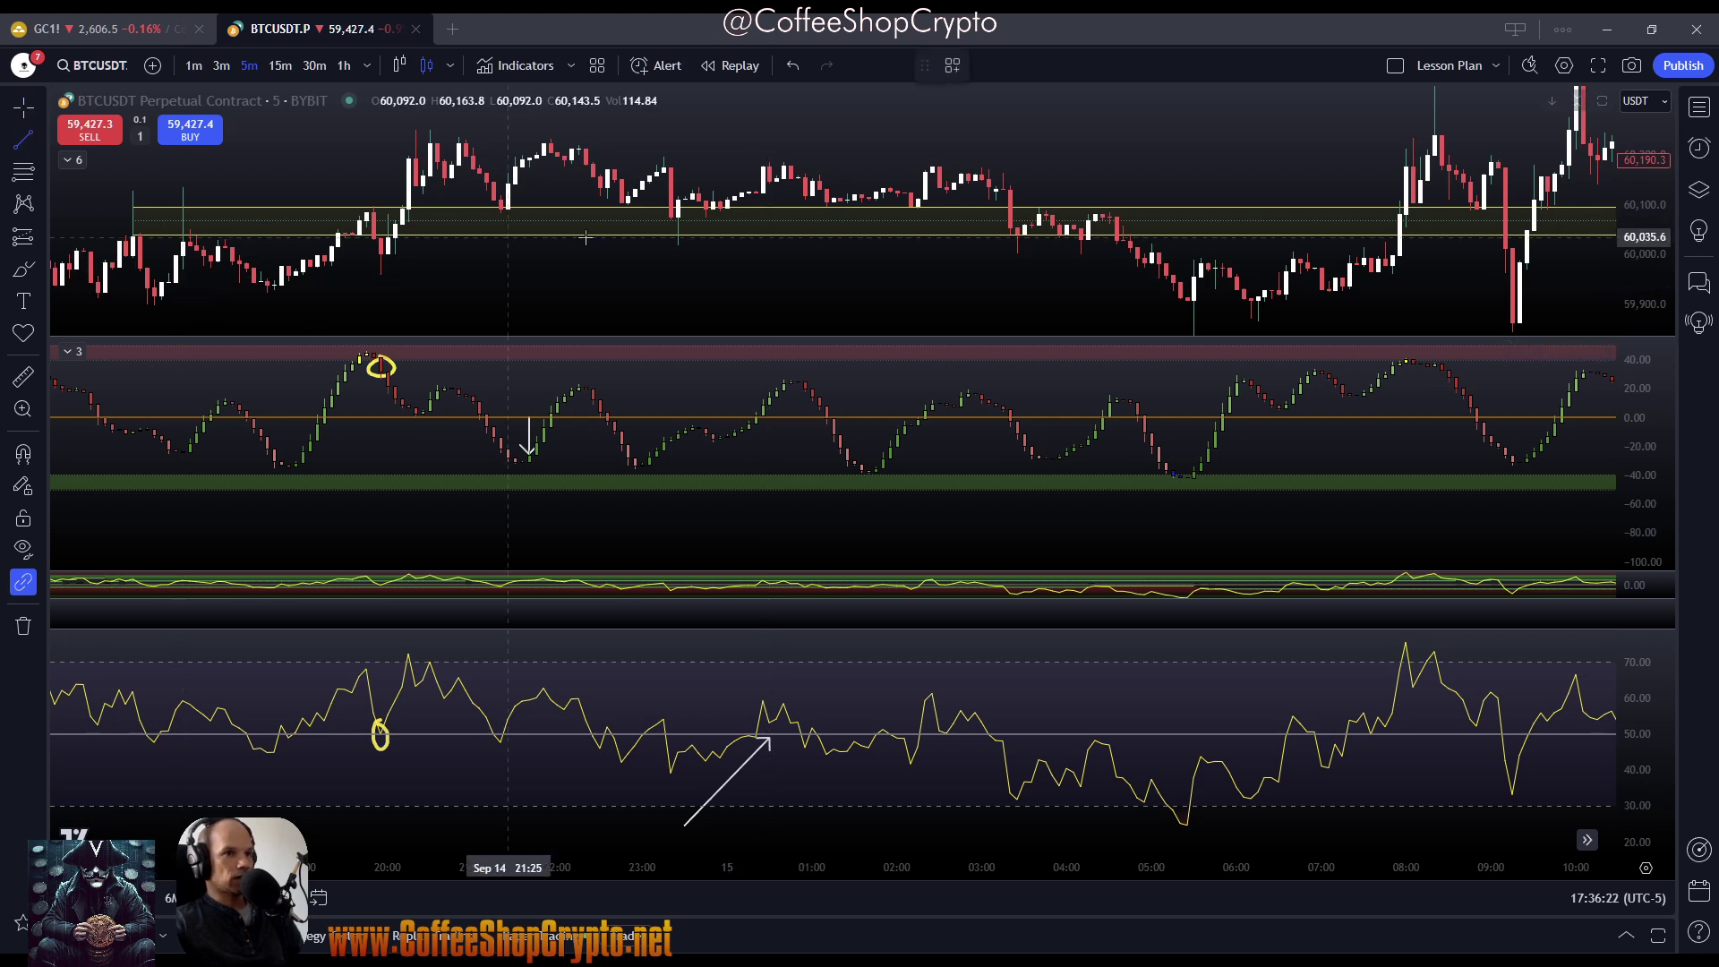
pyautogui.click(855, 279)
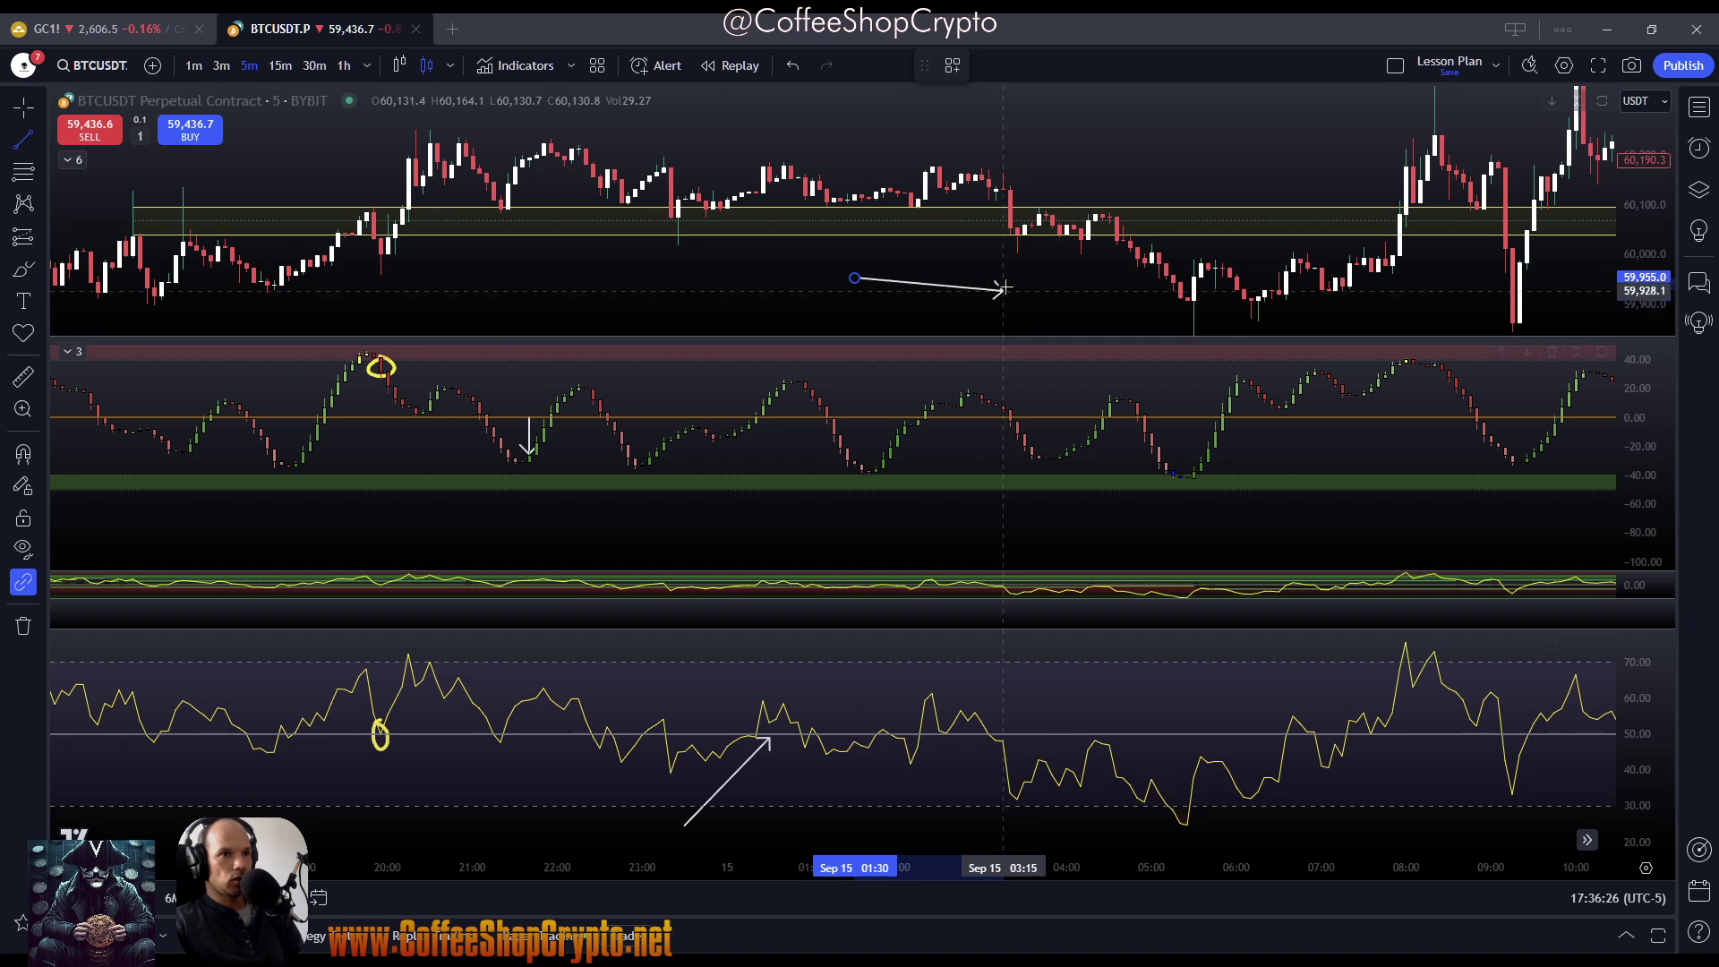
pyautogui.click(1007, 232)
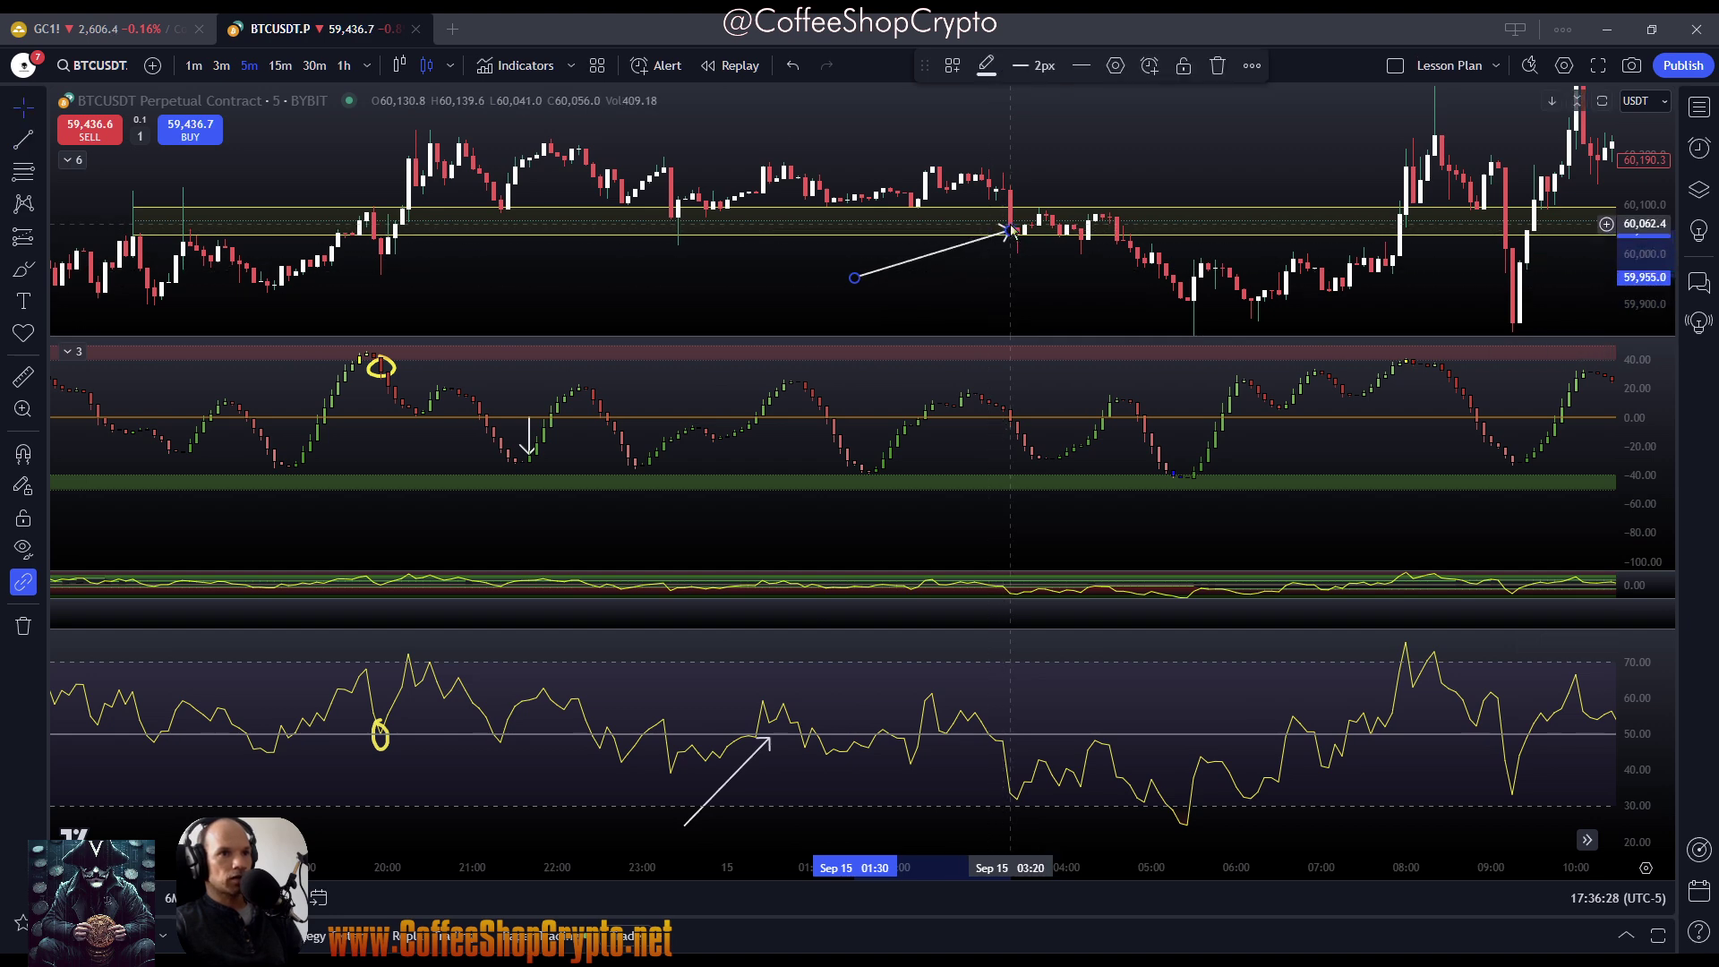
pyautogui.moveTo(1007, 232)
pyautogui.mouseDown()
pyautogui.moveTo(1119, 232)
pyautogui.moveTo(1190, 321)
pyautogui.mouseUp()
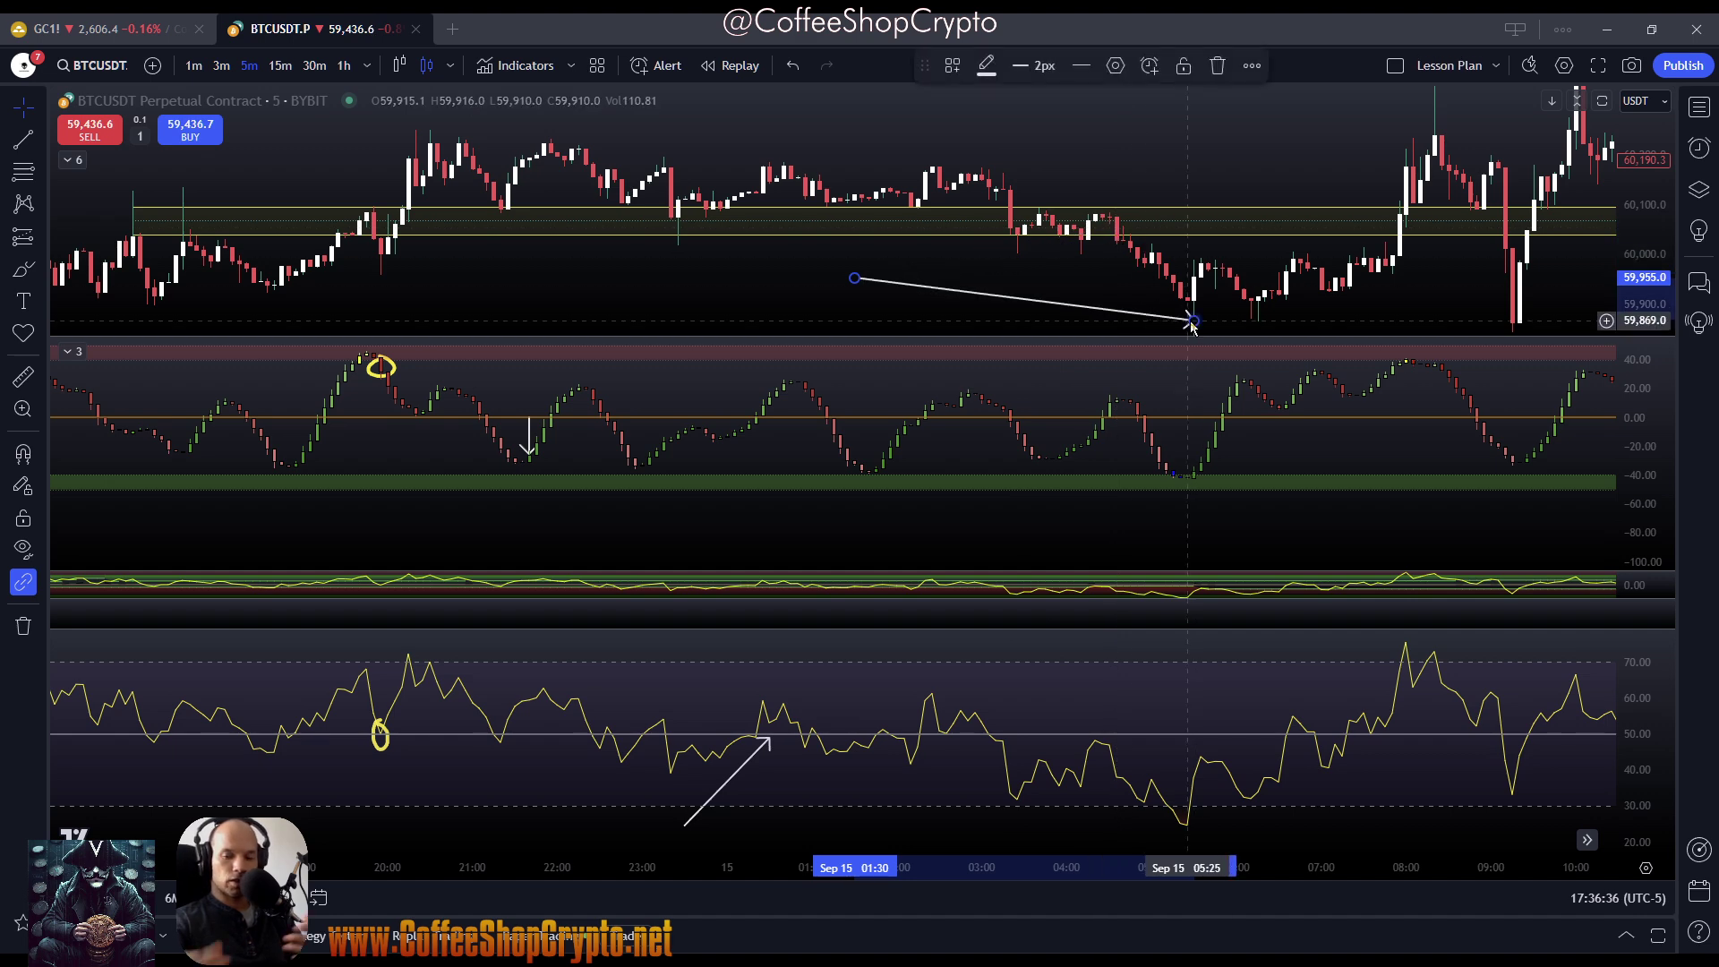
pyautogui.press('Delete')
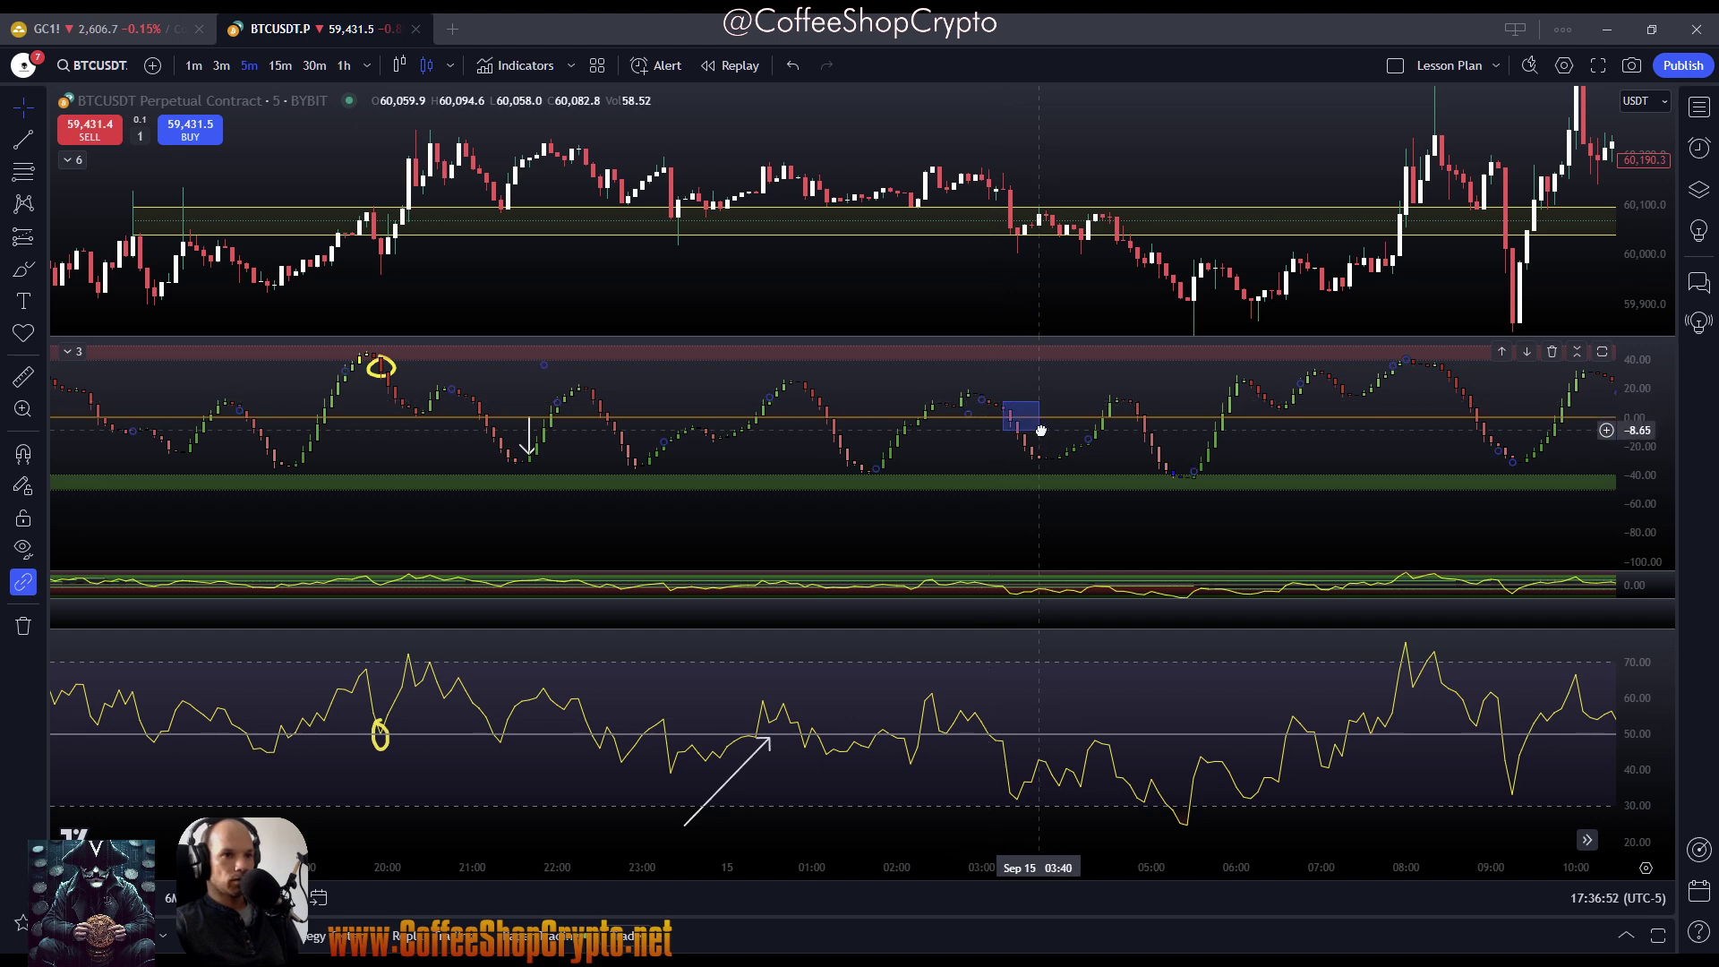
# Highlight the Stocashi swings between about Sep 15 03:00 and 06:25
pyautogui.click(1006, 431)
pyautogui.moveTo(981, 431)
pyautogui.mouseDown()
pyautogui.moveTo(1034, 407)
pyautogui.moveTo(1227, 483)
pyautogui.moveTo(1228, 387)
pyautogui.moveTo(1286, 384)
pyautogui.moveTo(1272, 385)
pyautogui.mouseUp()
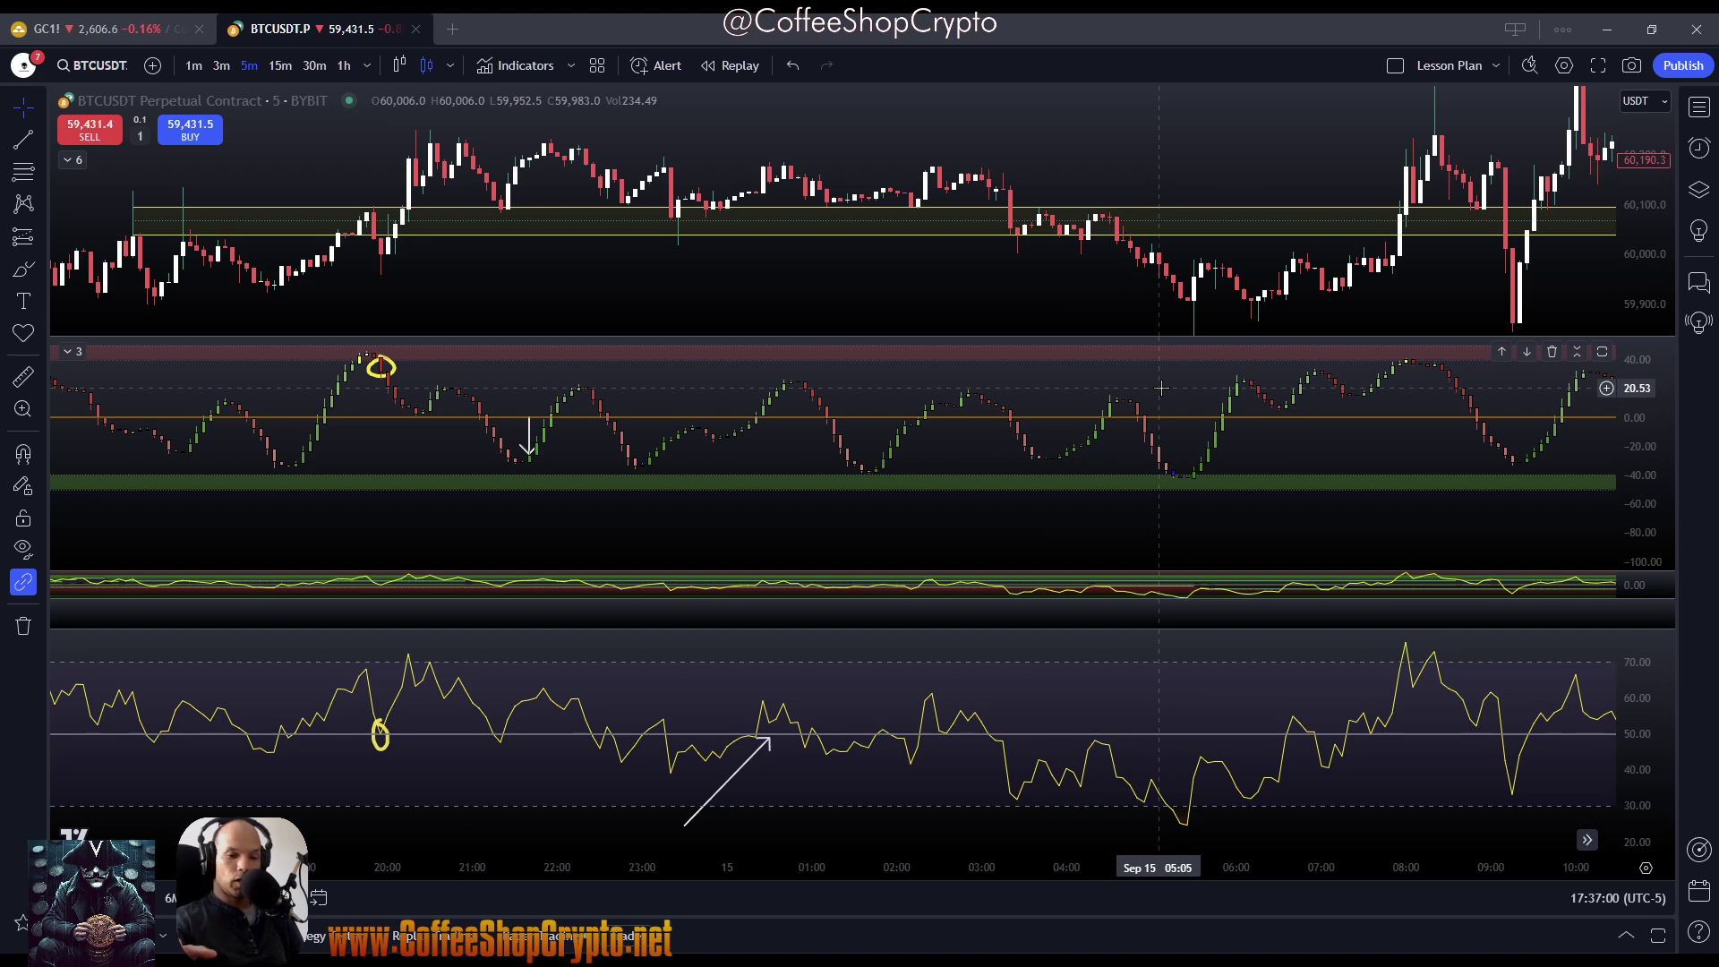